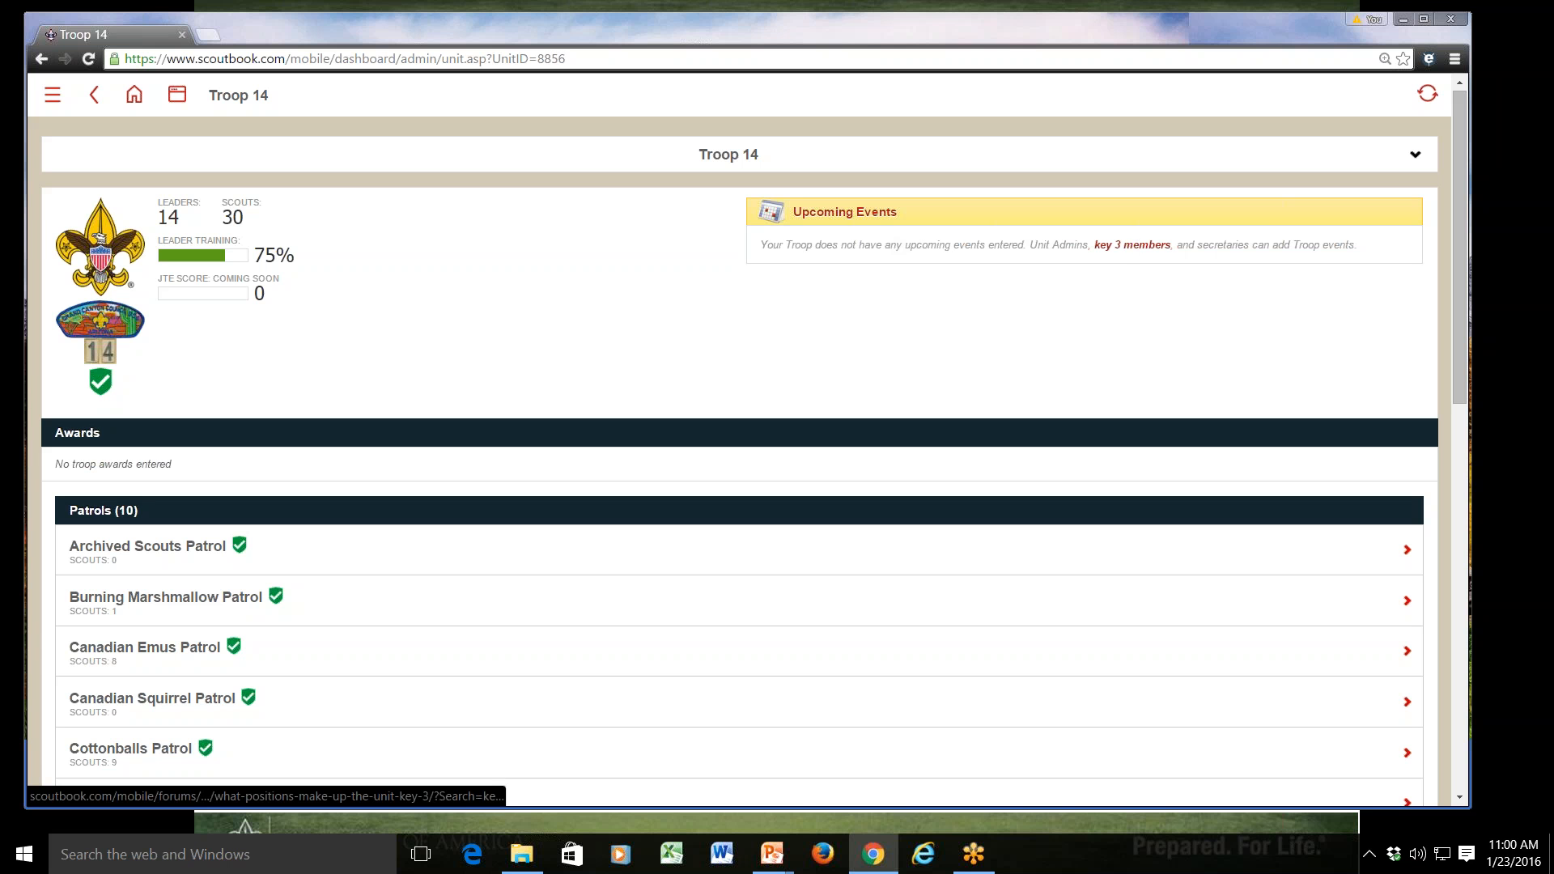
Step: Read the forum answer on which positions make up the unit key 3, and return to the Troop 14 page
click(1108, 248)
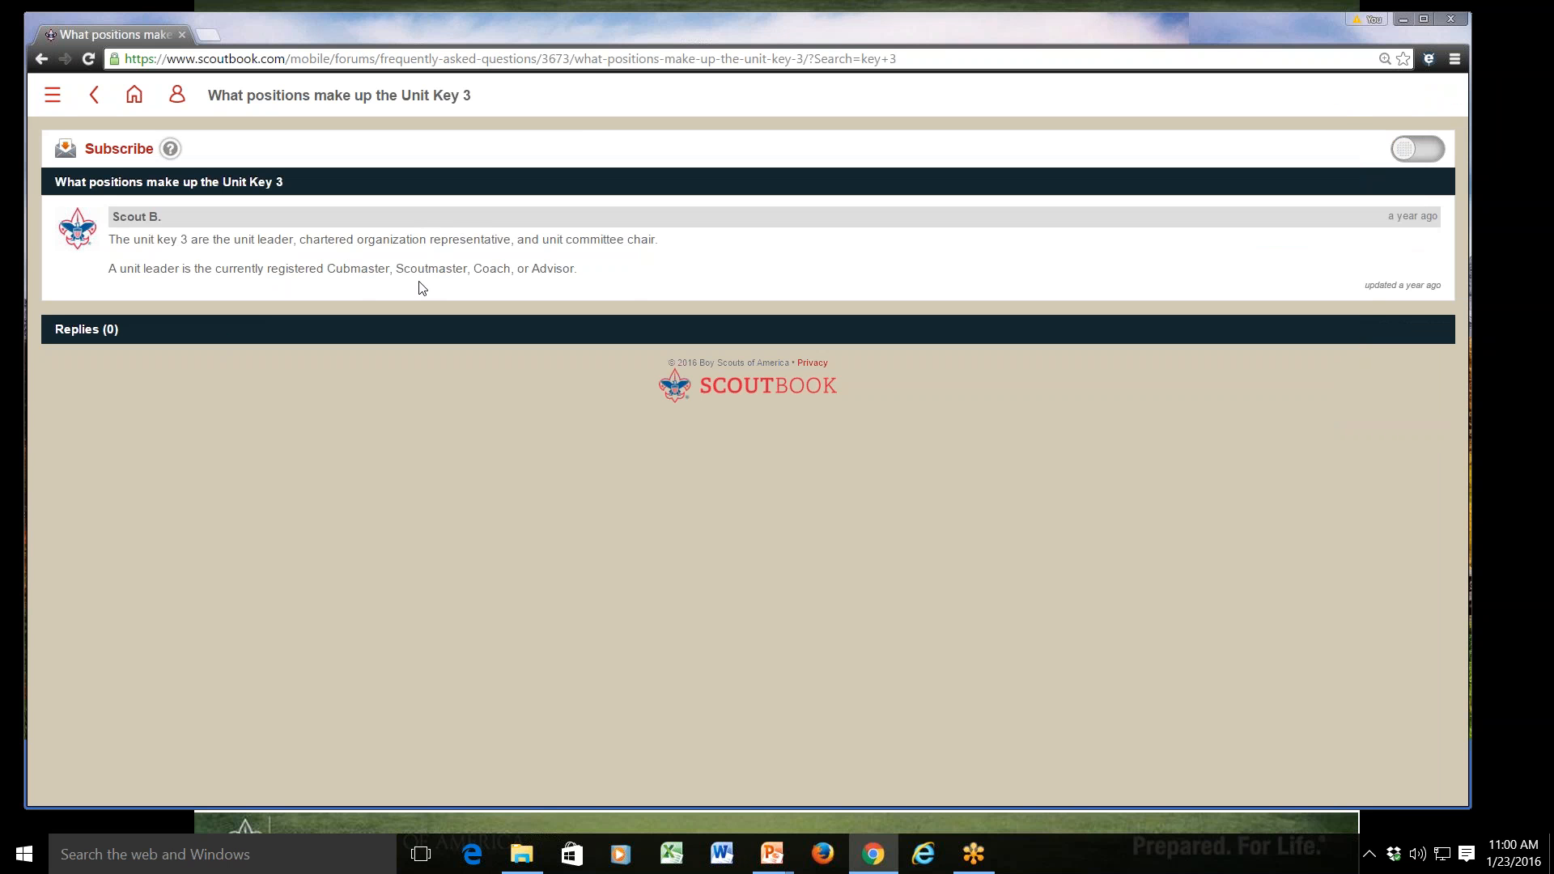
click(95, 103)
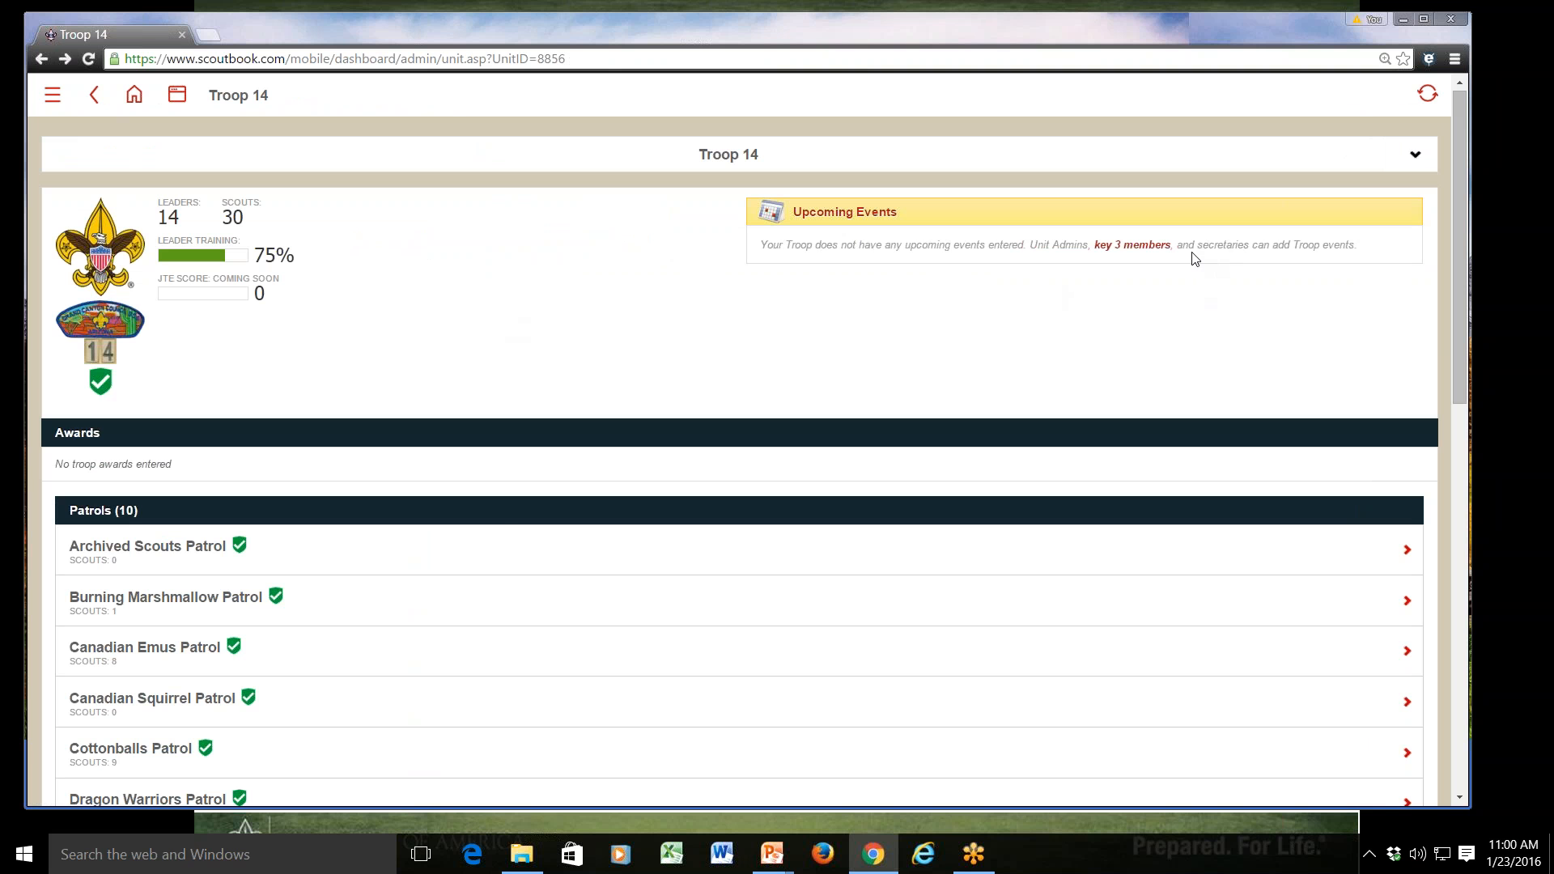
Step: Go to the calendar from the troop's upcoming events and start a new event dated 1/30/2016
click(848, 217)
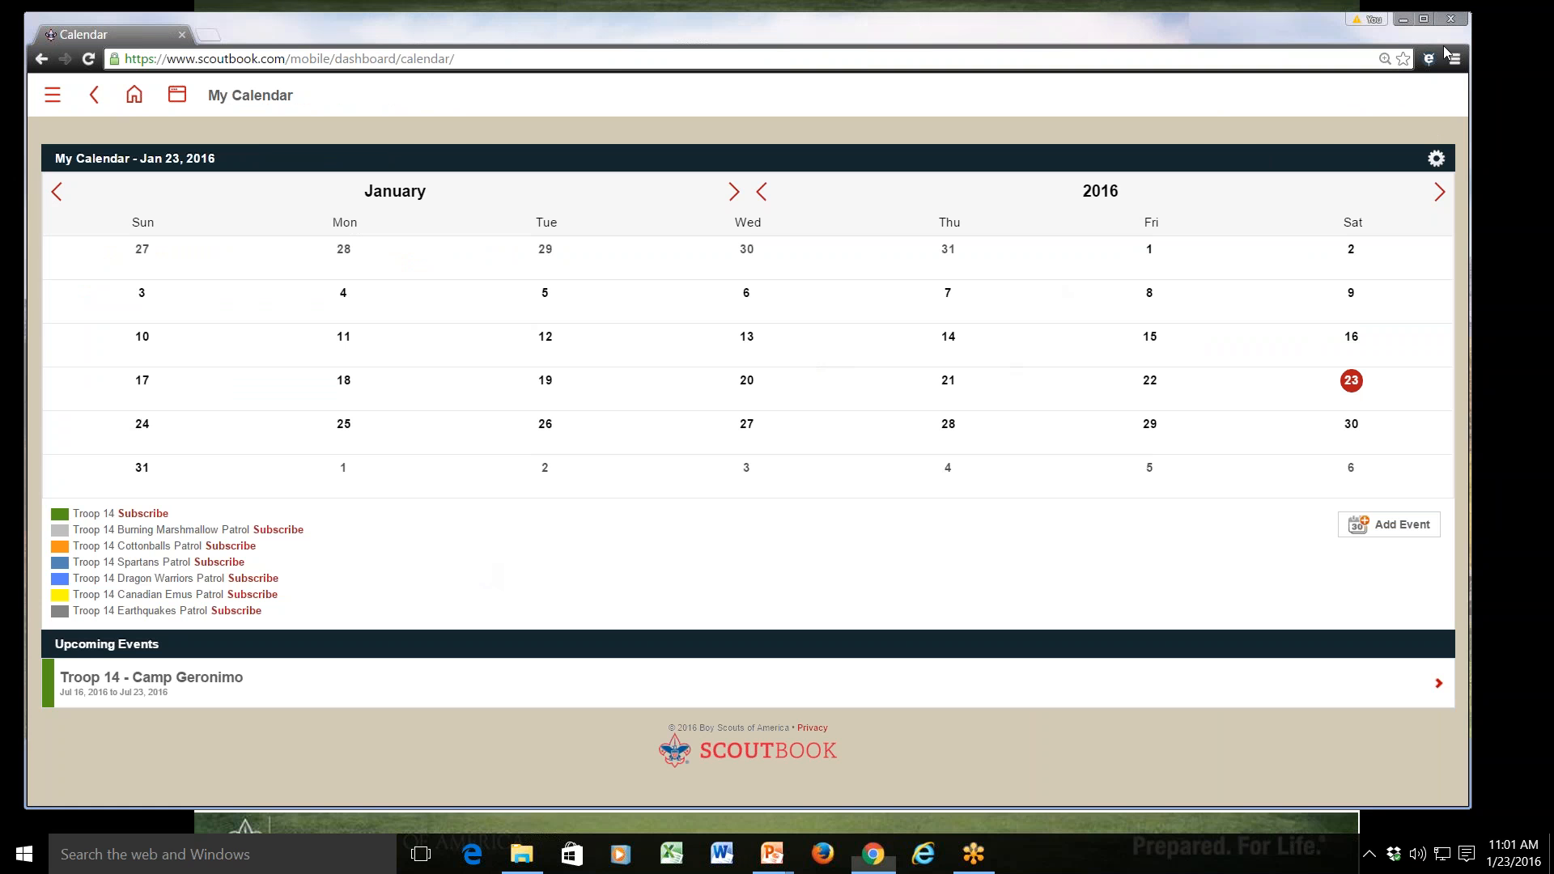
click(1351, 429)
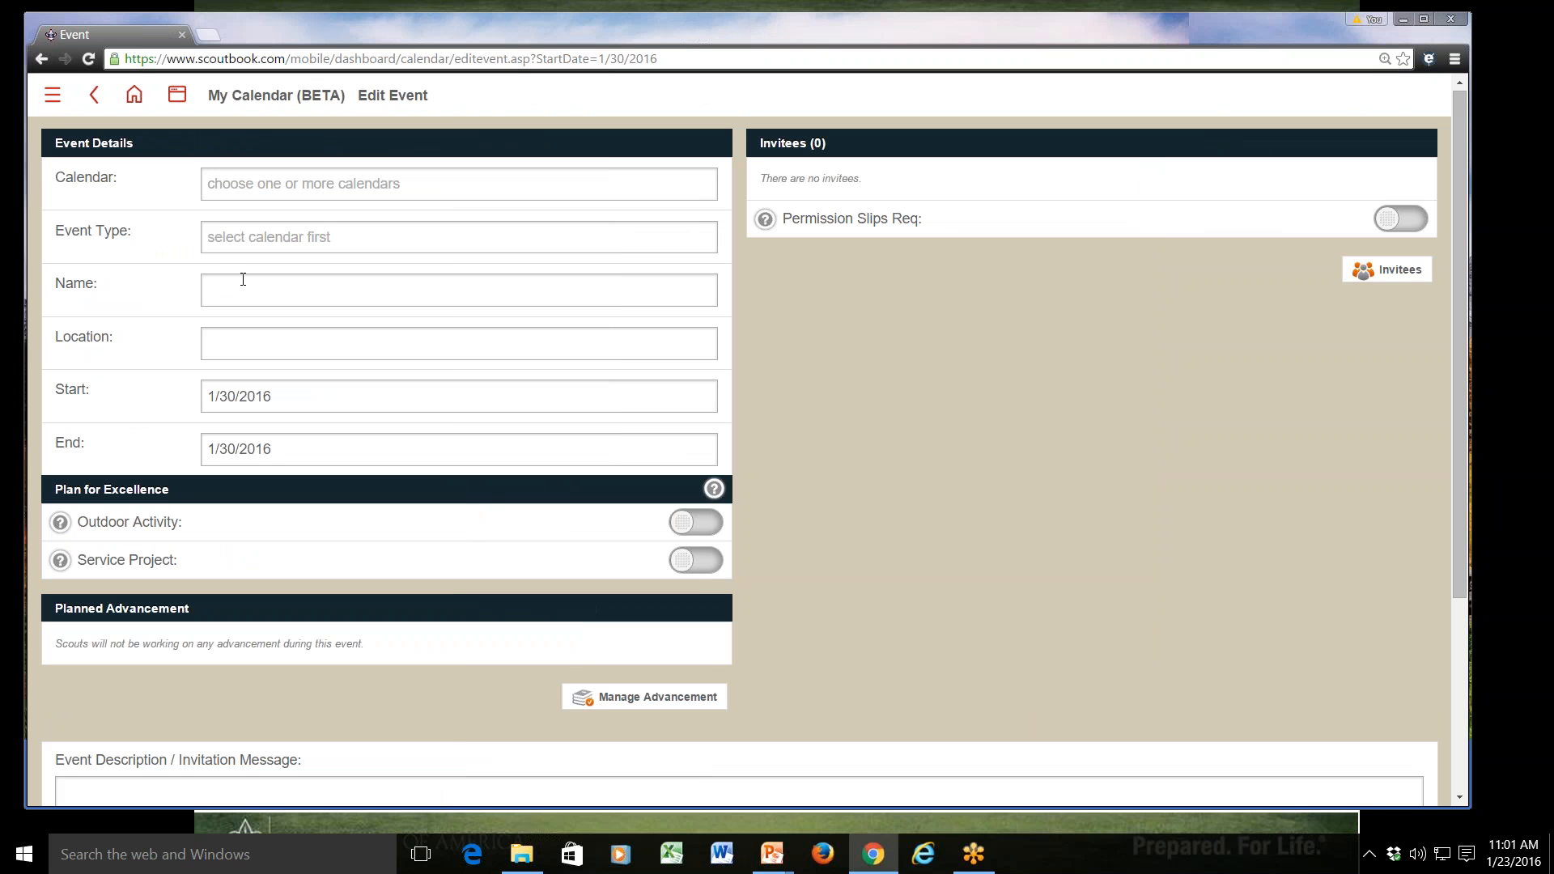
click(94, 96)
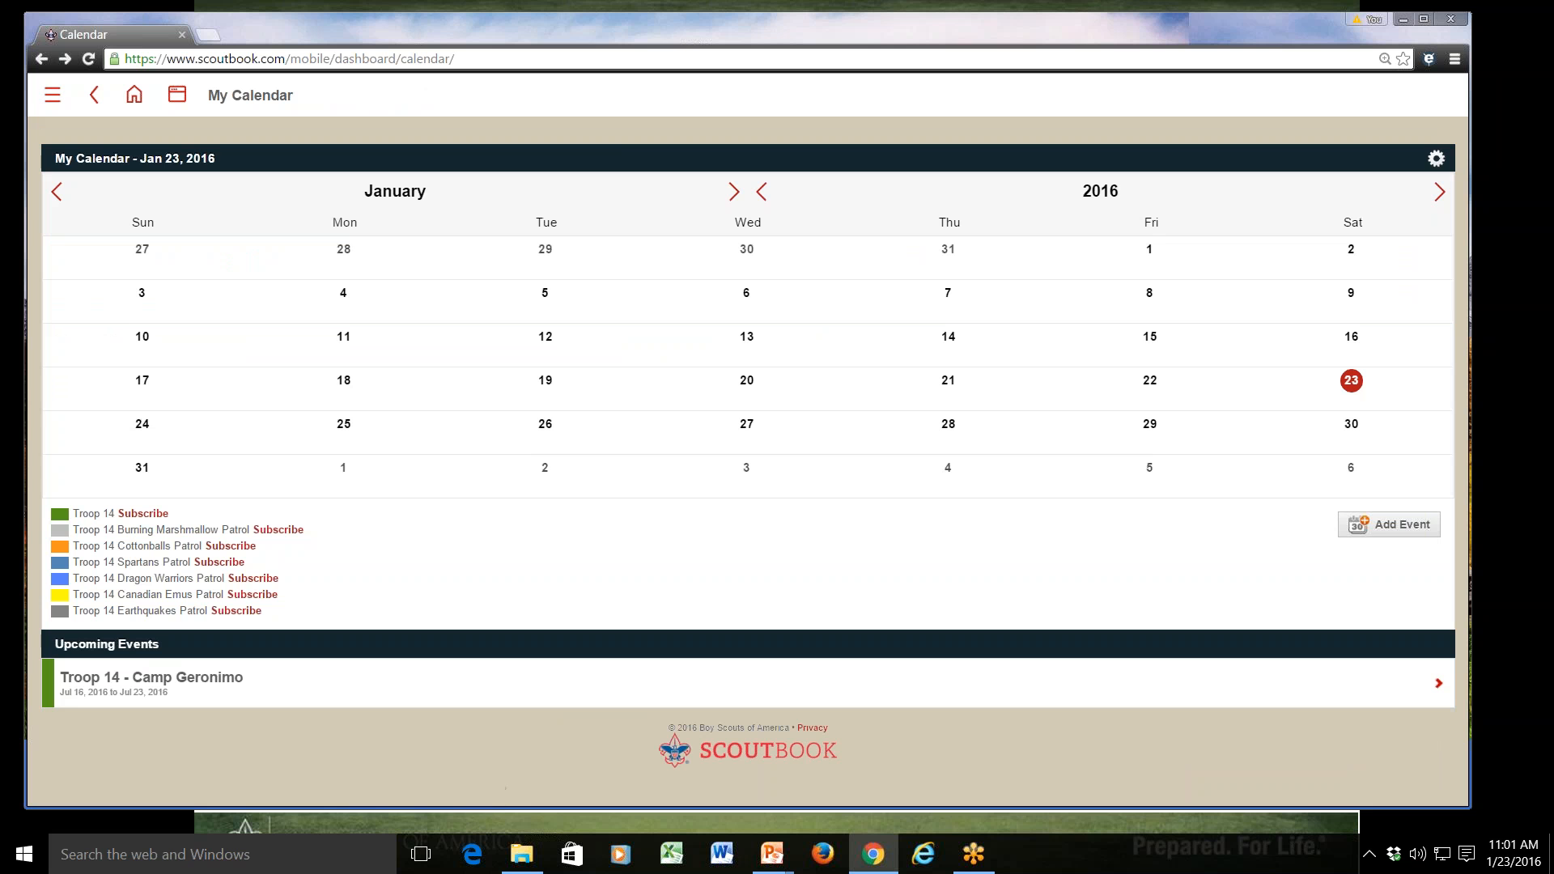
click(1384, 530)
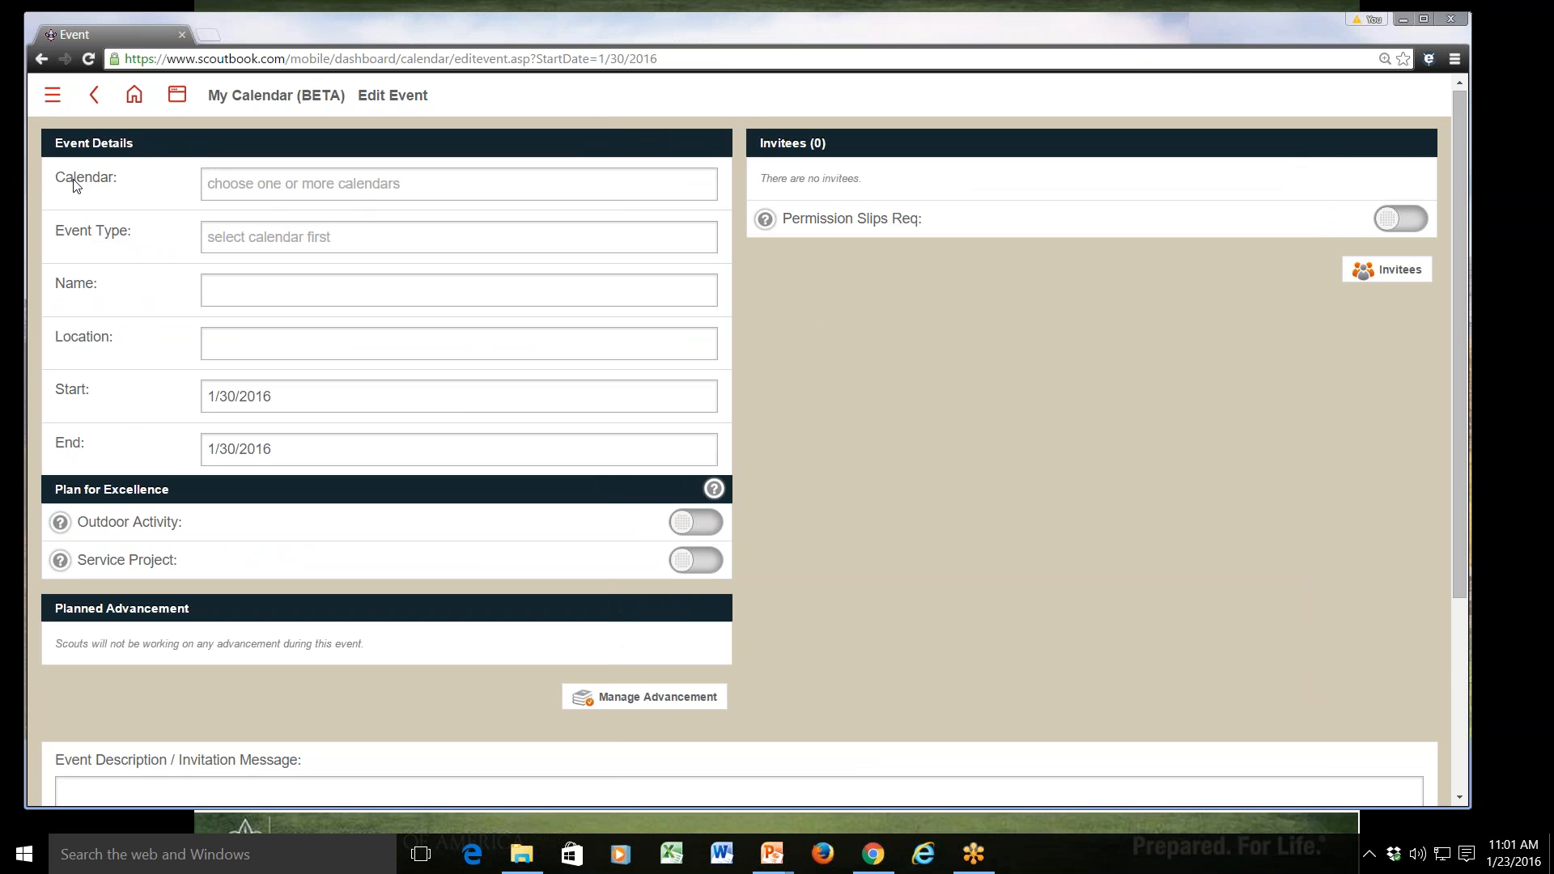
Step: Look through the troop and patrol calendars that can be assigned to the event
click(275, 189)
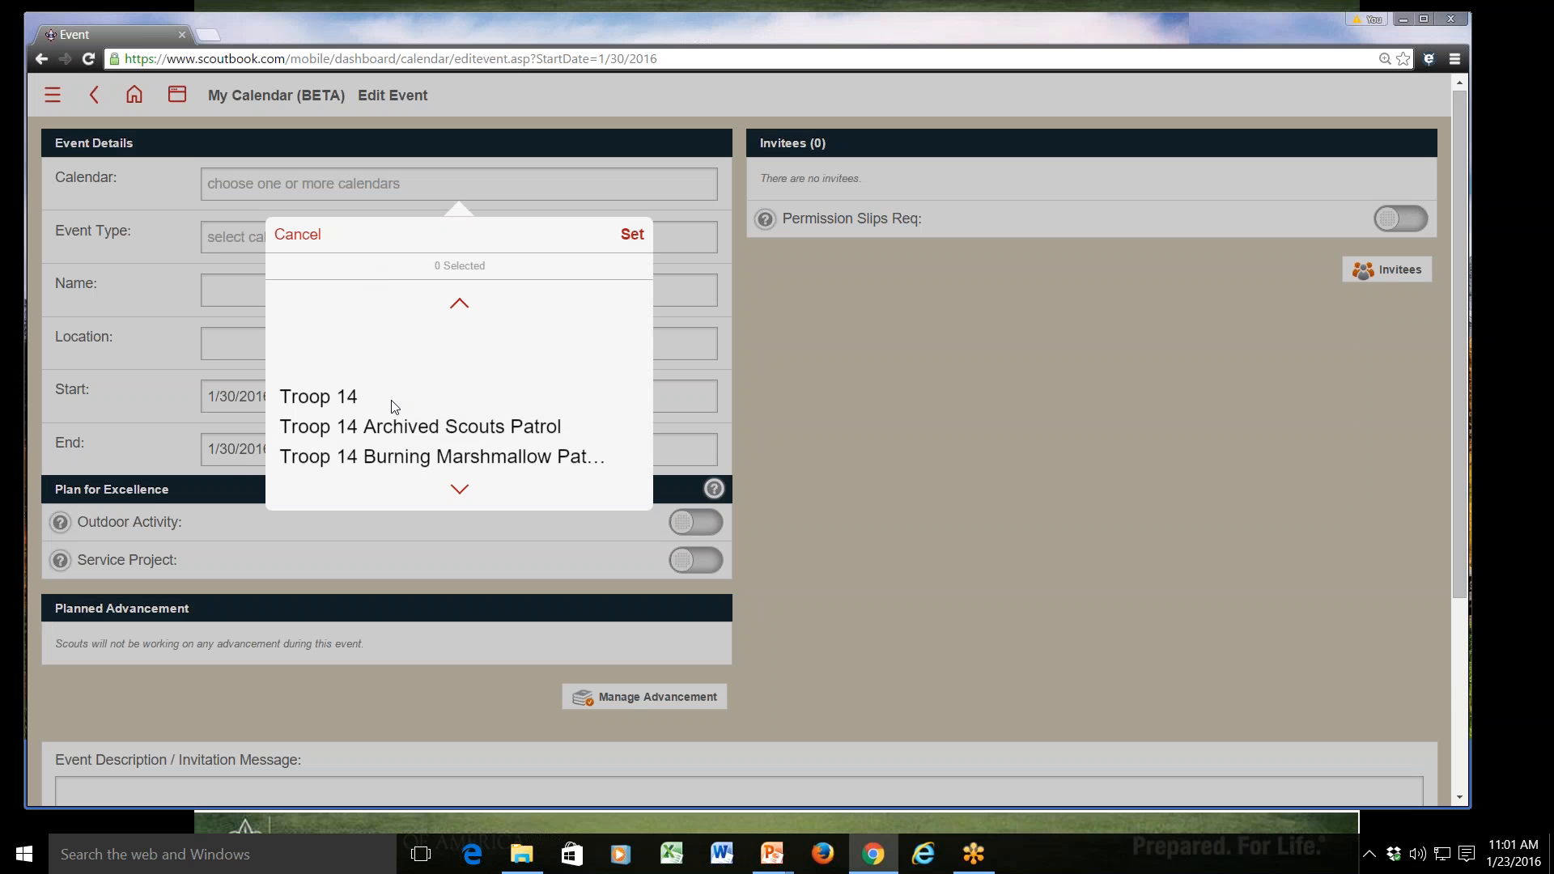
scroll(394, 407, down, 5)
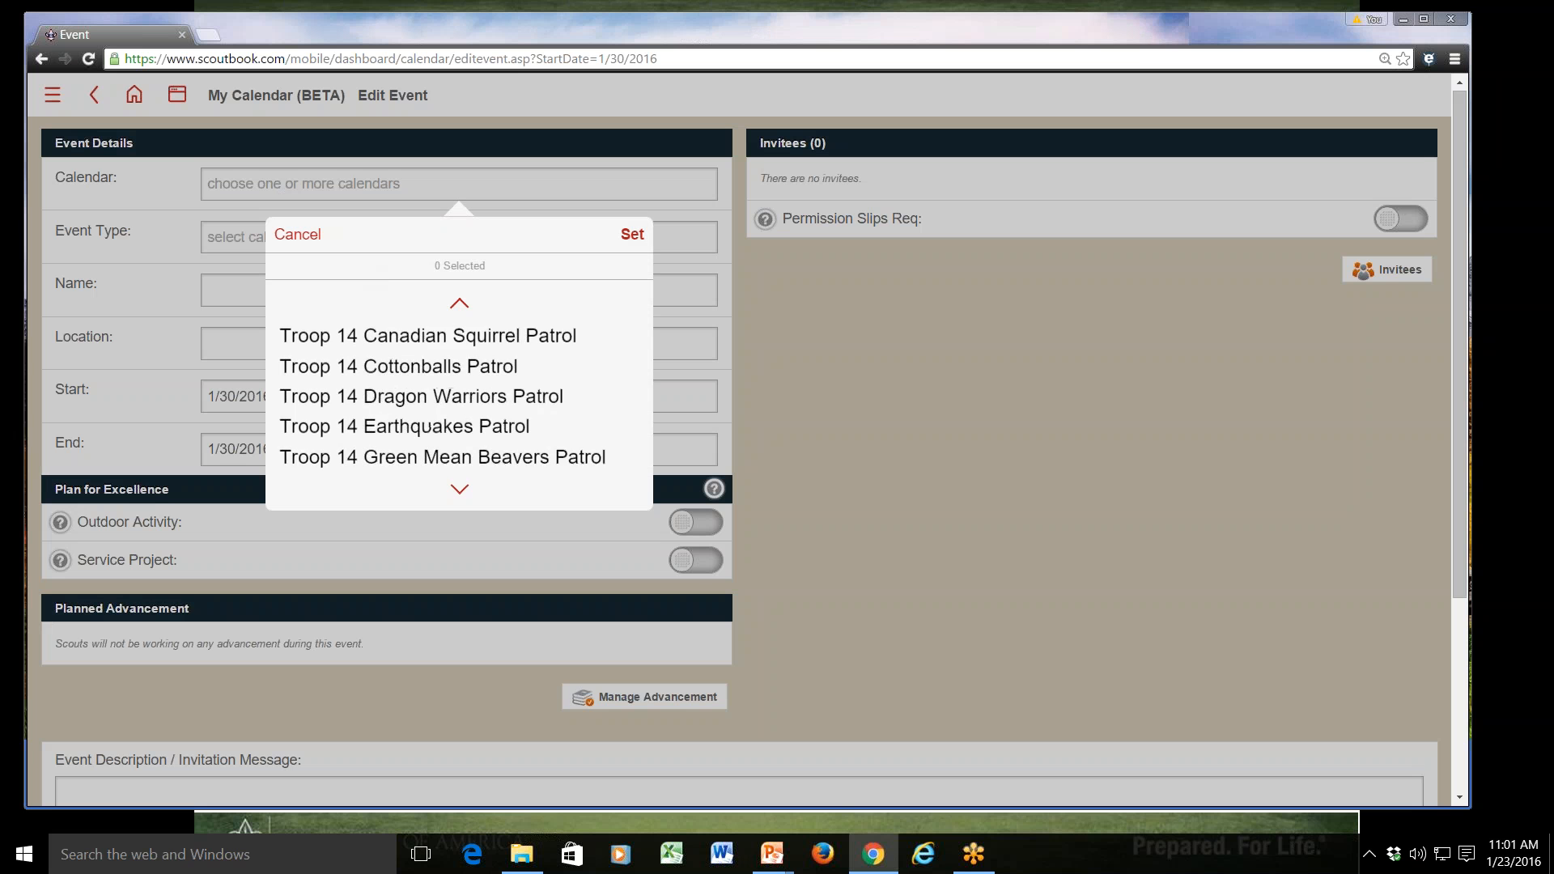
scroll(459, 397, down, 2)
scroll(459, 396, up, 6)
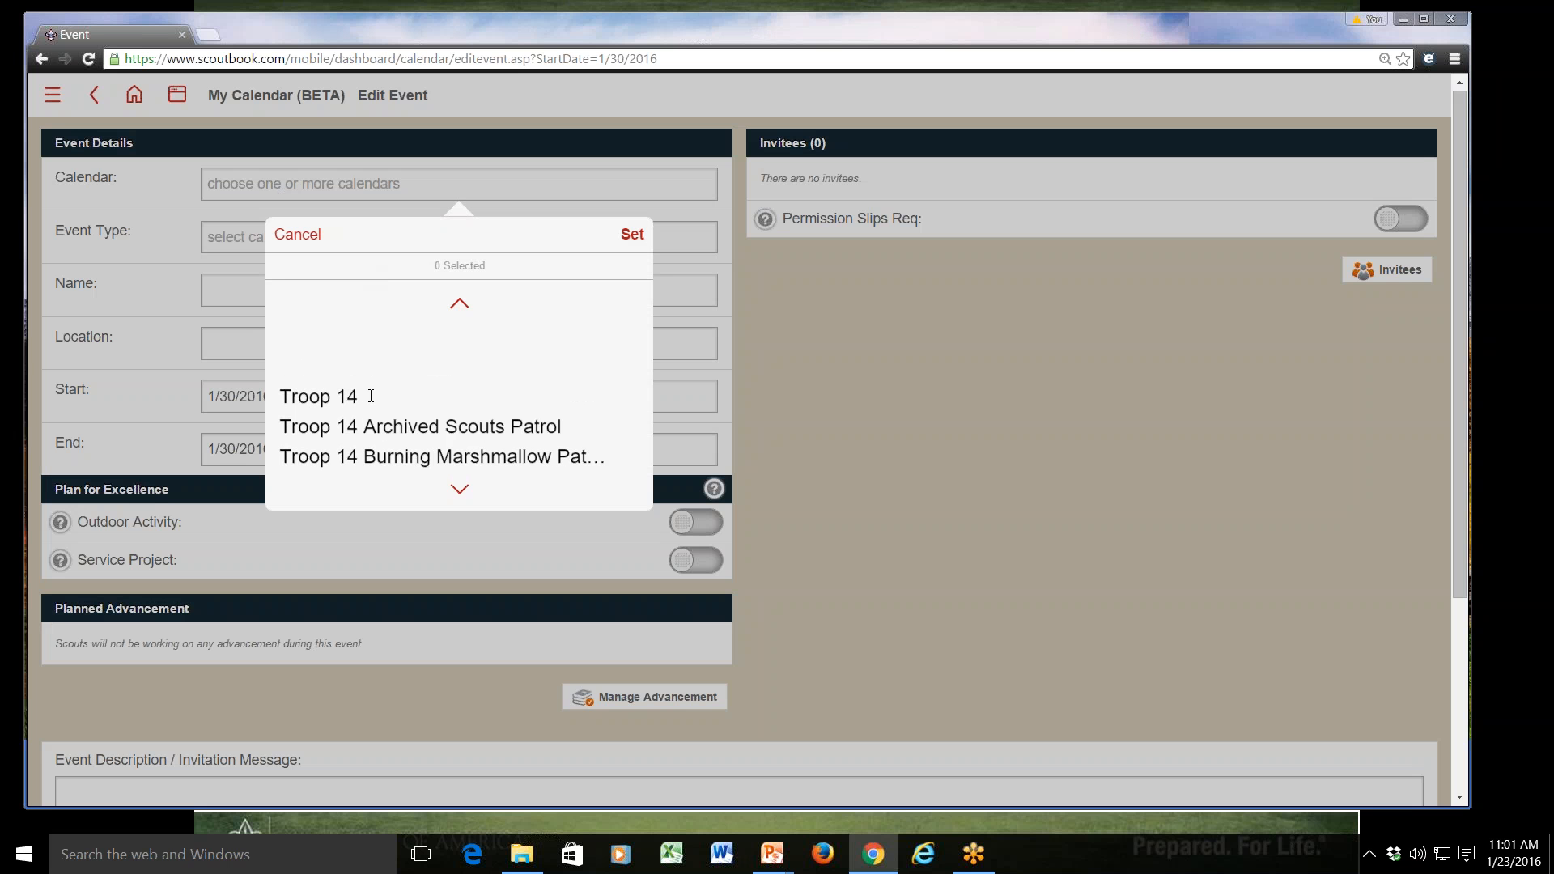
scroll(371, 396, down, 1)
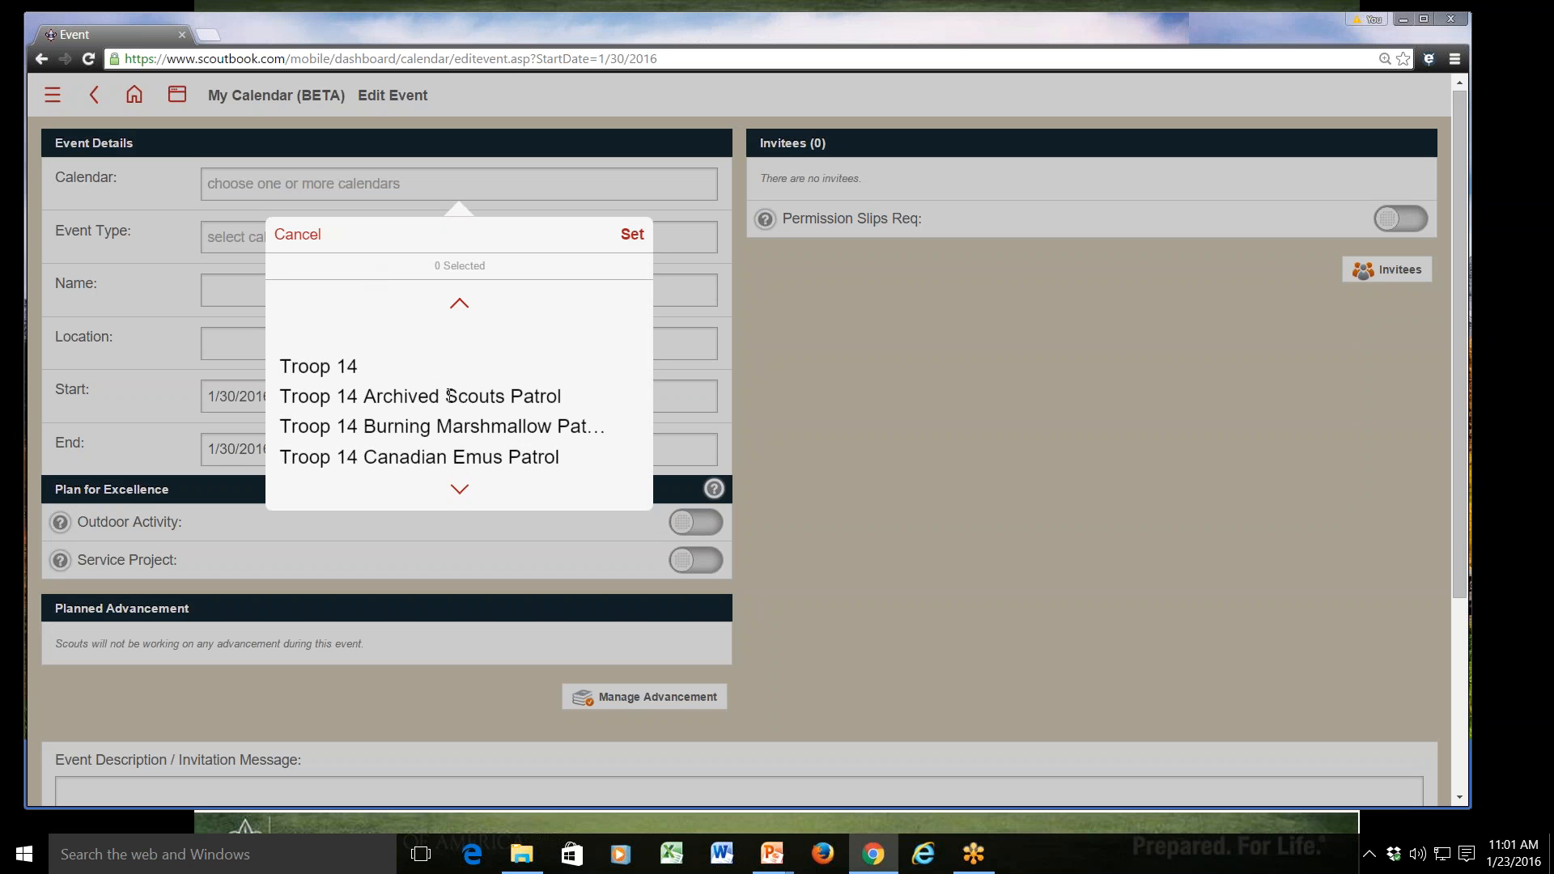
scroll(449, 395, down, 7)
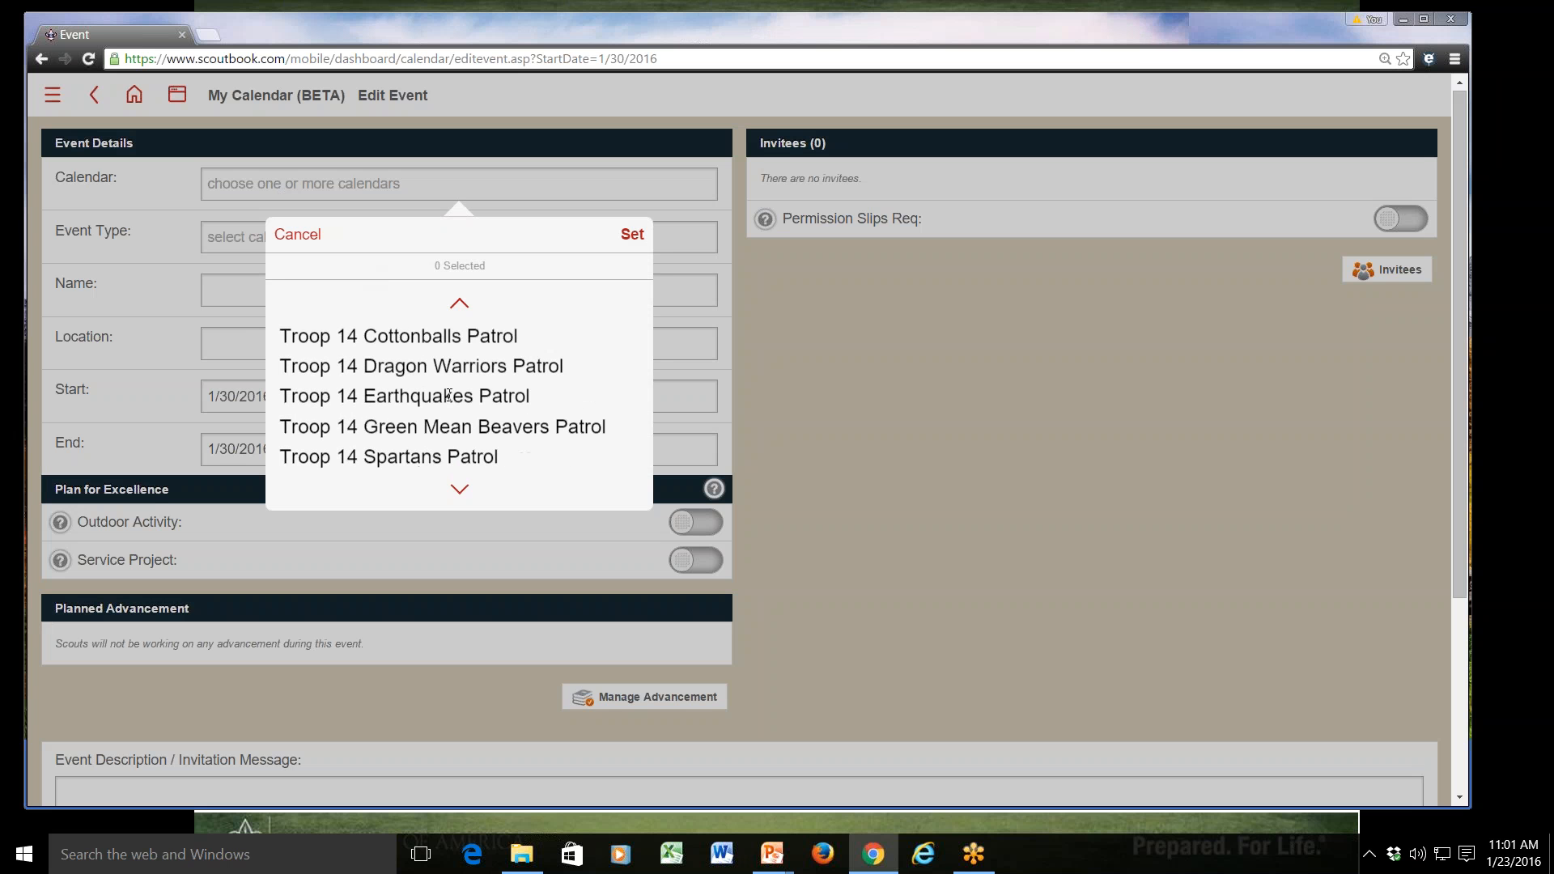
scroll(450, 395, down, 2)
scroll(449, 395, up, 8)
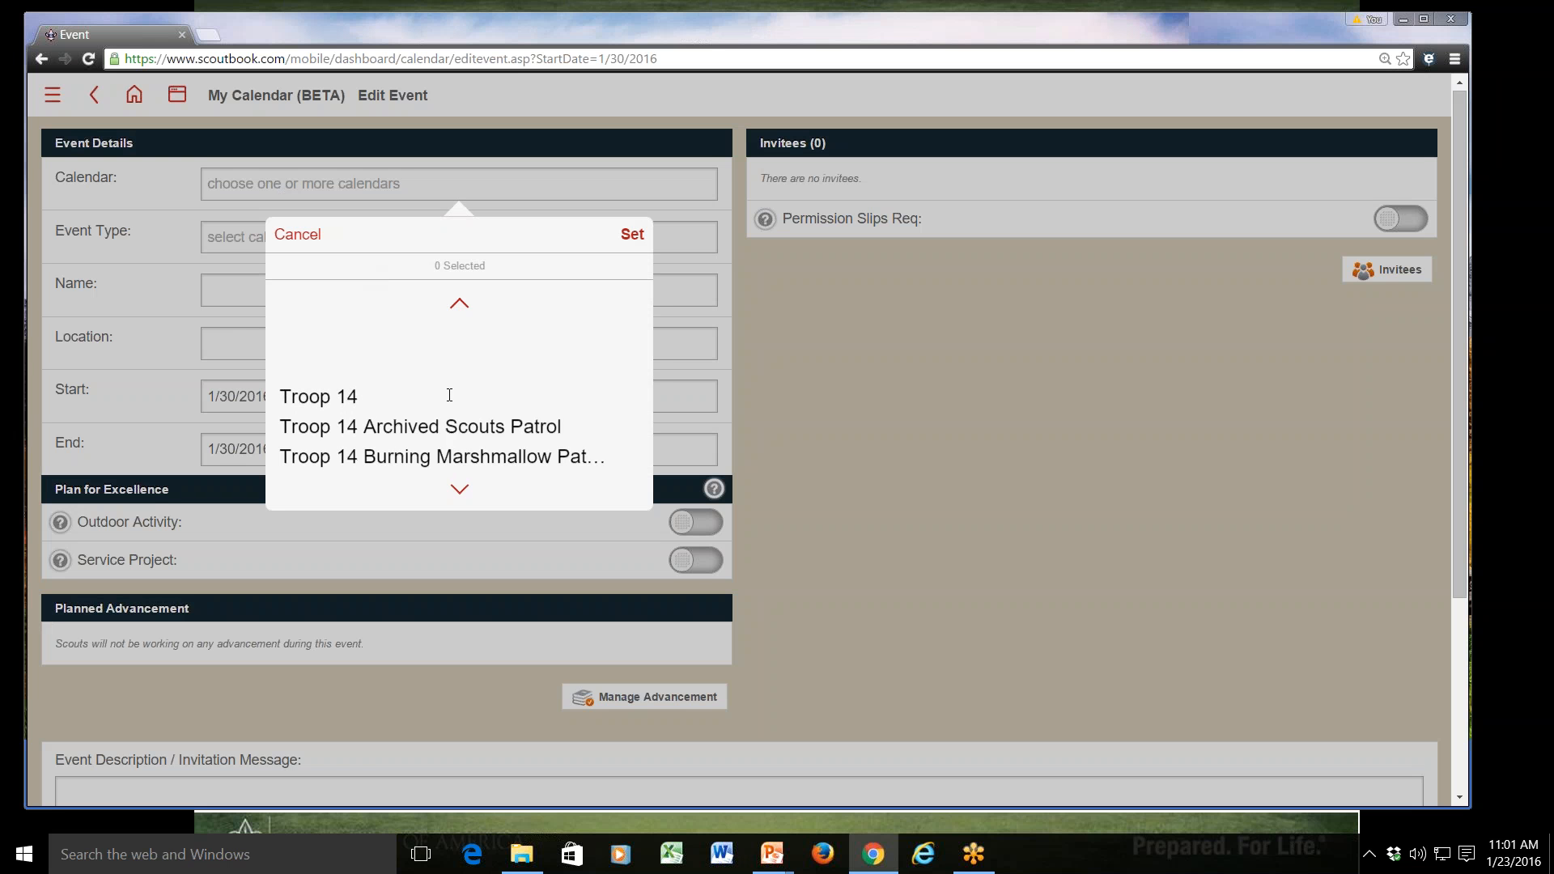
Step: Assign the event to the Troop 14 calendar only, leaving the Archived Scouts and Burning Marshmallow patrols unselected
click(614, 402)
click(614, 426)
click(614, 455)
scroll(599, 453, down, 1)
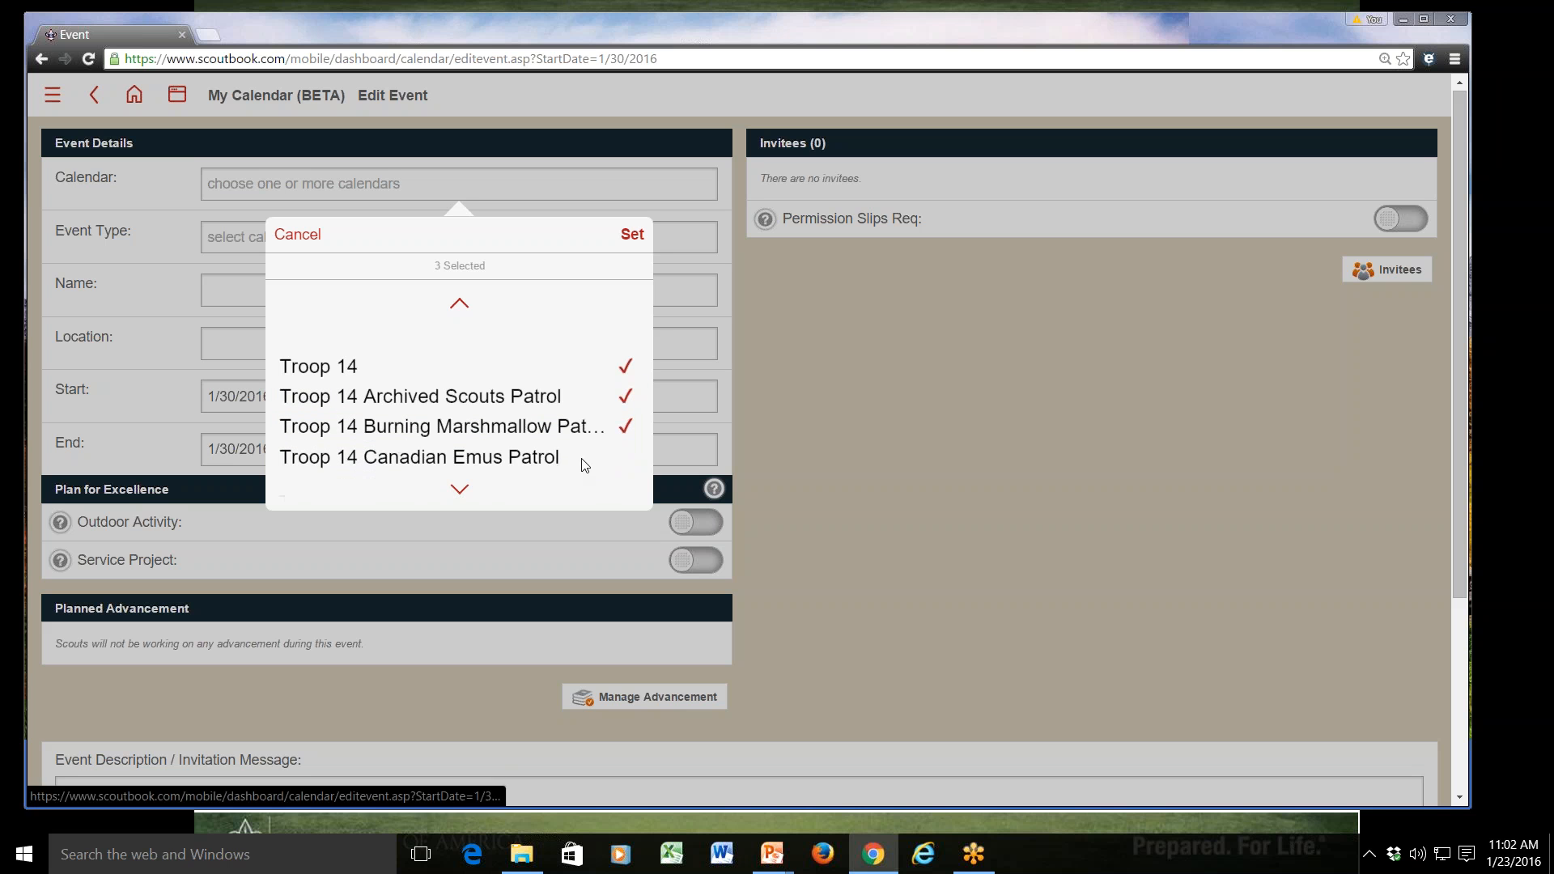
click(624, 426)
click(628, 402)
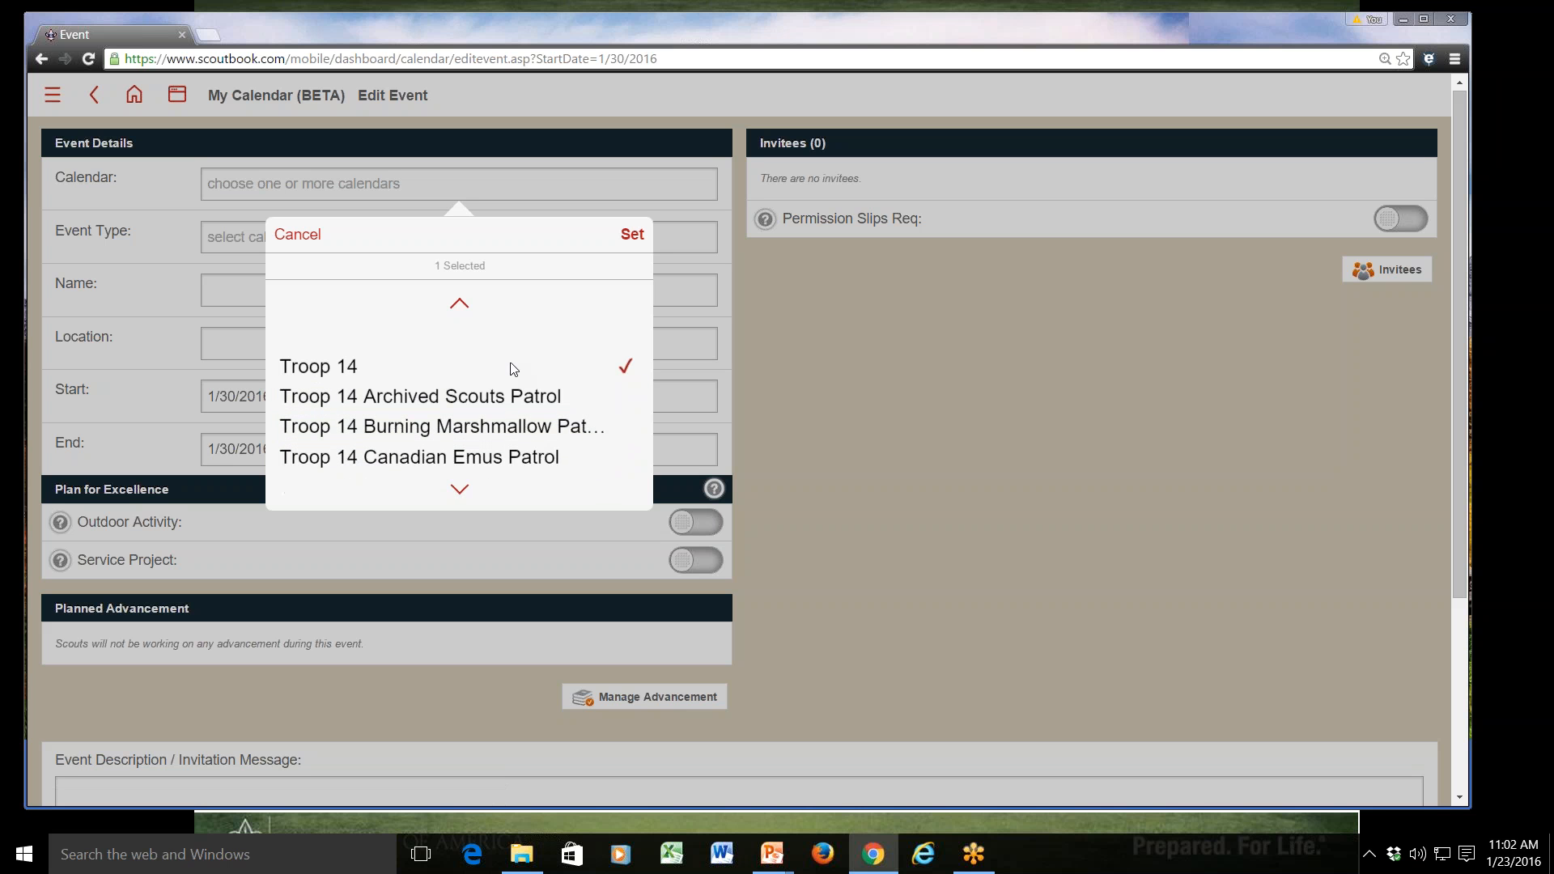
scroll(513, 364, up, 1)
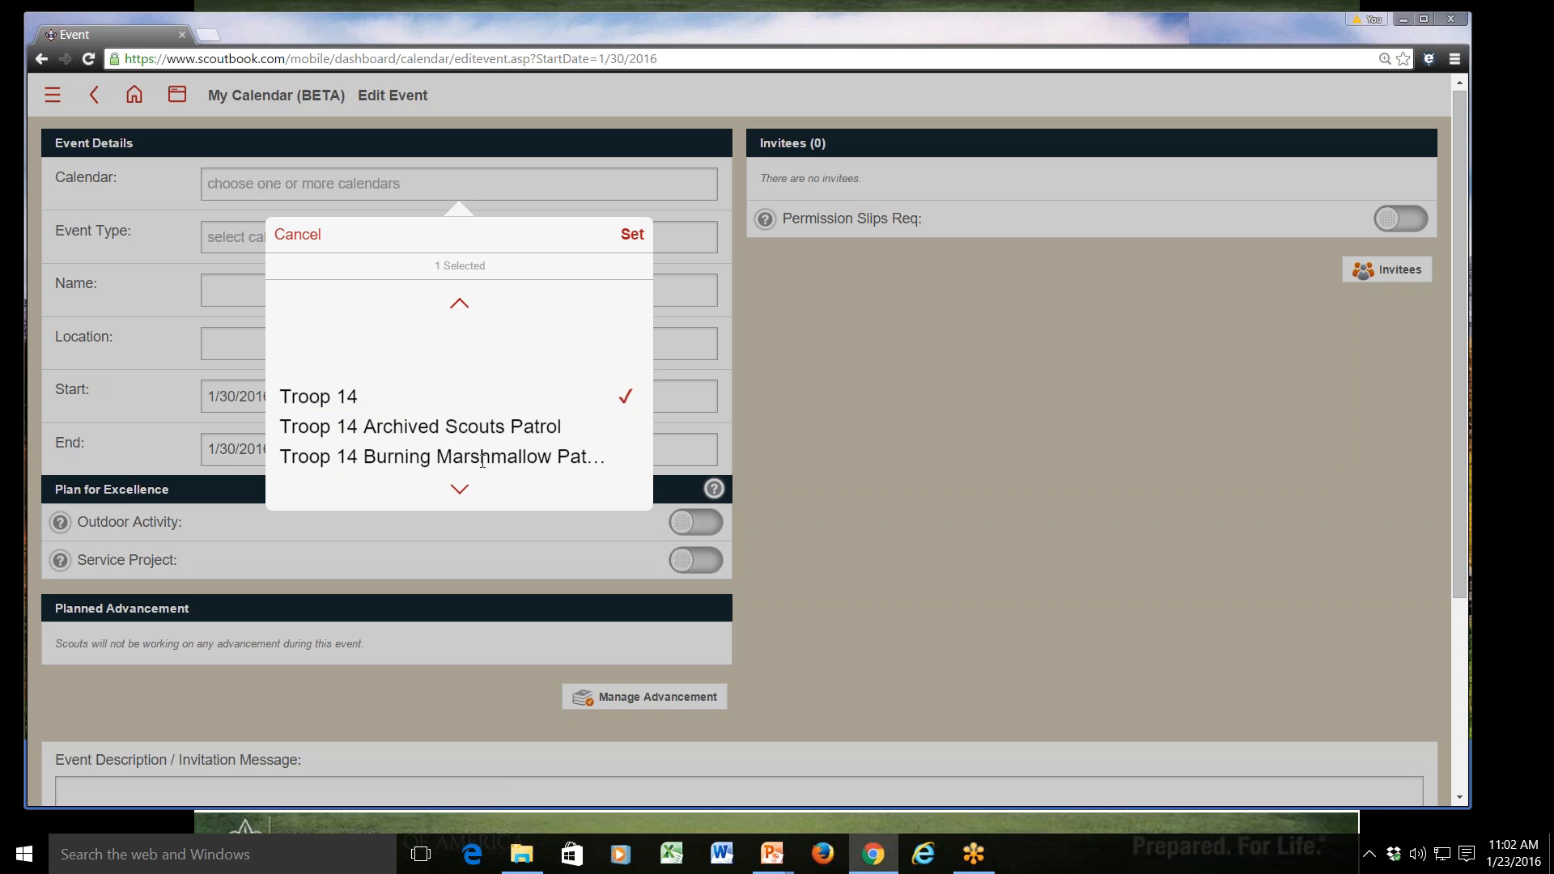
click(633, 239)
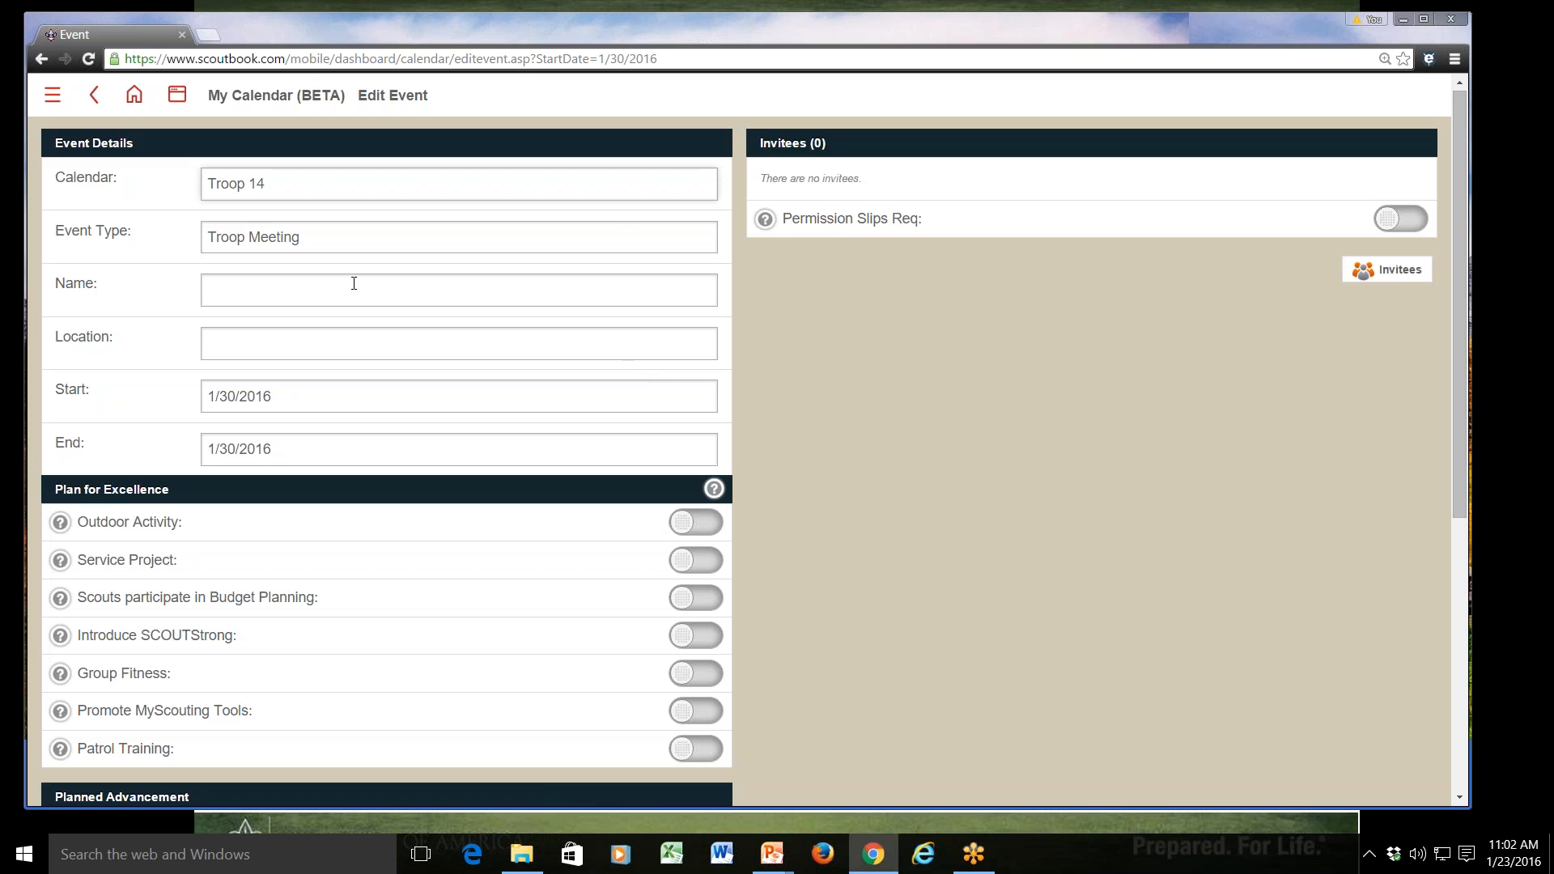
Step: Look through the event types available for the Troop 14 event
click(272, 241)
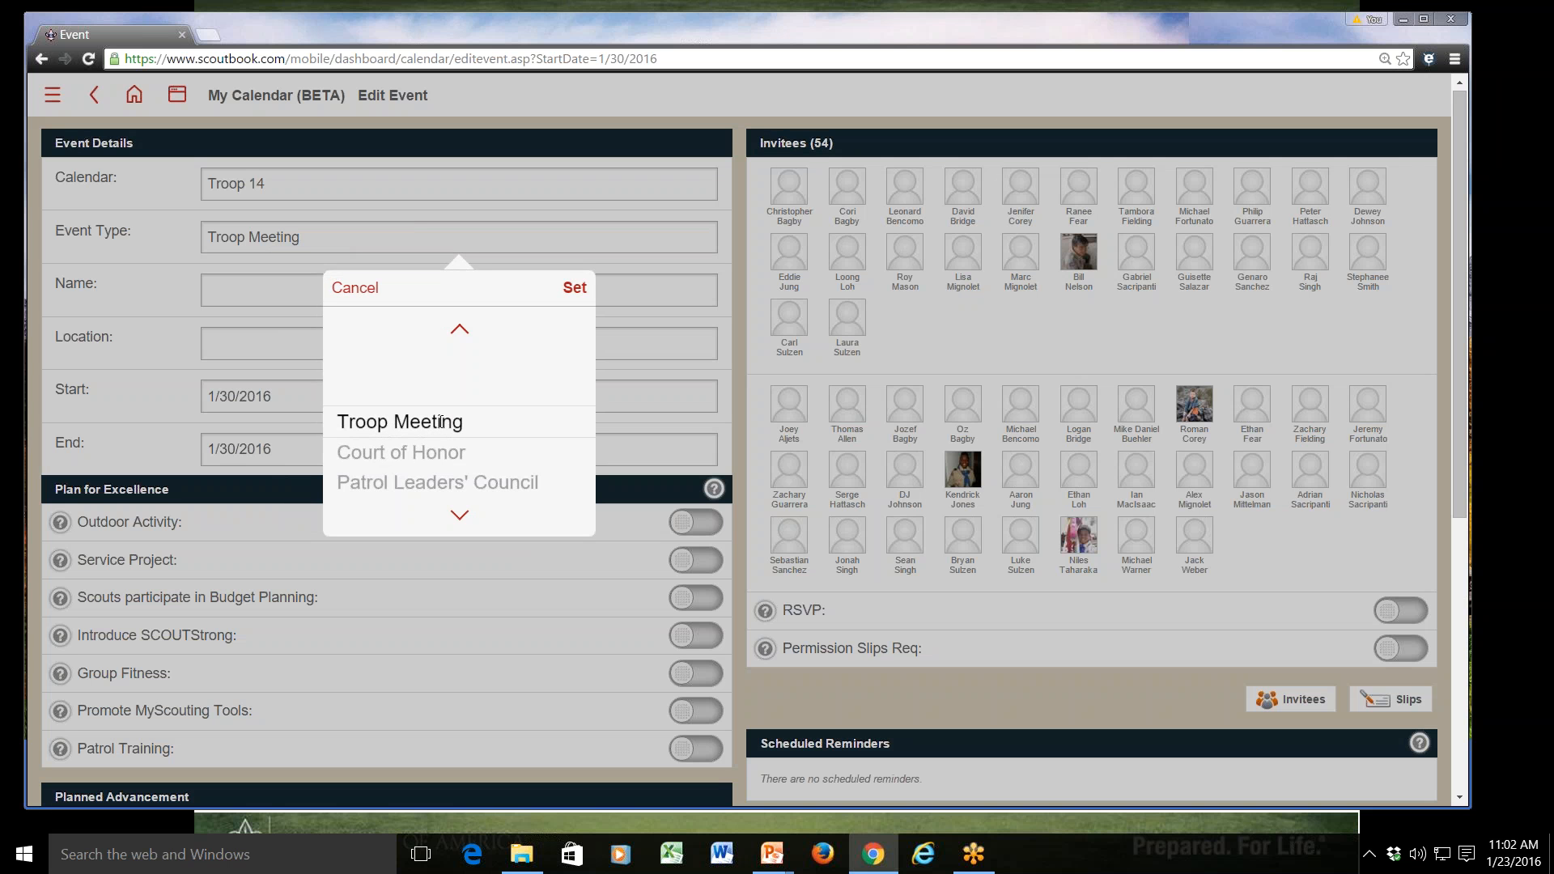
drag(439, 422, 440, 393)
scroll(429, 435, down, 1)
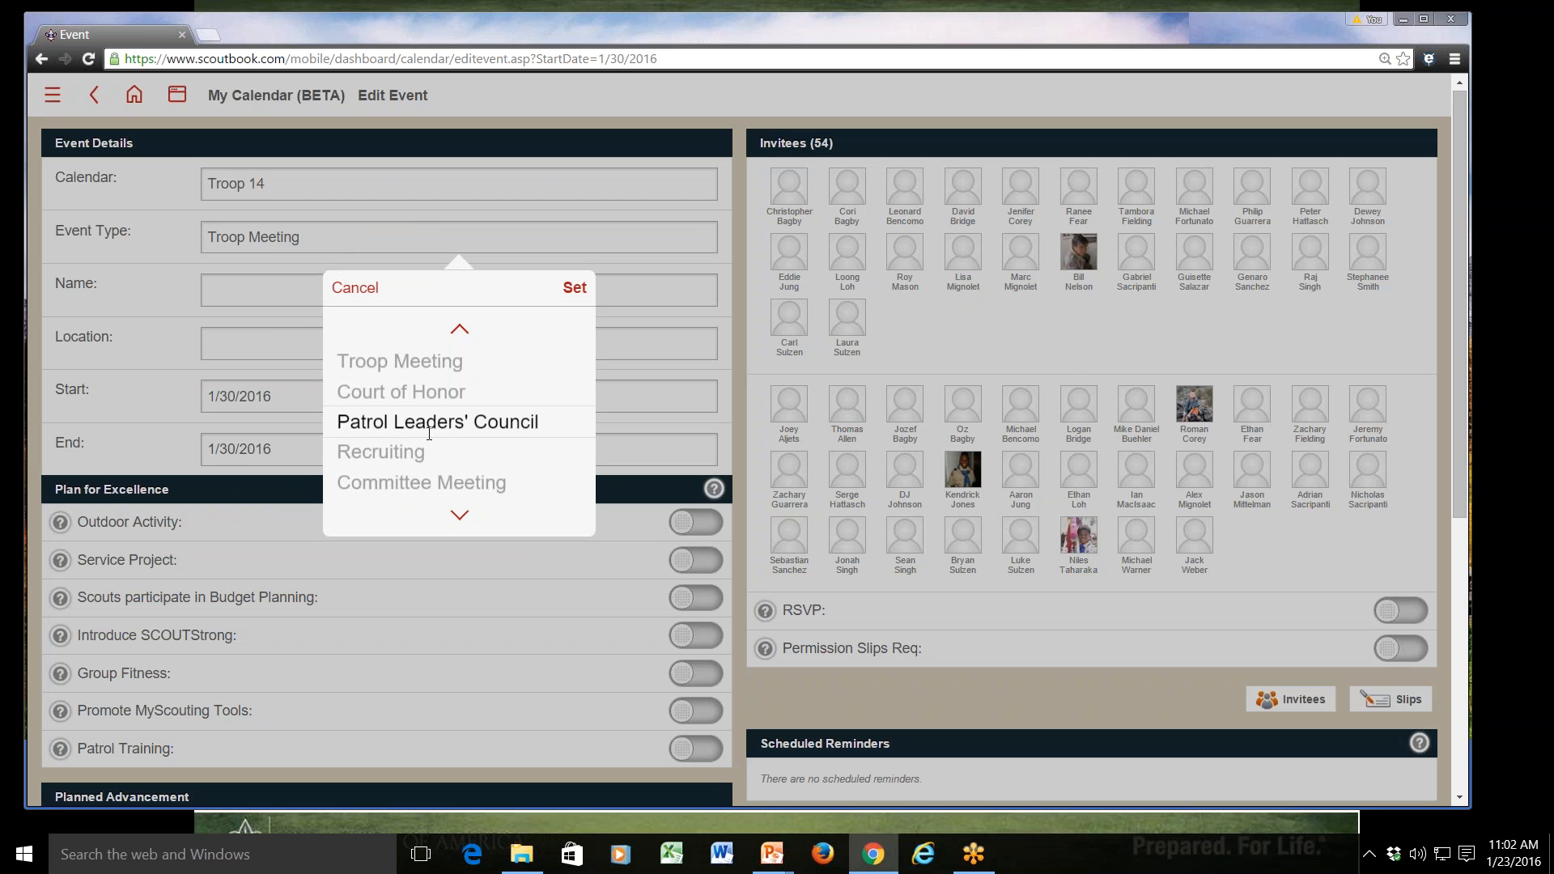
scroll(432, 458, down, 1)
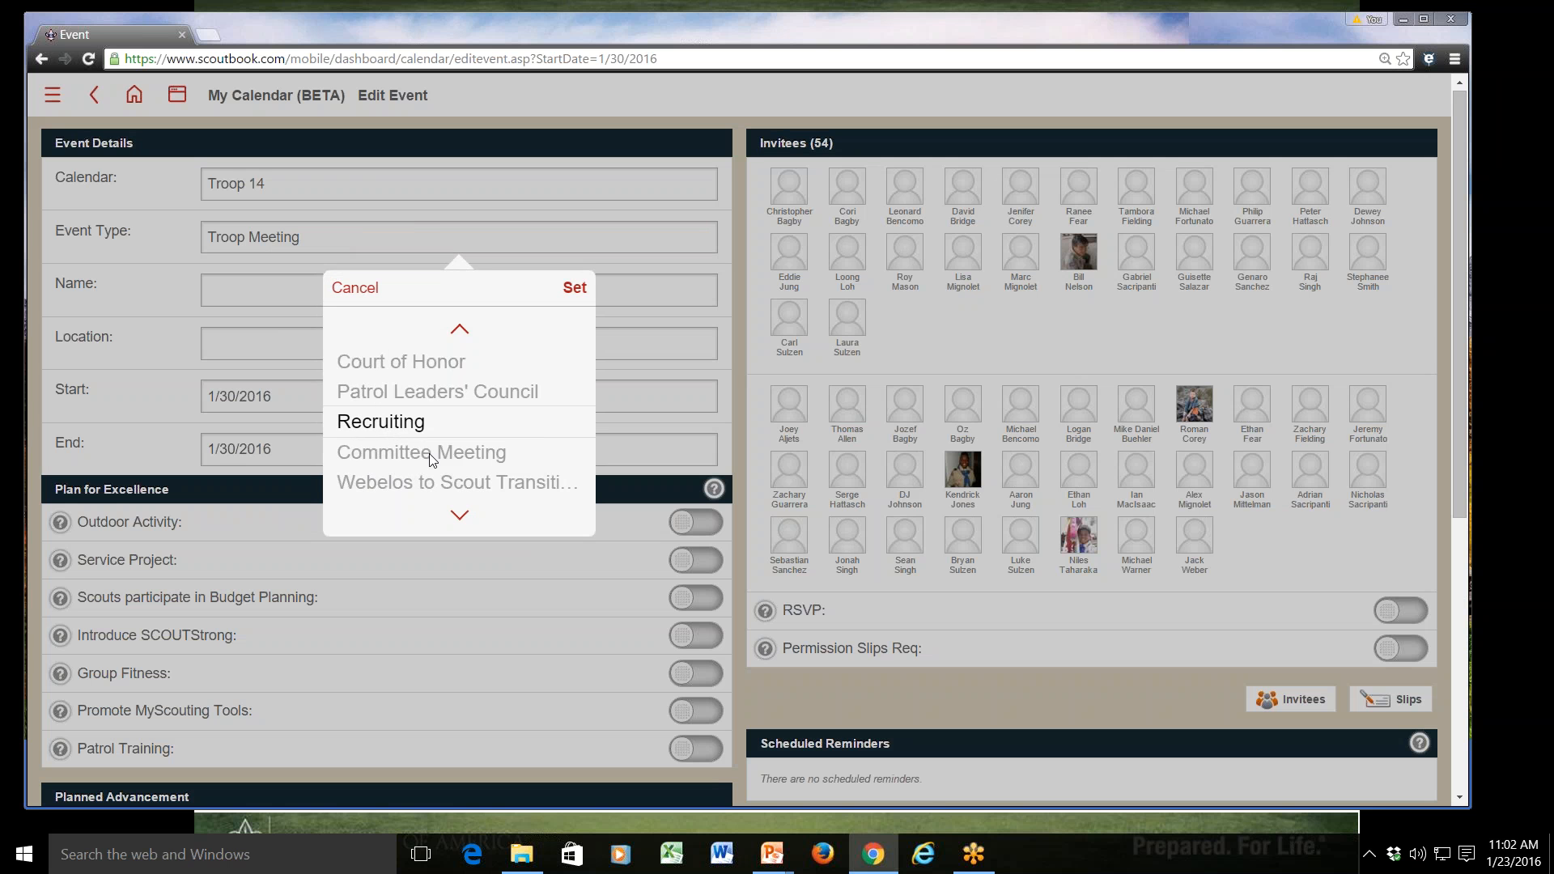
scroll(431, 460, down, 2)
scroll(459, 422, down, 1)
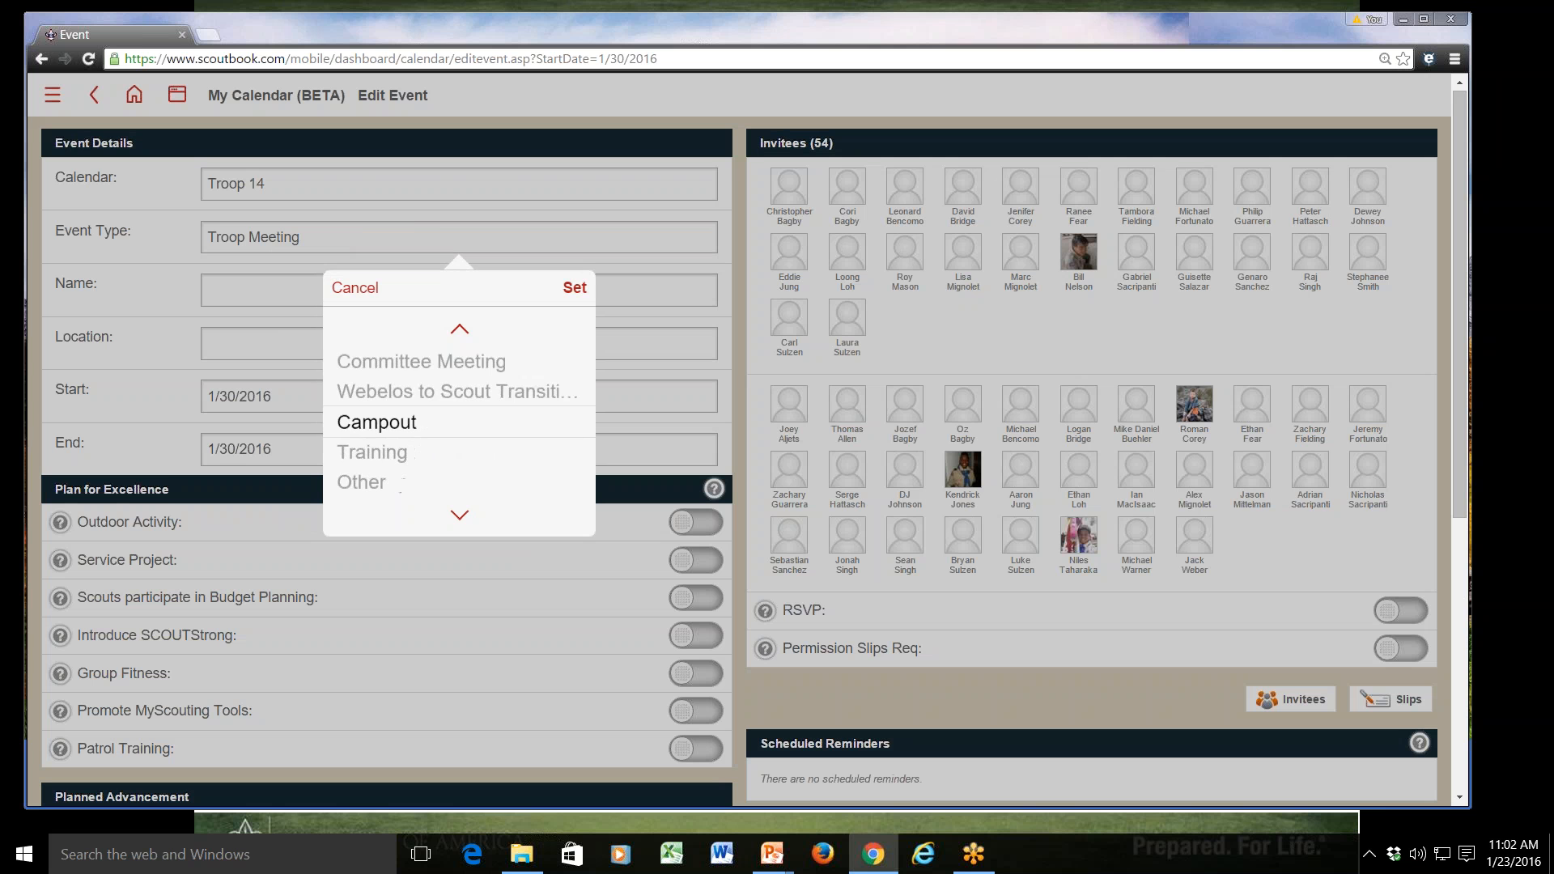
scroll(459, 422, down, 1)
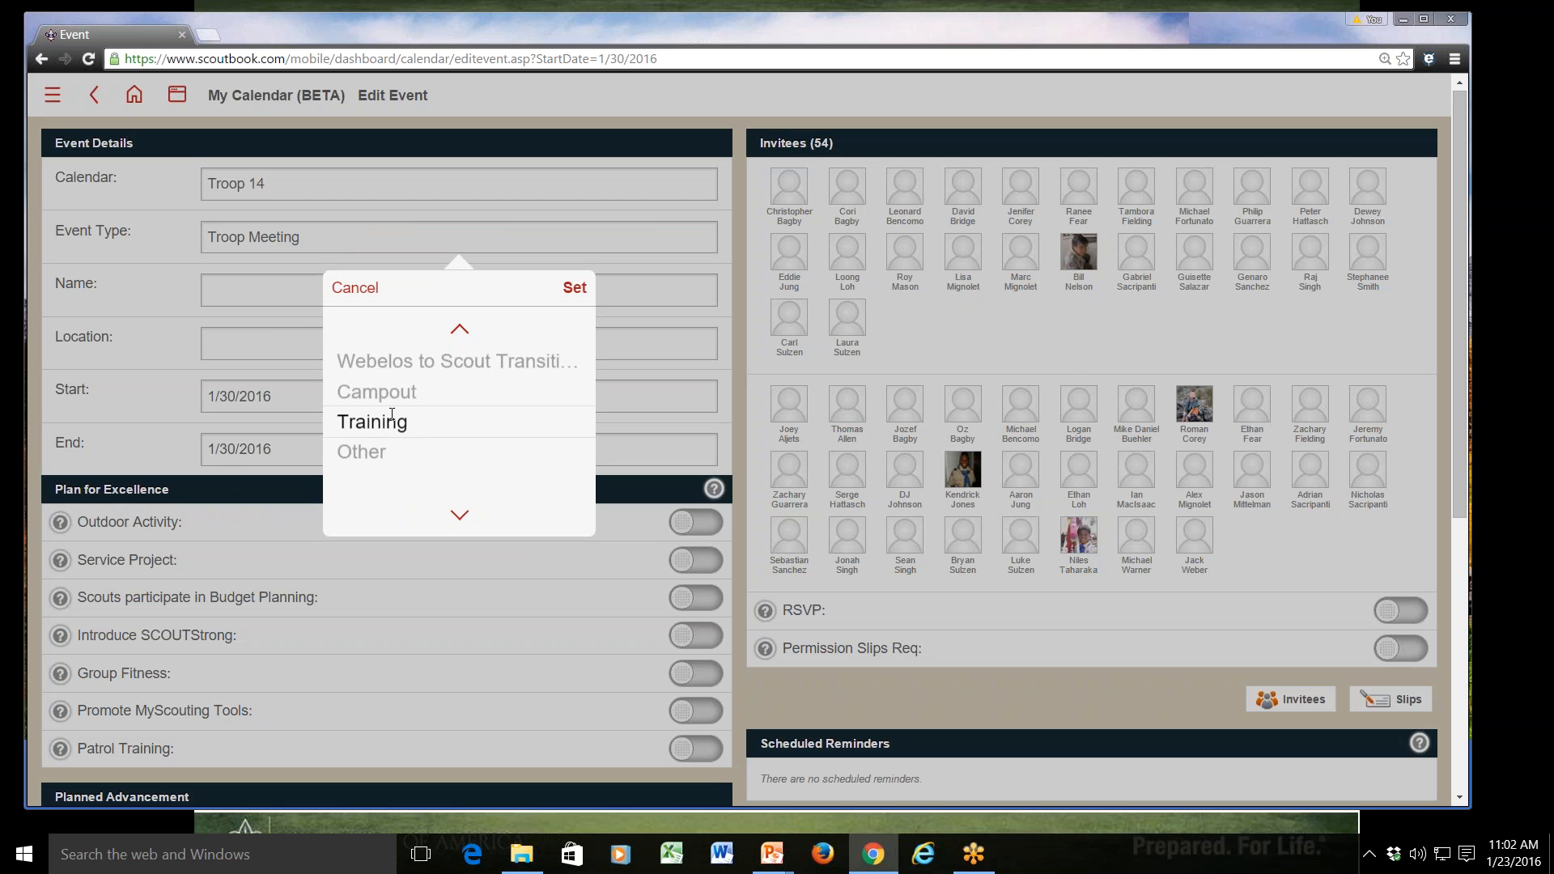
scroll(469, 367, up, 2)
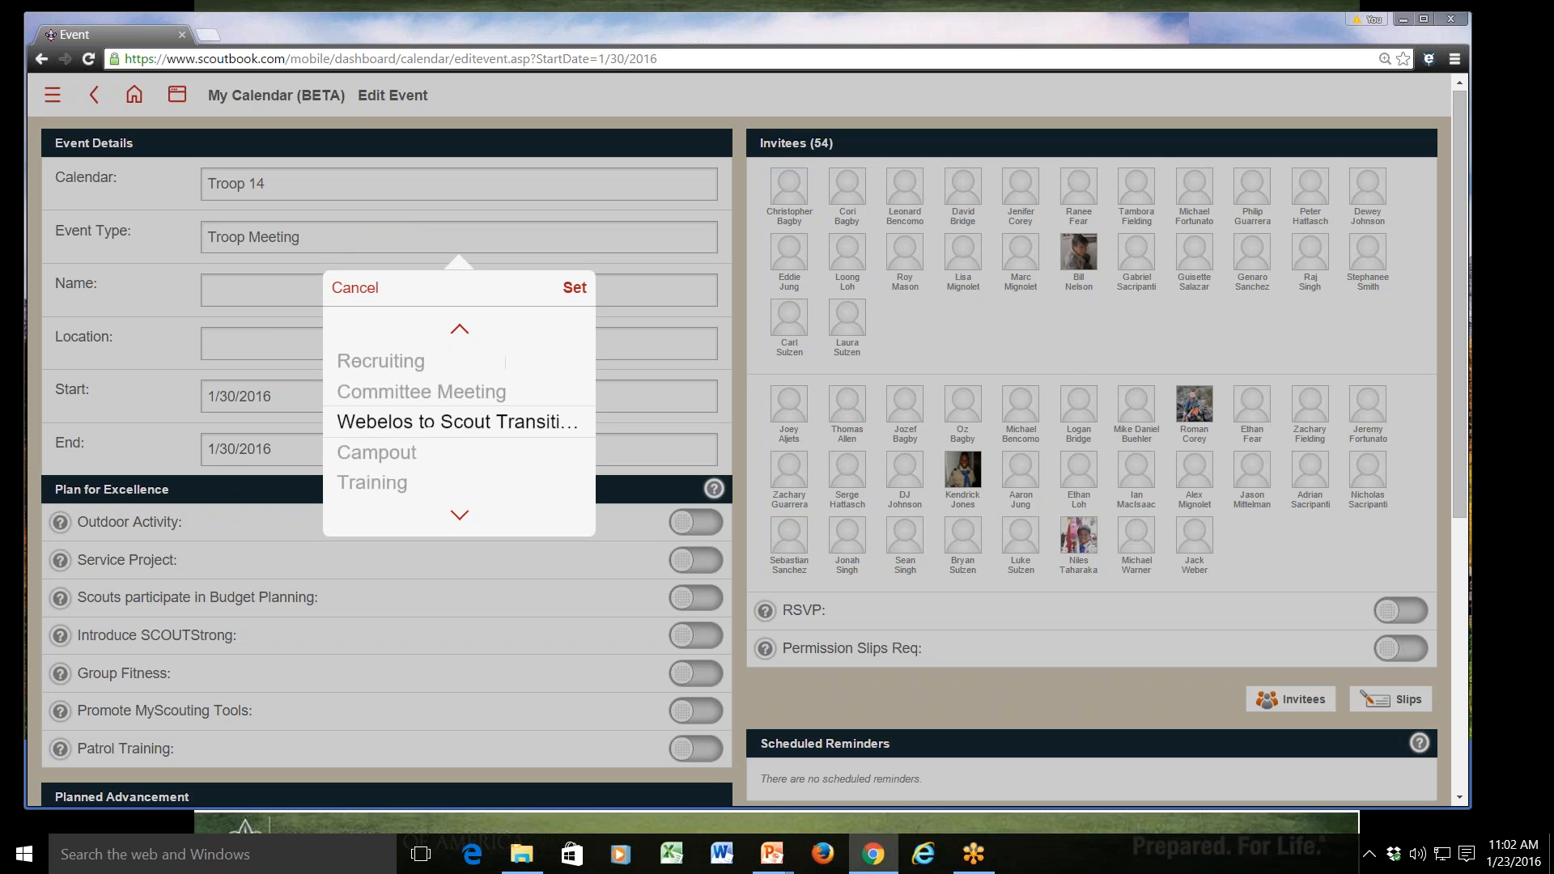
scroll(483, 427, down, 2)
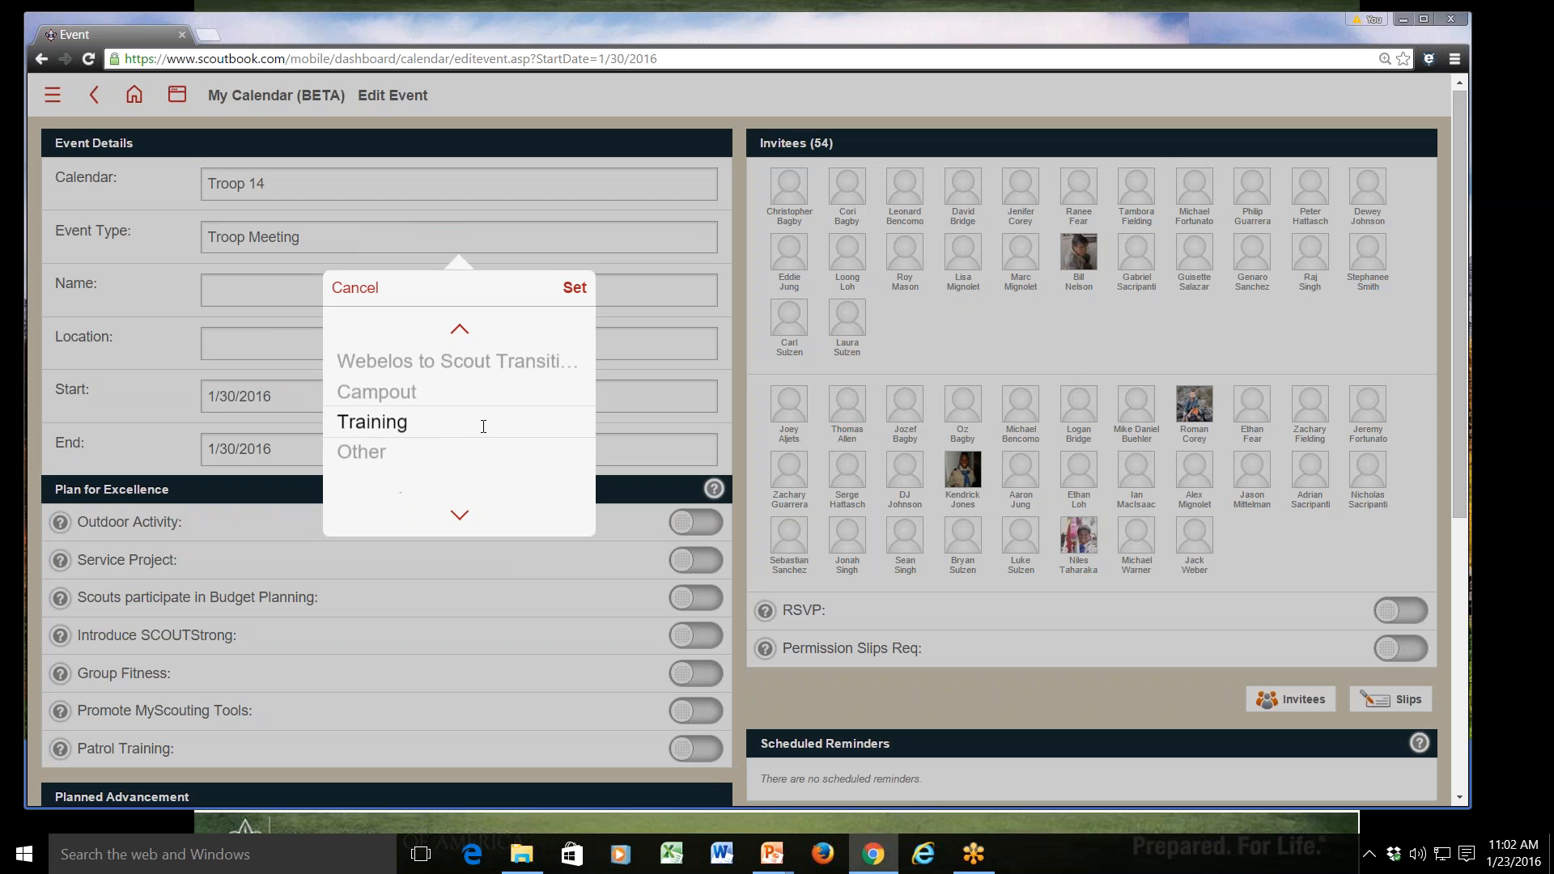
Step: Set the event type to Other
click(395, 454)
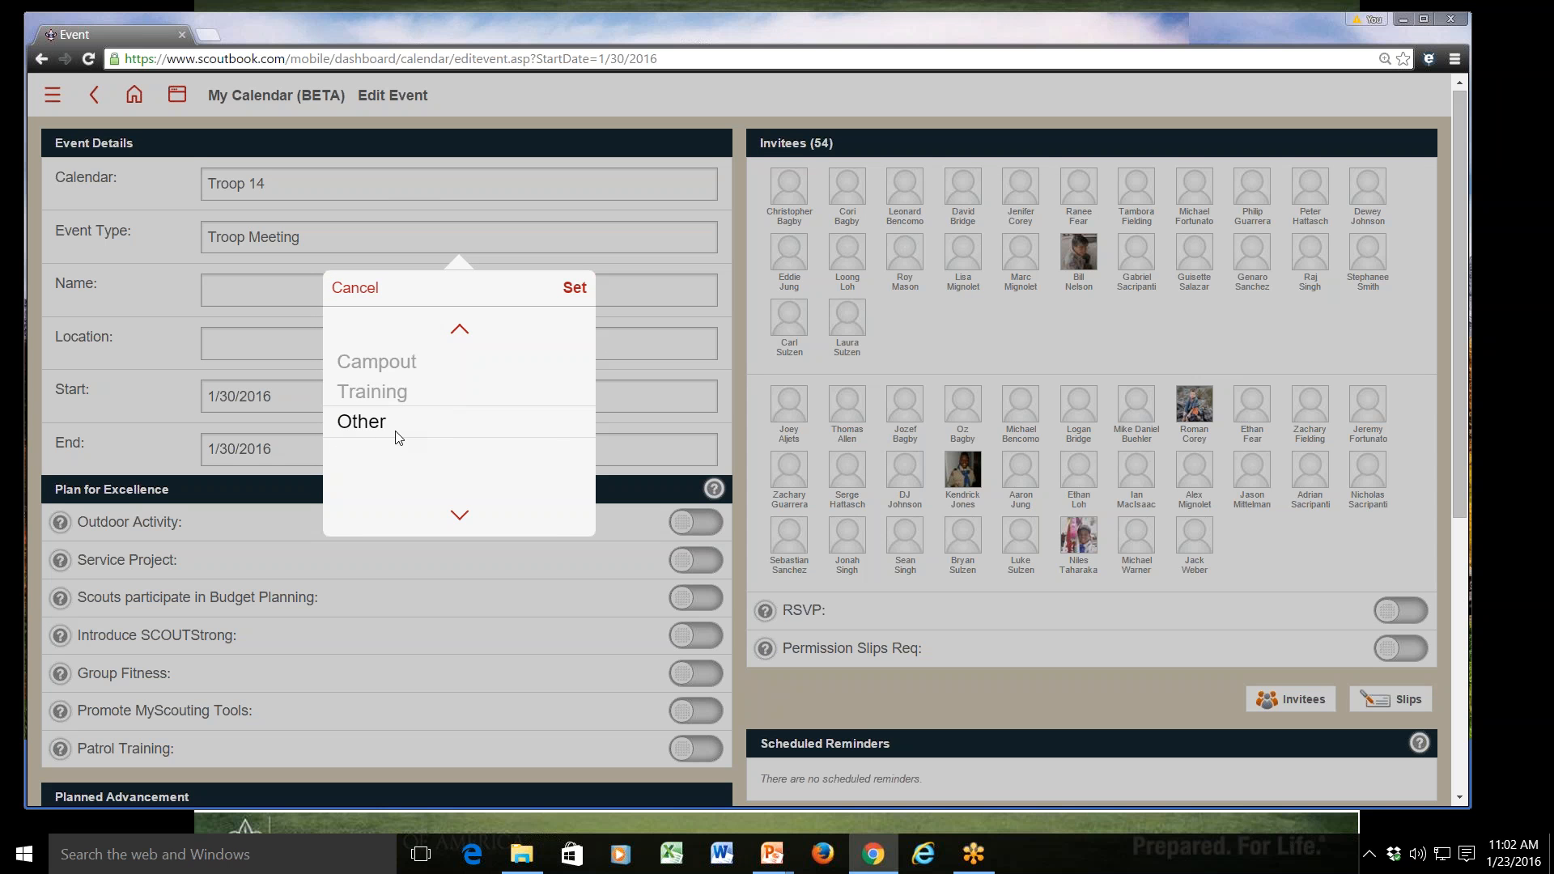
scroll(398, 438, up, 2)
scroll(399, 438, down, 2)
click(571, 289)
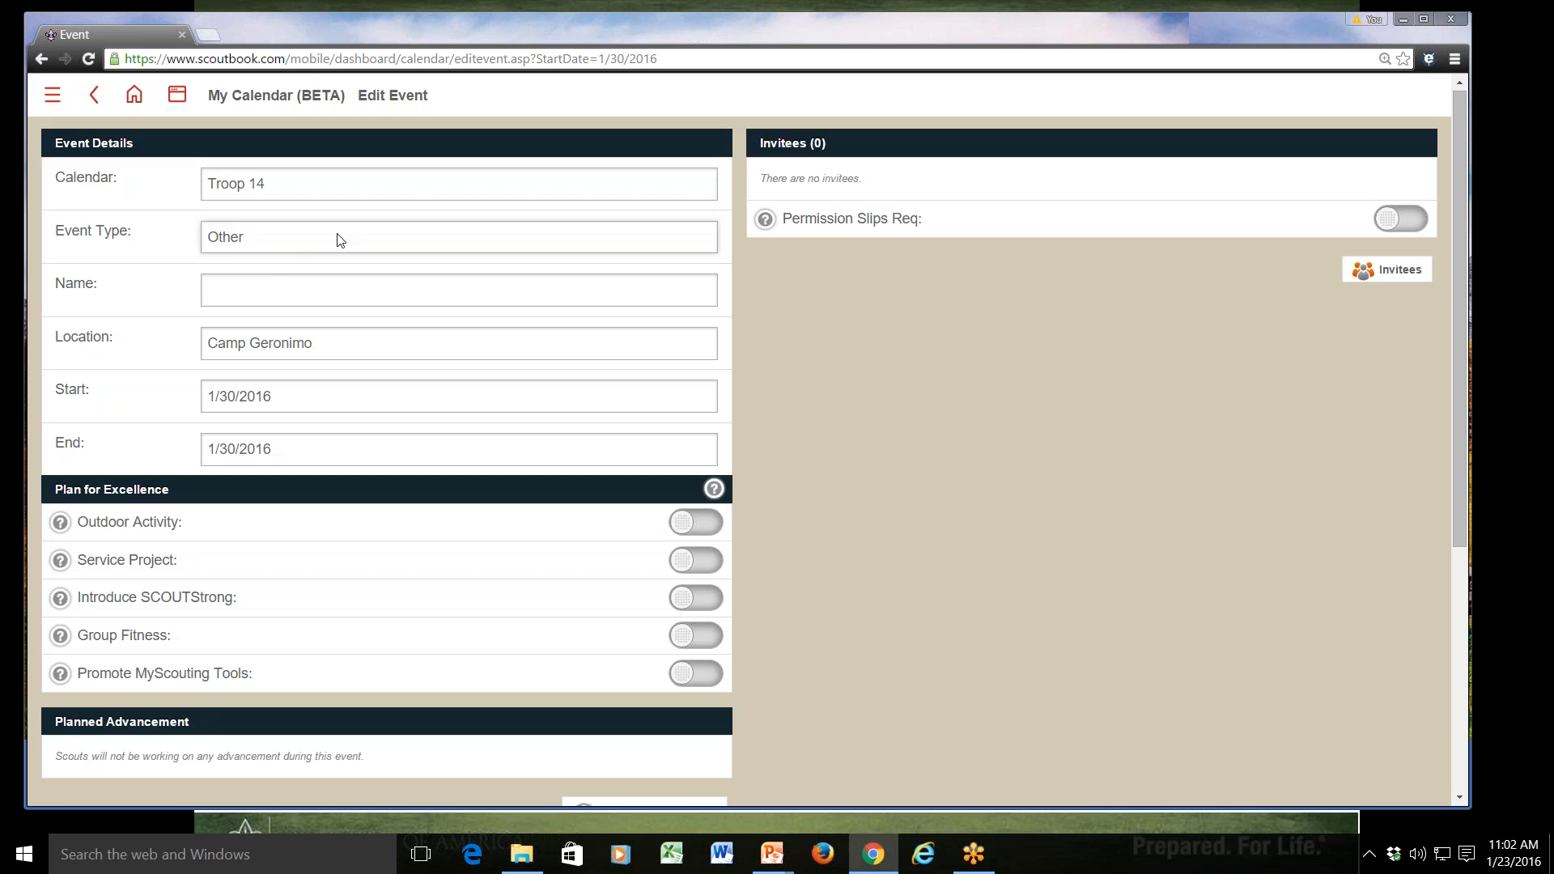
Step: Set the event type to Troop Meeting
click(338, 240)
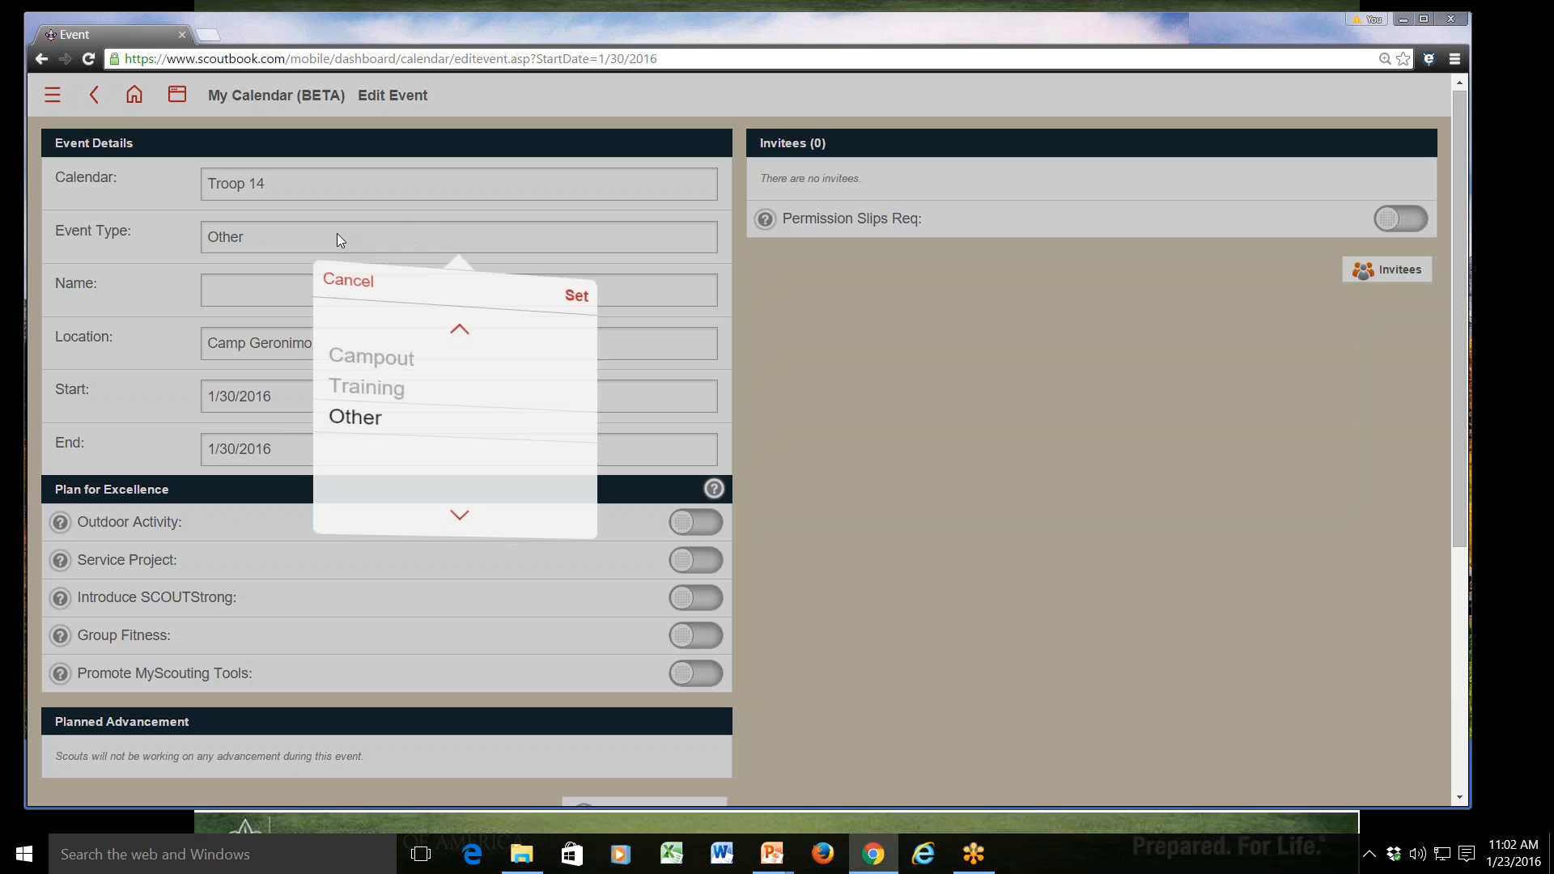
scroll(376, 381, up, 5)
scroll(380, 397, down, 1)
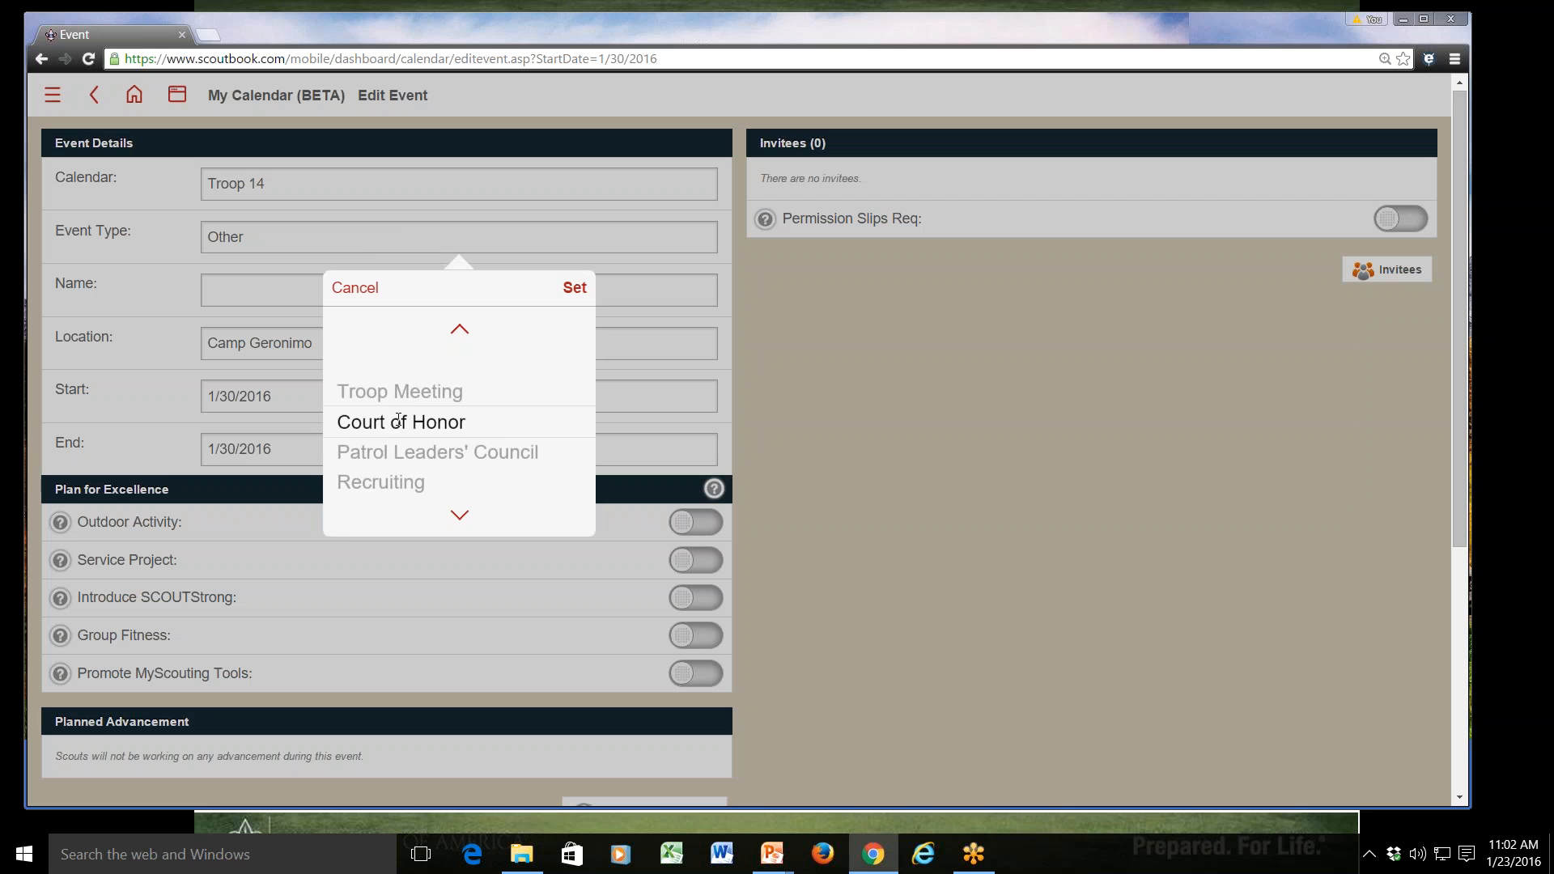
scroll(398, 418, down, 1)
scroll(417, 364, up, 2)
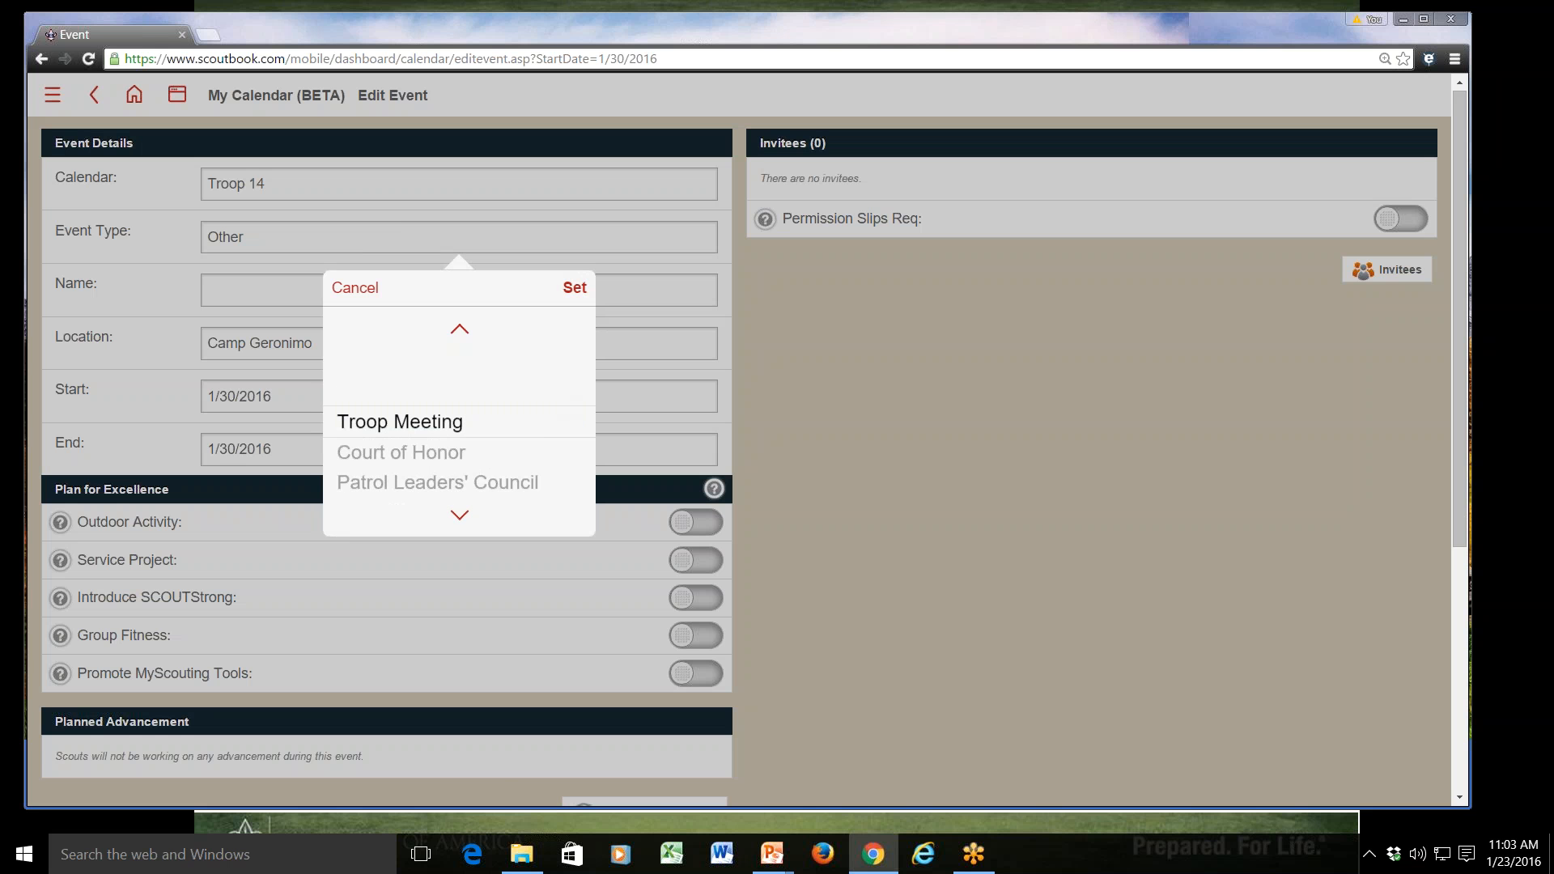
click(574, 287)
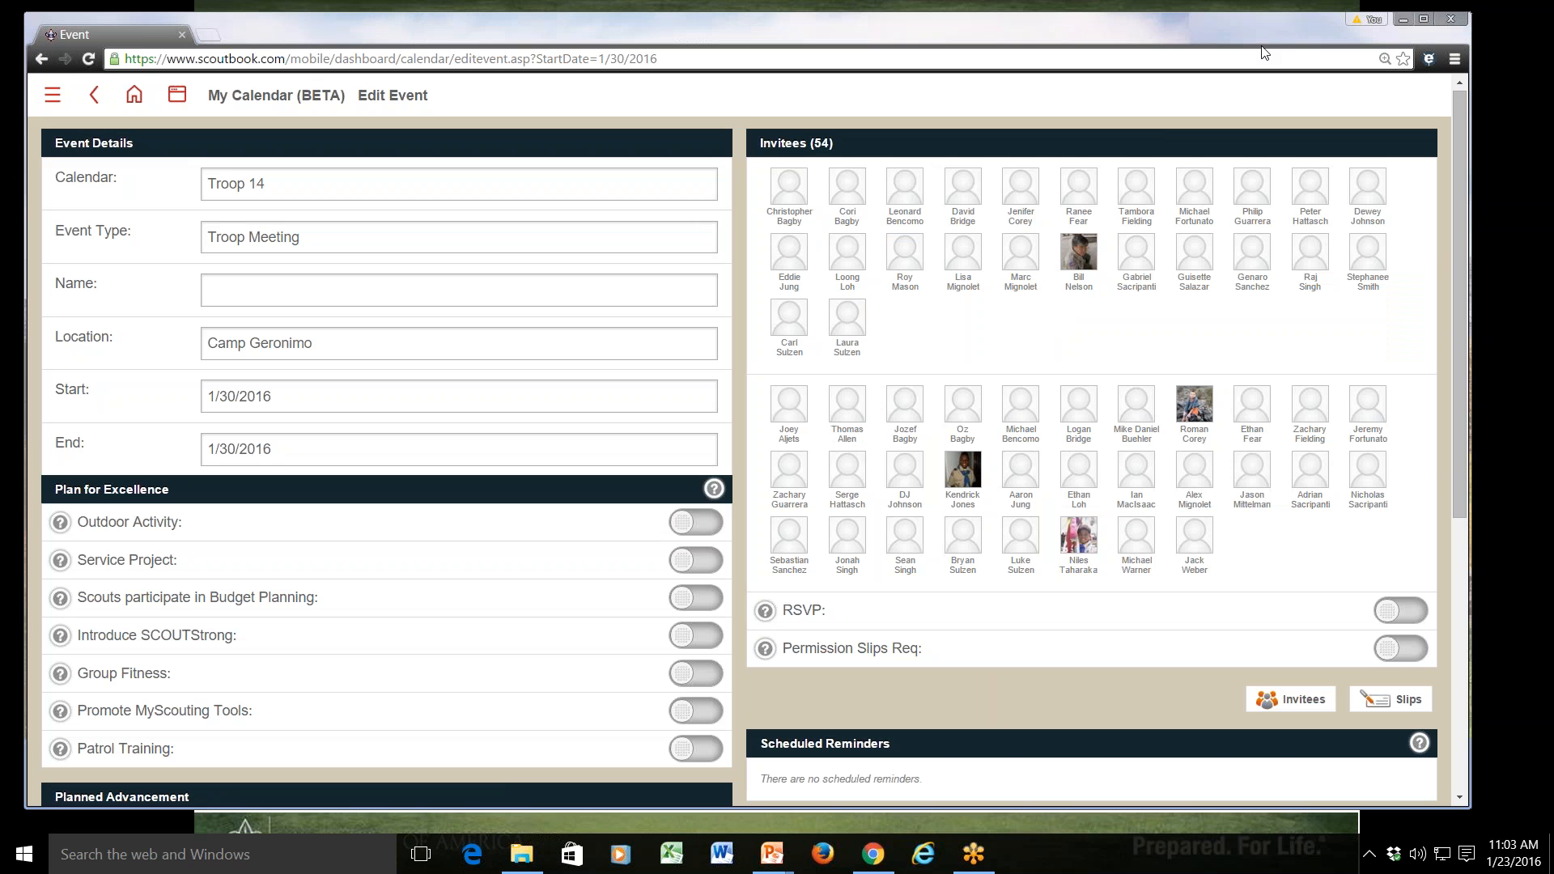
Step: Open the event's invitee selection and deselect the first and fifth leaders in the list
click(1264, 713)
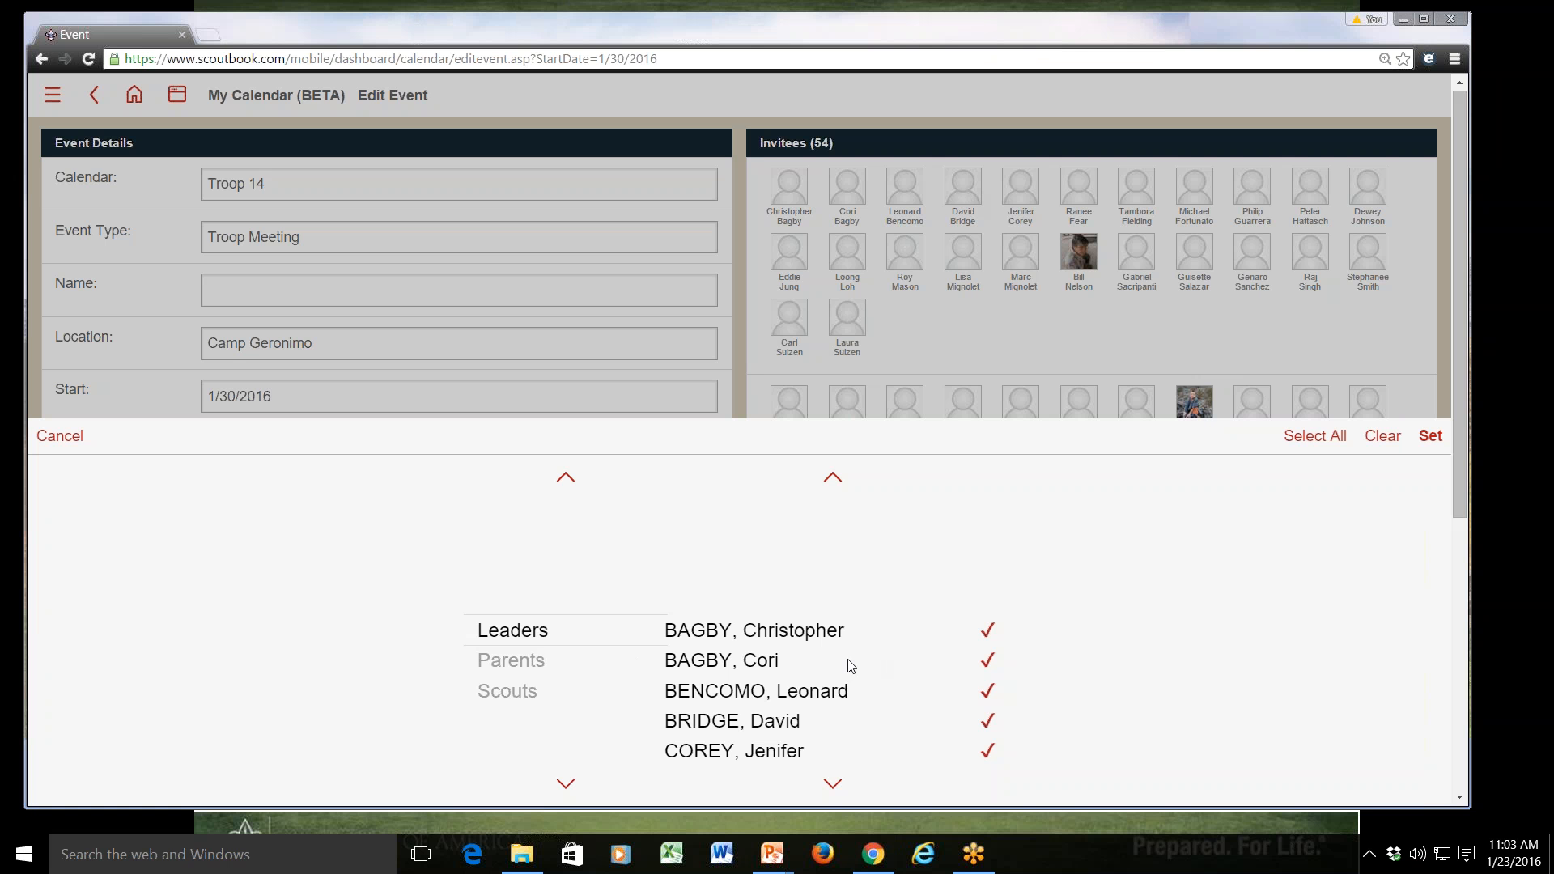
scroll(848, 684, down, 3)
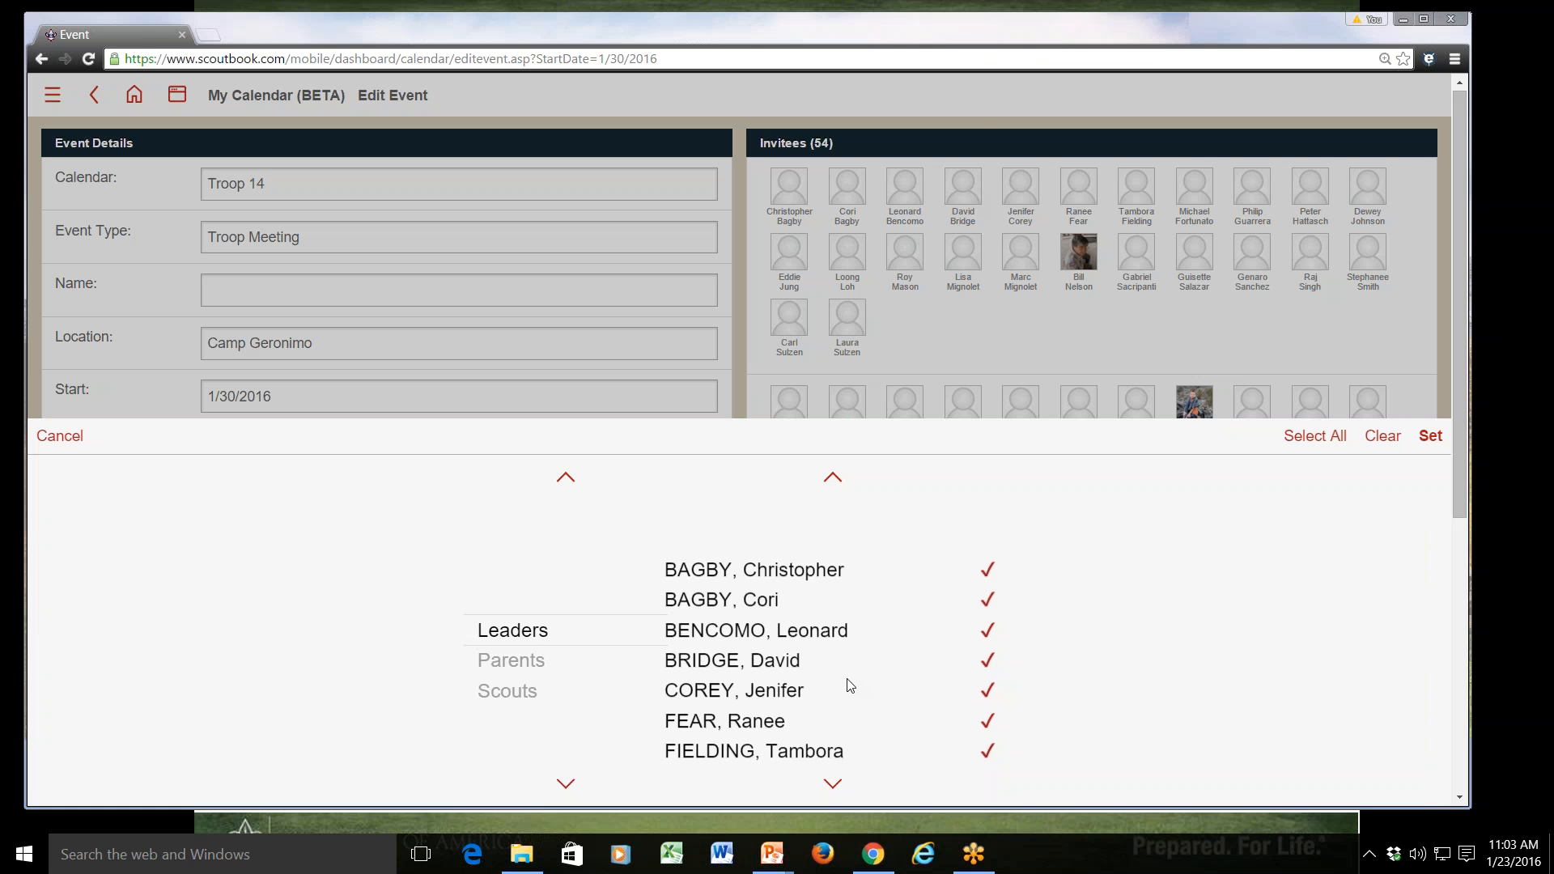
click(987, 662)
click(989, 541)
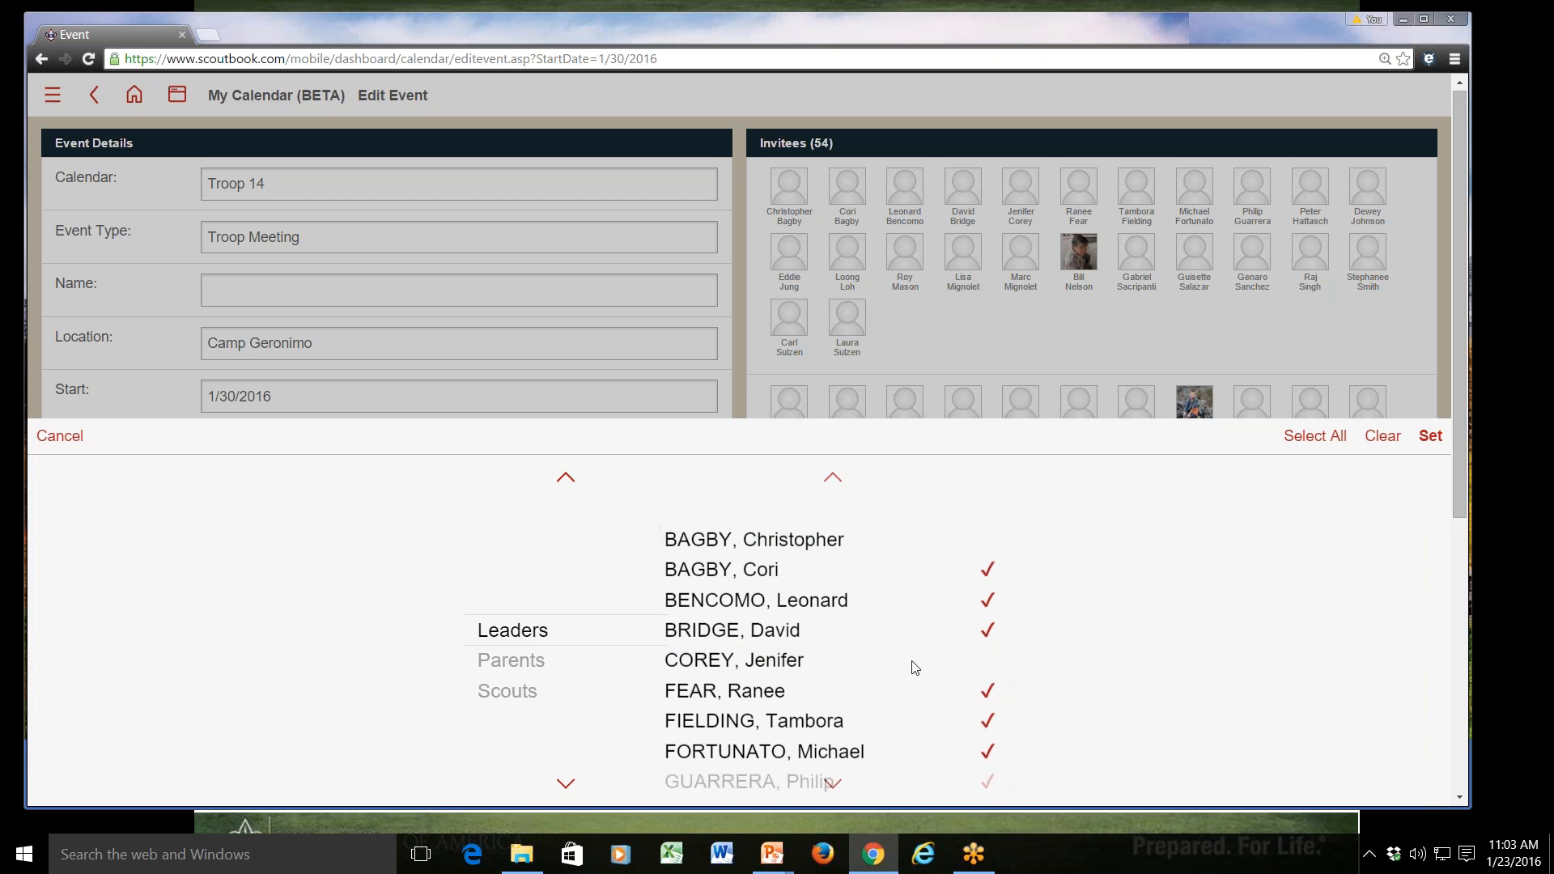
scroll(890, 686, down, 1)
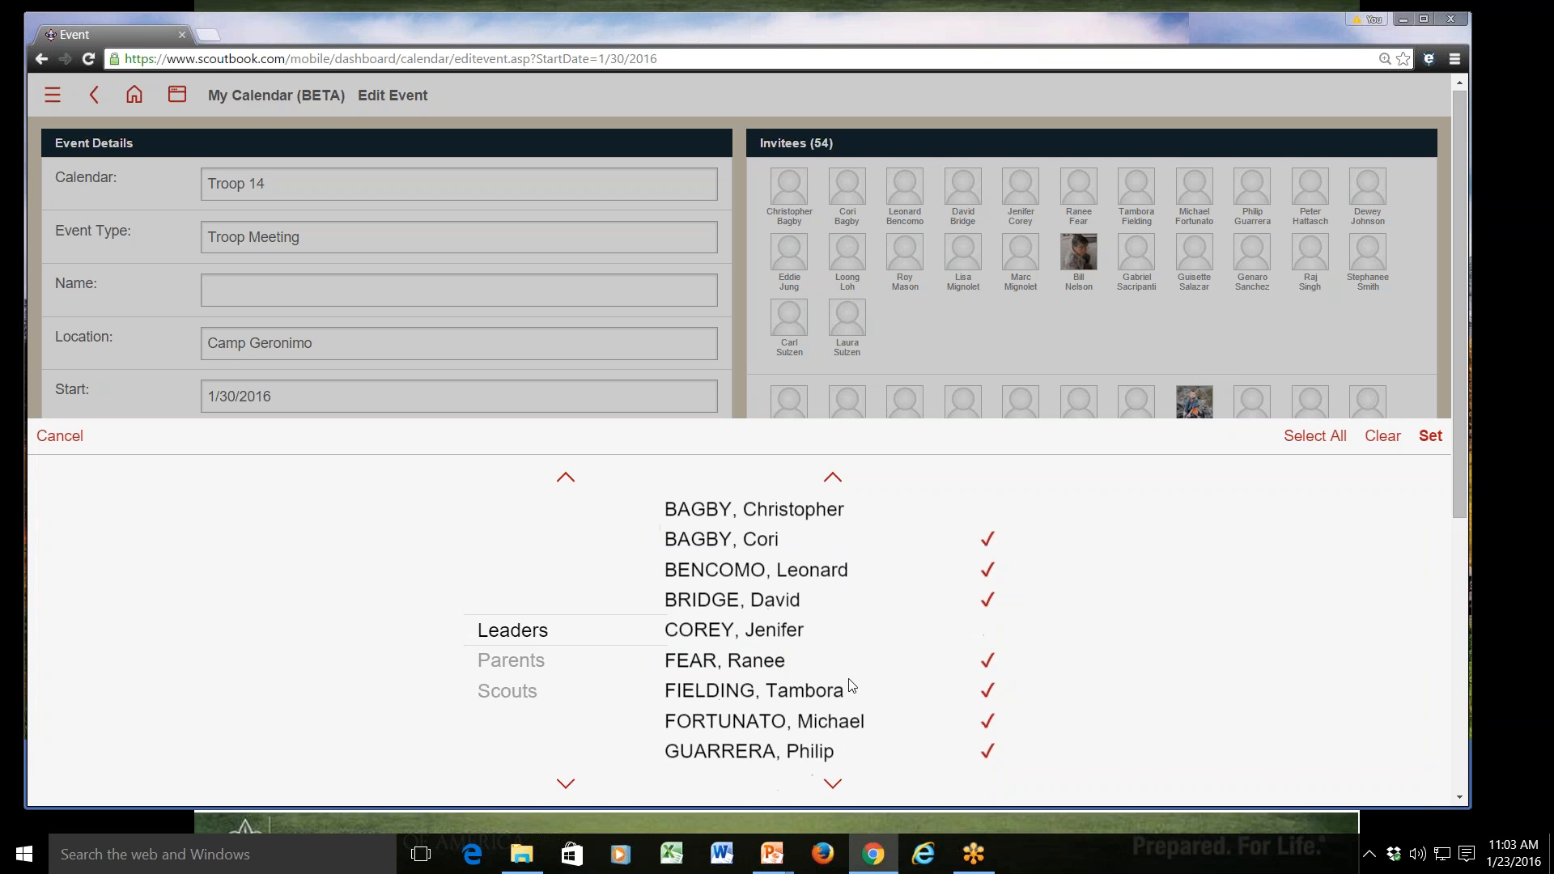
Step: Switch the invitee selection to parents and select the first four parents in the list
click(499, 660)
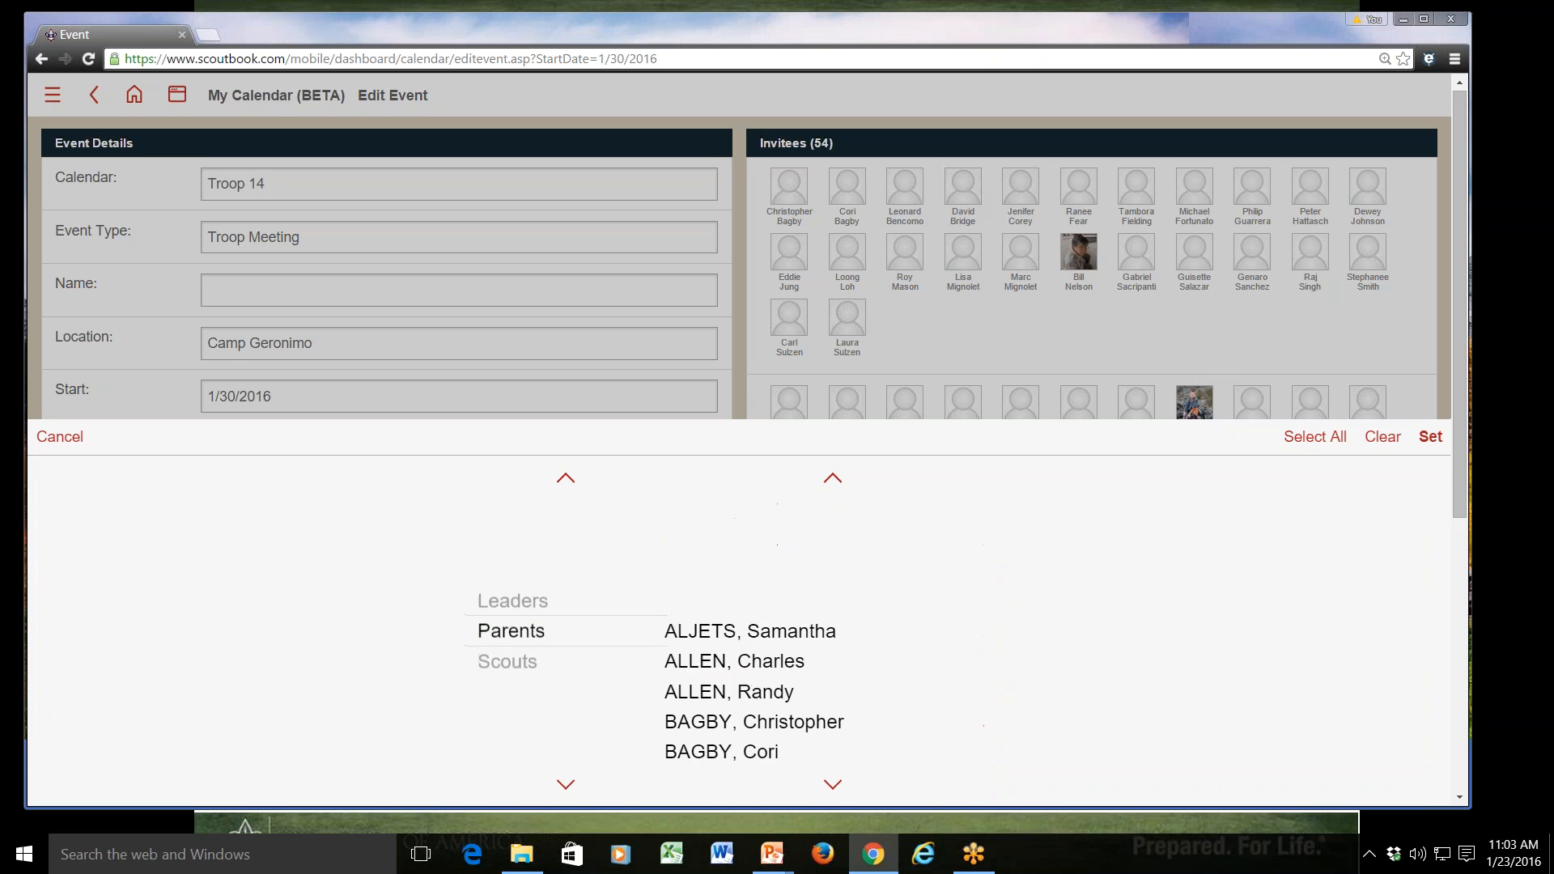
click(882, 670)
click(882, 719)
click(825, 631)
click(824, 678)
click(760, 692)
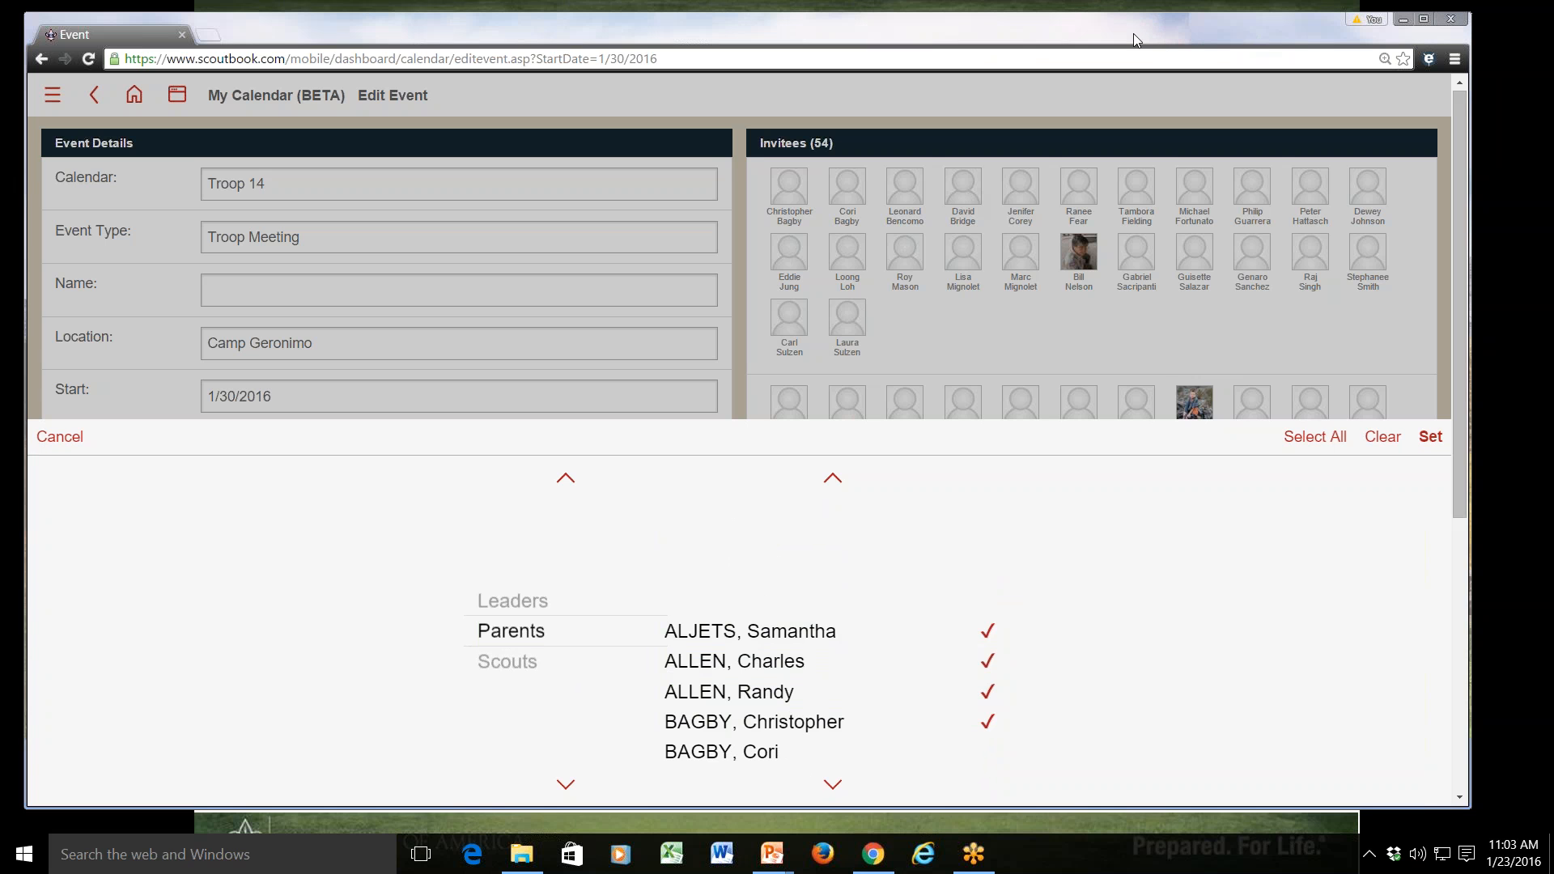
Step: Select all parents as invitees, deselect three scouts in the latter half of the scouts list, and apply the invitee selection
click(1313, 437)
click(507, 662)
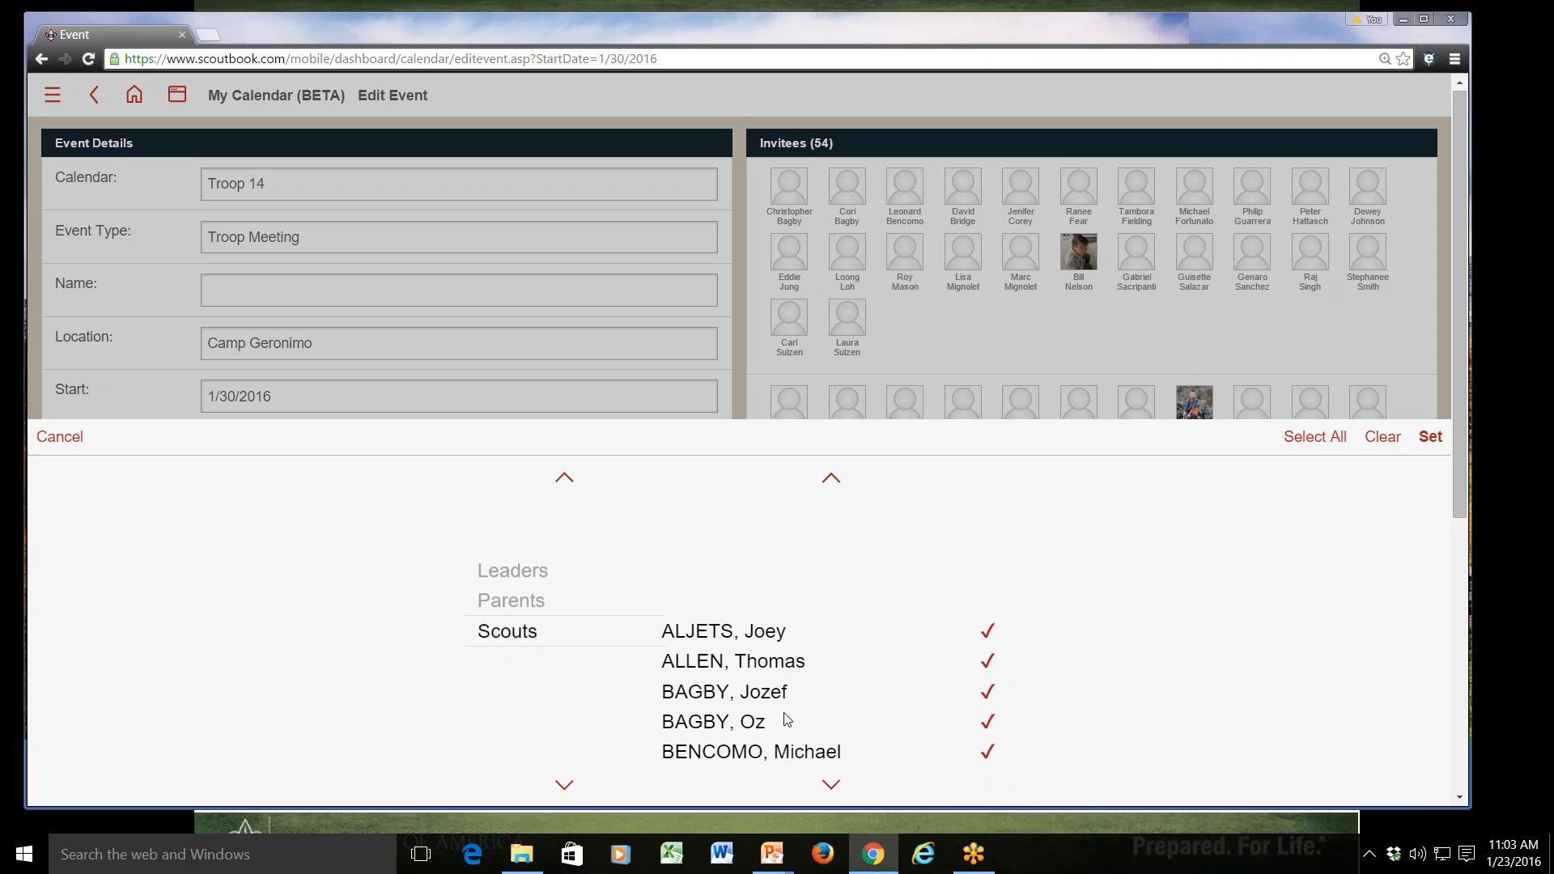
scroll(794, 722, down, 10)
click(790, 601)
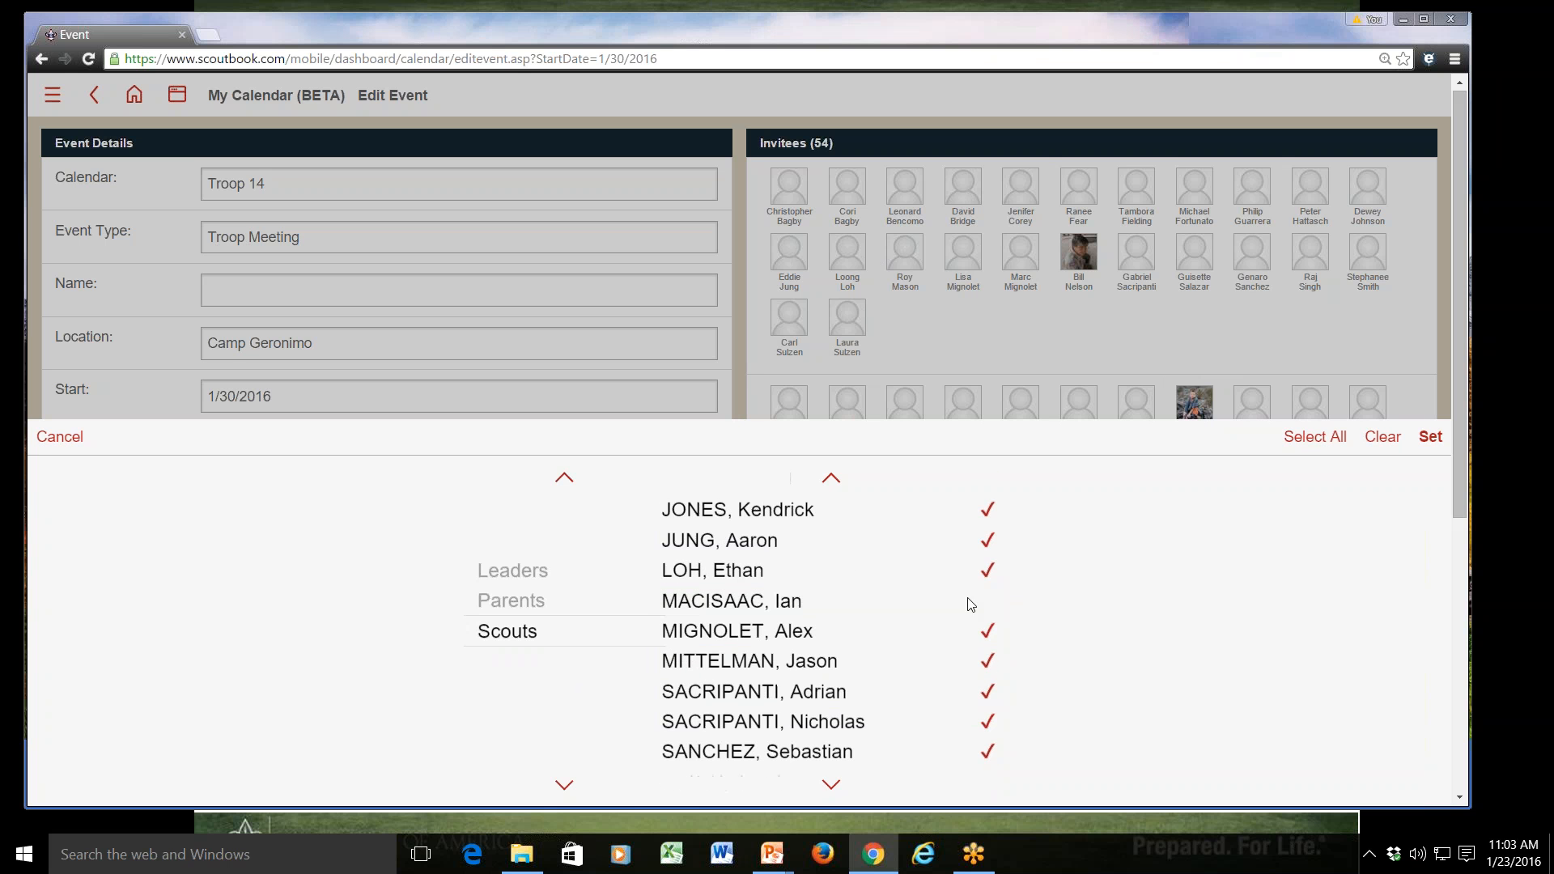
click(984, 696)
scroll(729, 671, down, 4)
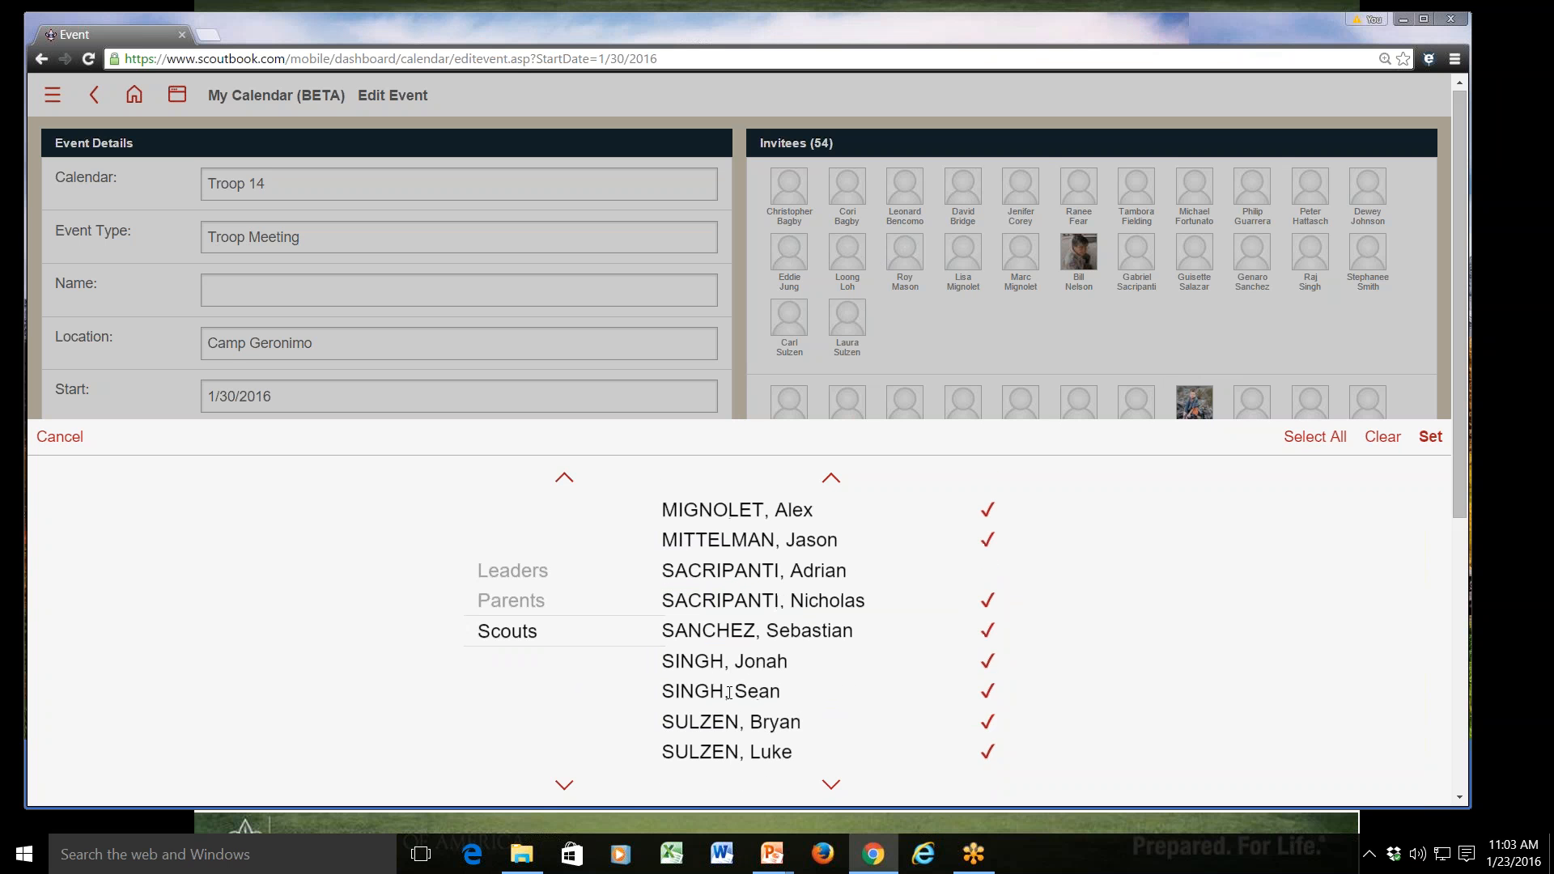
click(988, 693)
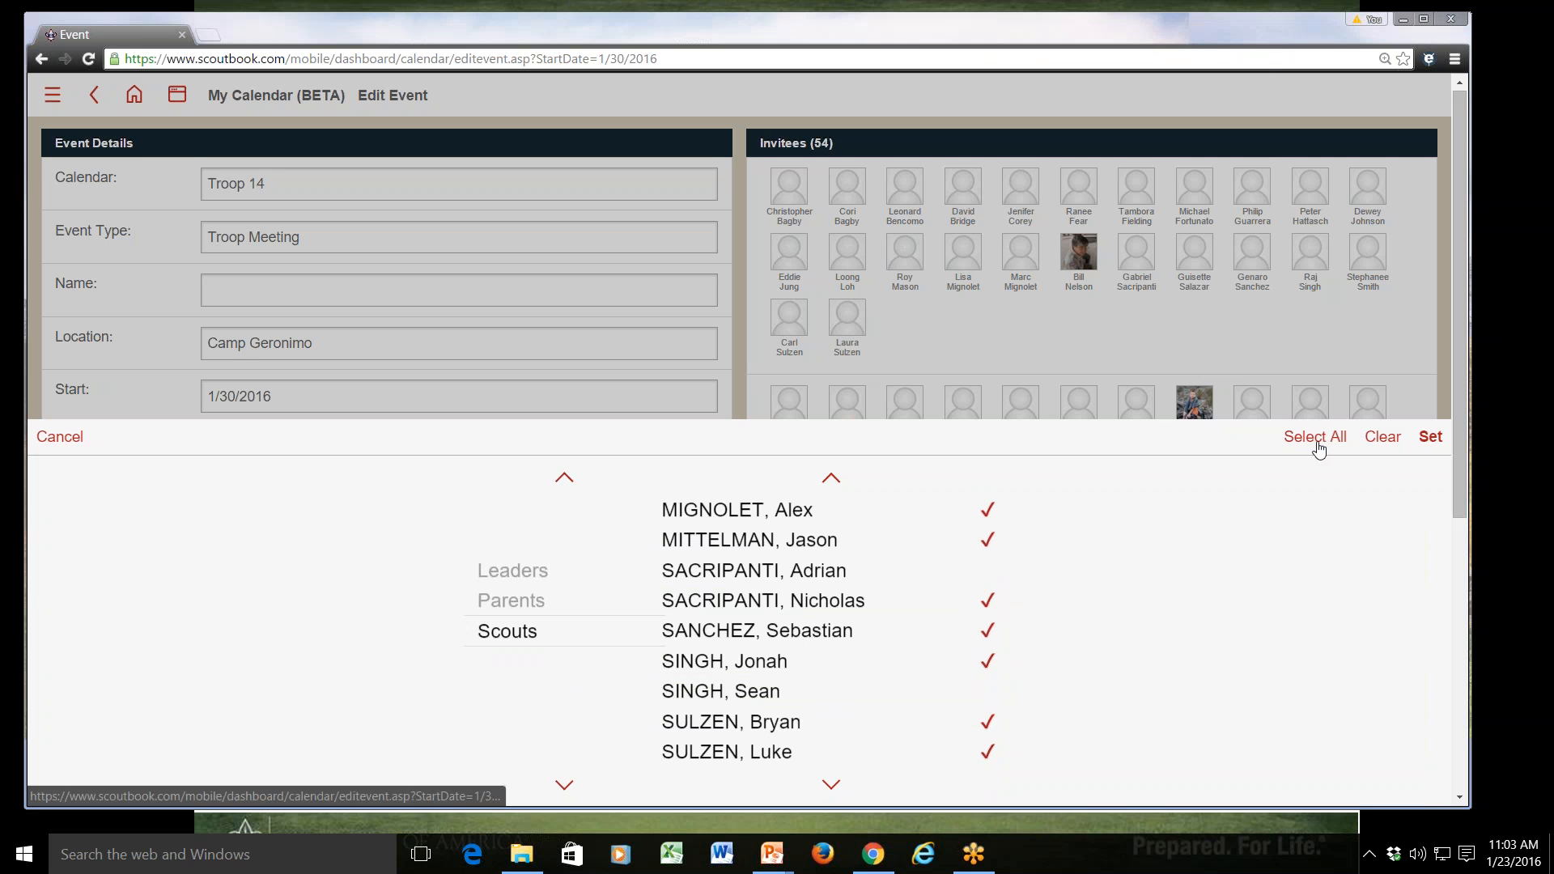
click(59, 438)
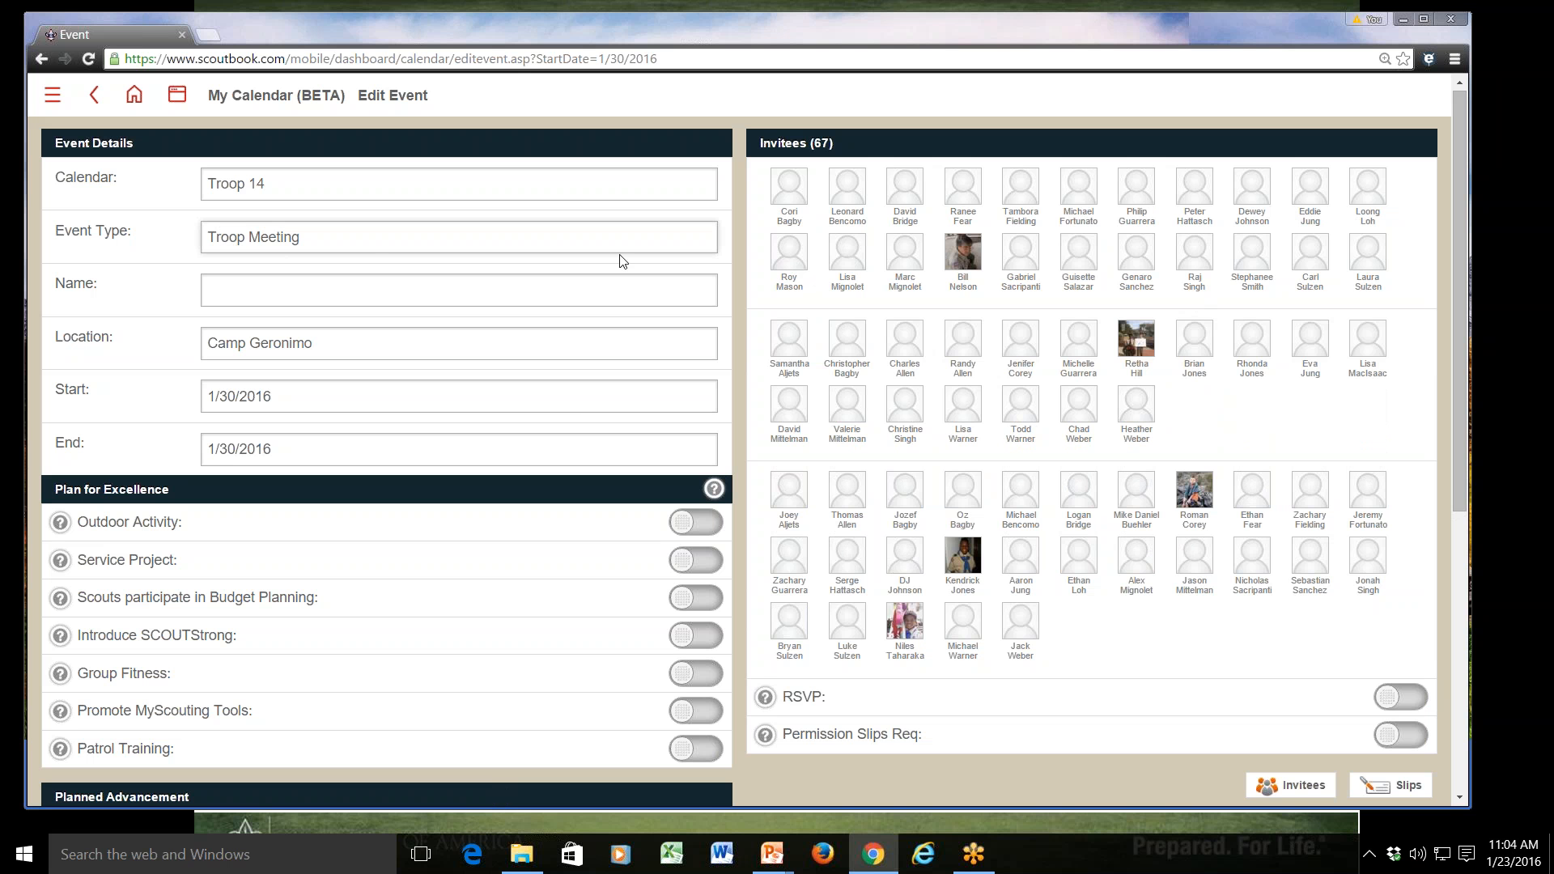
Step: Set the event type to Other and name the event Communications Merit Badge
click(361, 242)
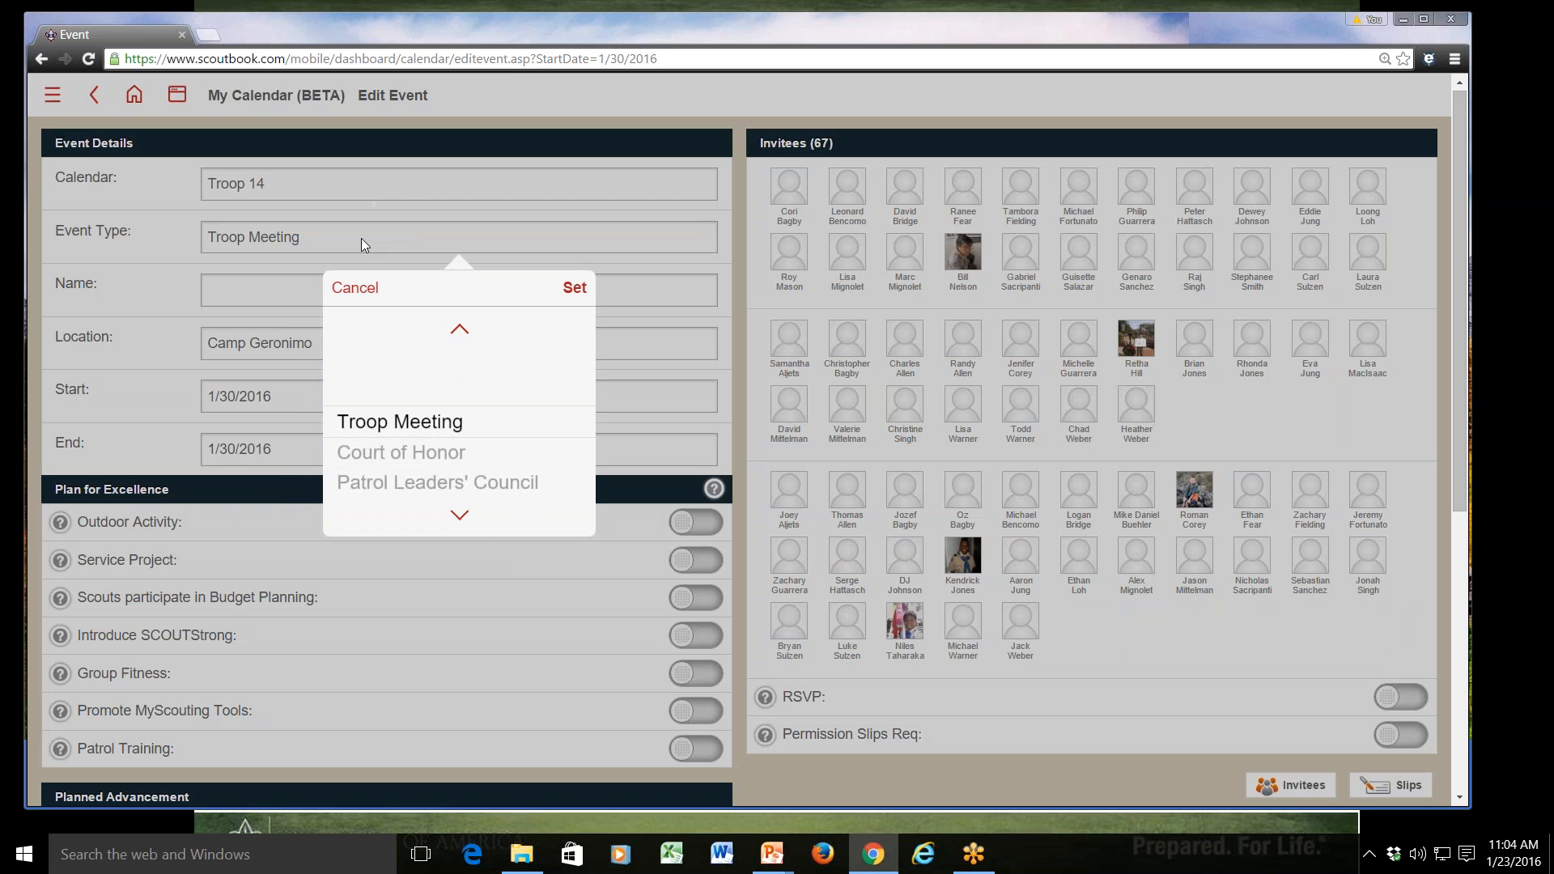
scroll(399, 399, down, 5)
scroll(459, 412, down, 3)
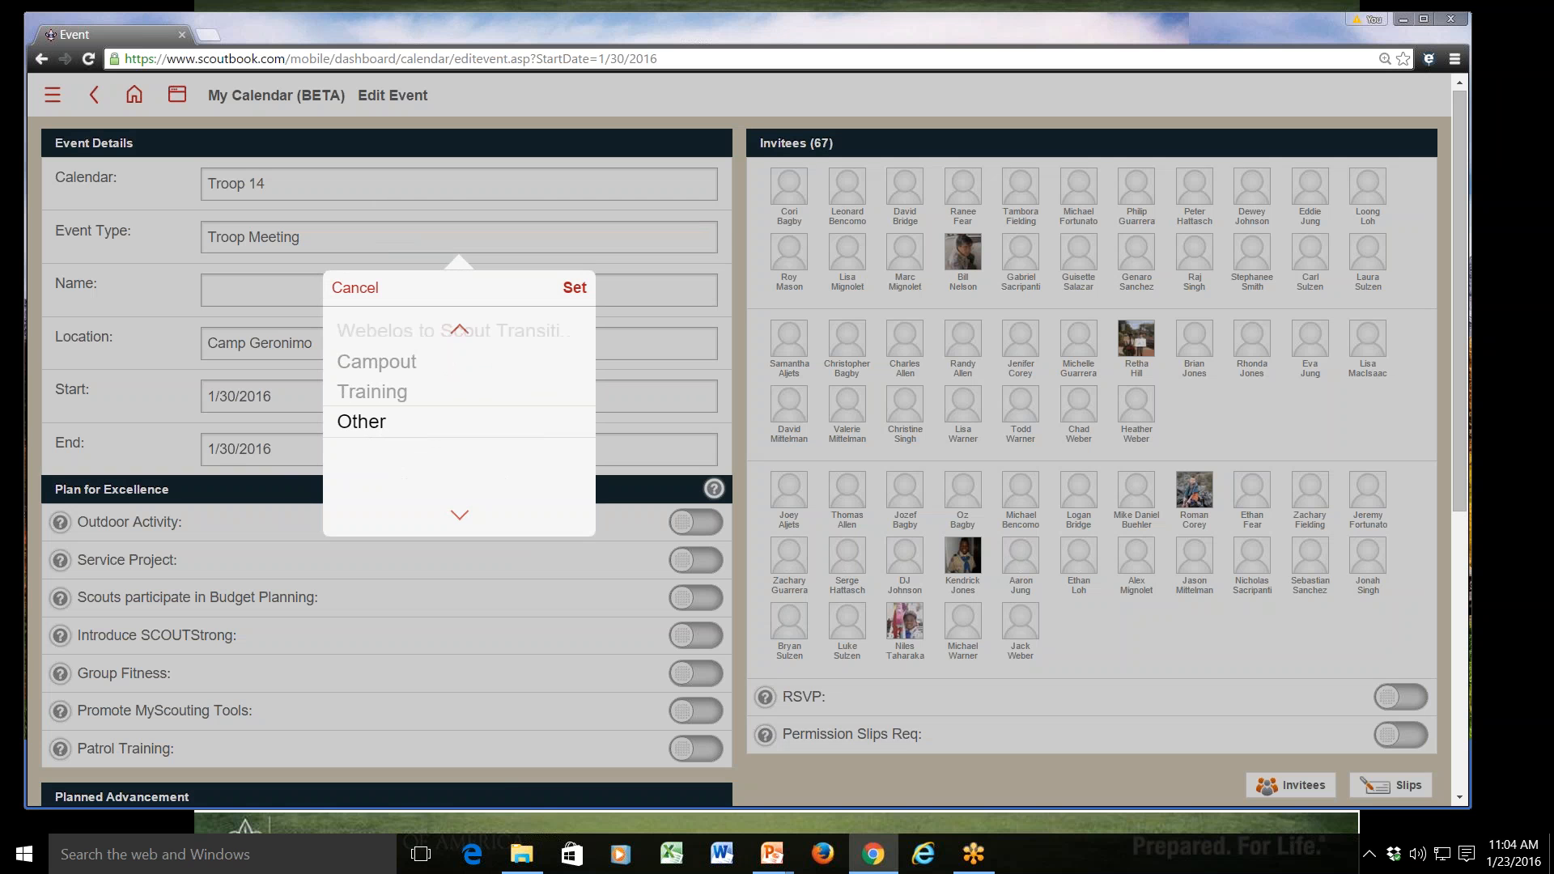
click(574, 289)
click(223, 283)
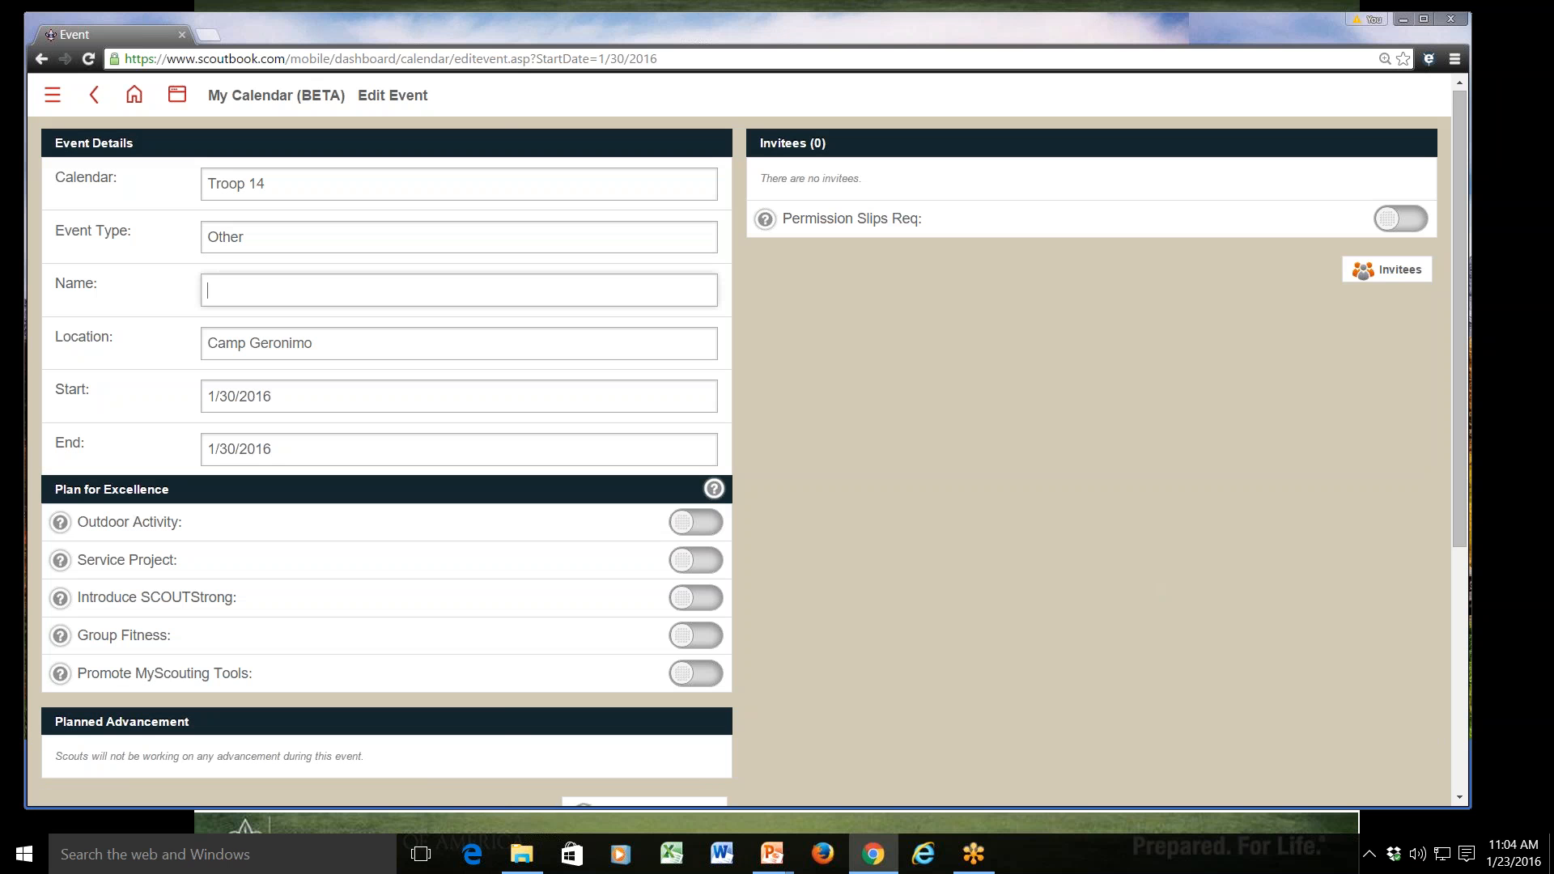
text(Communications Merit Badge)
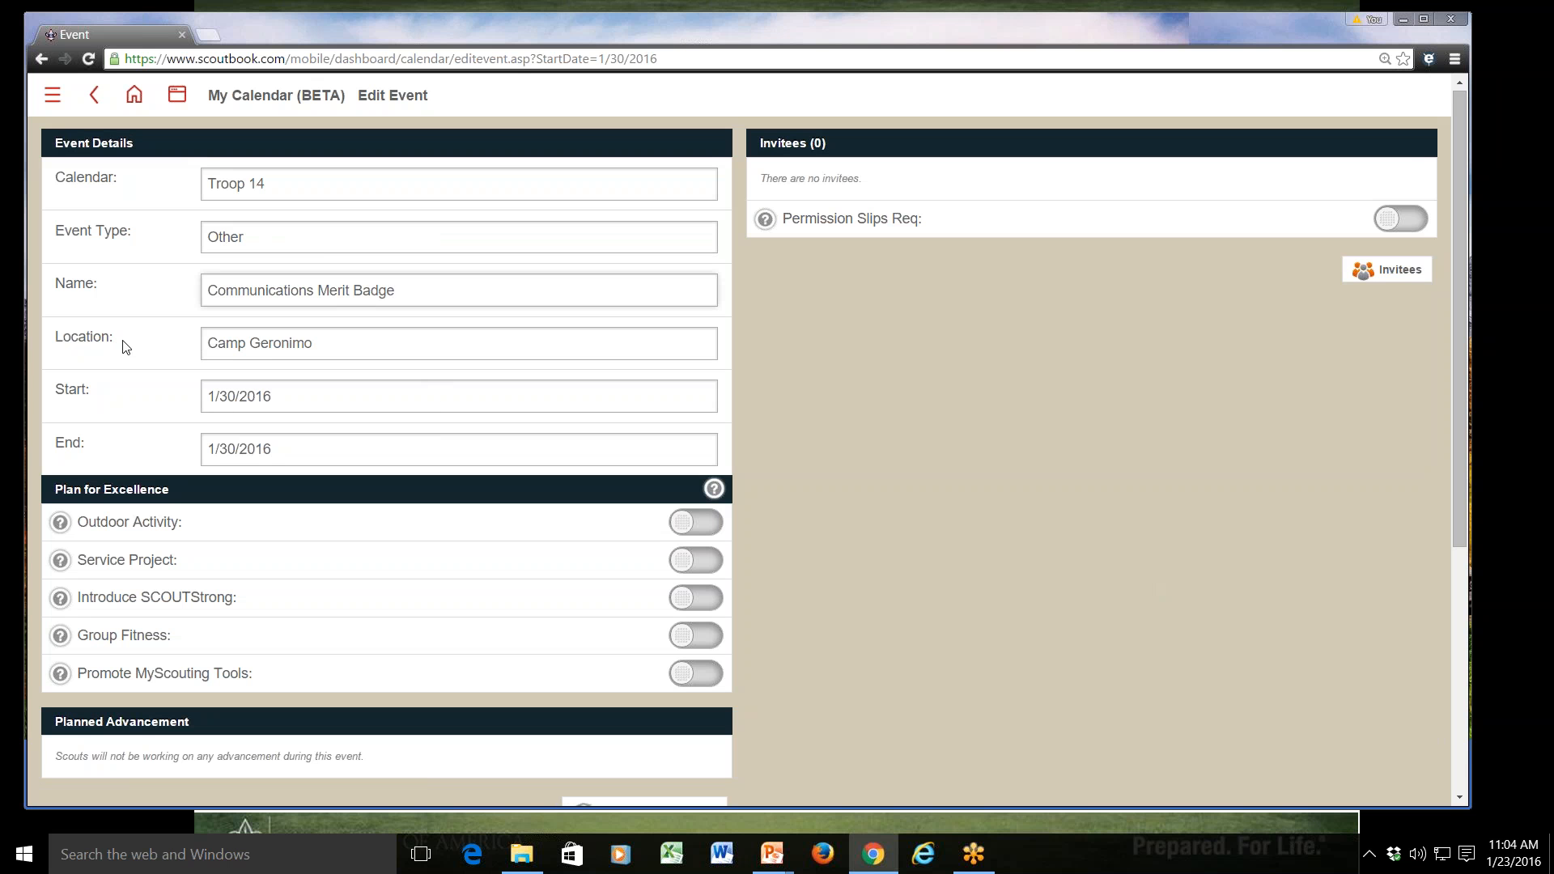
Step: Replace the event's location with the suggested entry Esperanza Lutheran Church
click(355, 346)
triple_click(356, 347)
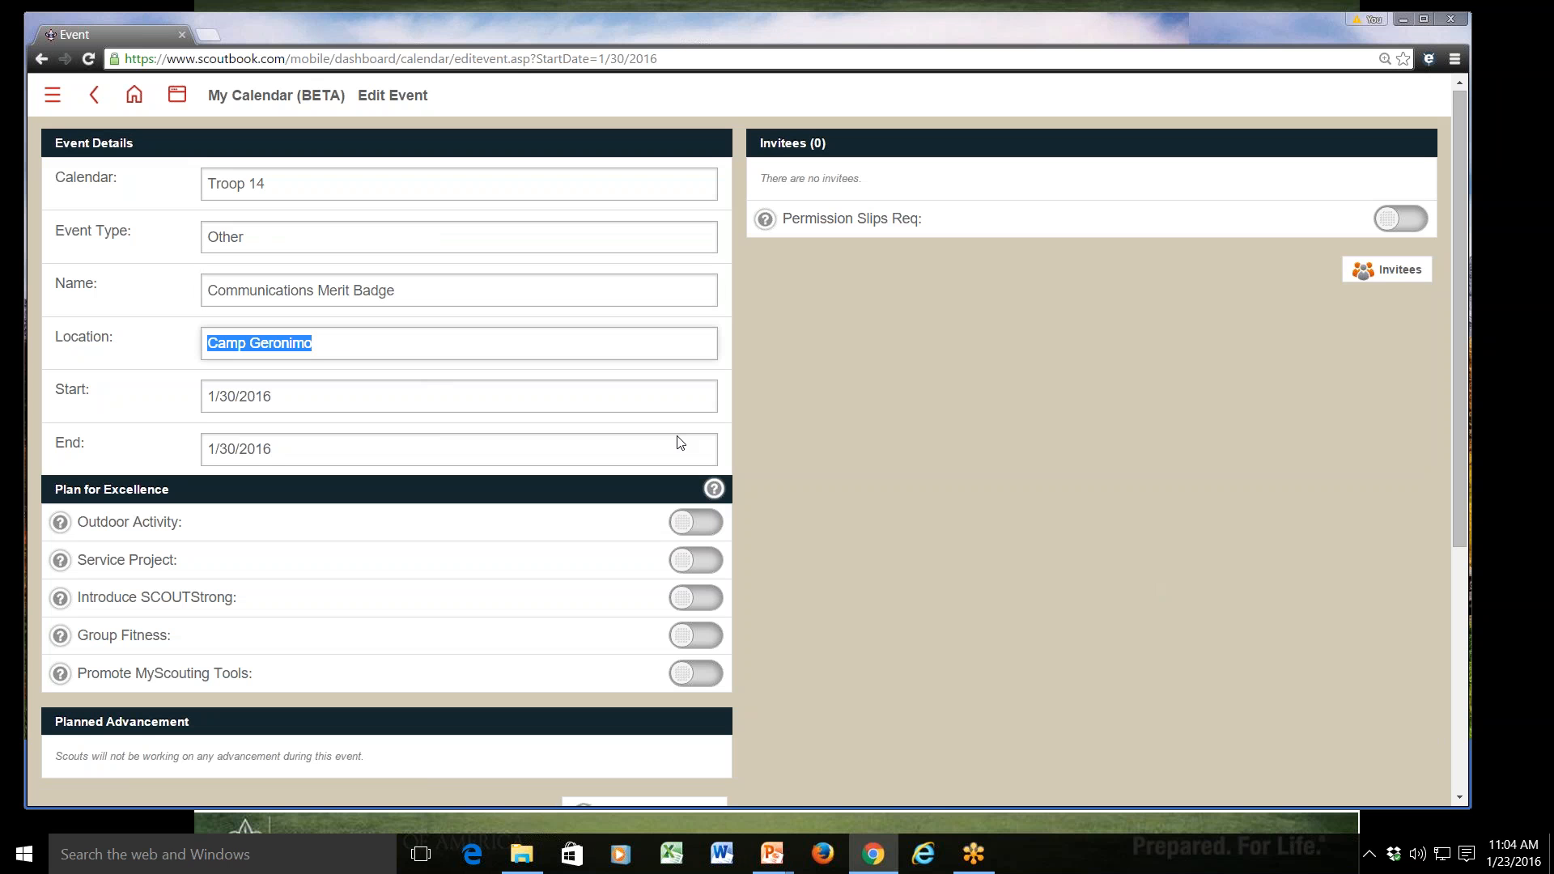
text(Esperanza Lutheran Church)
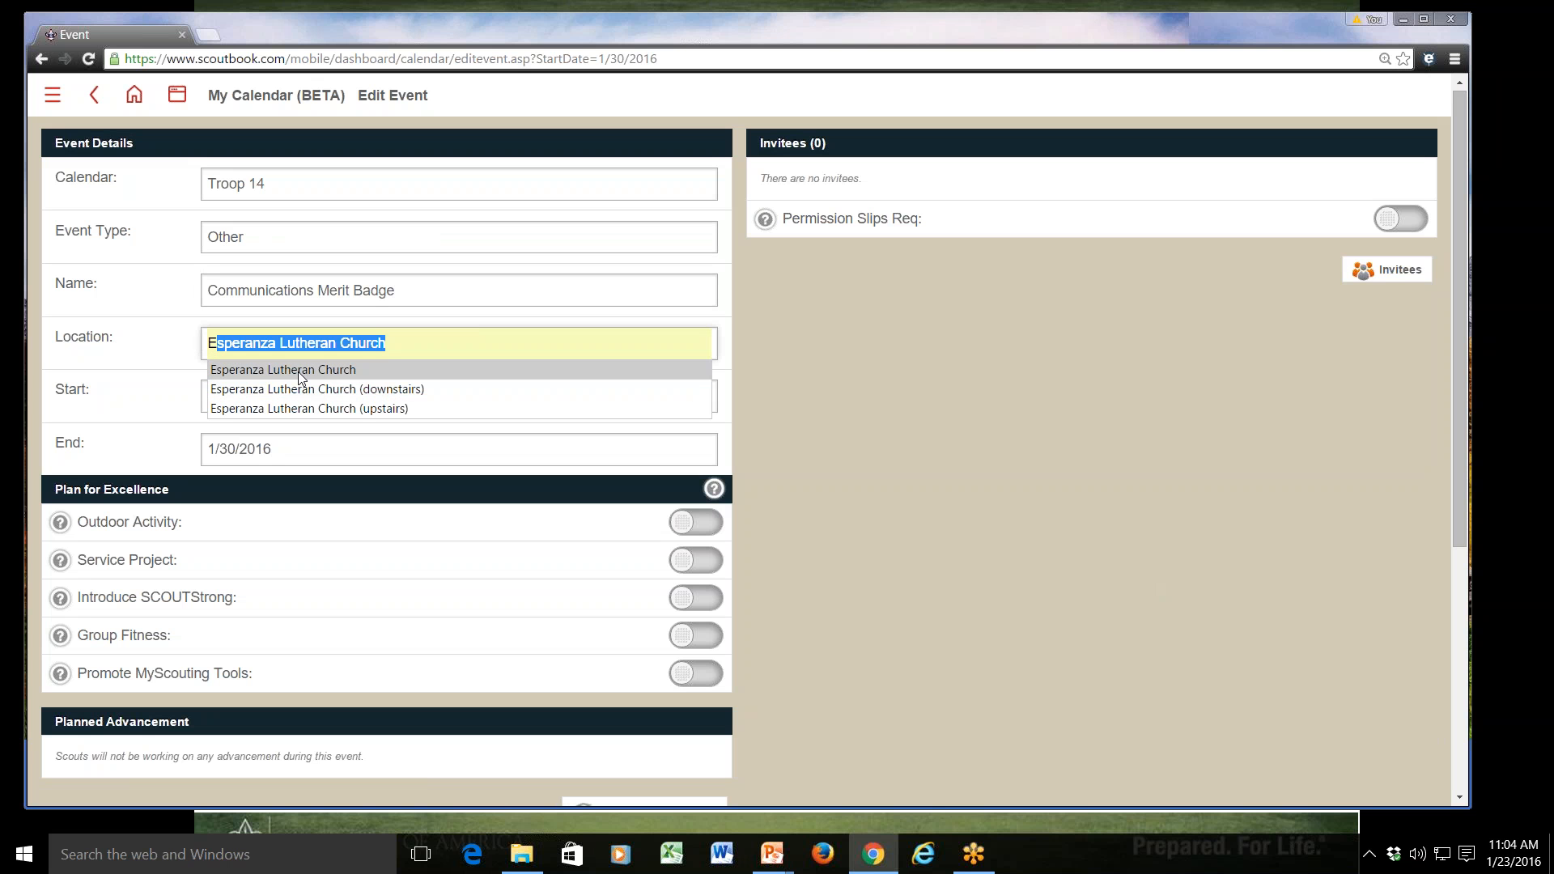
click(298, 372)
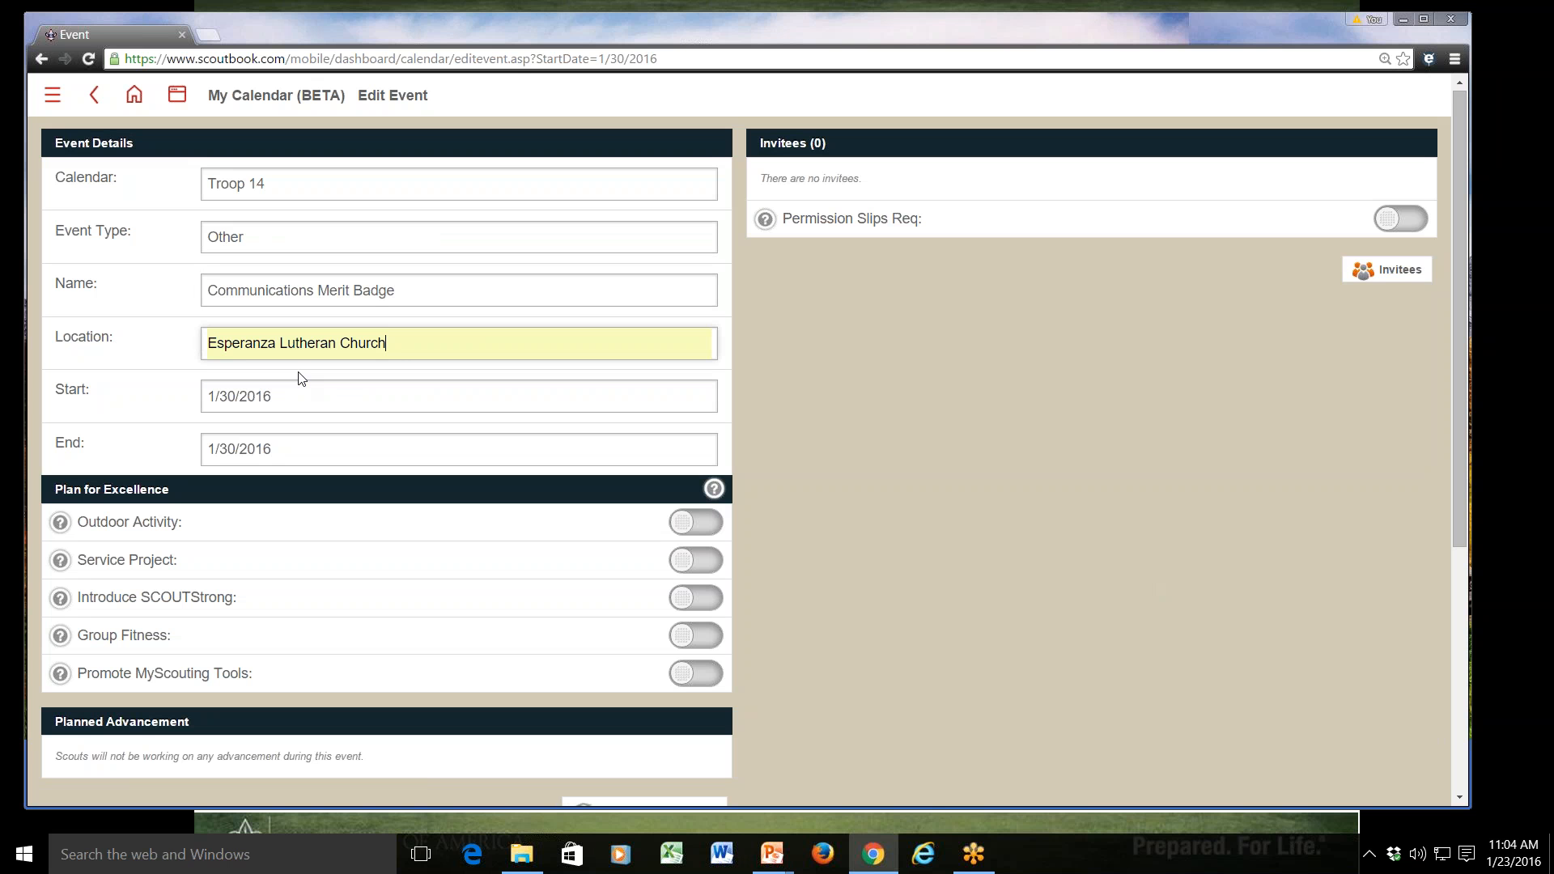
click(403, 346)
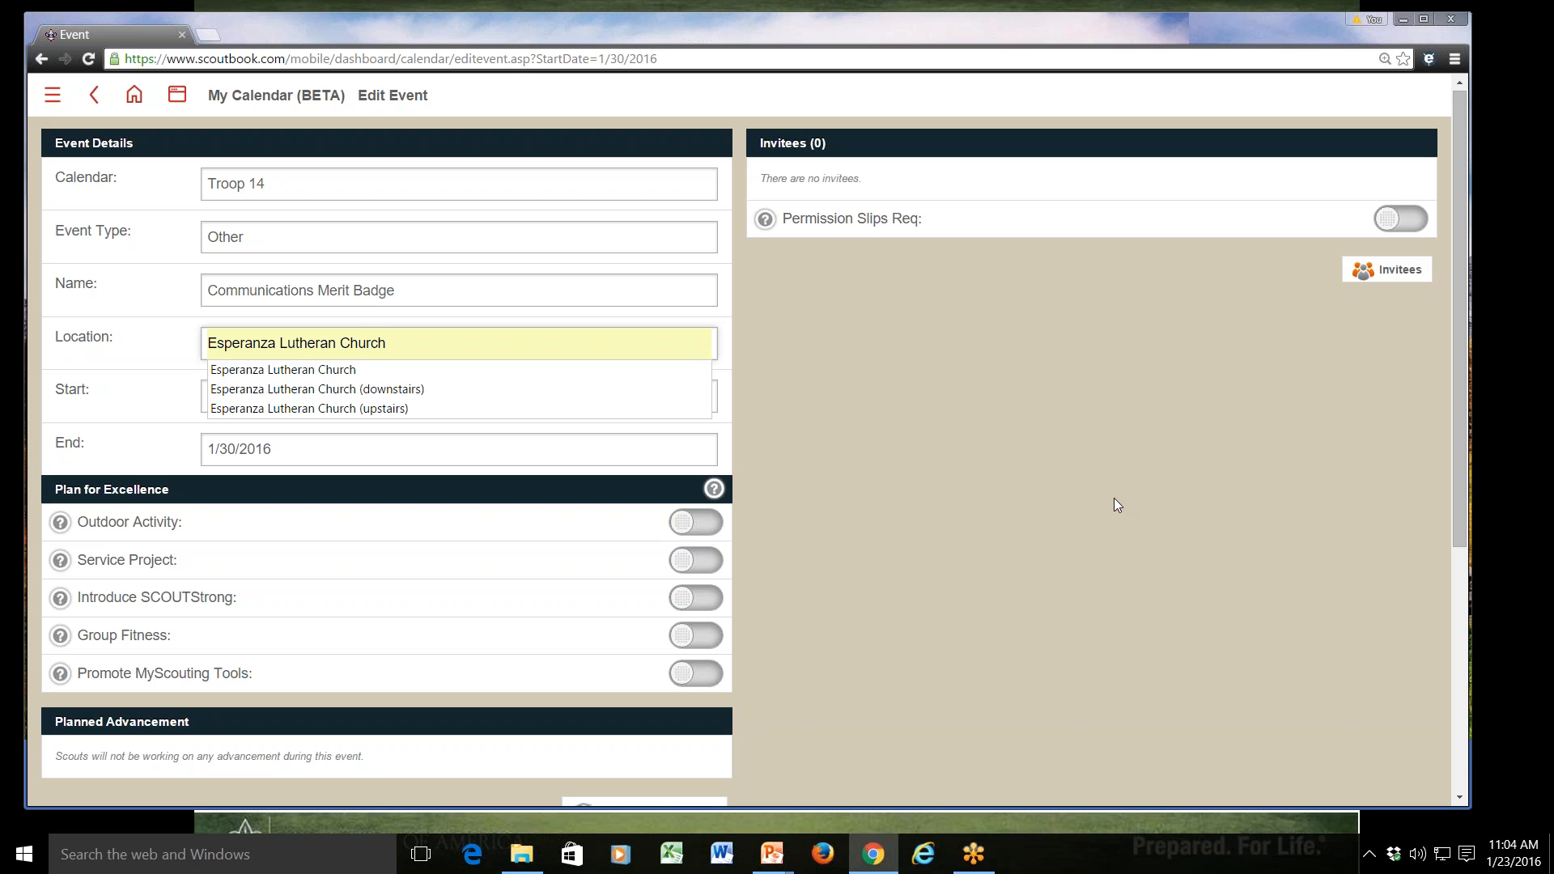
Step: Set the event's location to McDonalds at Desert Foothills Parkway
drag(399, 346, 103, 341)
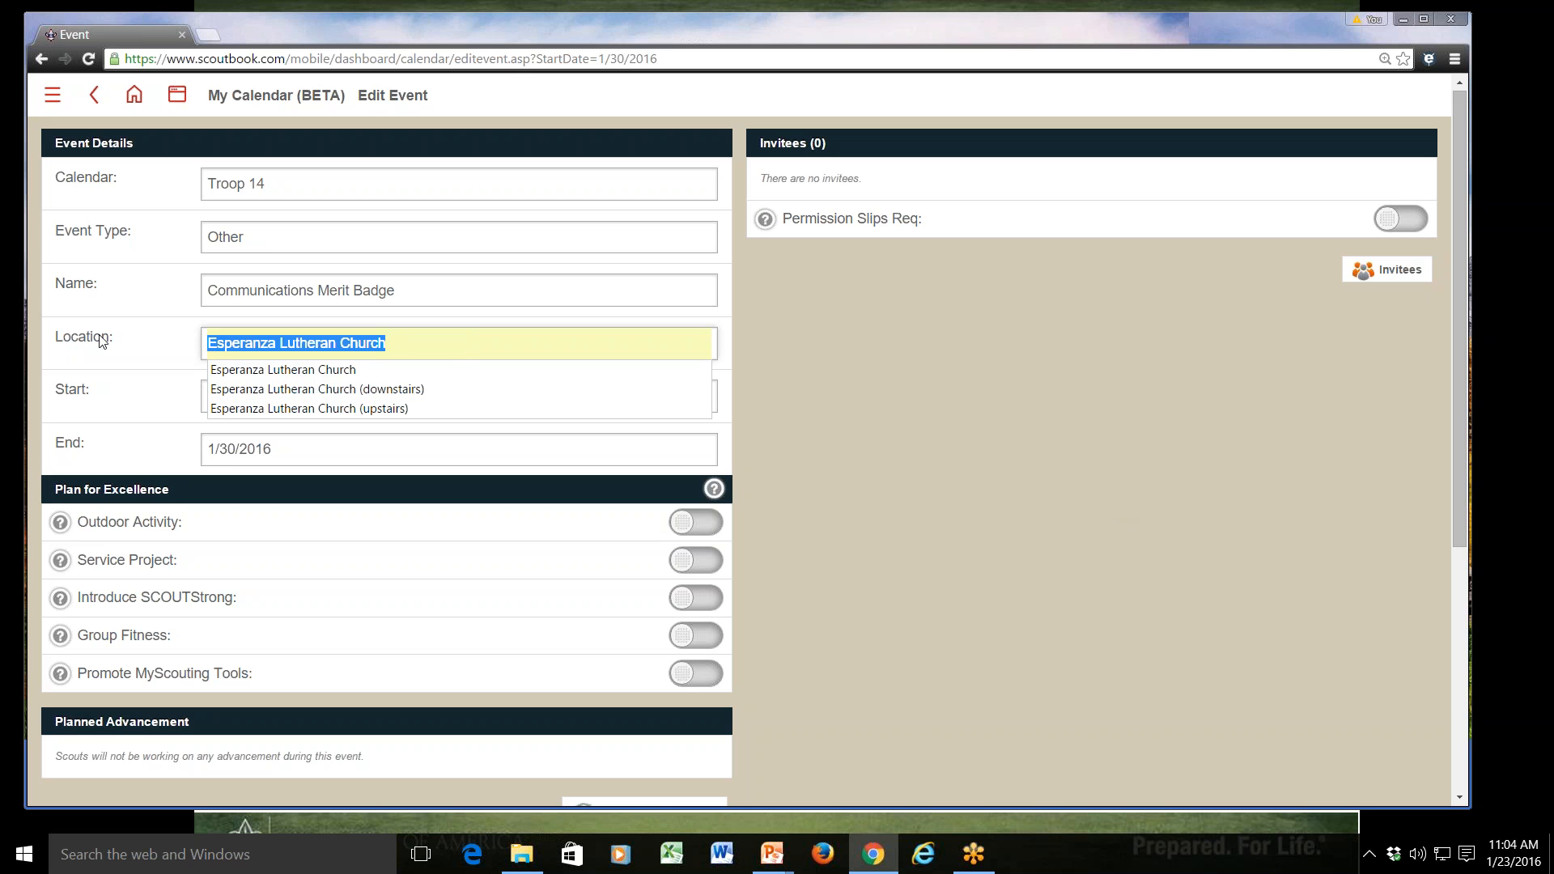
text(M)
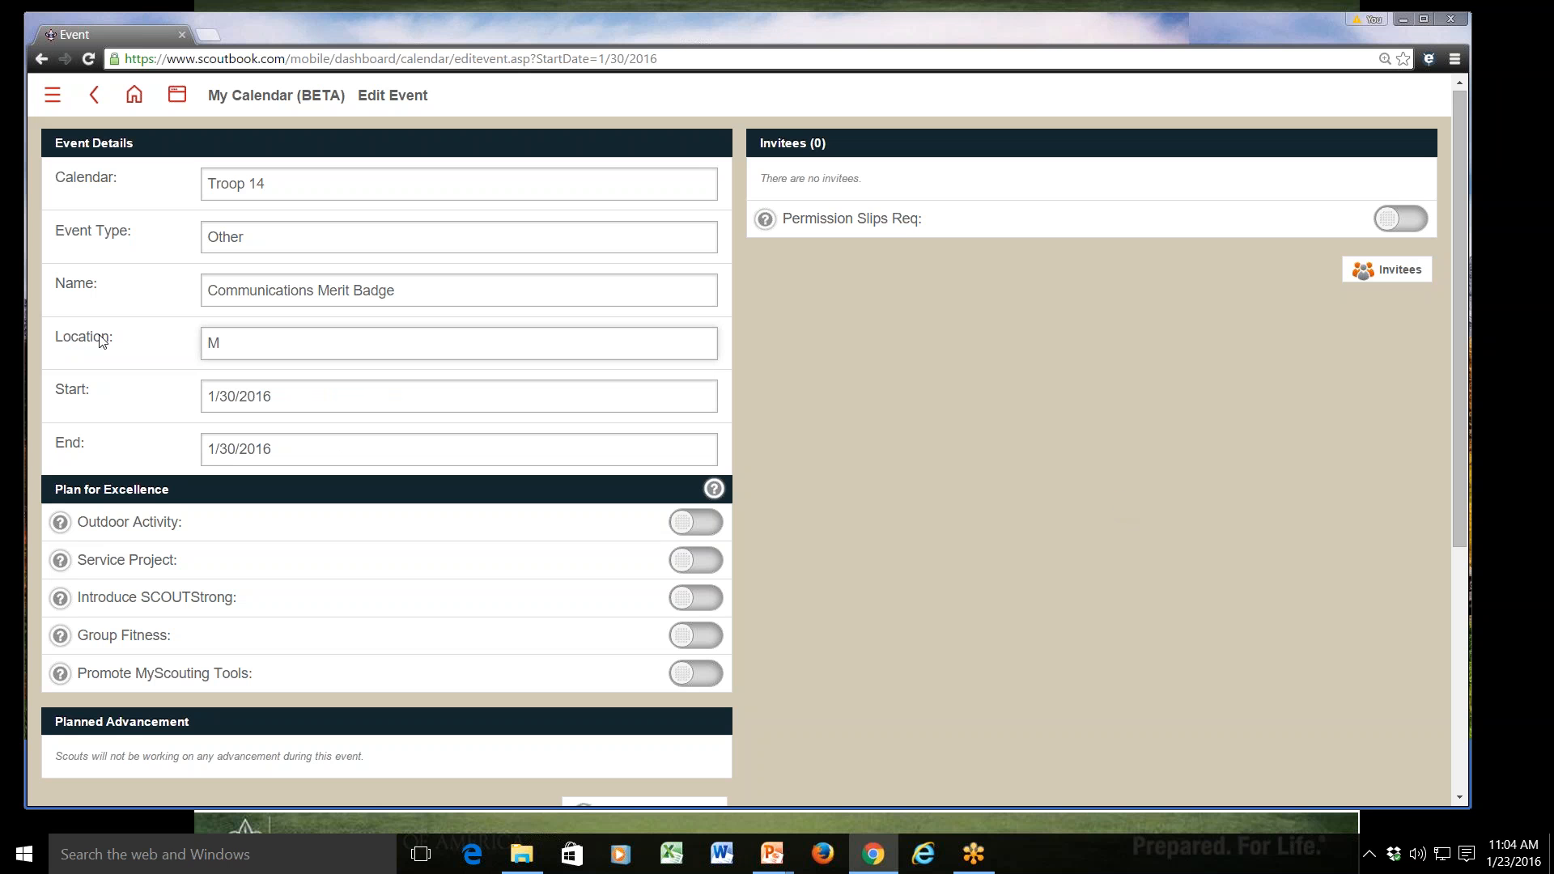
text(cDonalds at Desert Go)
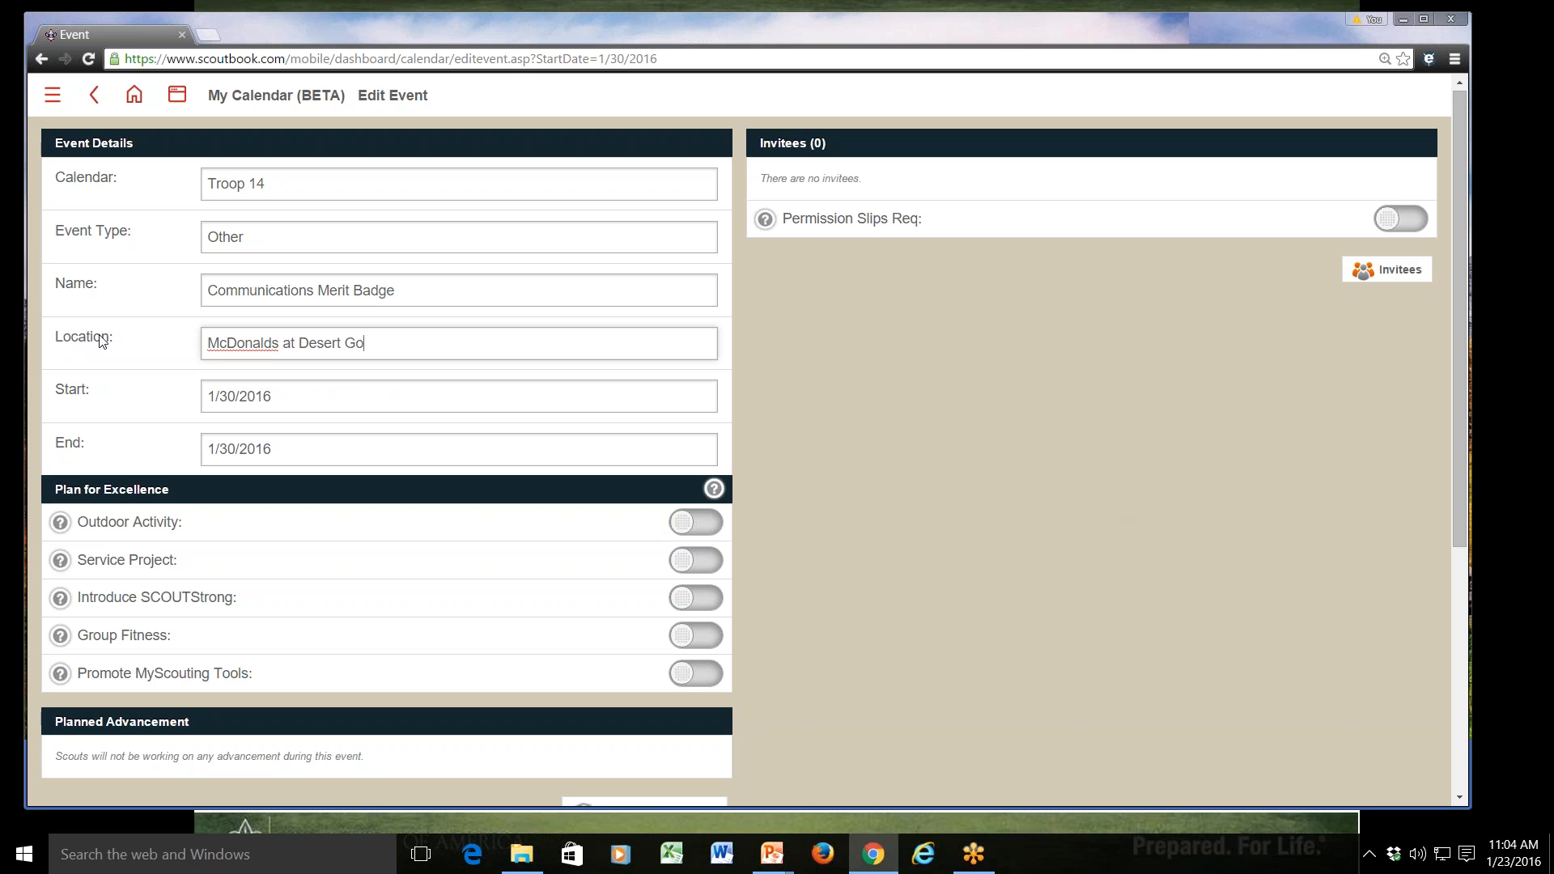
key(BackSpace)
key(BackSpace)
text(Foothills Parkway)
Step: Set the event's end to Jan 30, 2016 01:00 PM
click(249, 400)
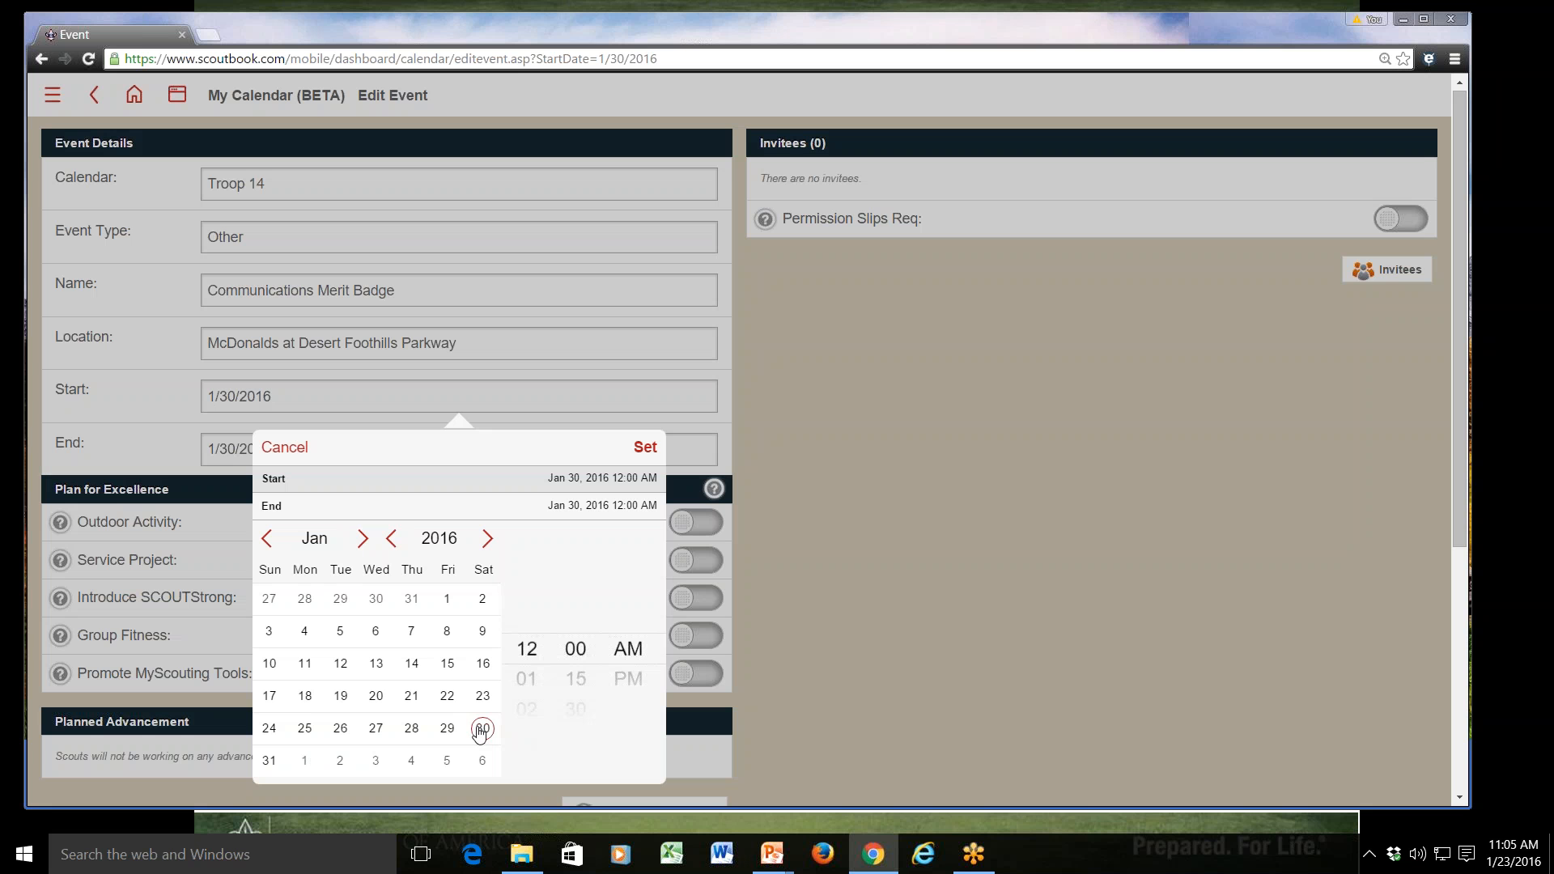
click(524, 648)
scroll(526, 648, down, 5)
scroll(525, 648, down, 6)
click(271, 508)
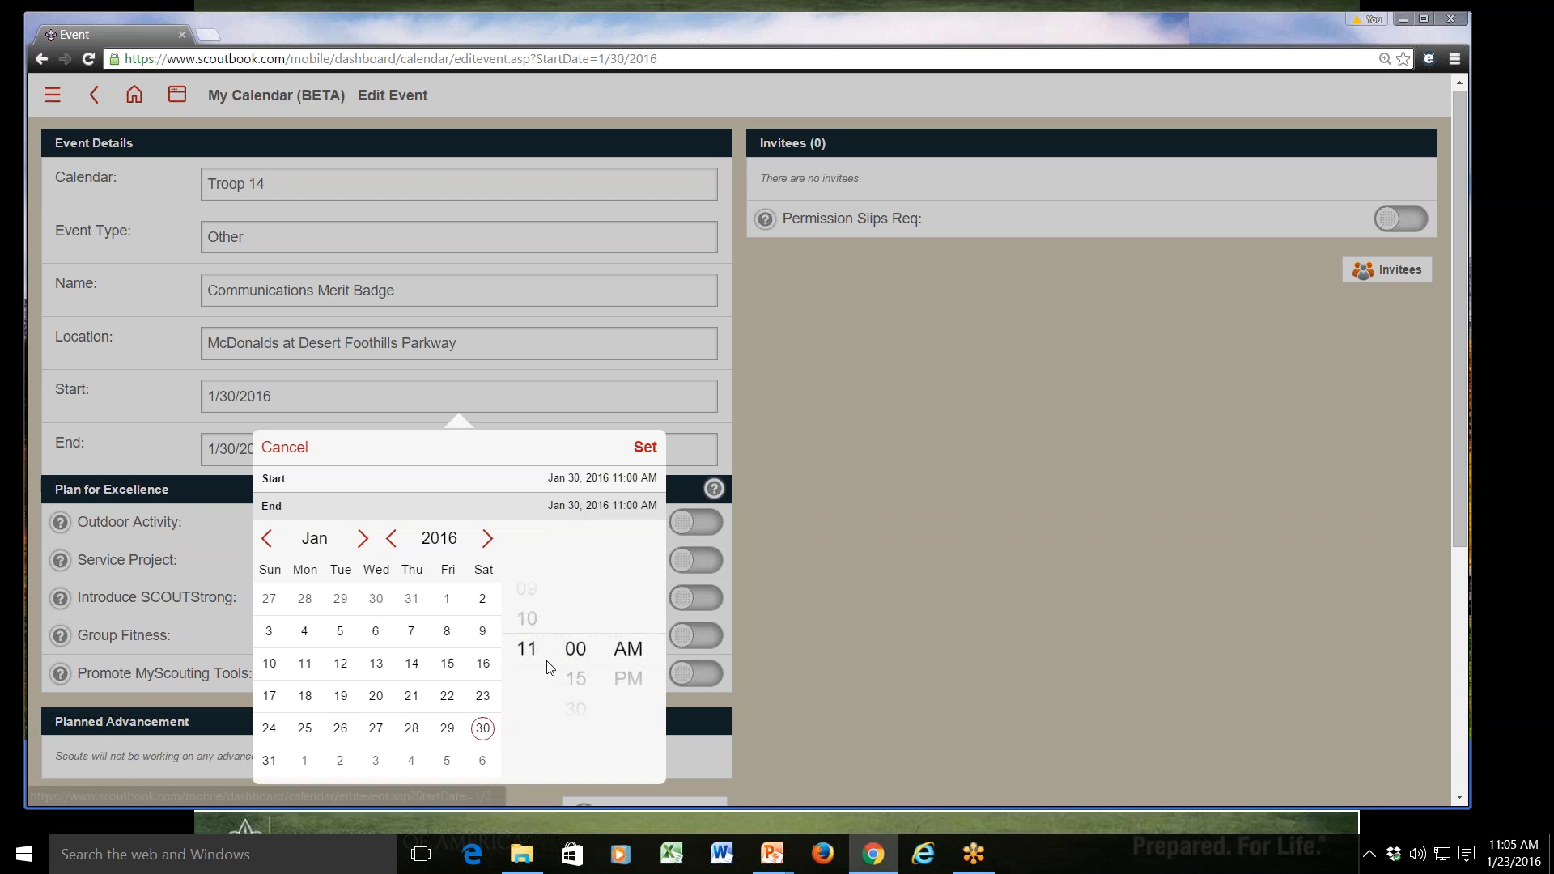
scroll(526, 648, up, 4)
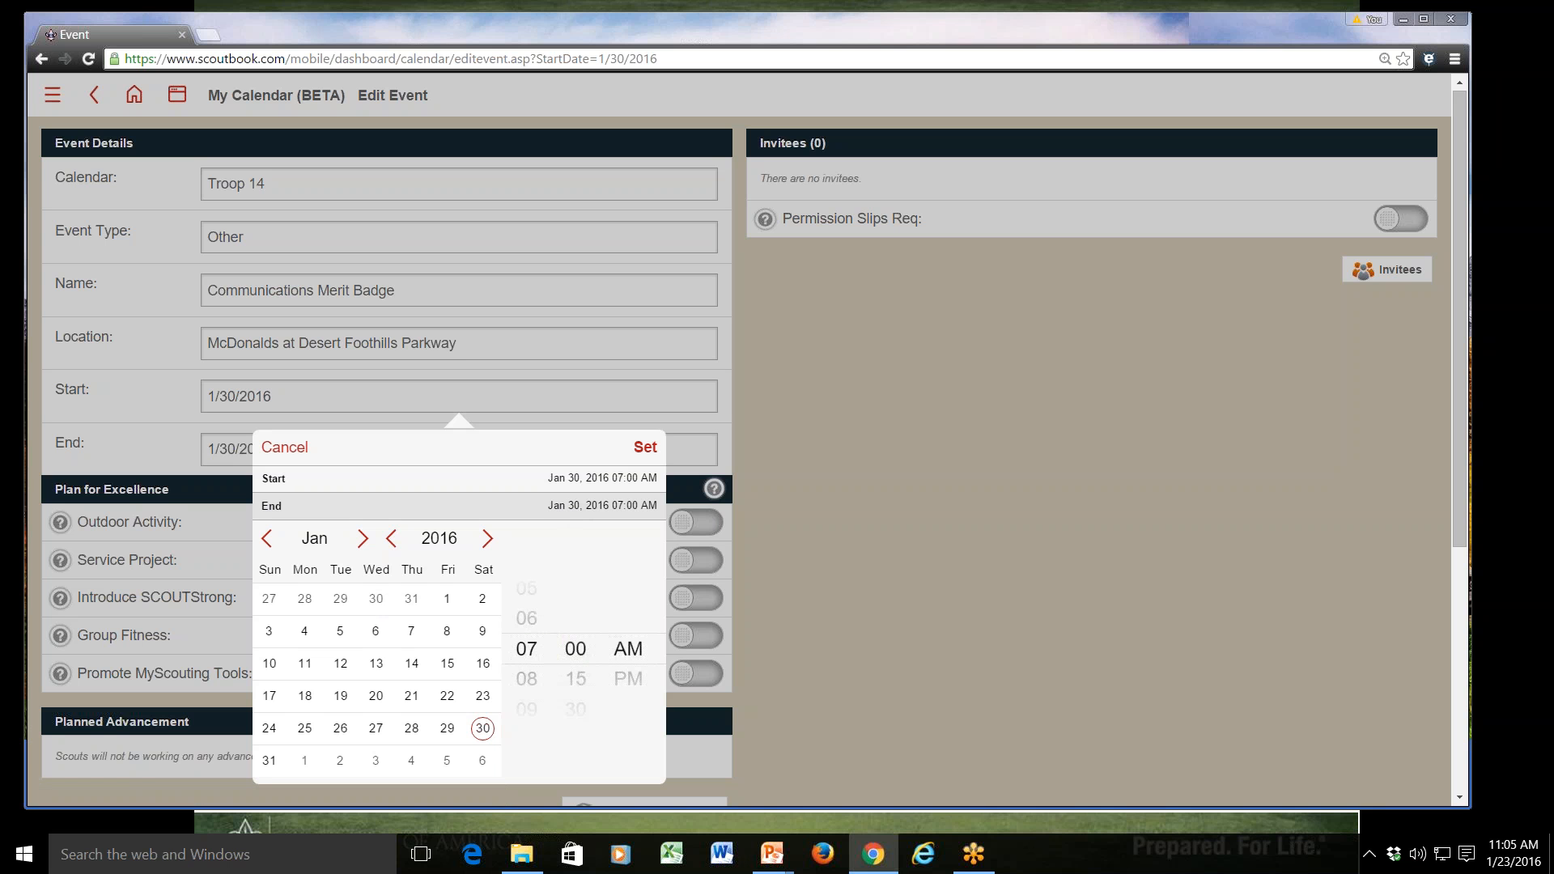
scroll(526, 648, down, 5)
scroll(526, 648, down, 1)
scroll(622, 648, down, 1)
click(653, 459)
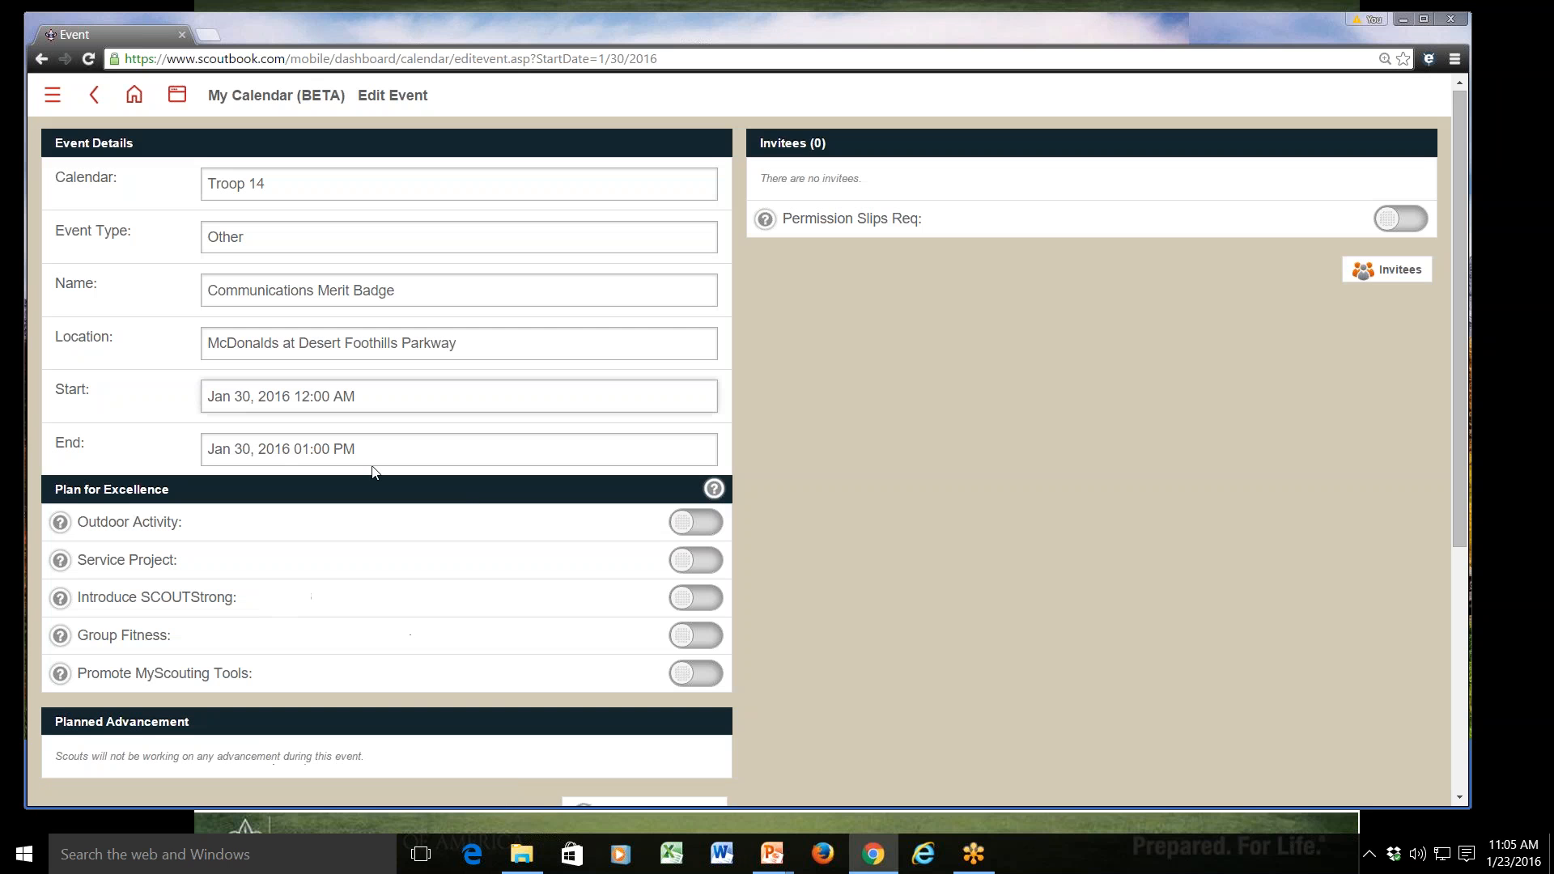
Step: Set the event's start to Jan 30, 2016 11:00 AM
click(358, 404)
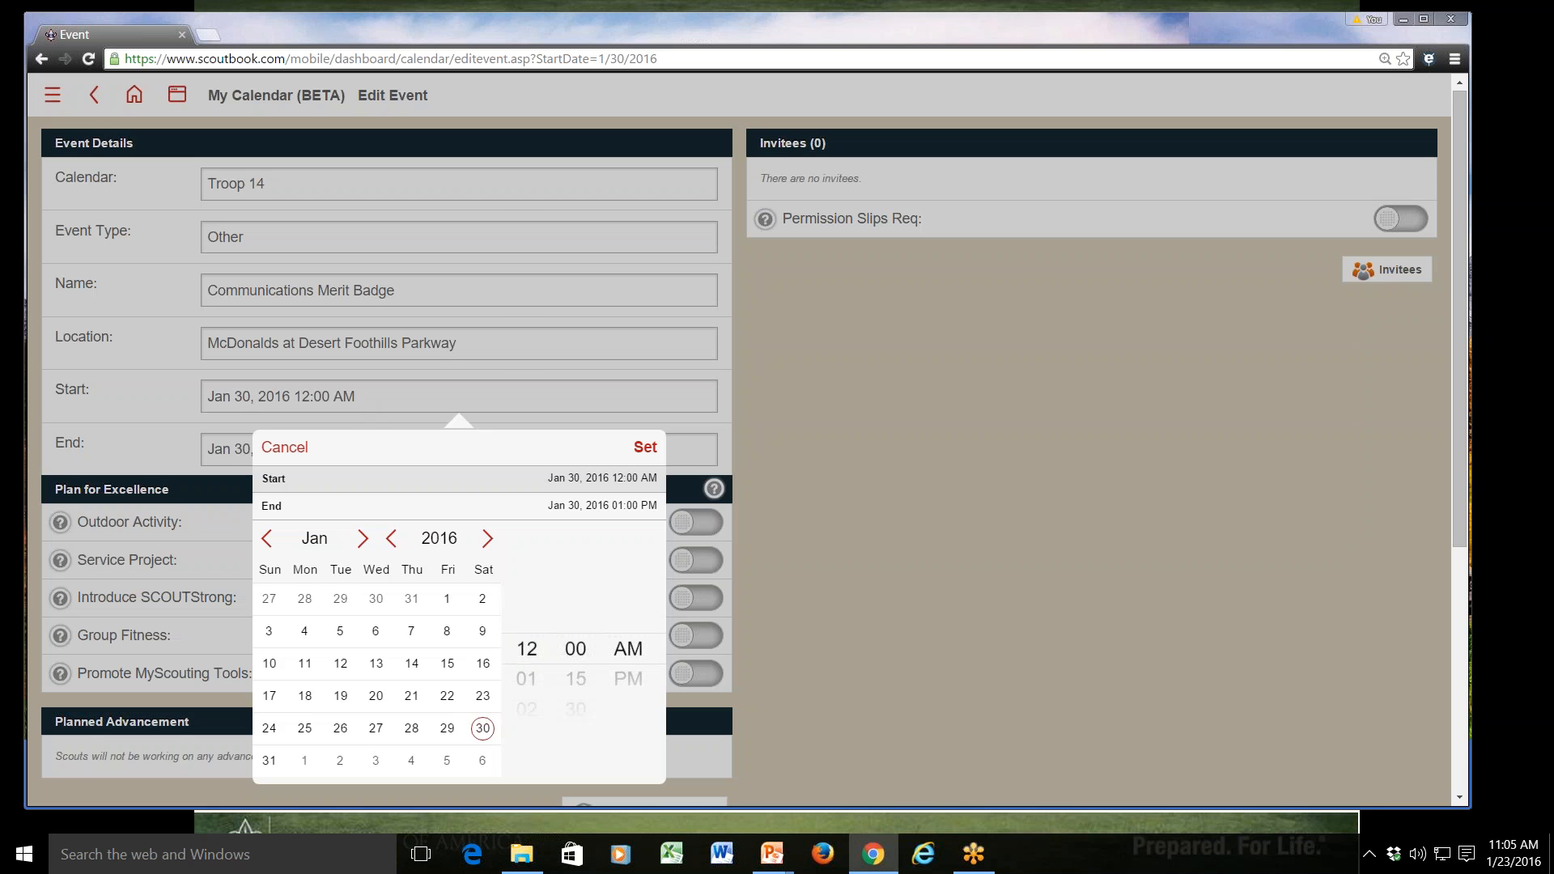
scroll(531, 654, down, 11)
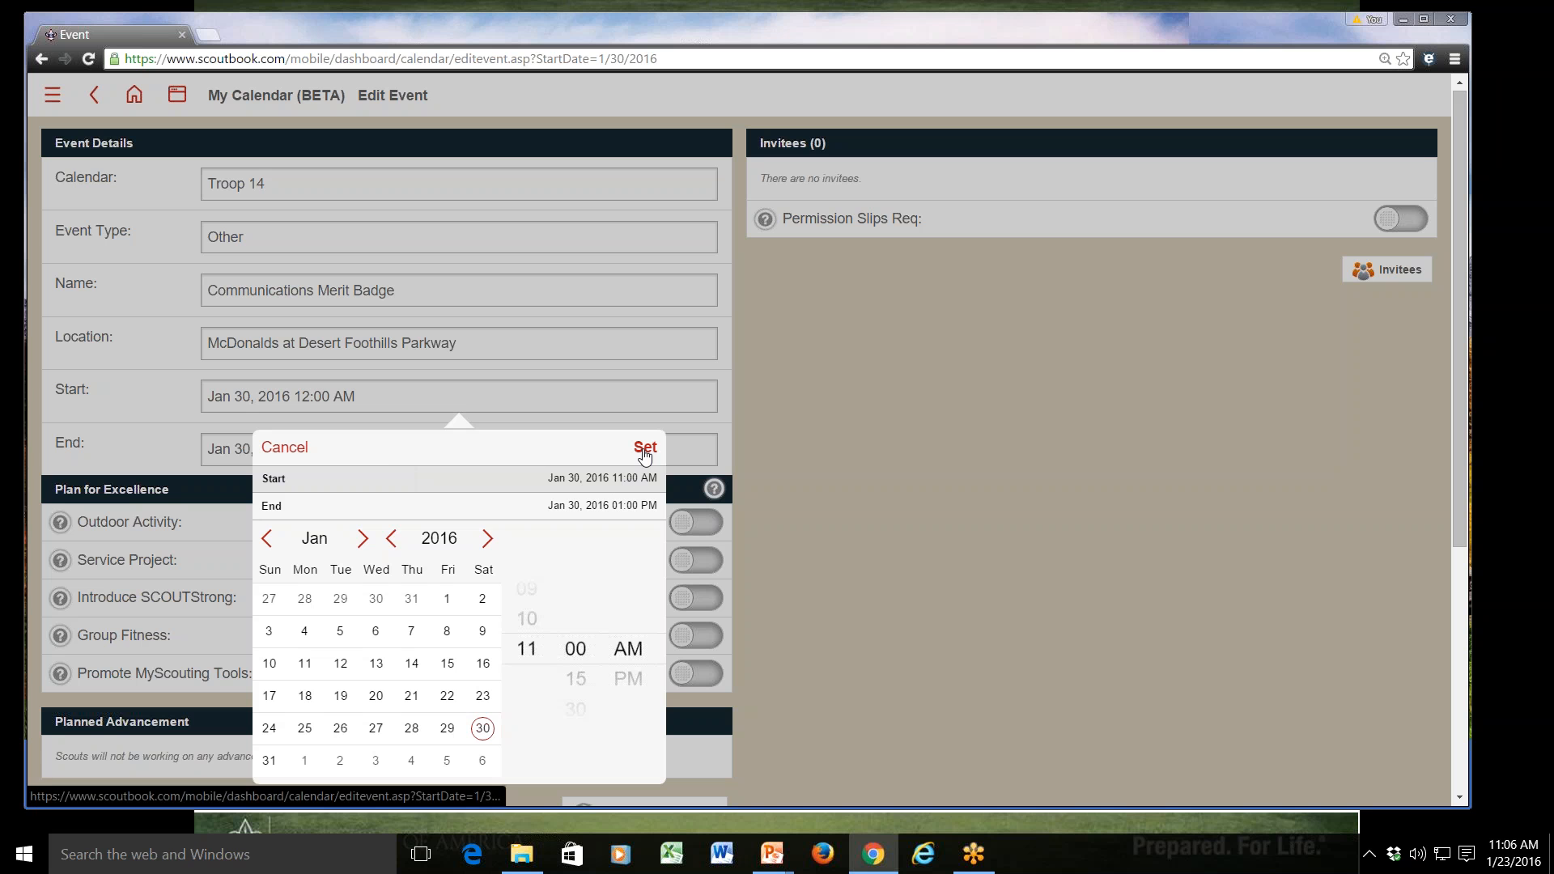
click(645, 449)
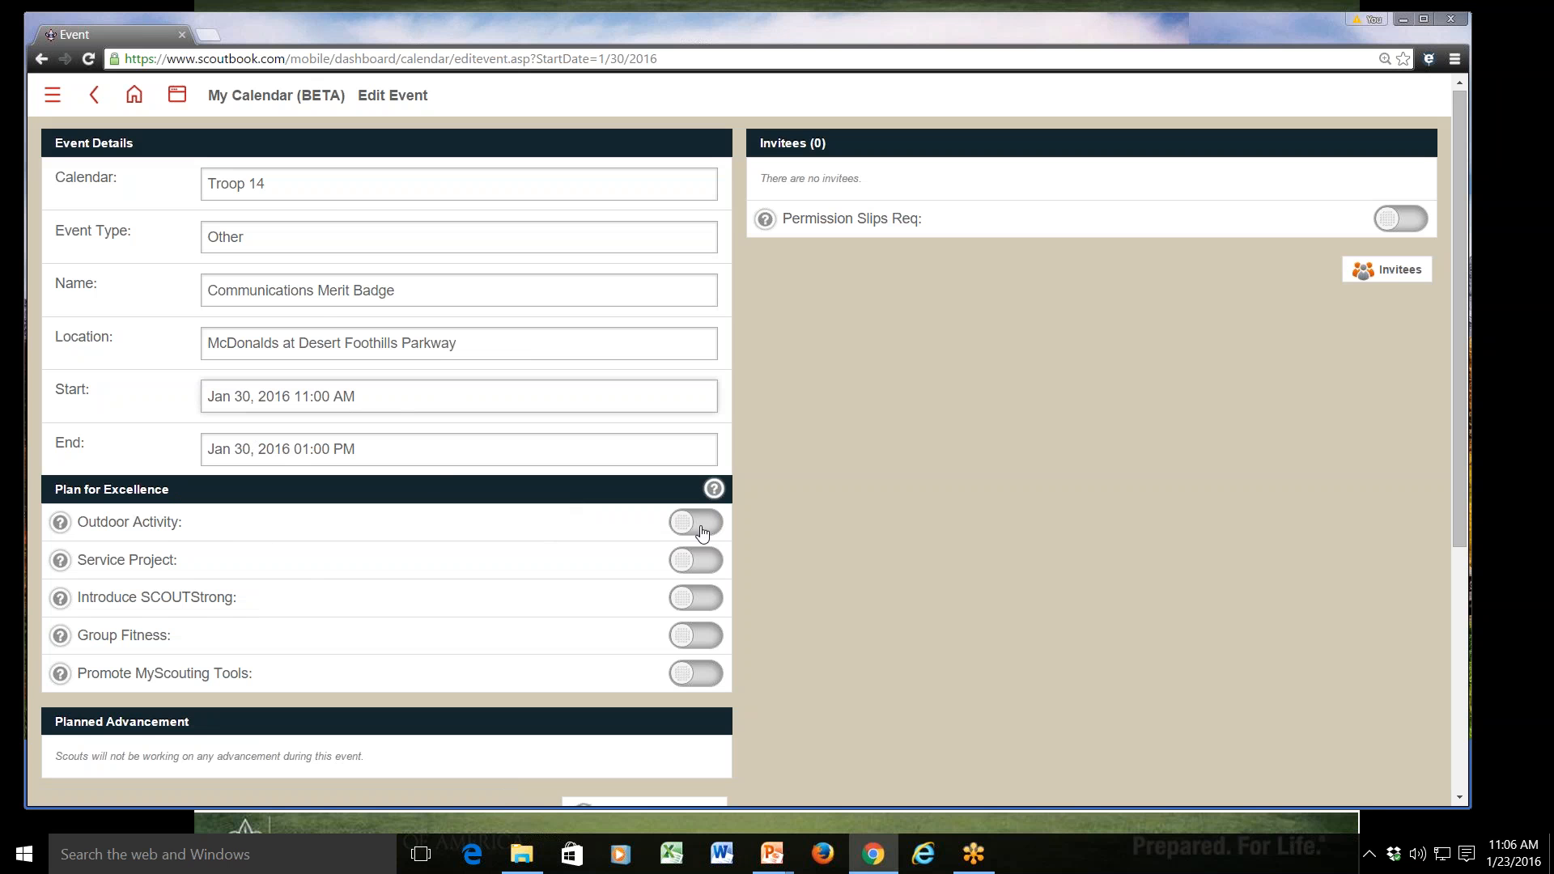
Step: Switch each Plan for Excellence option on and off again, from Outdoor Activity through Promote MyScouting Tools
scroll(232, 530, down, 2)
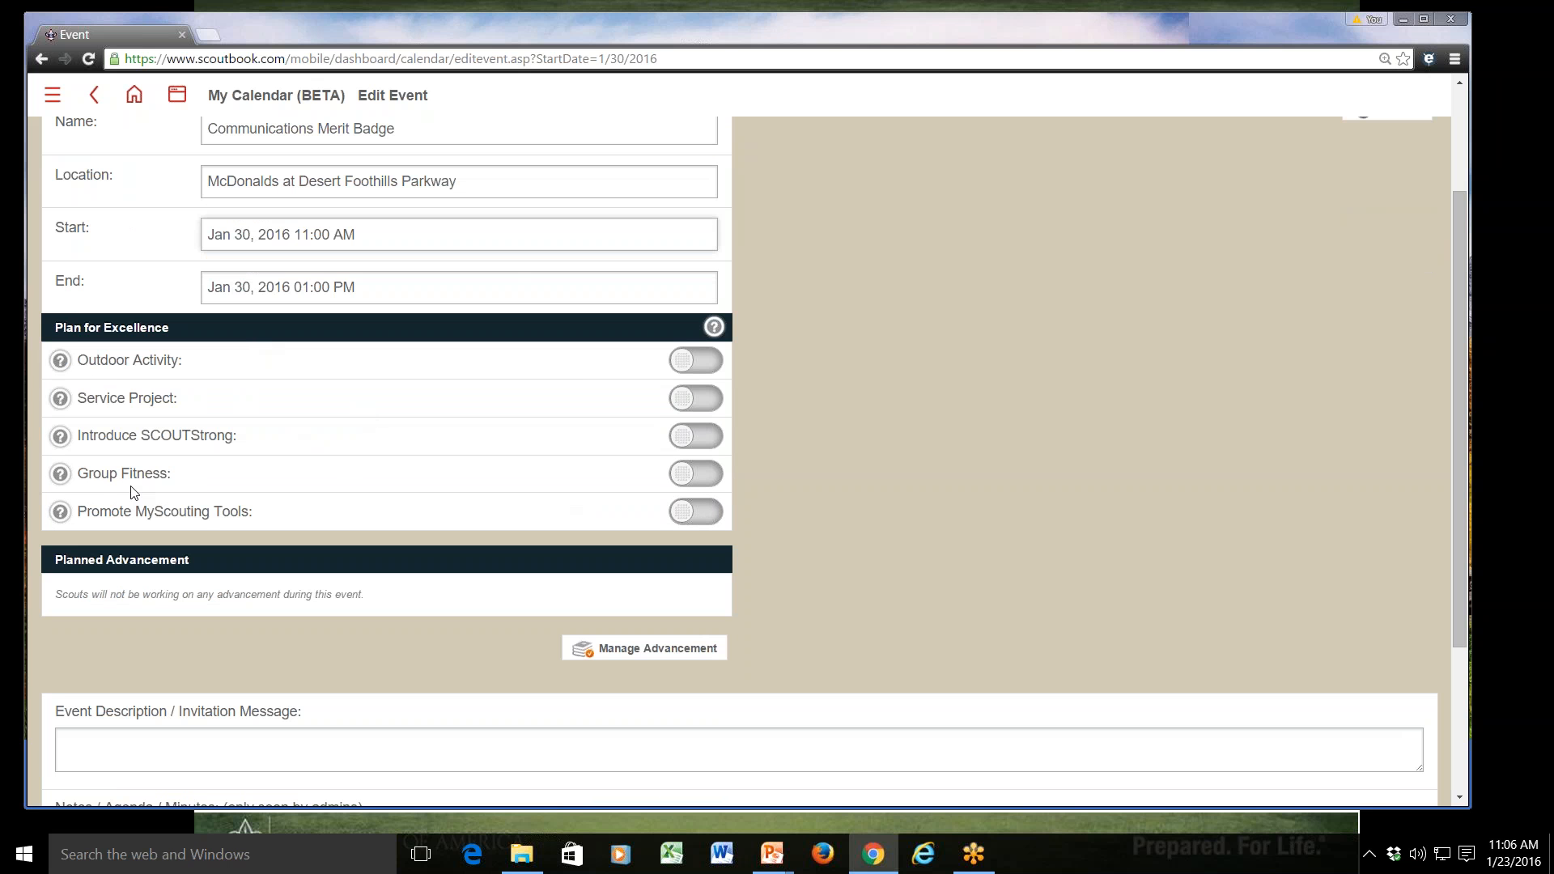
click(703, 370)
click(675, 373)
click(686, 405)
click(686, 405)
click(713, 437)
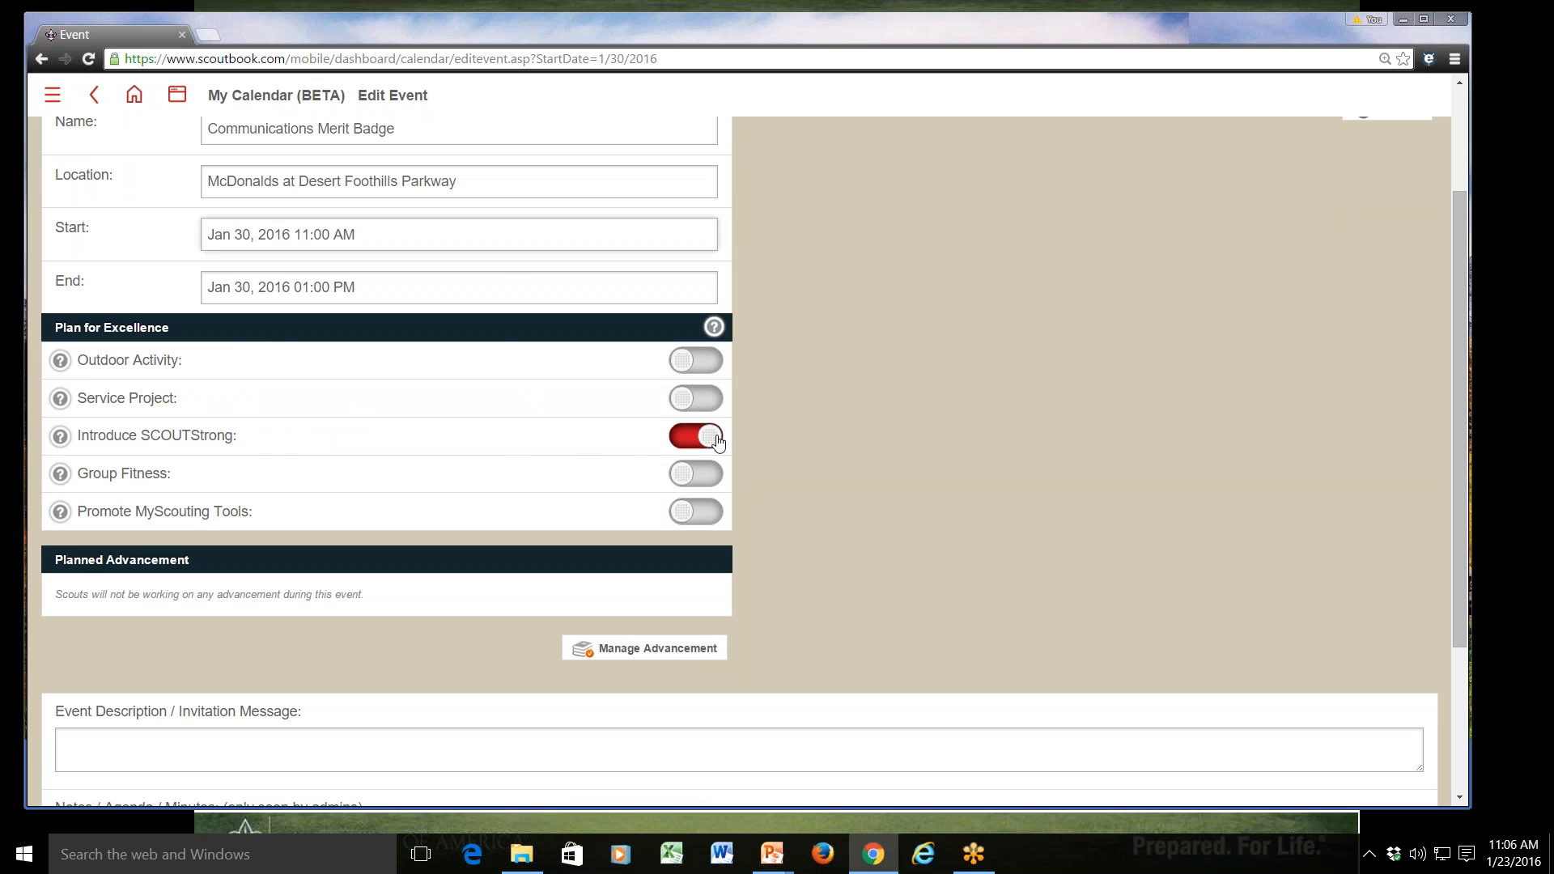
click(674, 444)
click(701, 477)
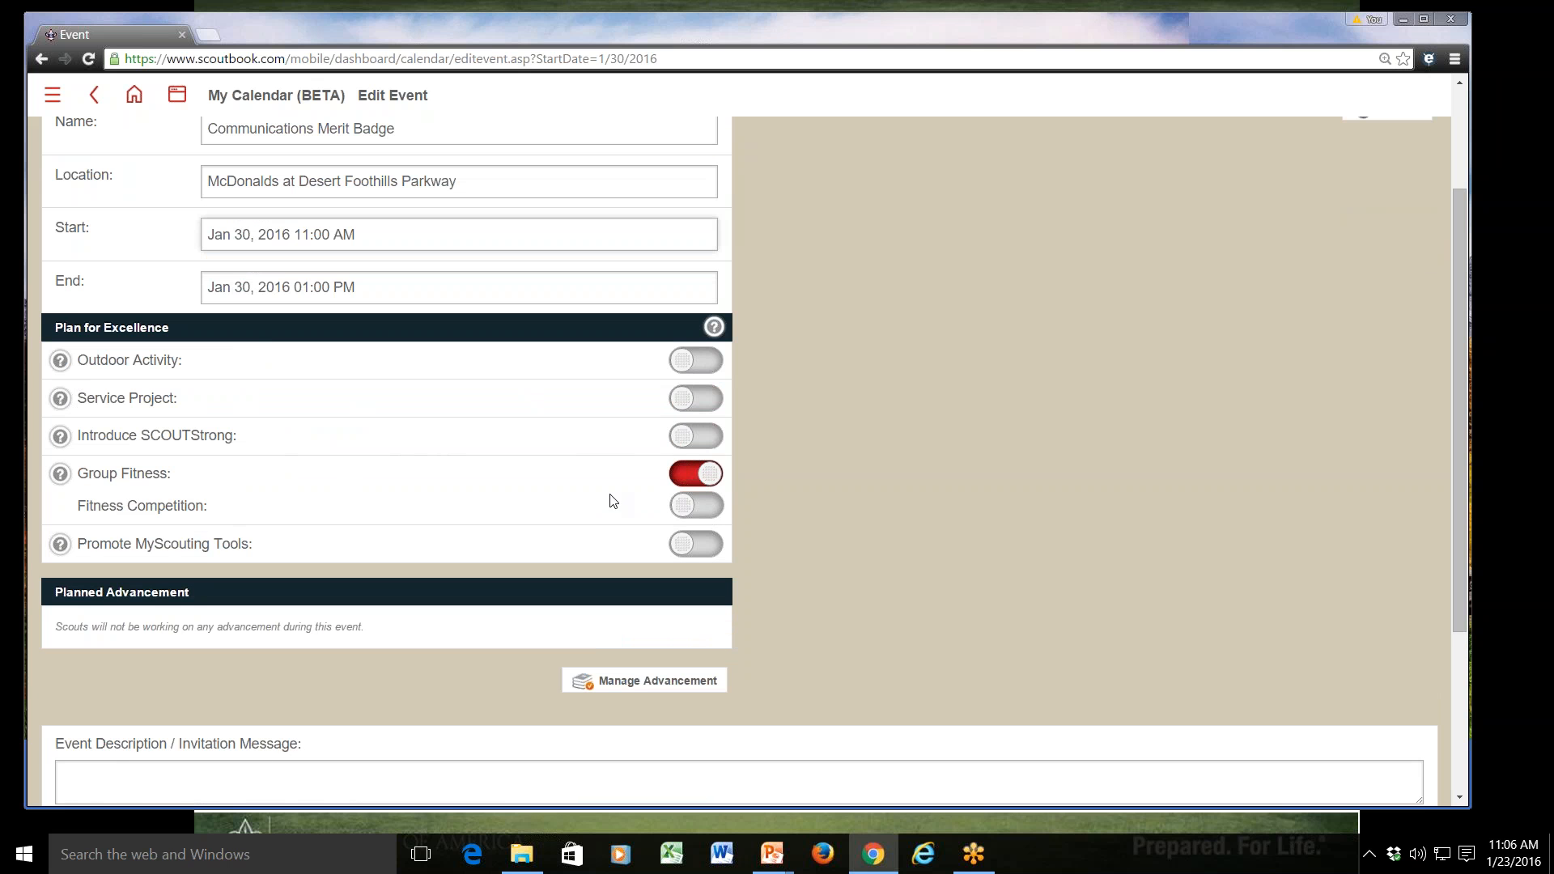
click(682, 479)
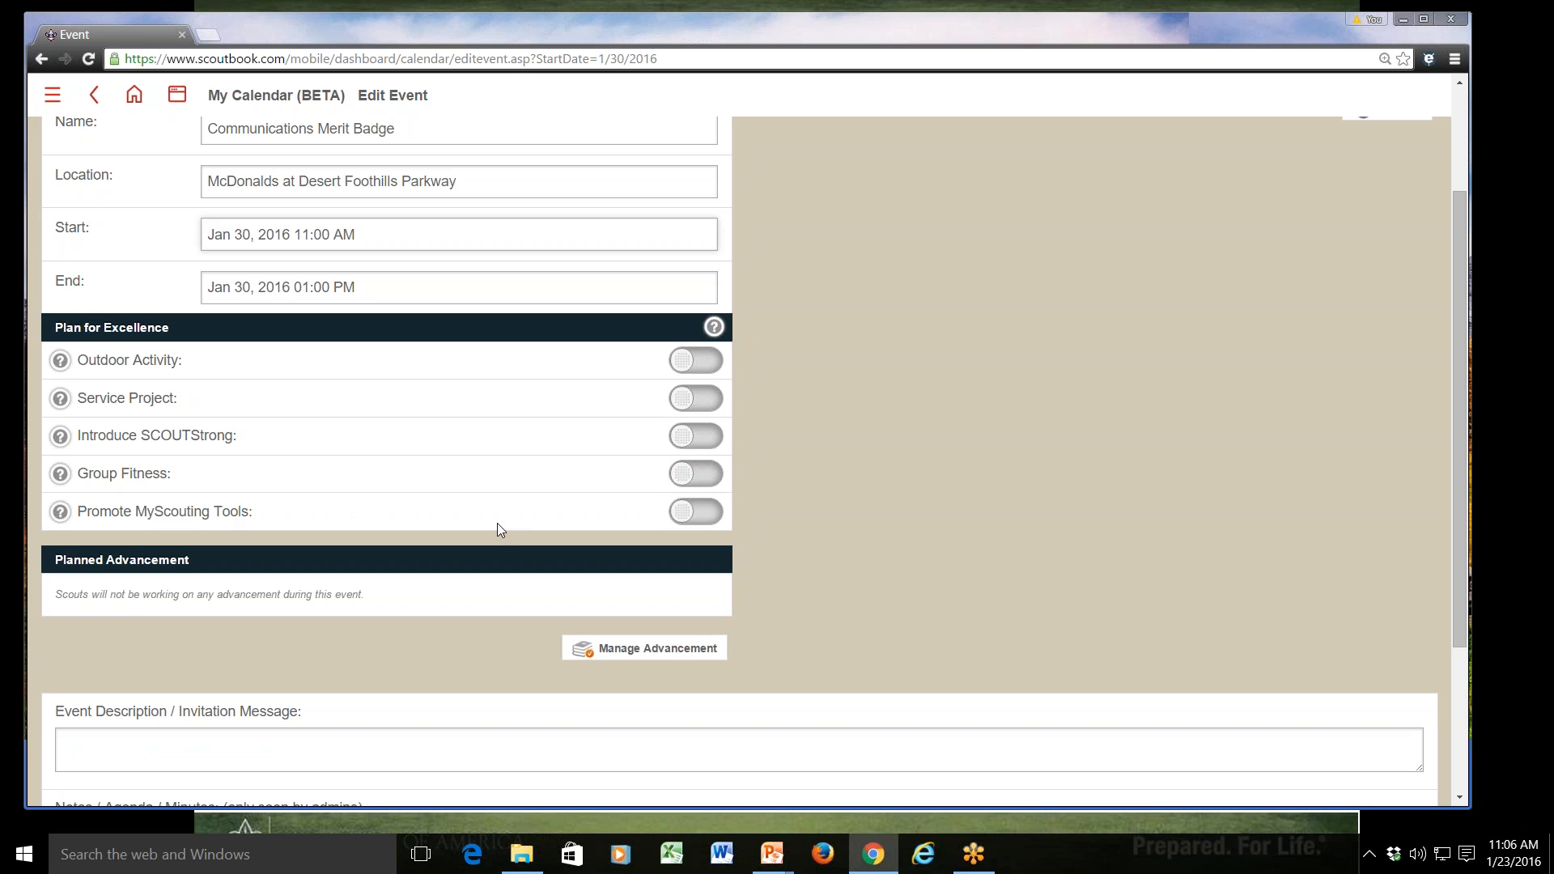
click(700, 515)
click(688, 513)
Step: View the help note for the Plan for Excellence section and close it
scroll(313, 436, down, 1)
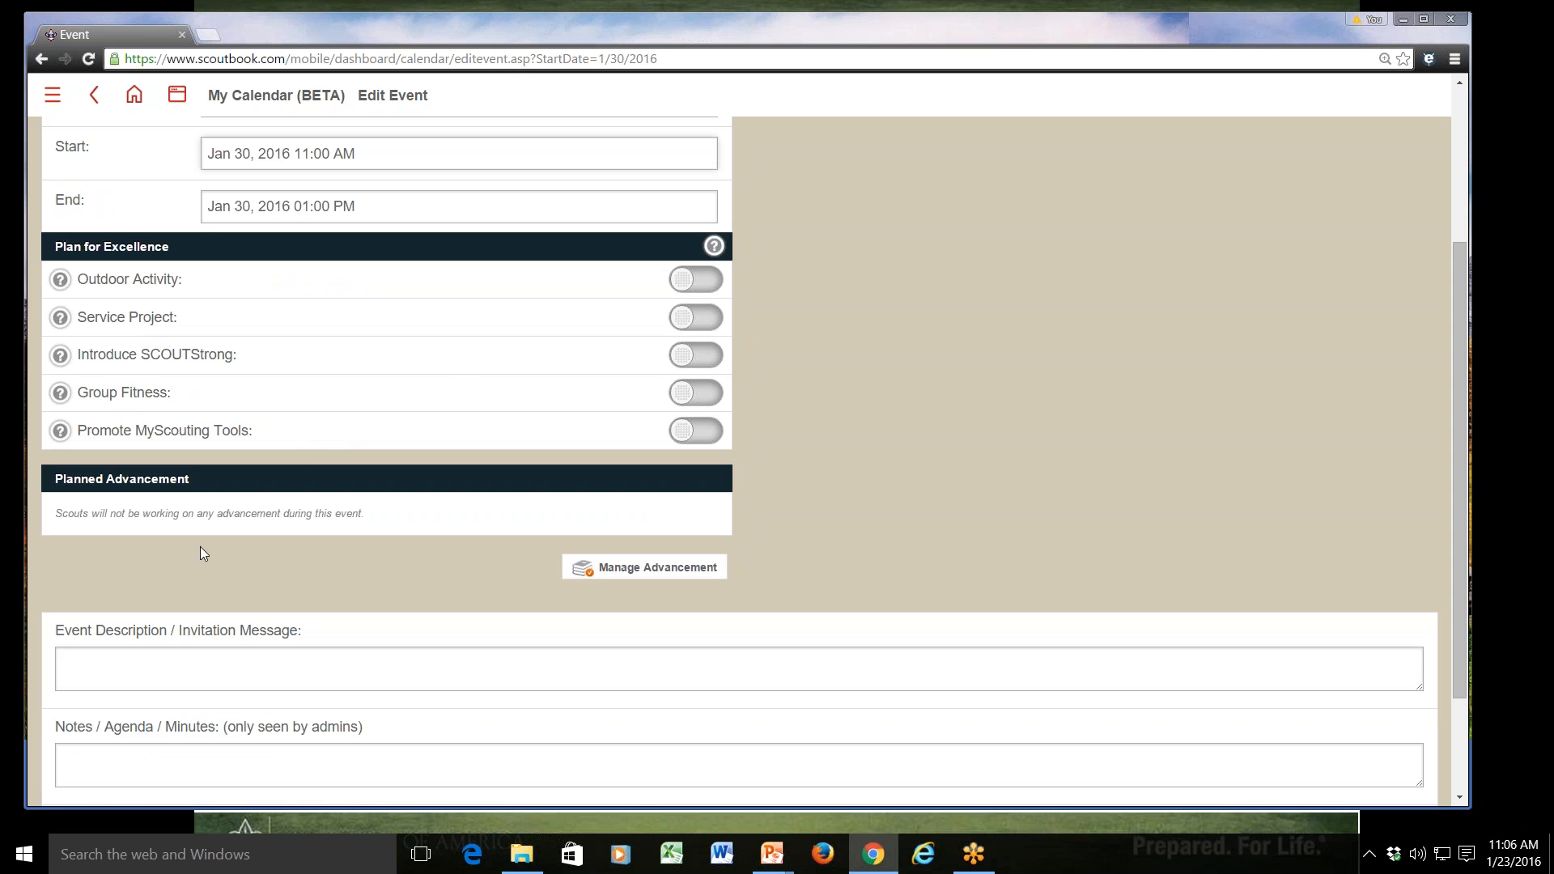
click(714, 247)
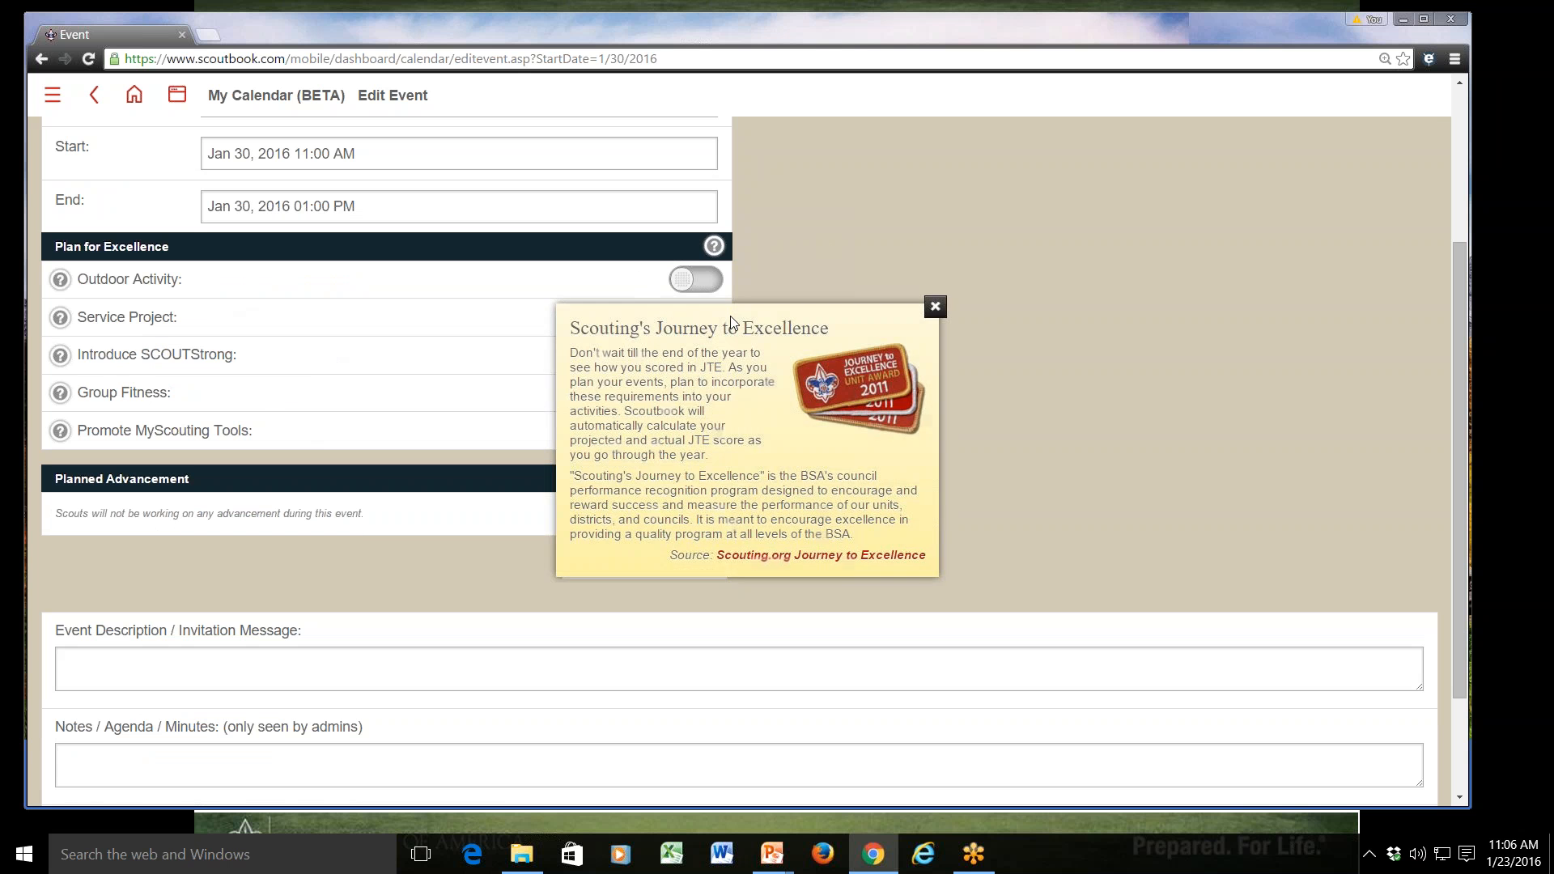
click(715, 248)
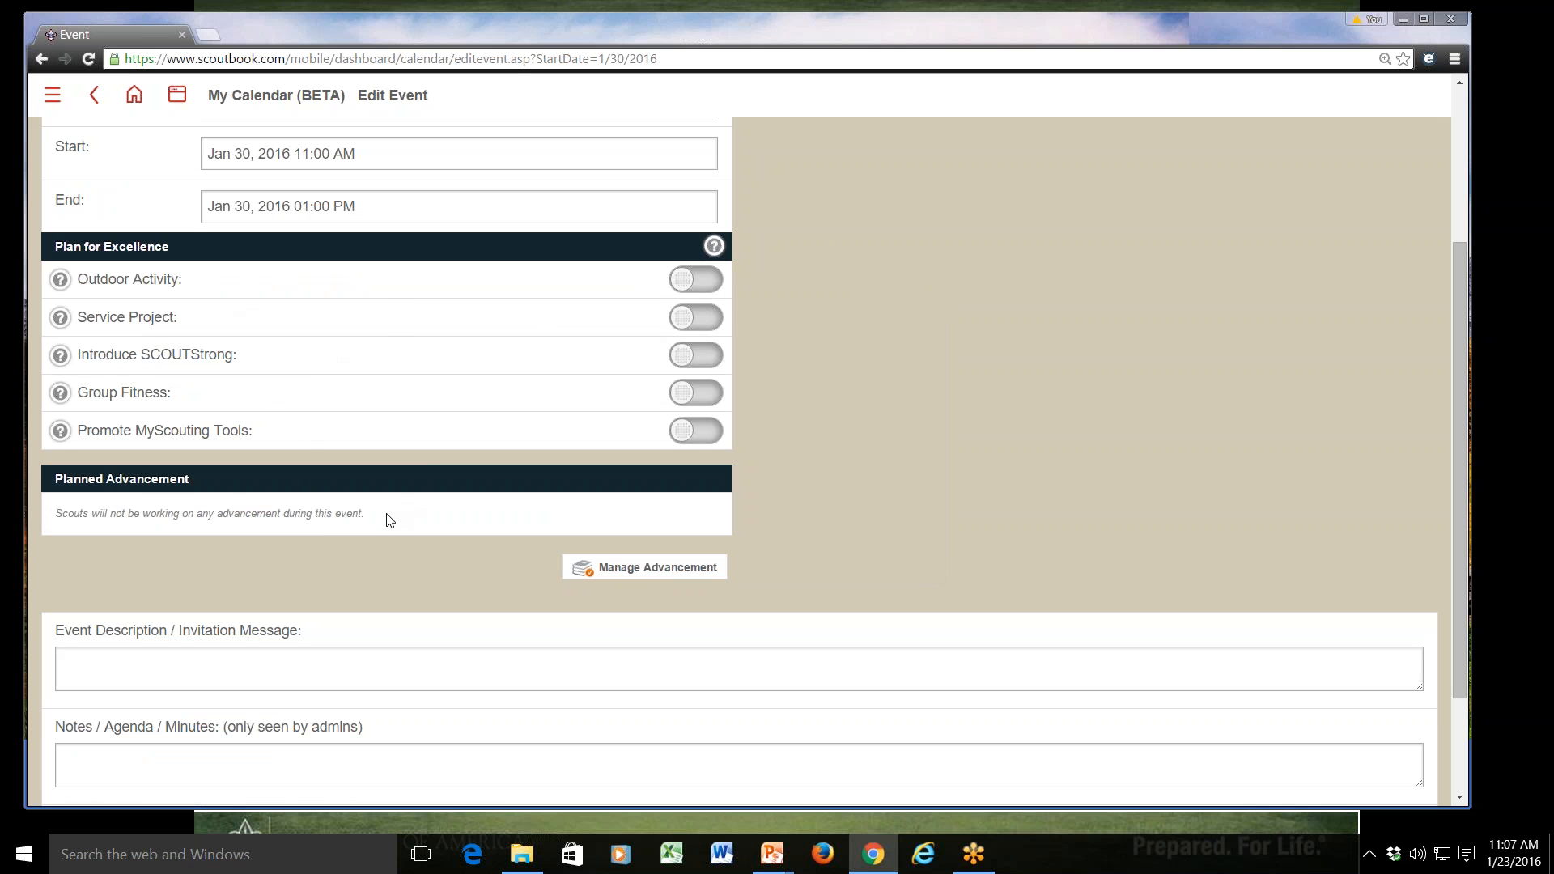
Step: Open the event's advancement picker and browse its categories from Rank Requirements through Merit Badges
click(643, 567)
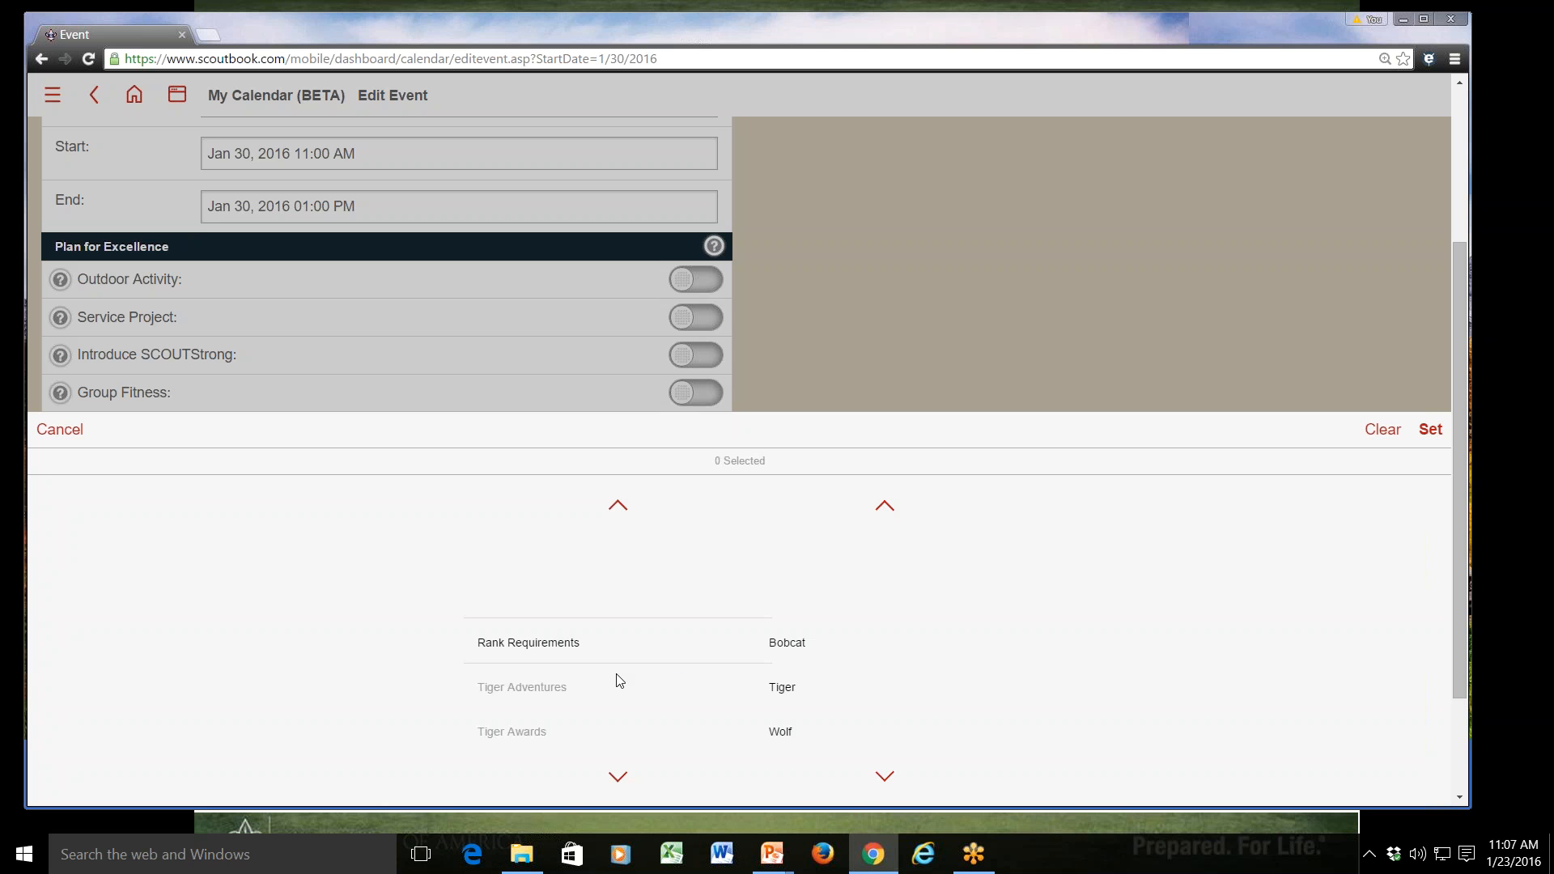
scroll(619, 681, down, 6)
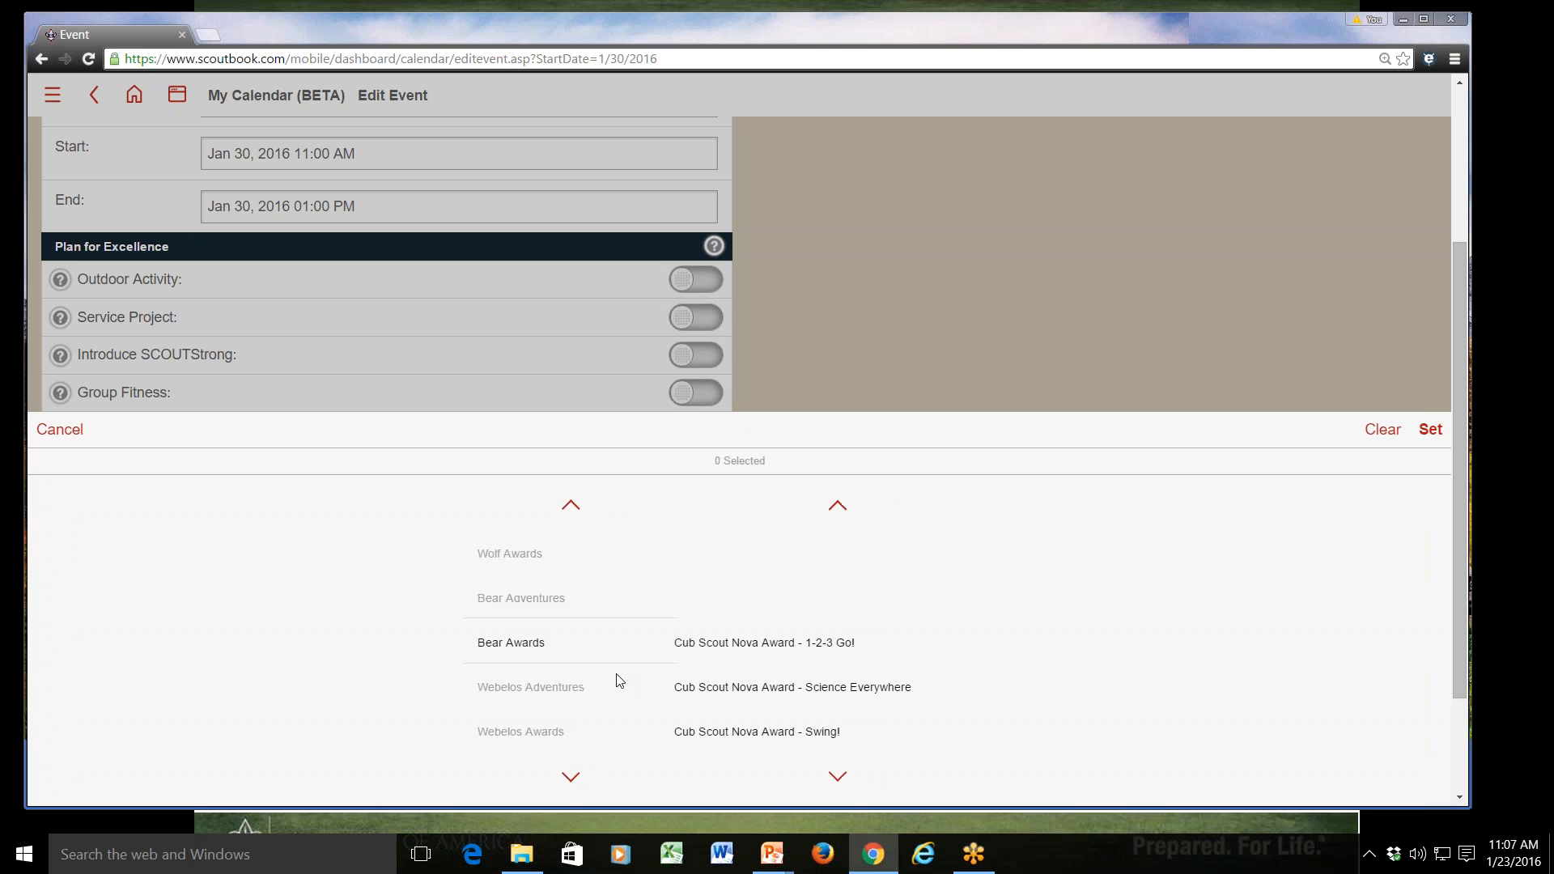
scroll(619, 681, up, 6)
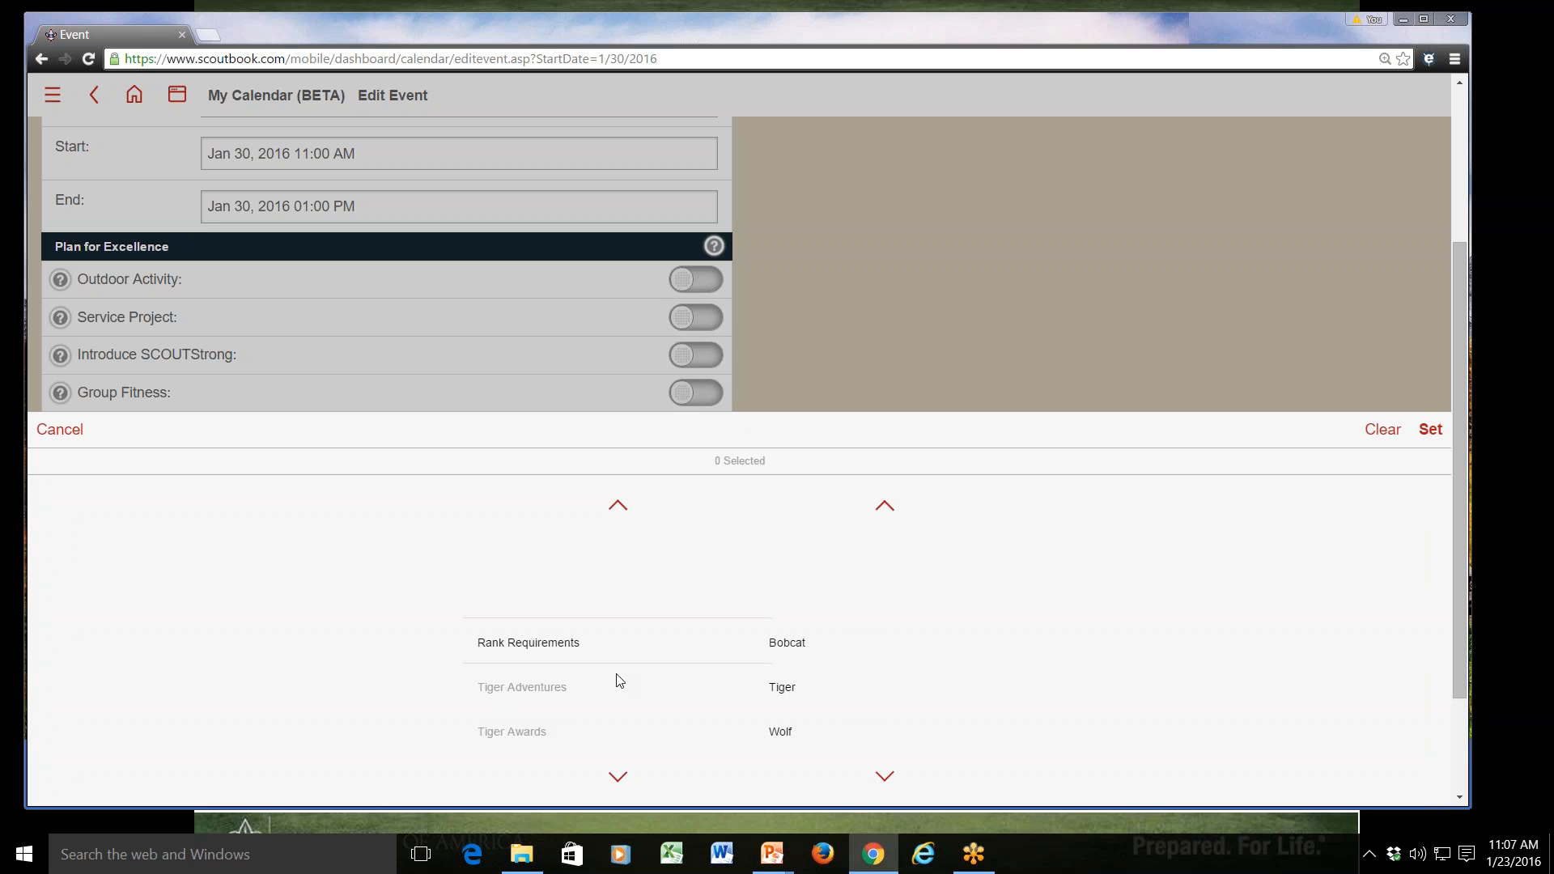
scroll(620, 681, down, 2)
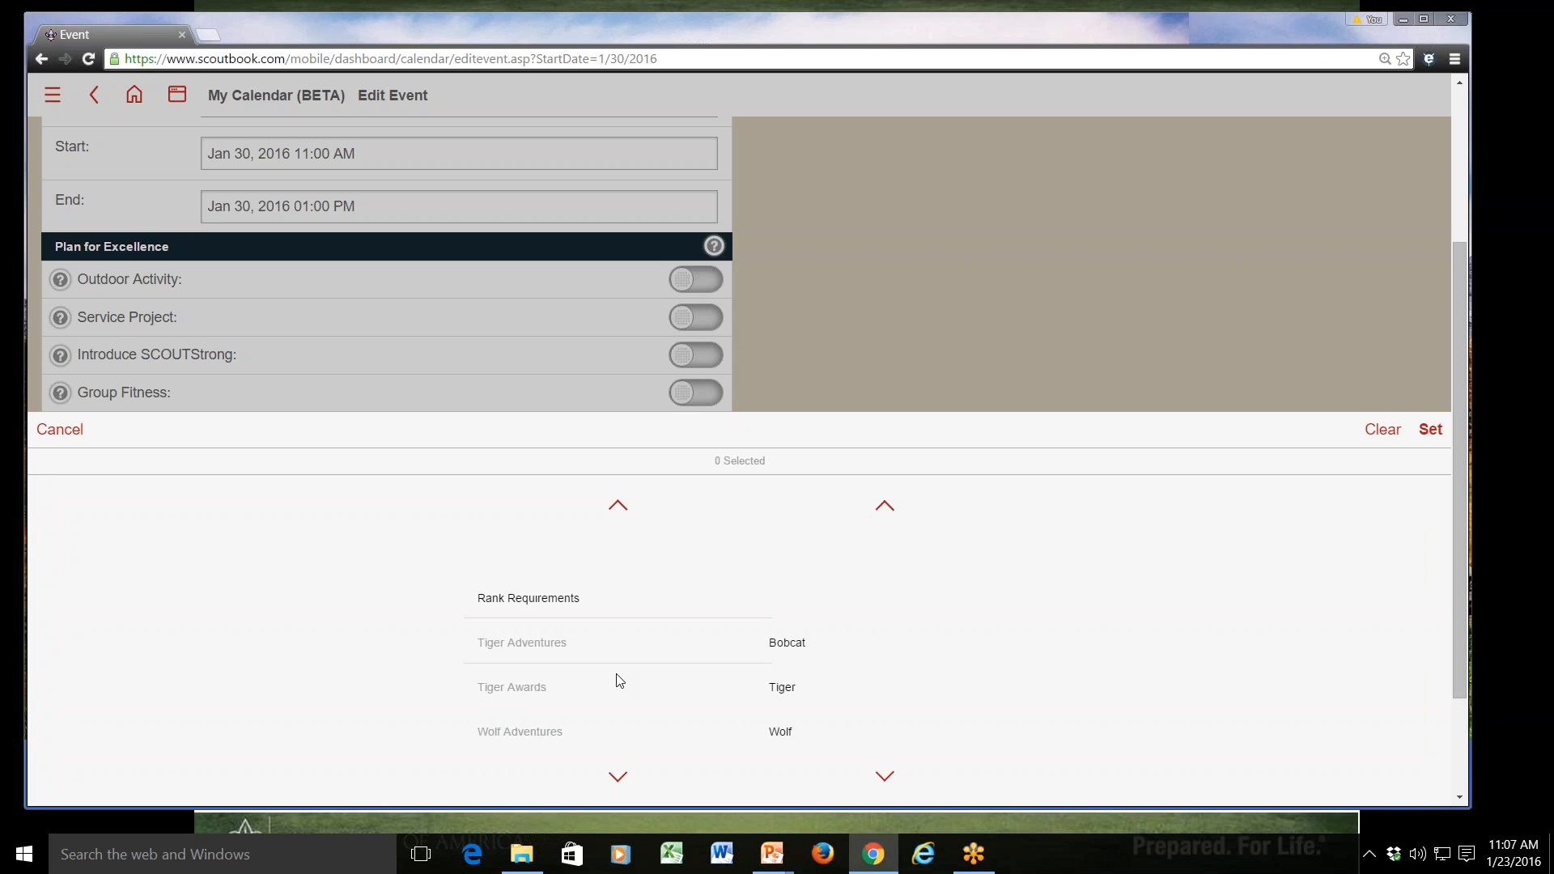
scroll(619, 680, down, 5)
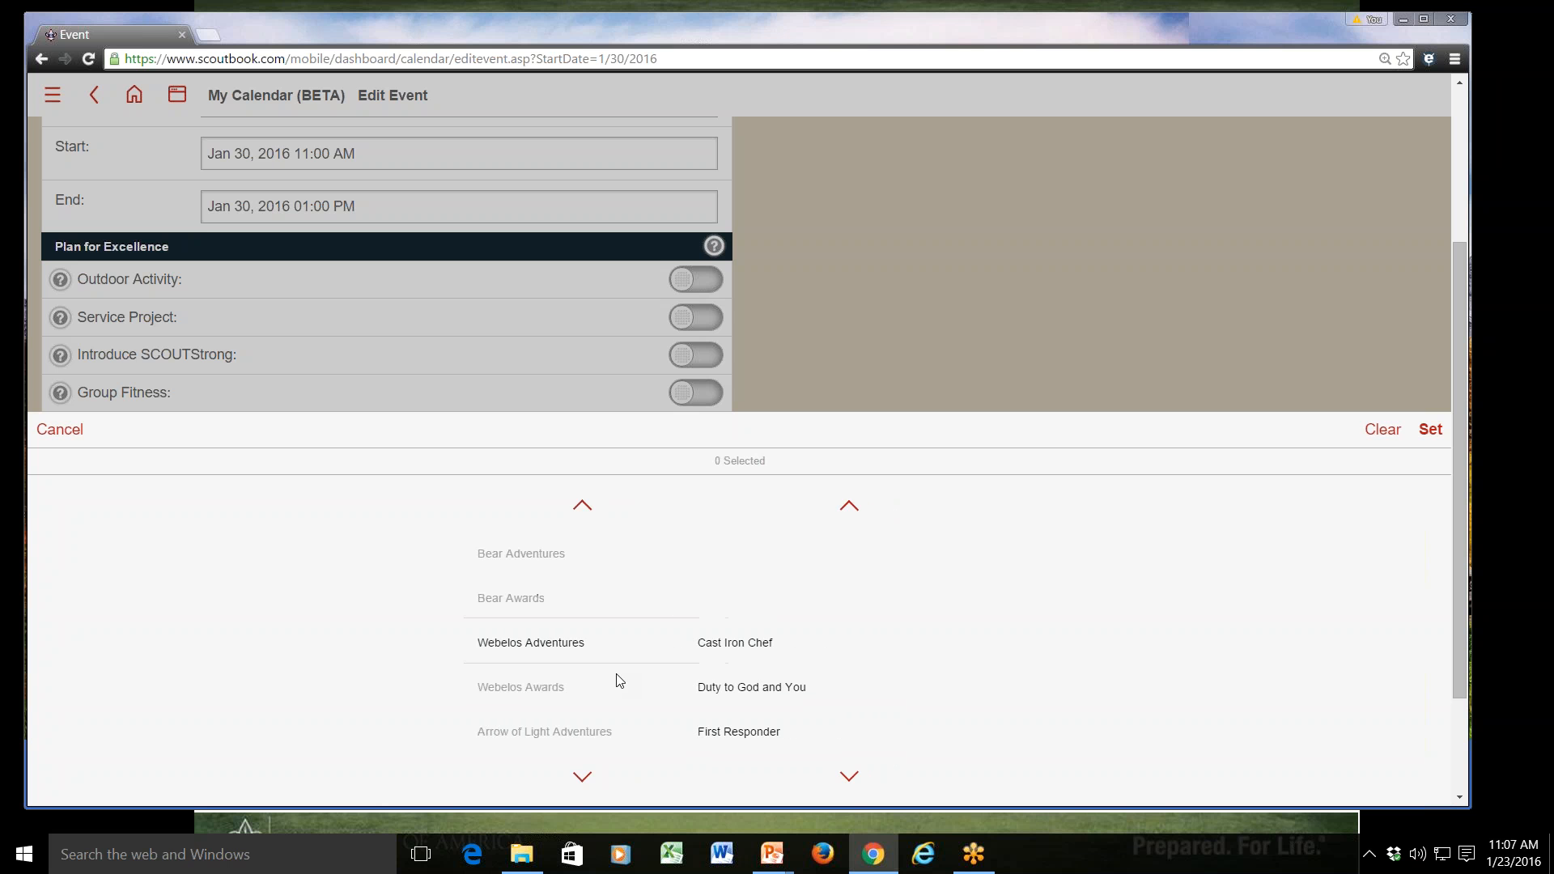
scroll(619, 680, down, 3)
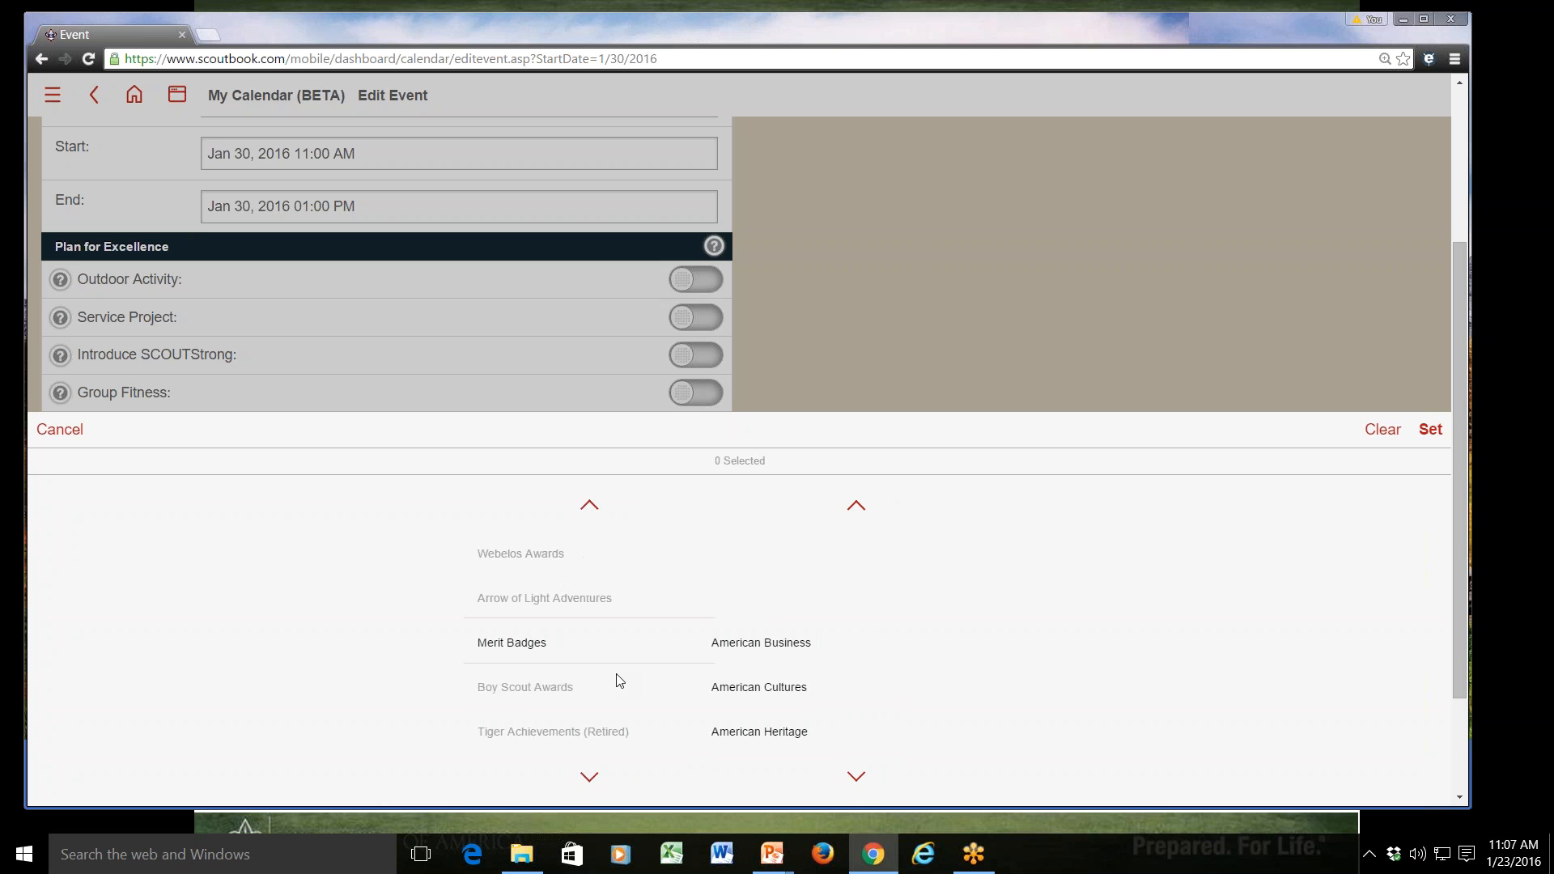
scroll(619, 681, up, 3)
scroll(619, 681, down, 1)
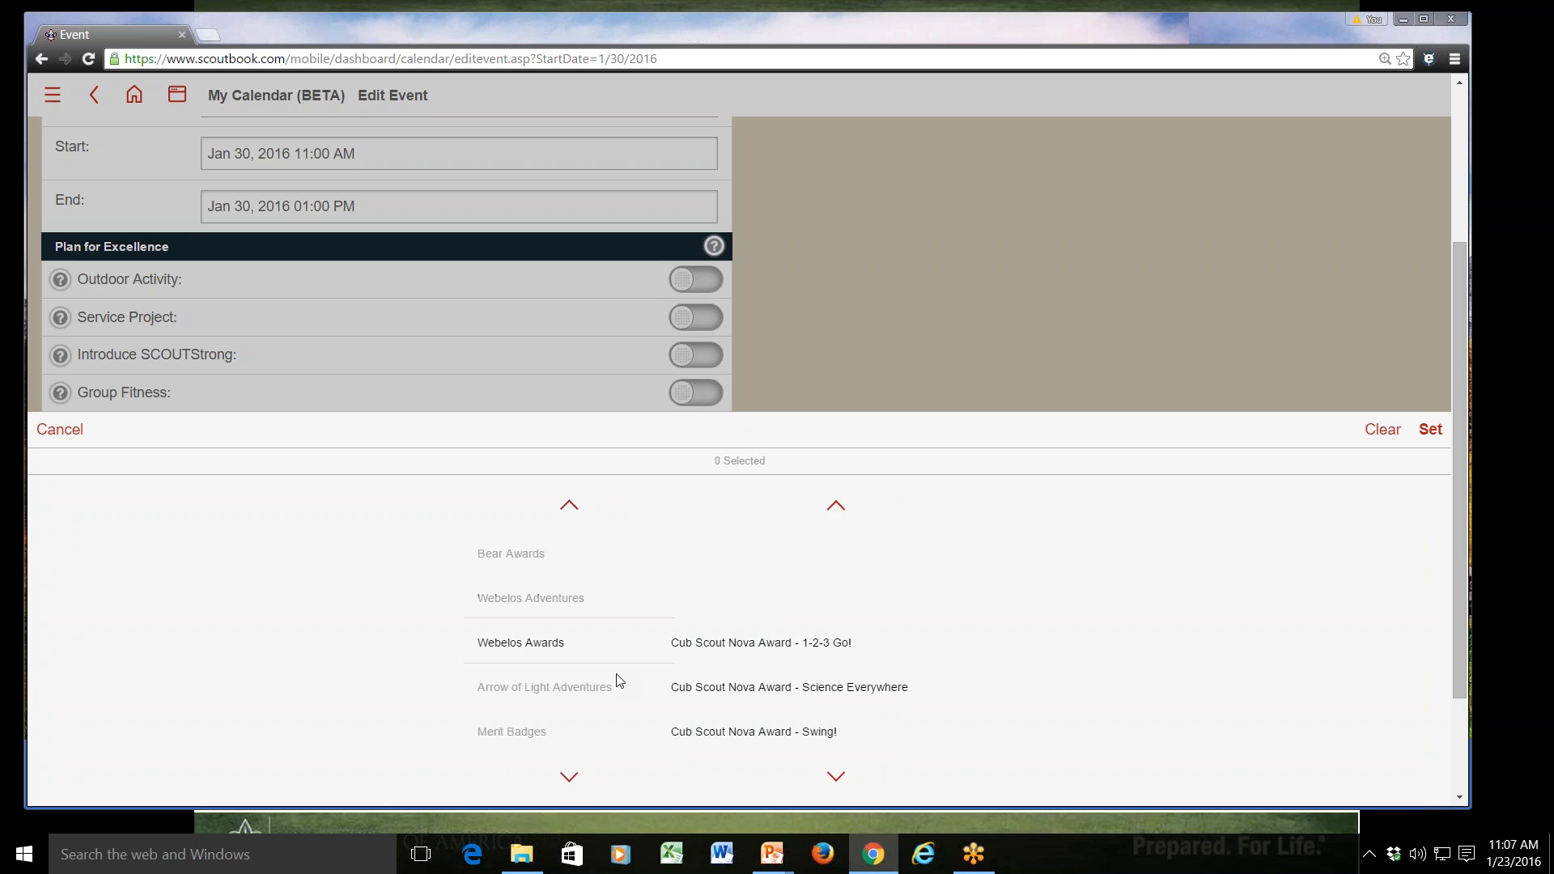
scroll(619, 681, up, 8)
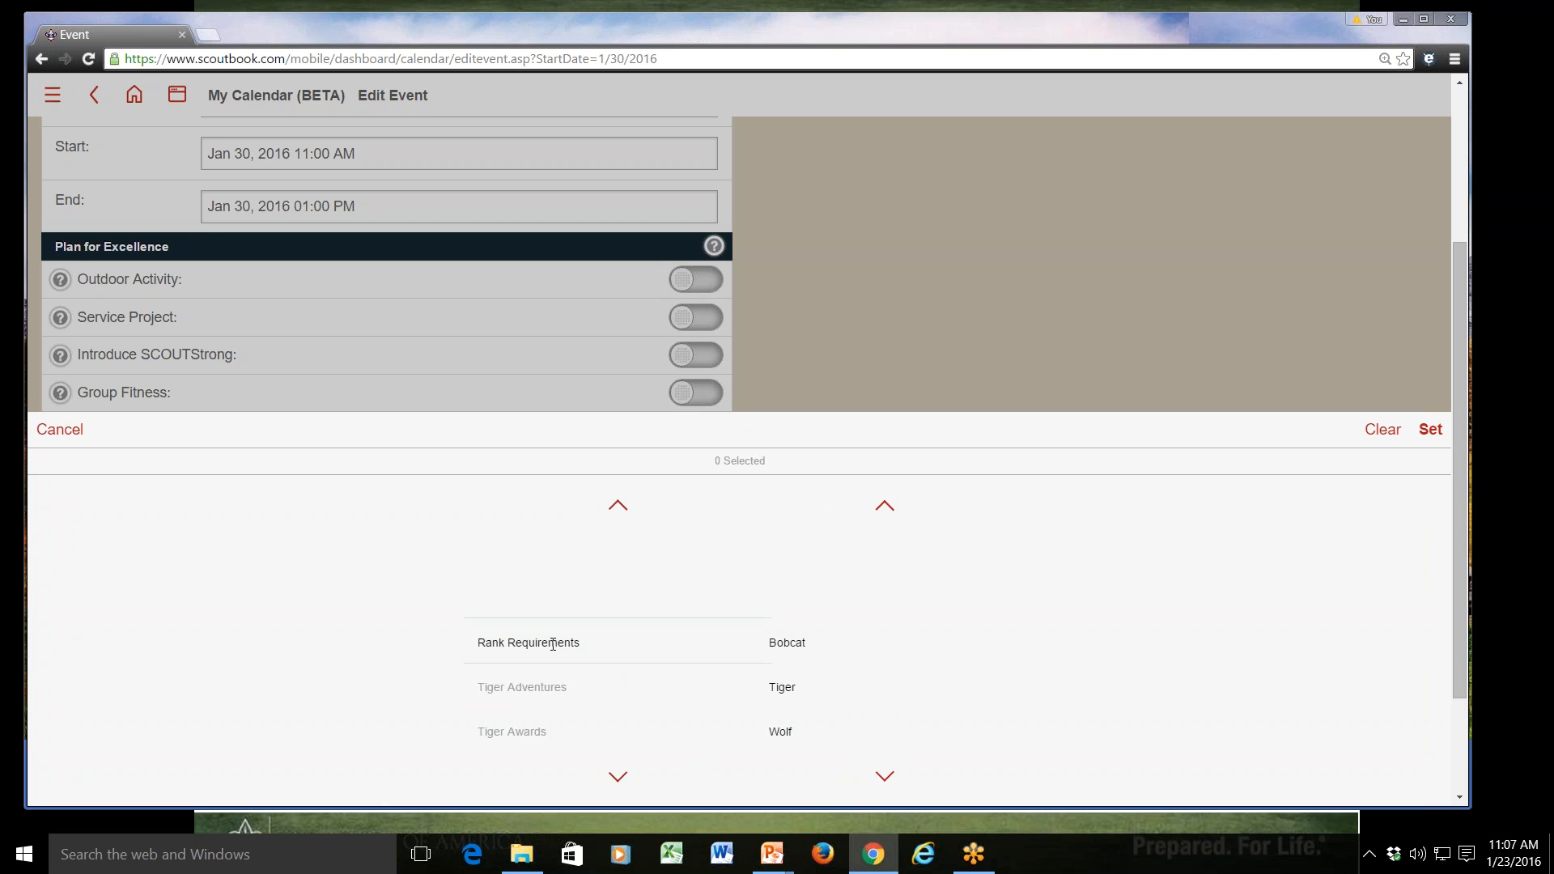
Step: Add the 1st Class rank requirements to the event's planned advancement
scroll(796, 707, down, 5)
scroll(800, 707, down, 2)
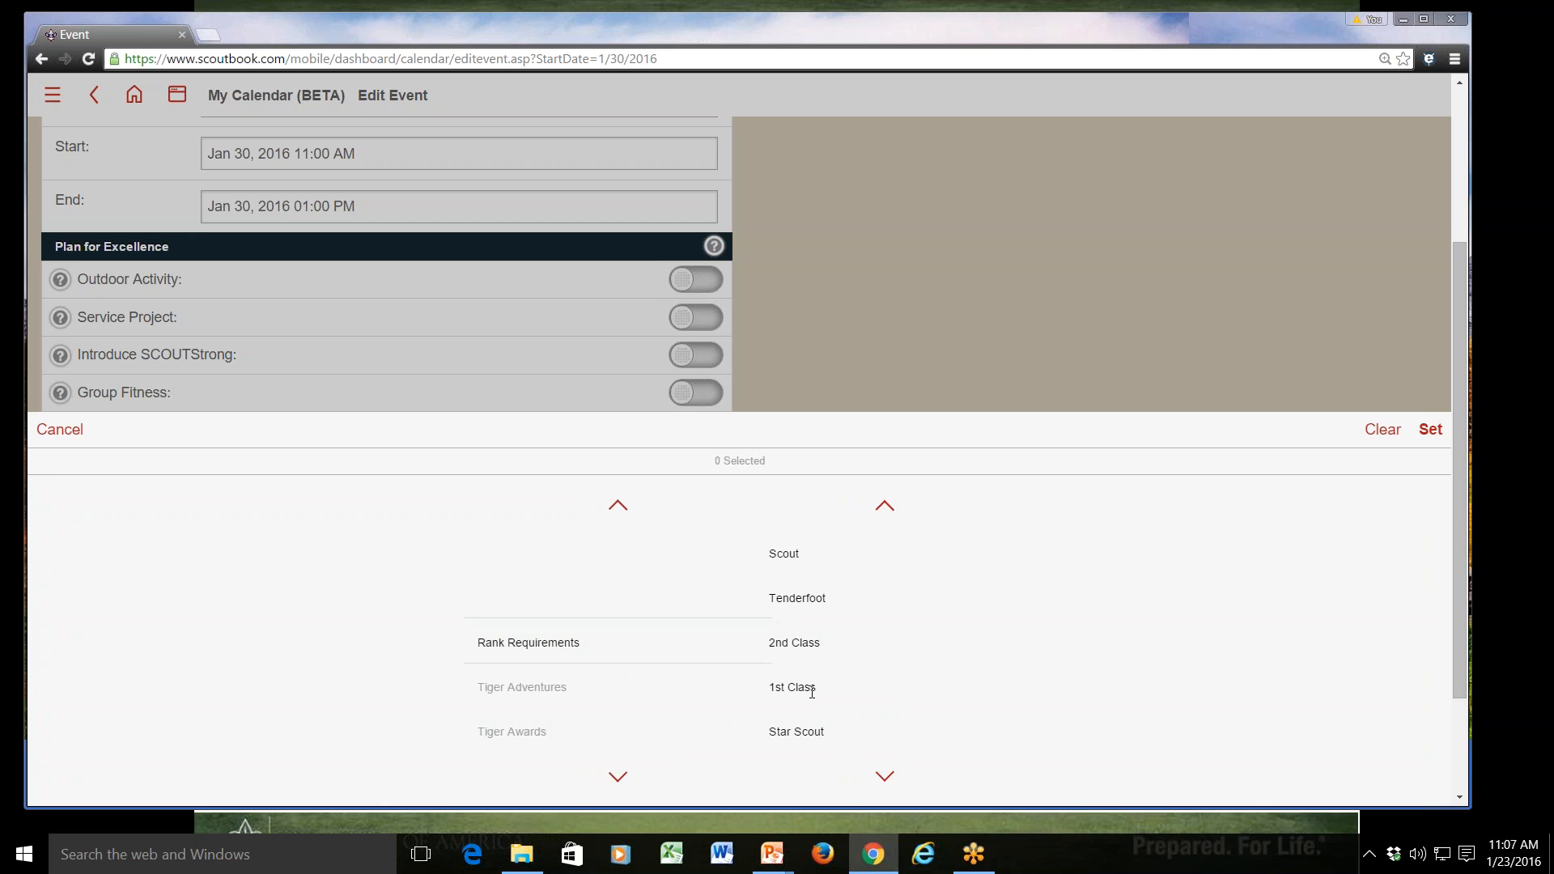
click(811, 690)
click(1430, 430)
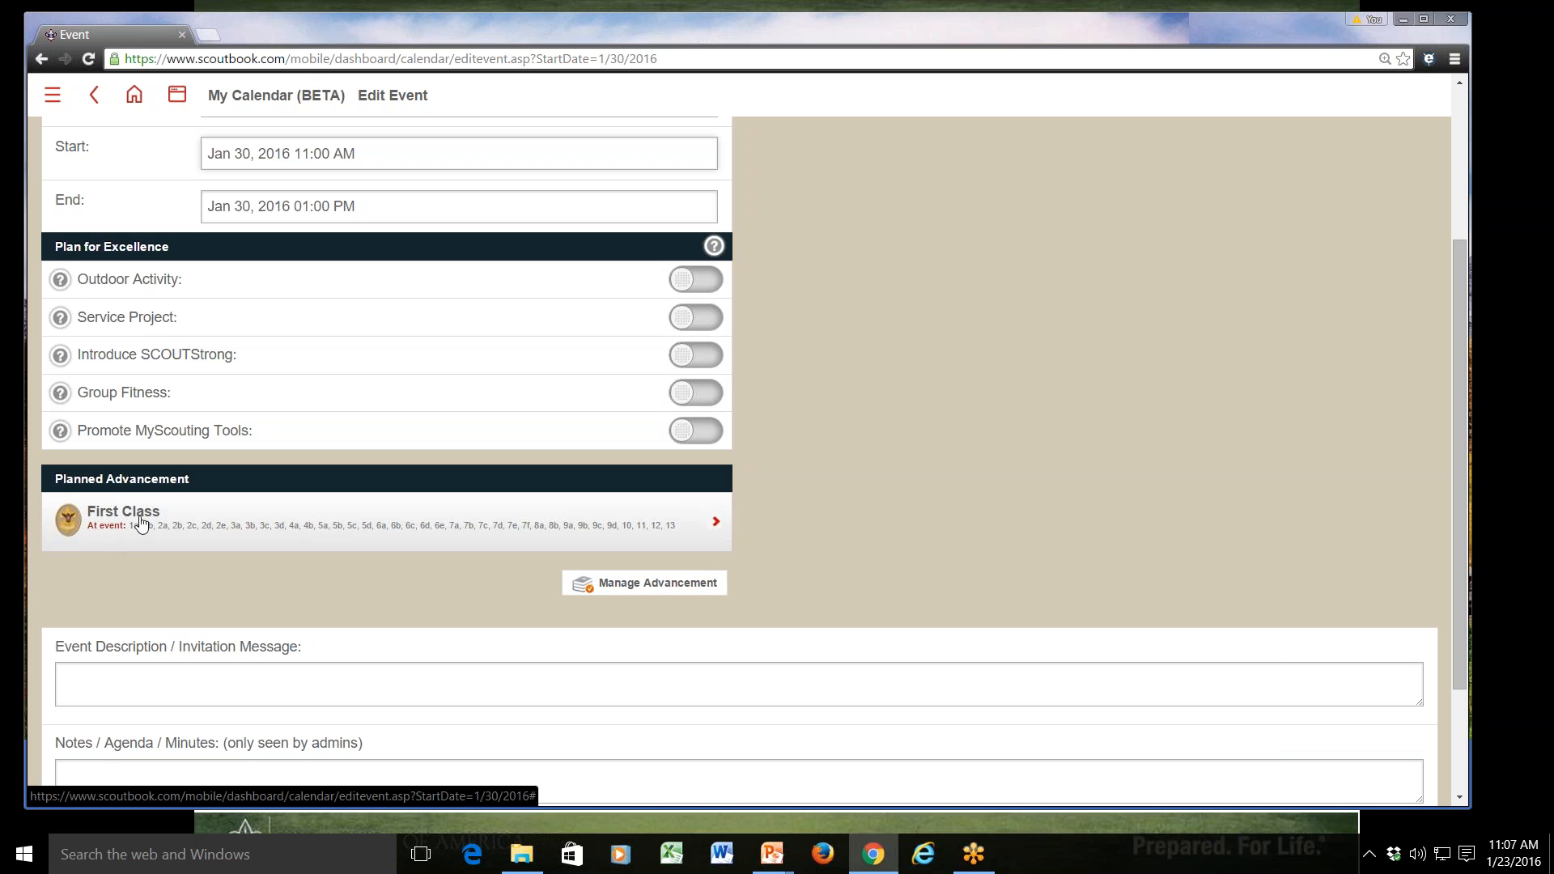
Step: Open the planned First Class requirements and deselect 1a, 1b and 2a from those completed at the event
click(475, 531)
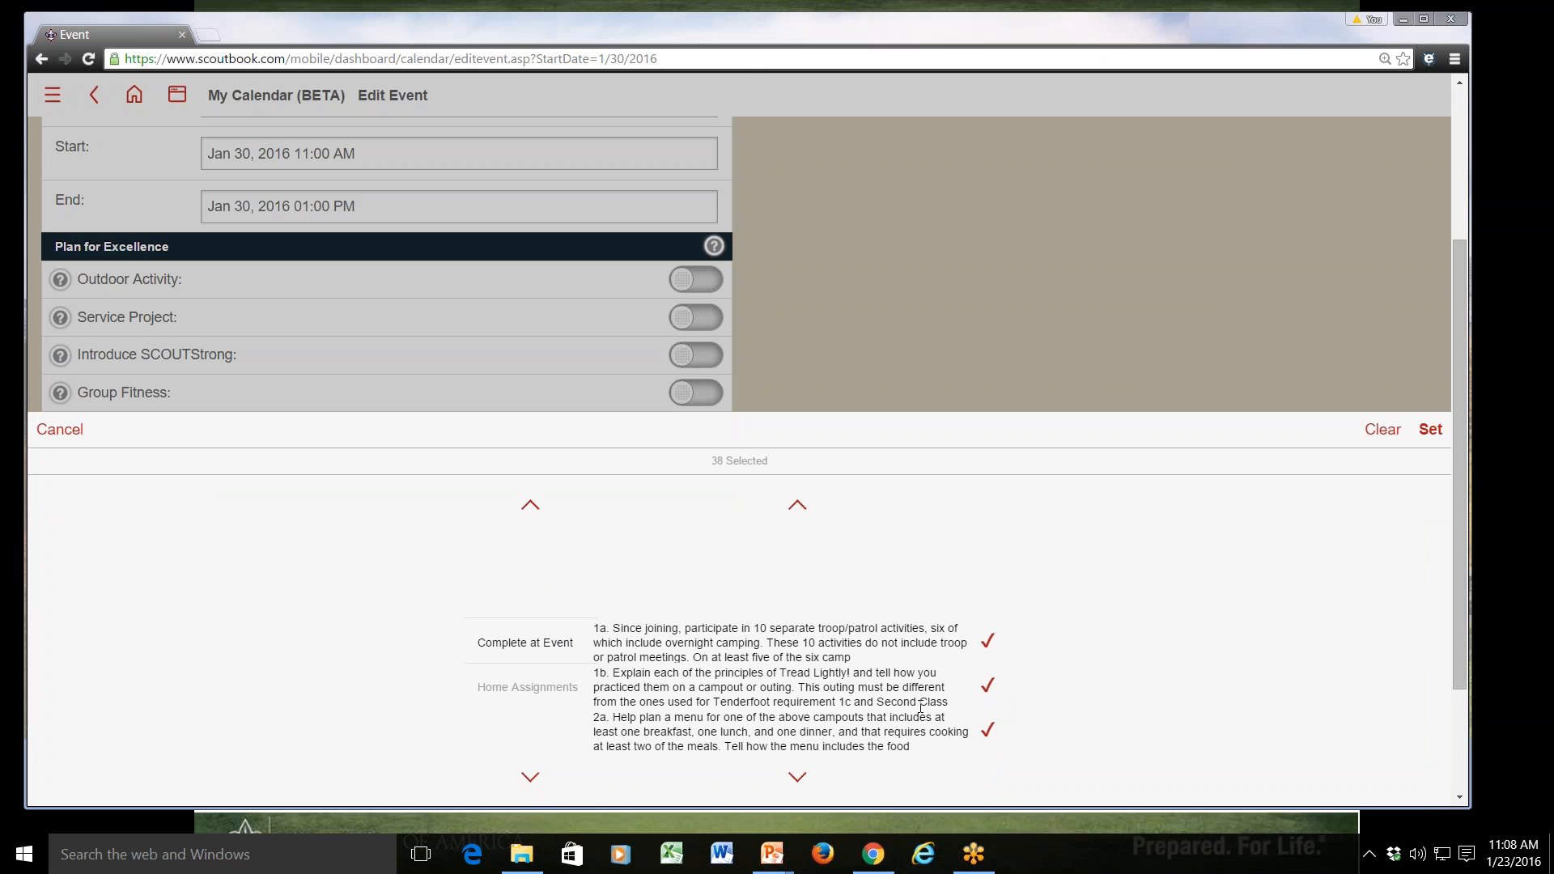
click(988, 641)
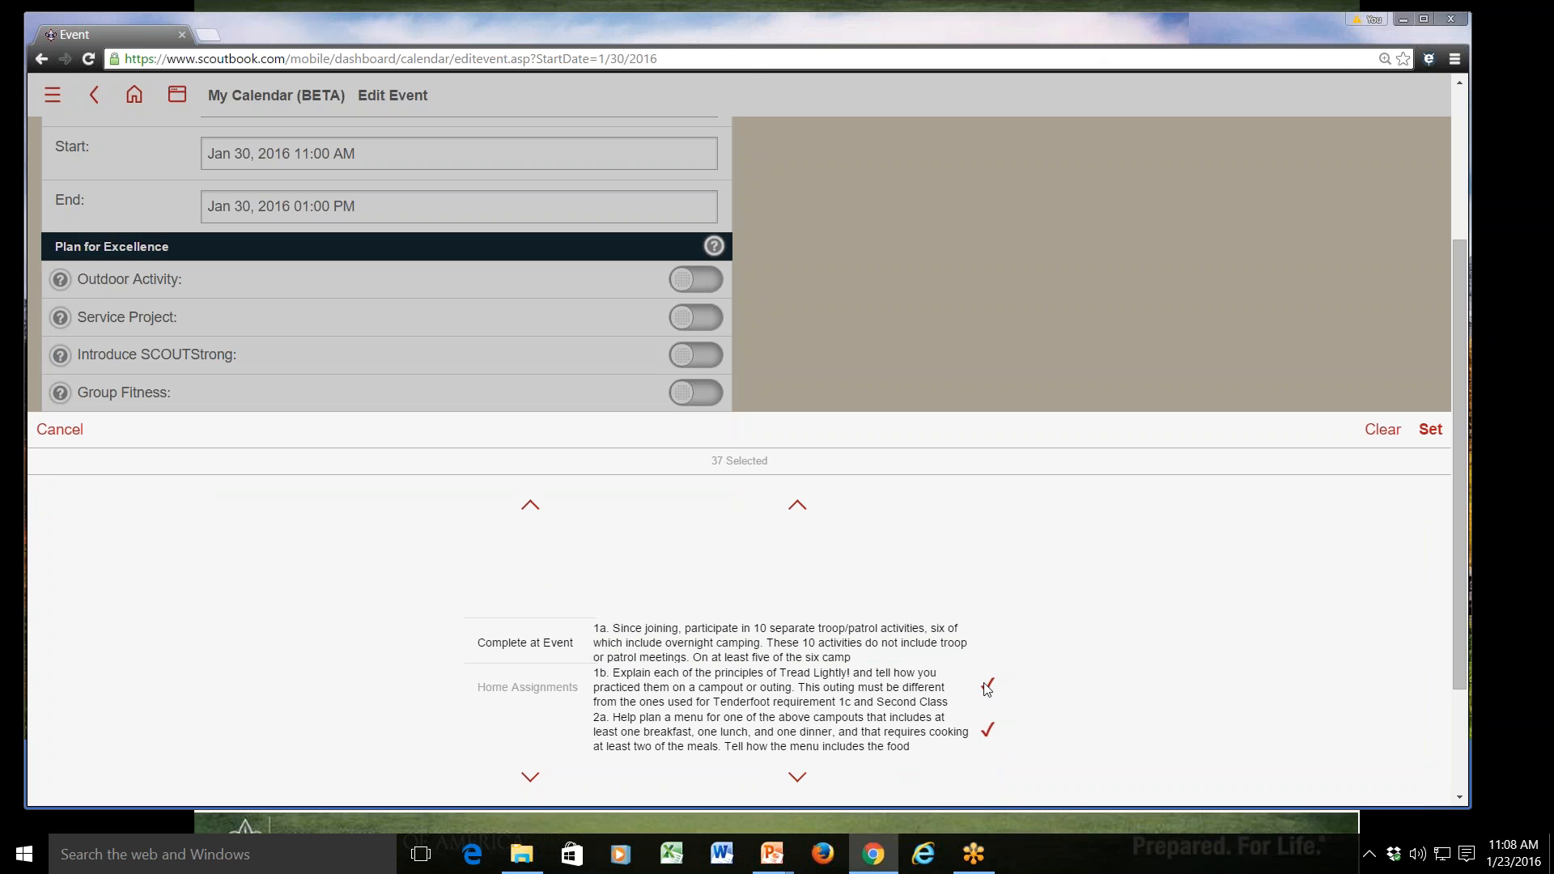
click(986, 687)
scroll(968, 693, down, 2)
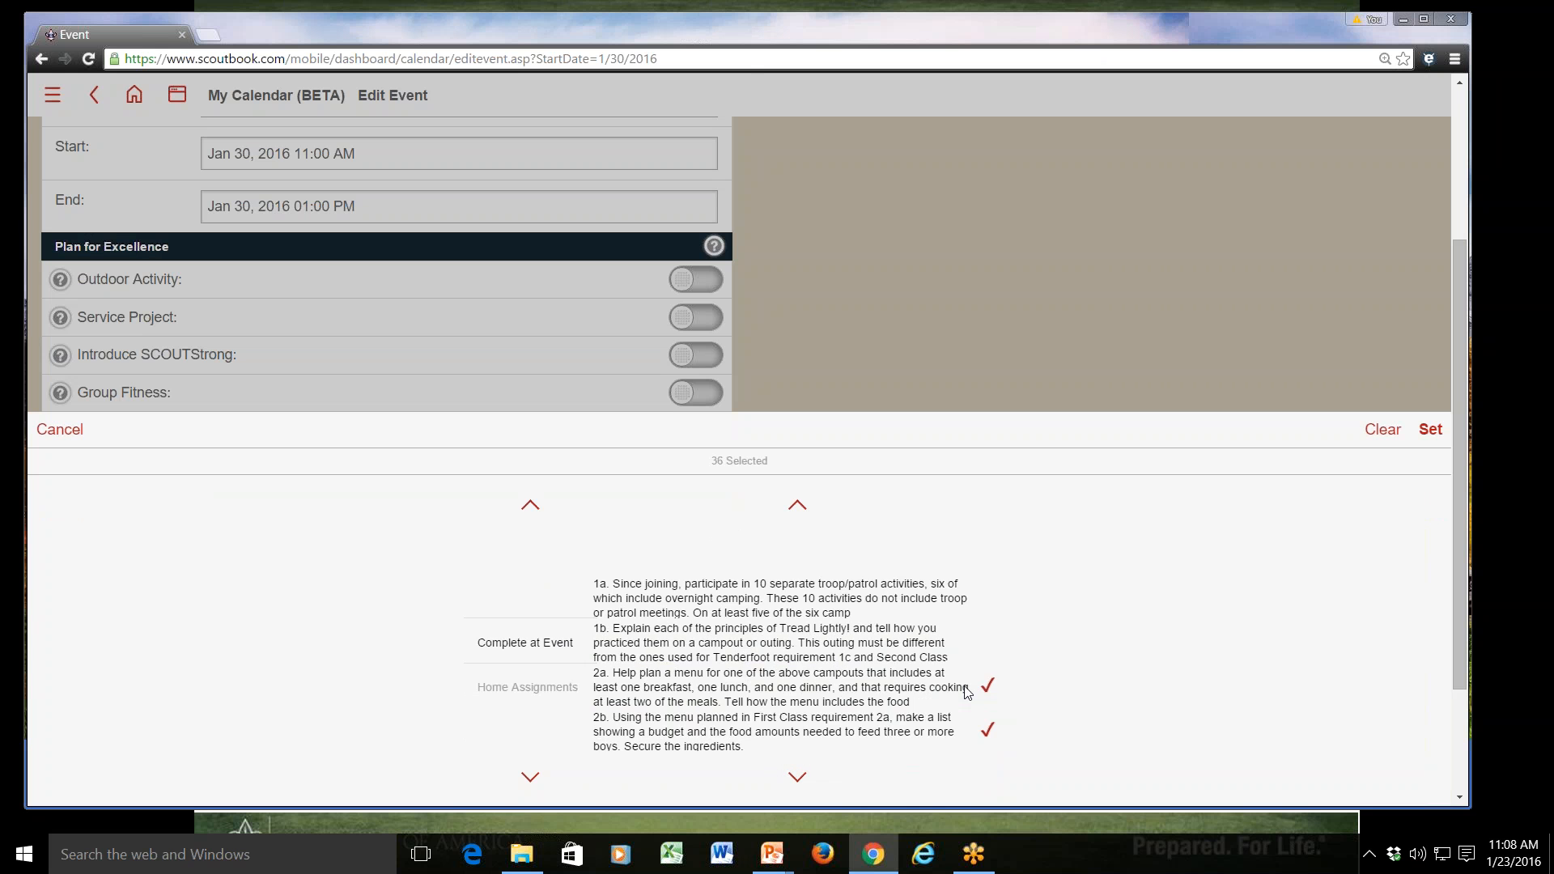
scroll(968, 693, down, 1)
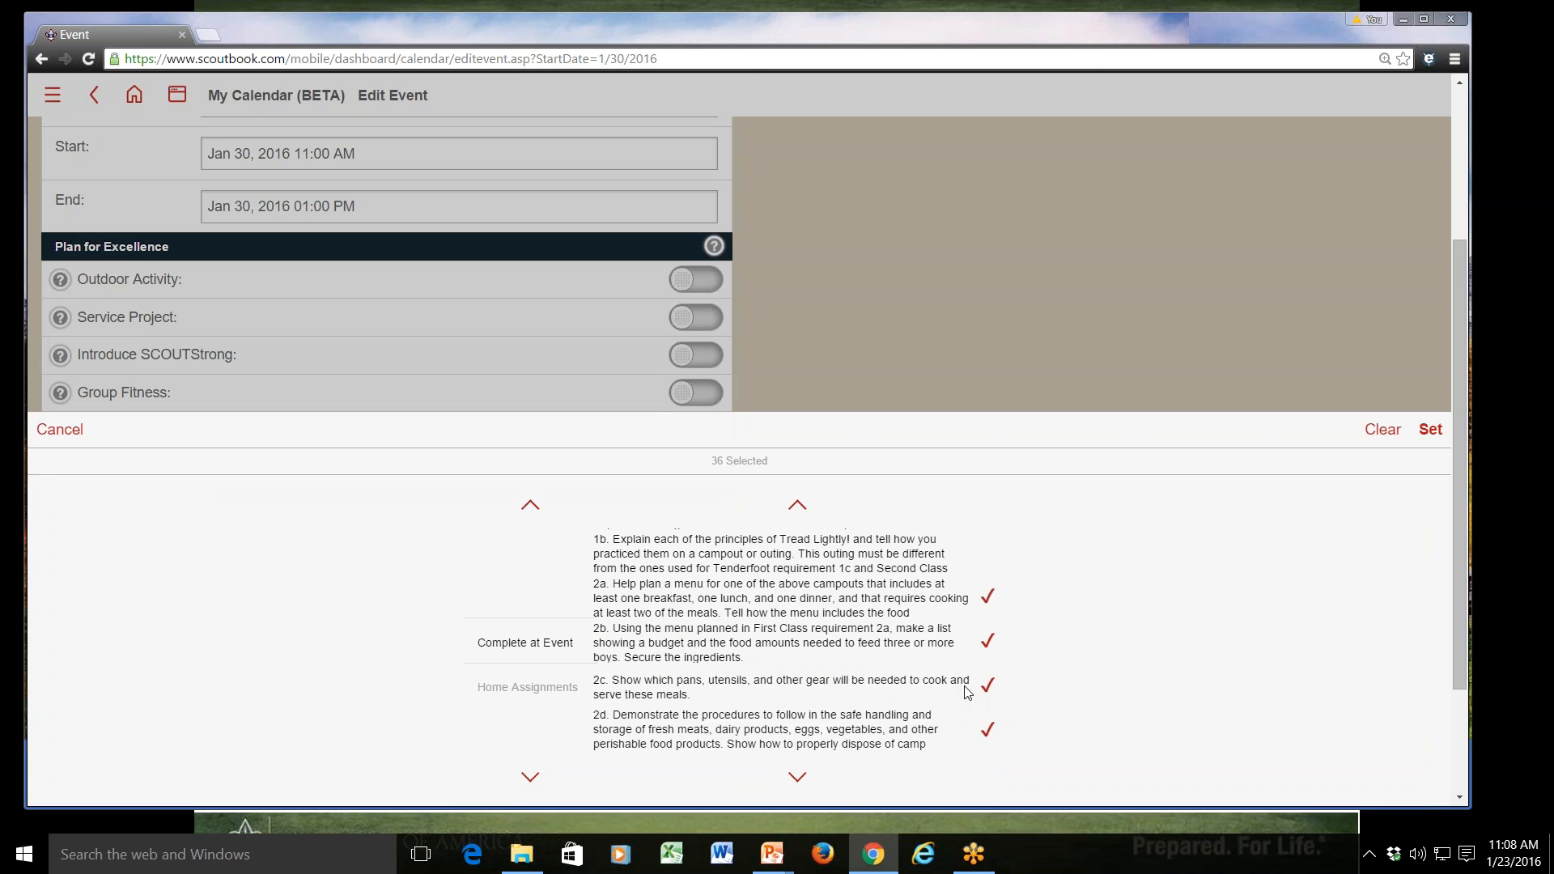
click(986, 683)
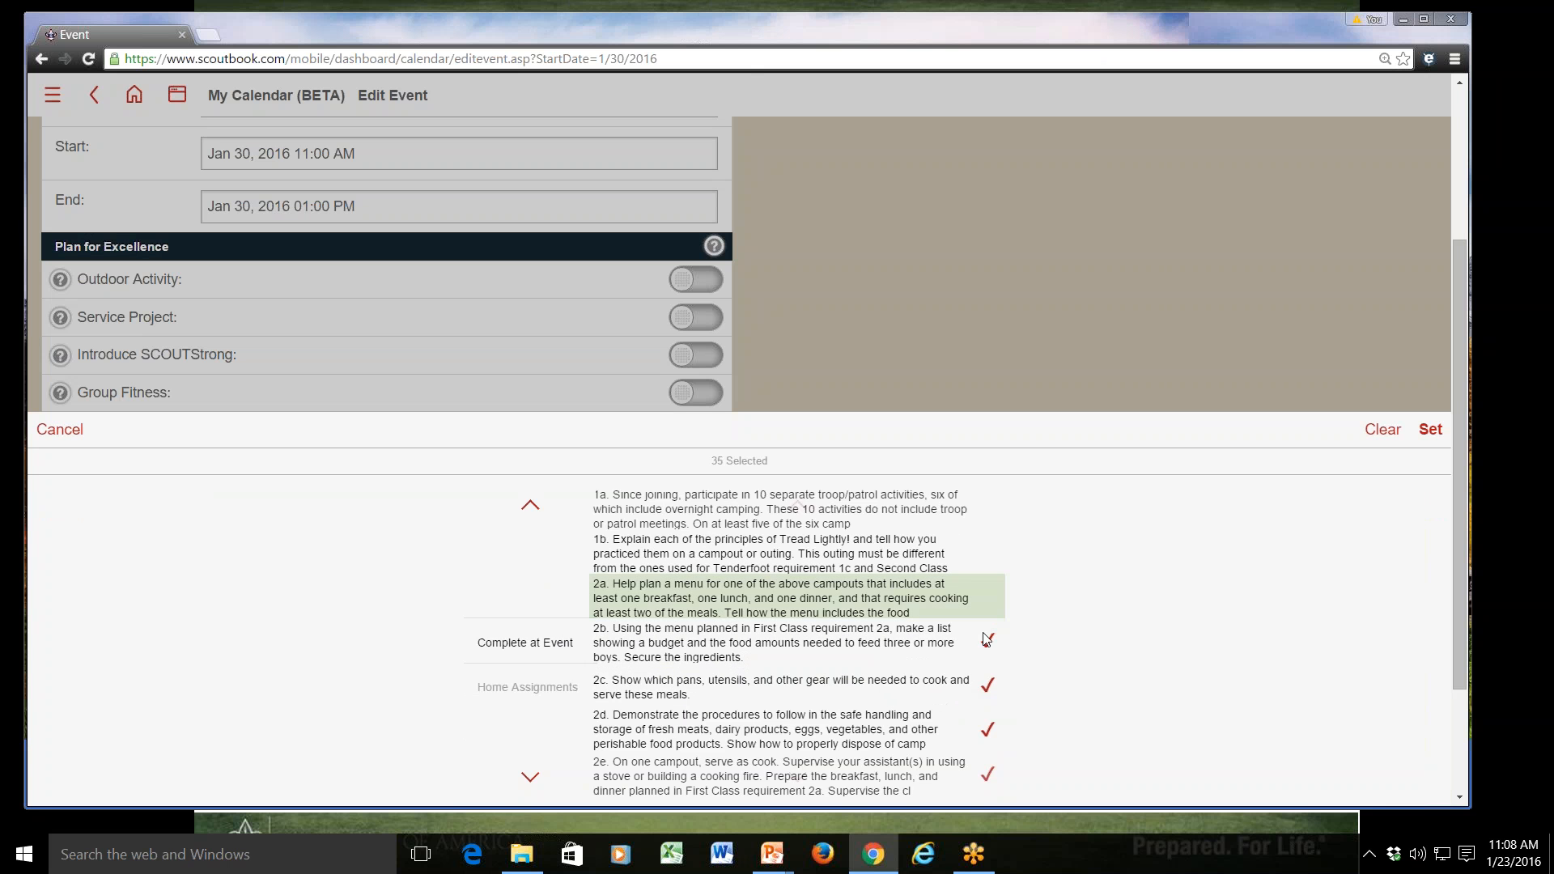
scroll(986, 683, up, 3)
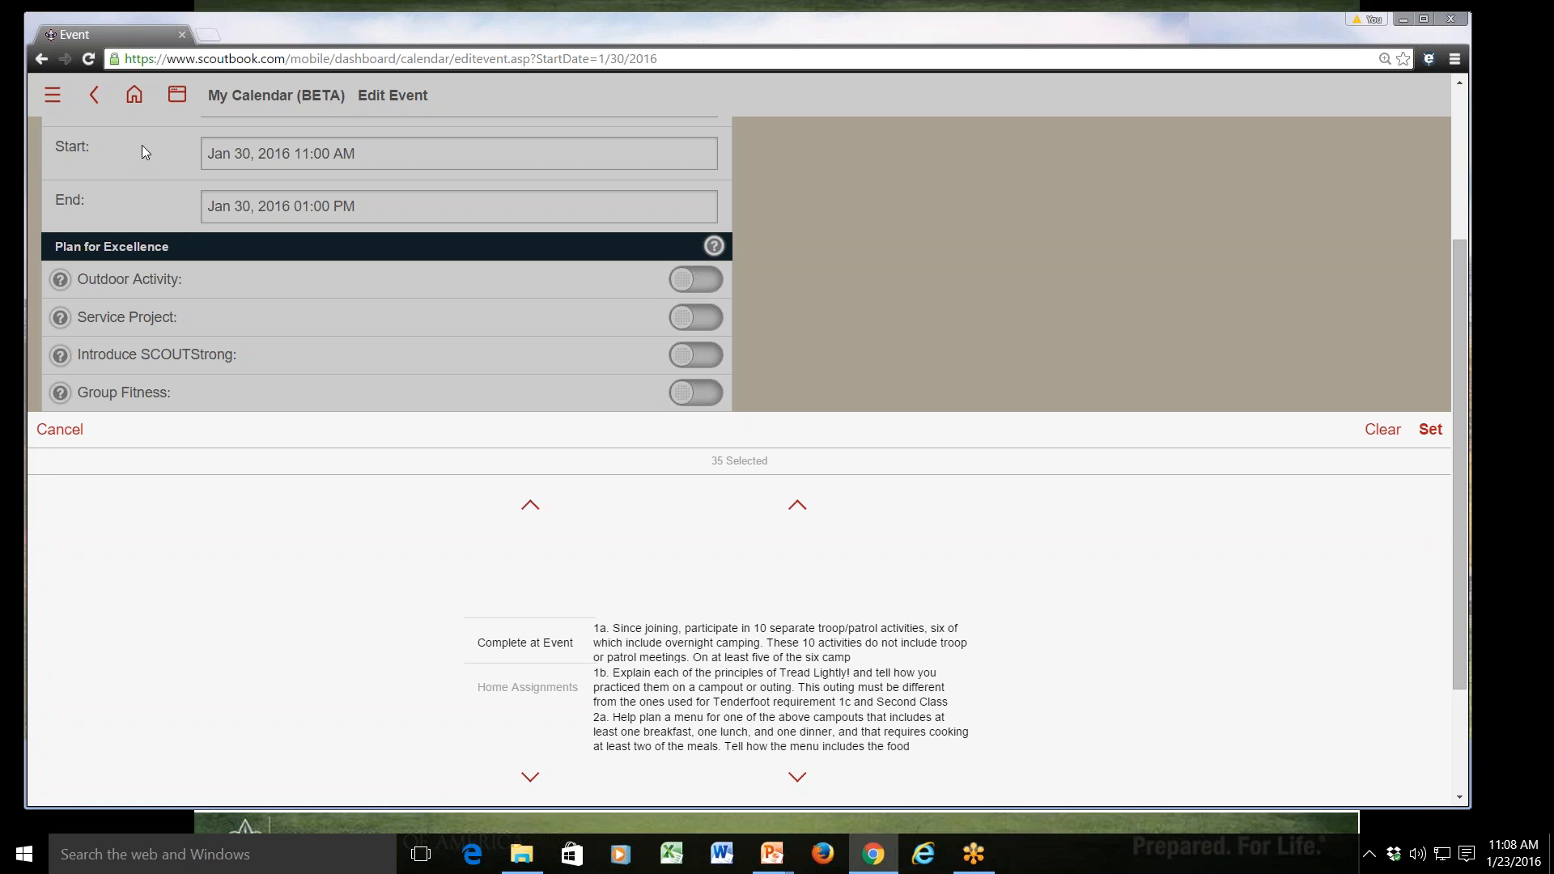
Step: Deselect First Class requirements 2c, 3b, 4b and 5a as well and apply the reduced selection
scroll(909, 706, down, 2)
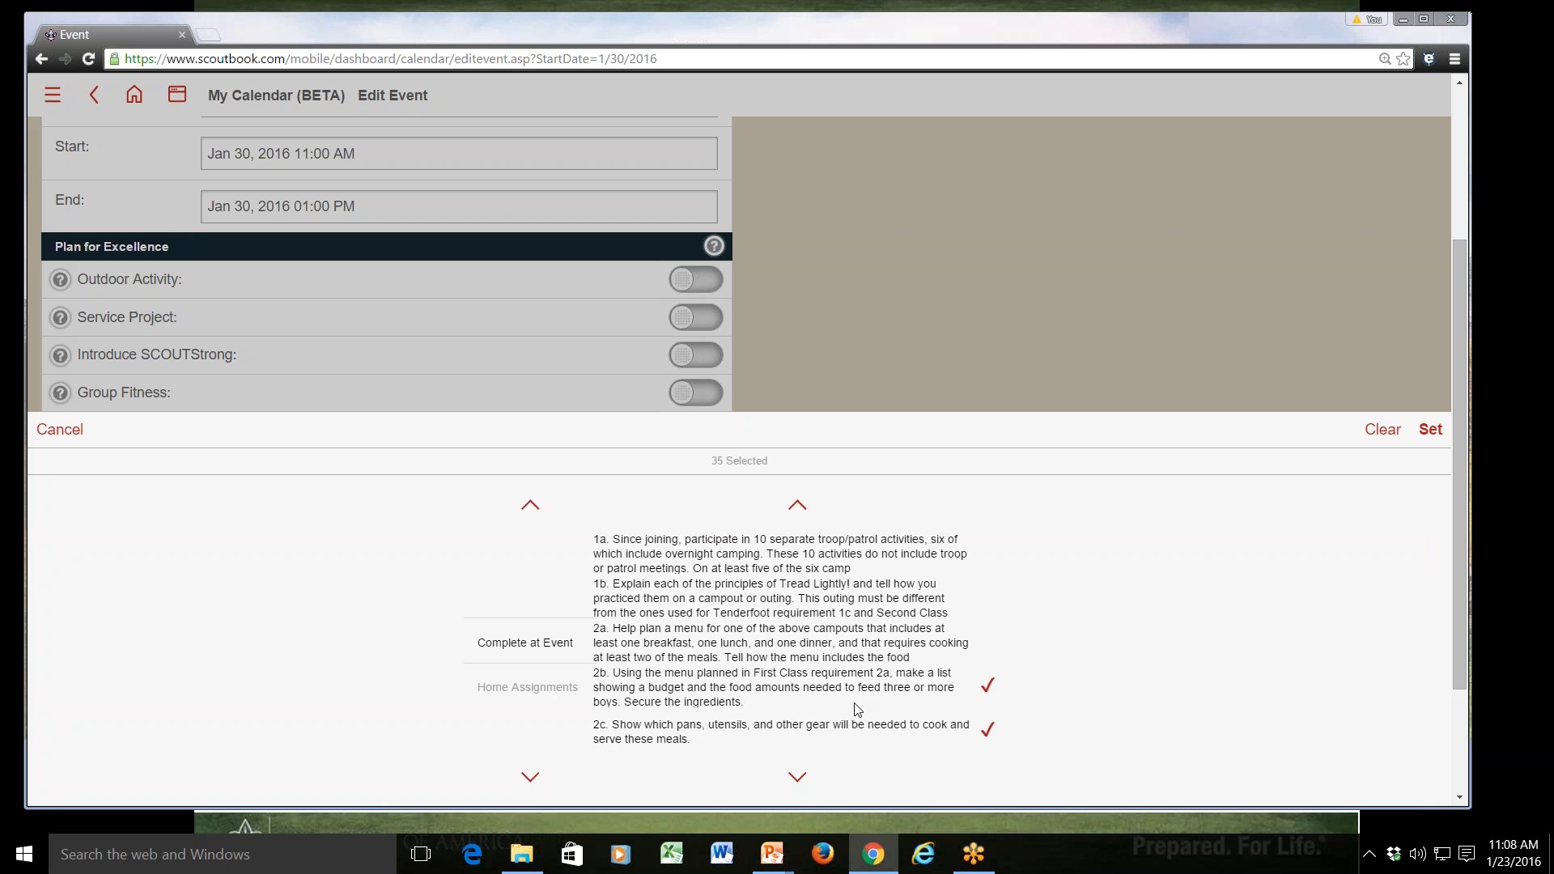
click(928, 728)
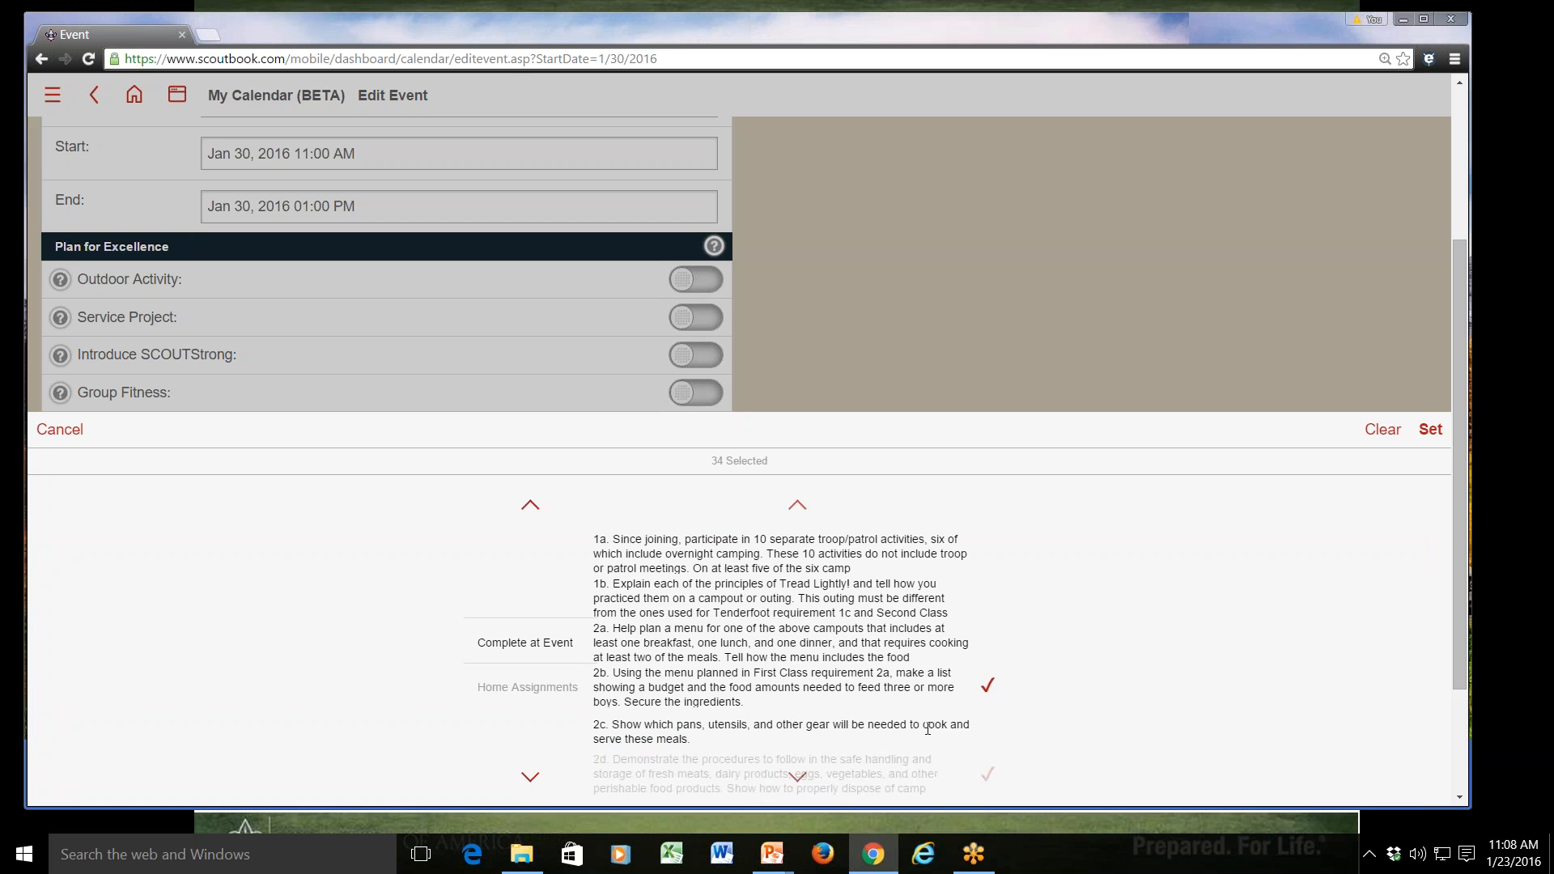
scroll(927, 728, down, 3)
scroll(927, 728, down, 1)
click(928, 729)
scroll(923, 730, down, 4)
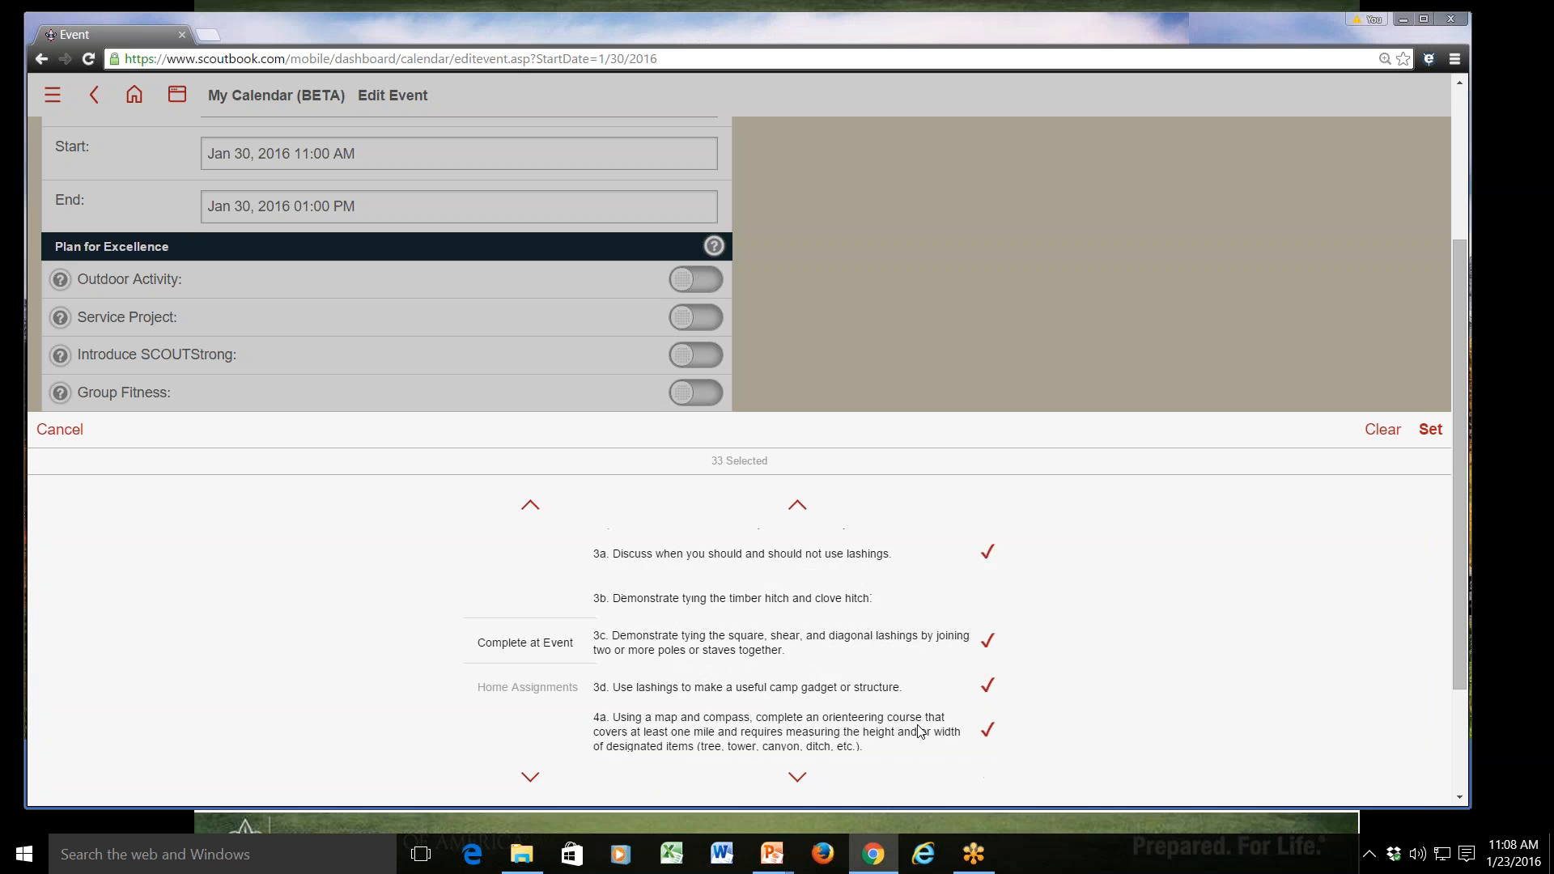
click(920, 731)
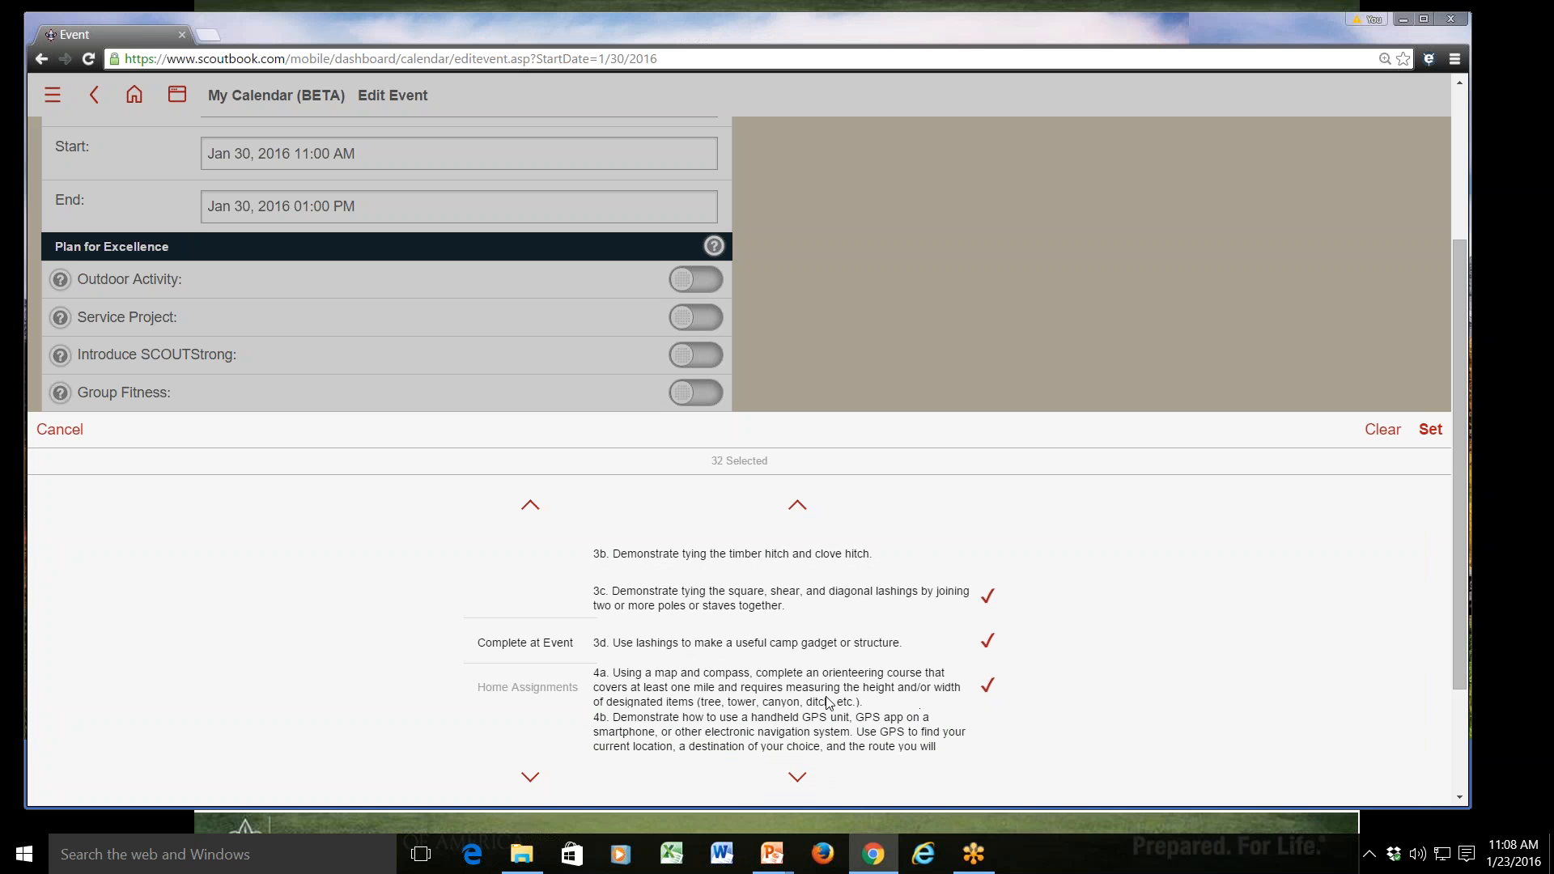
scroll(829, 703, down, 2)
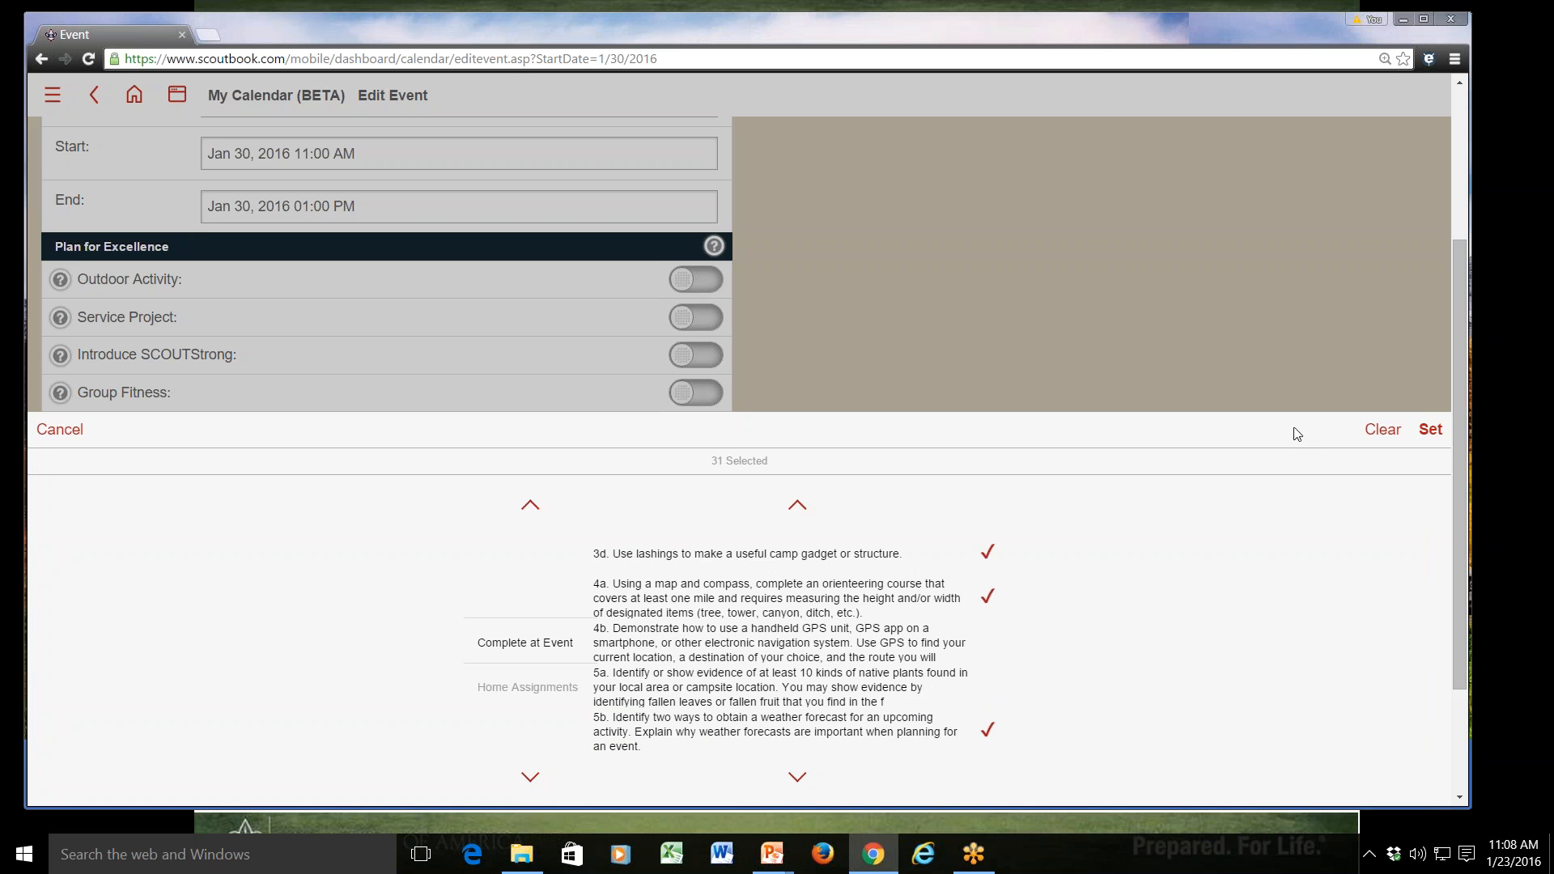
click(1430, 429)
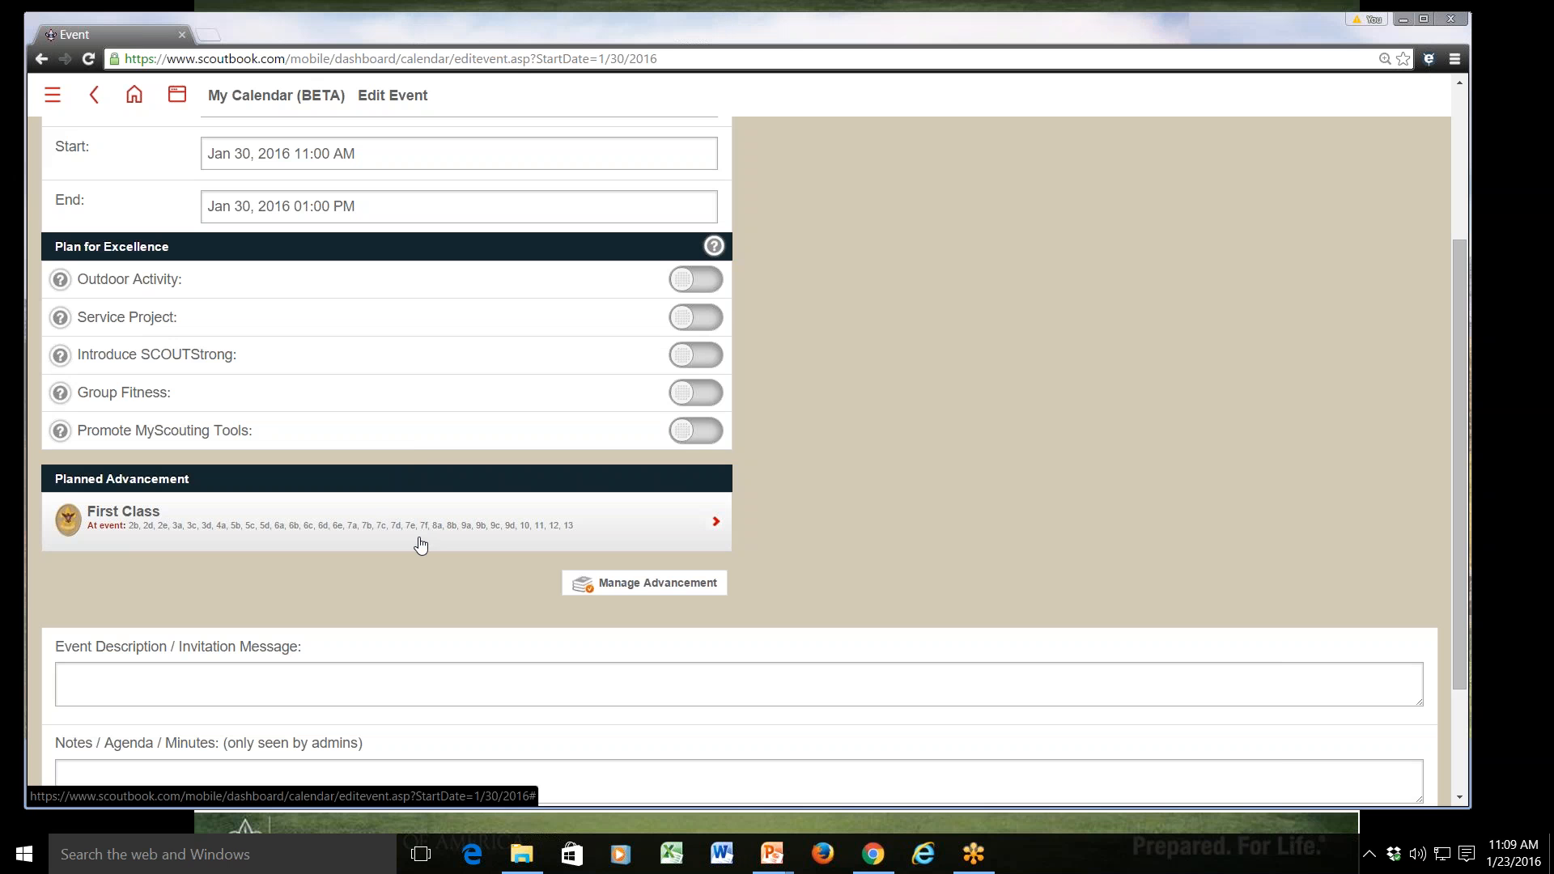
Step: Clear the First Class rank from the event's planned advancement
click(643, 589)
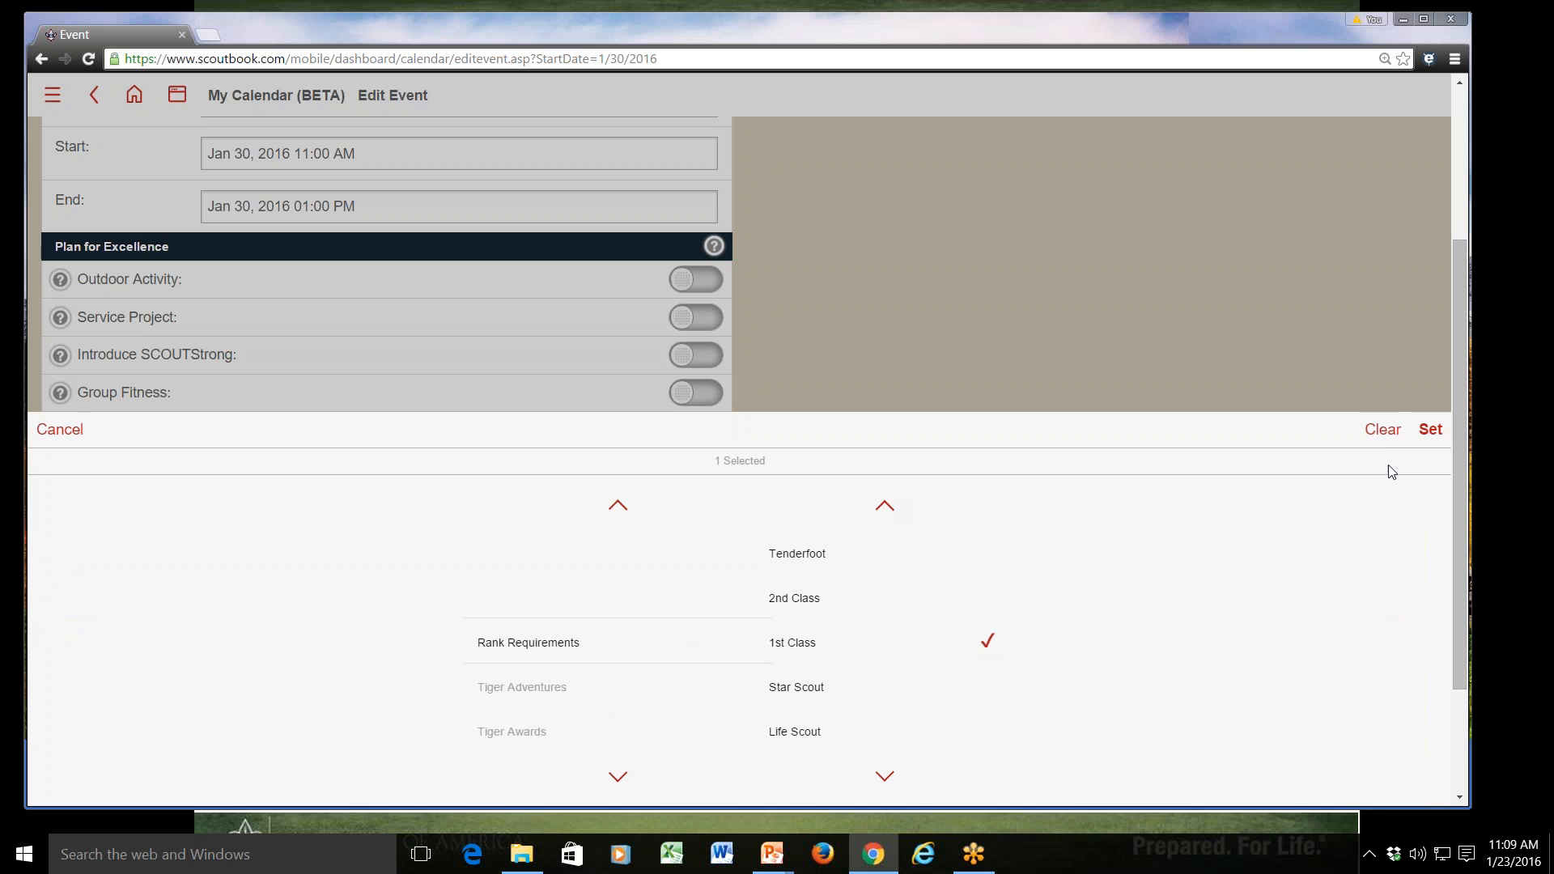
click(1380, 429)
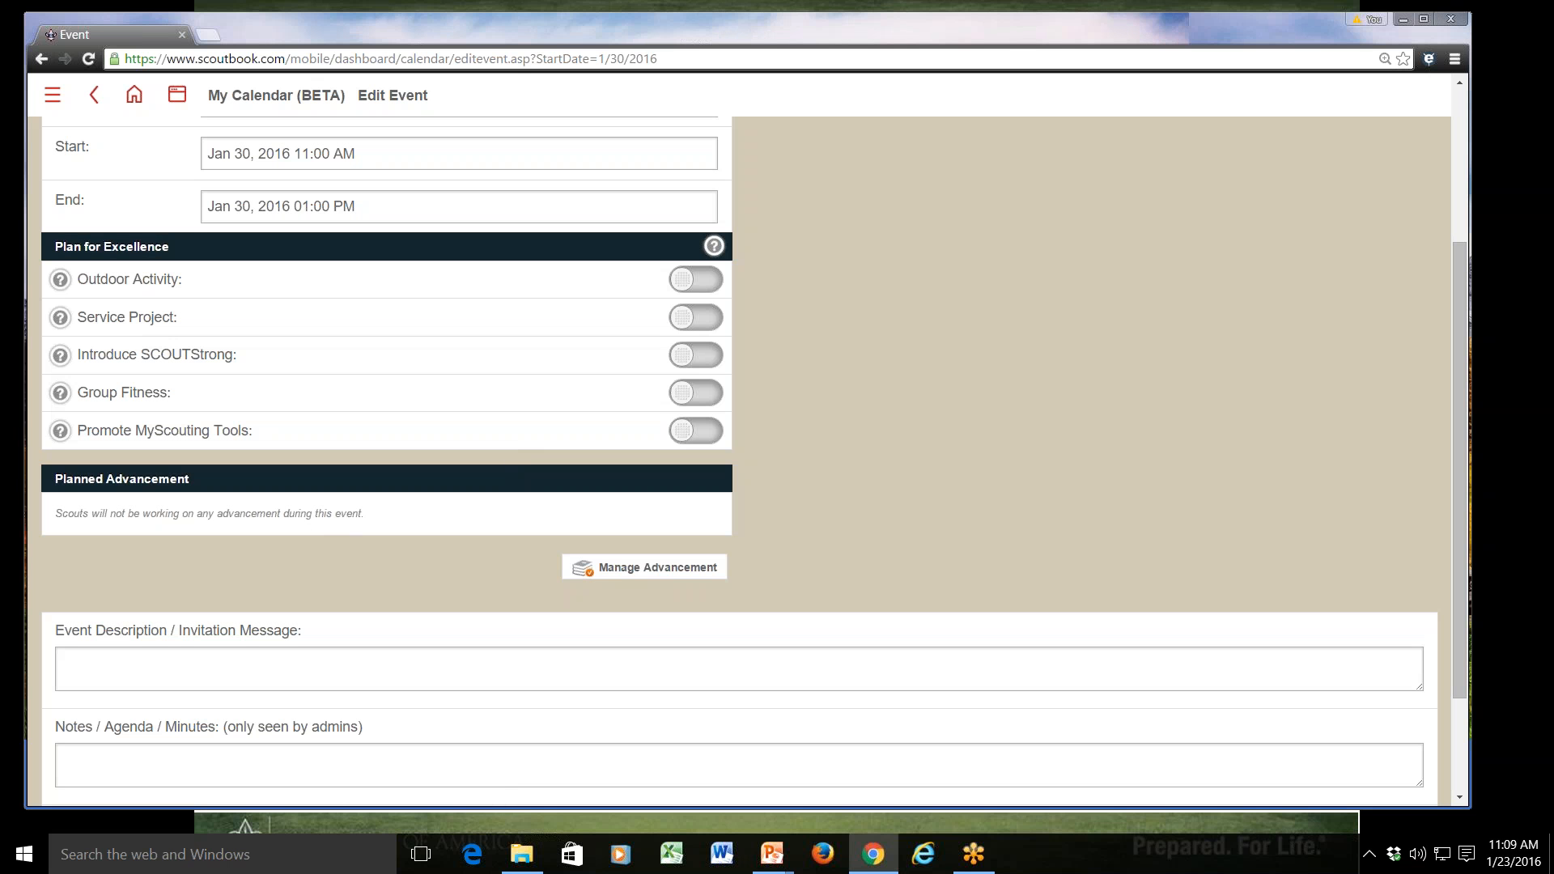
Step: Add the Communication merit badge to the event's planned advancement
click(645, 566)
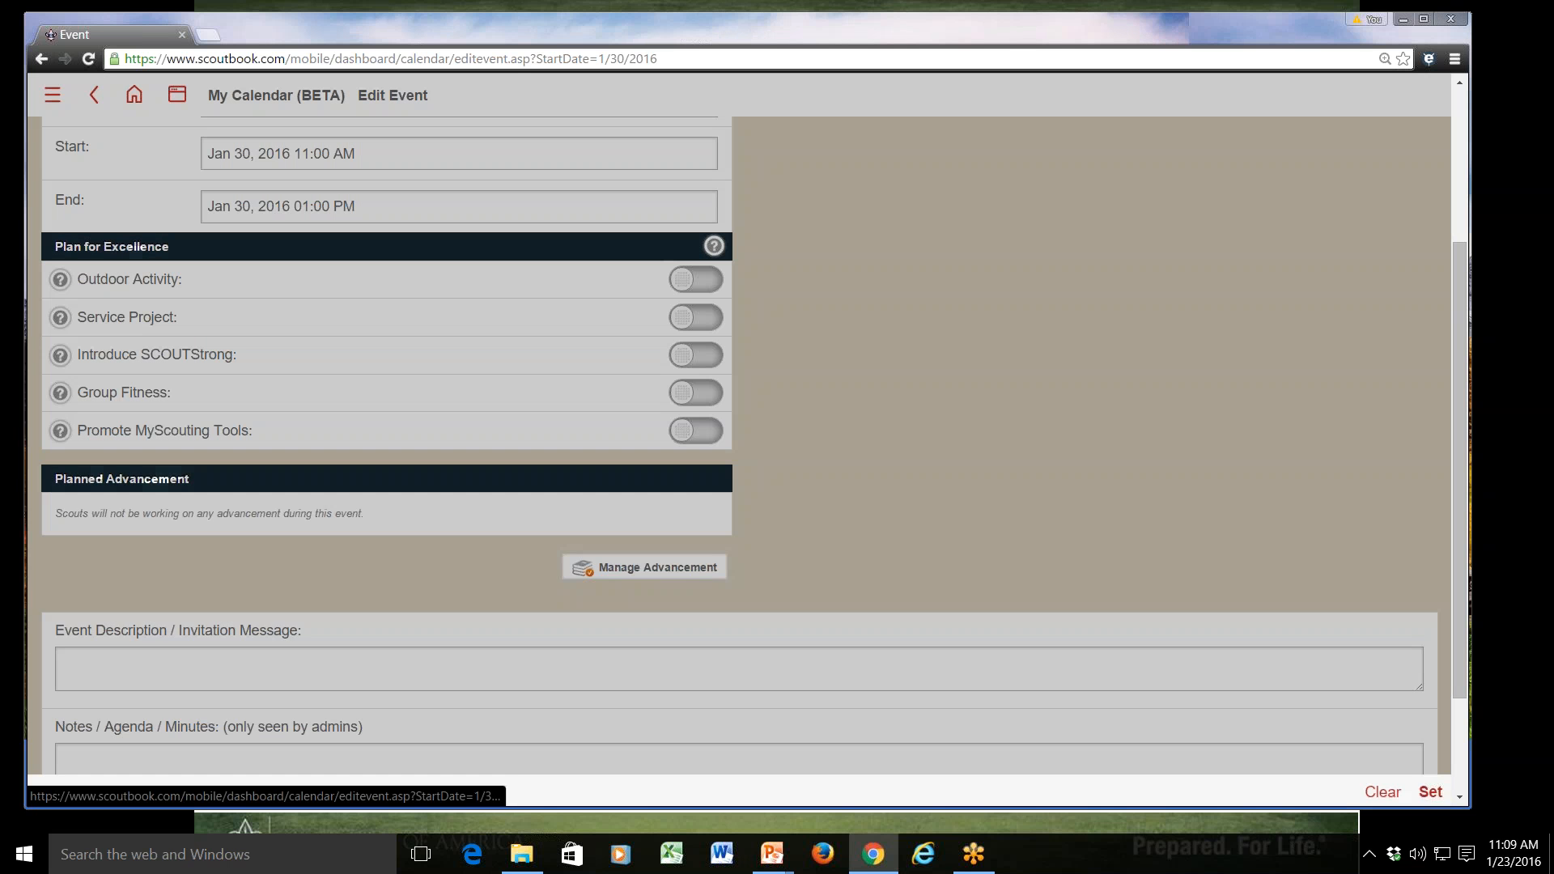
scroll(625, 684, down, 4)
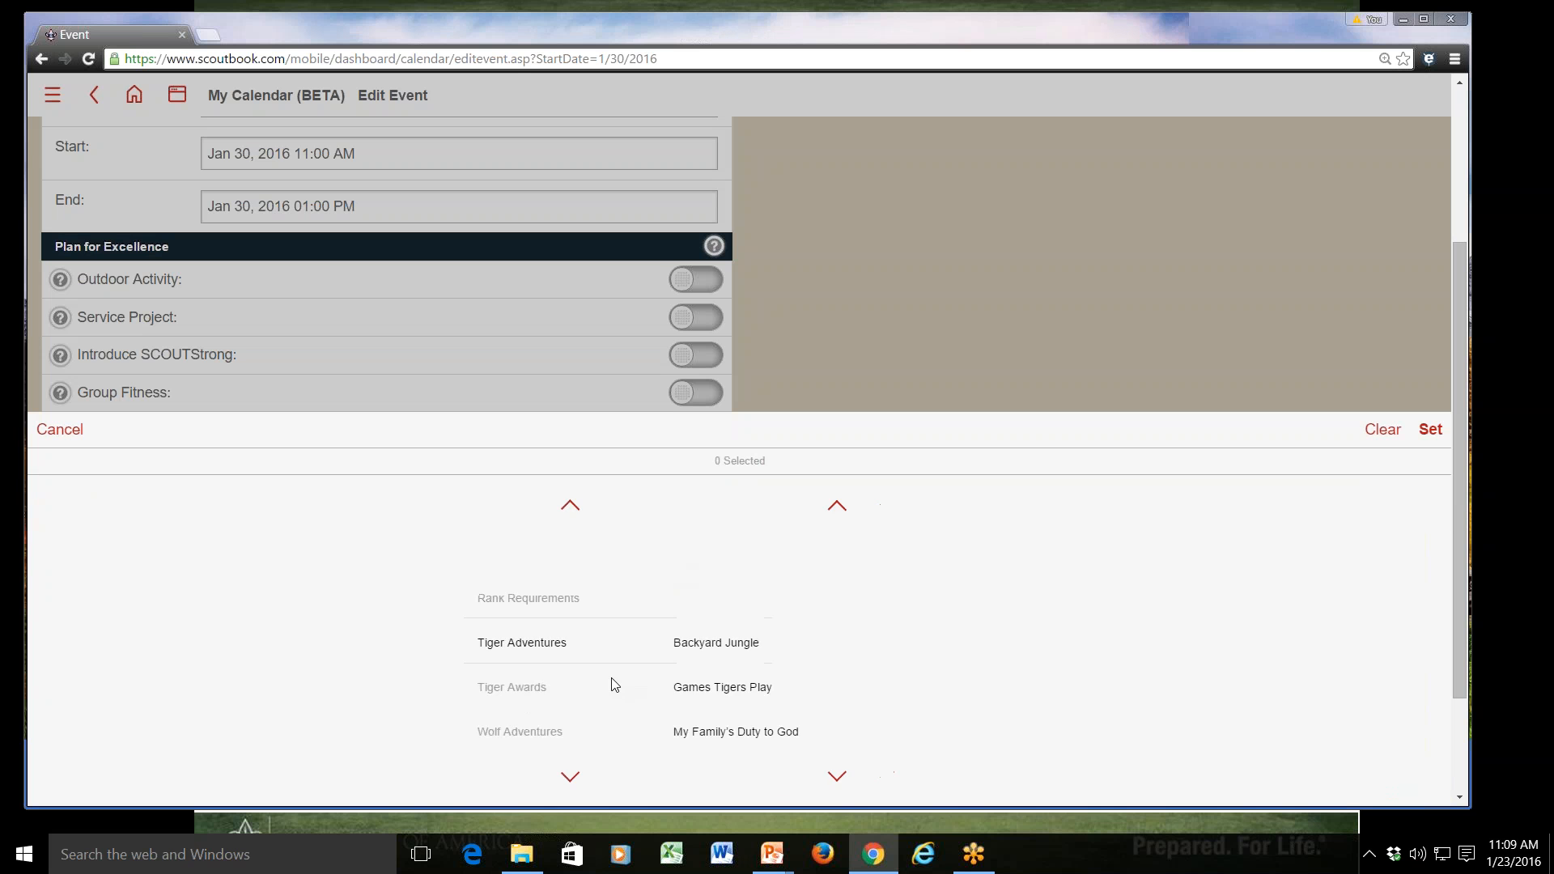
scroll(613, 684, down, 4)
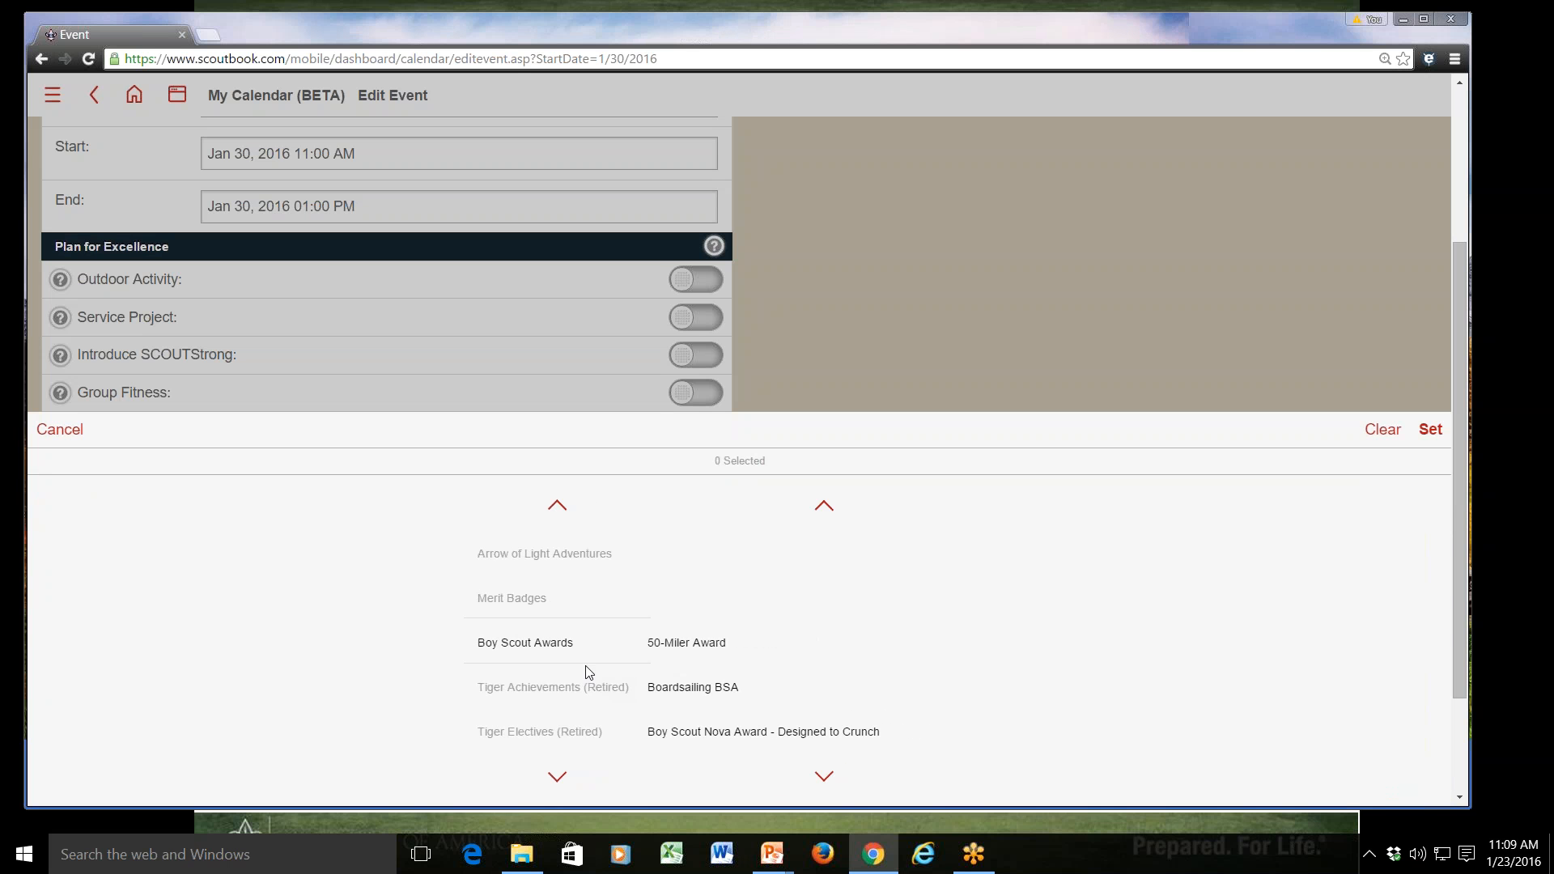
click(538, 600)
scroll(790, 647, down, 13)
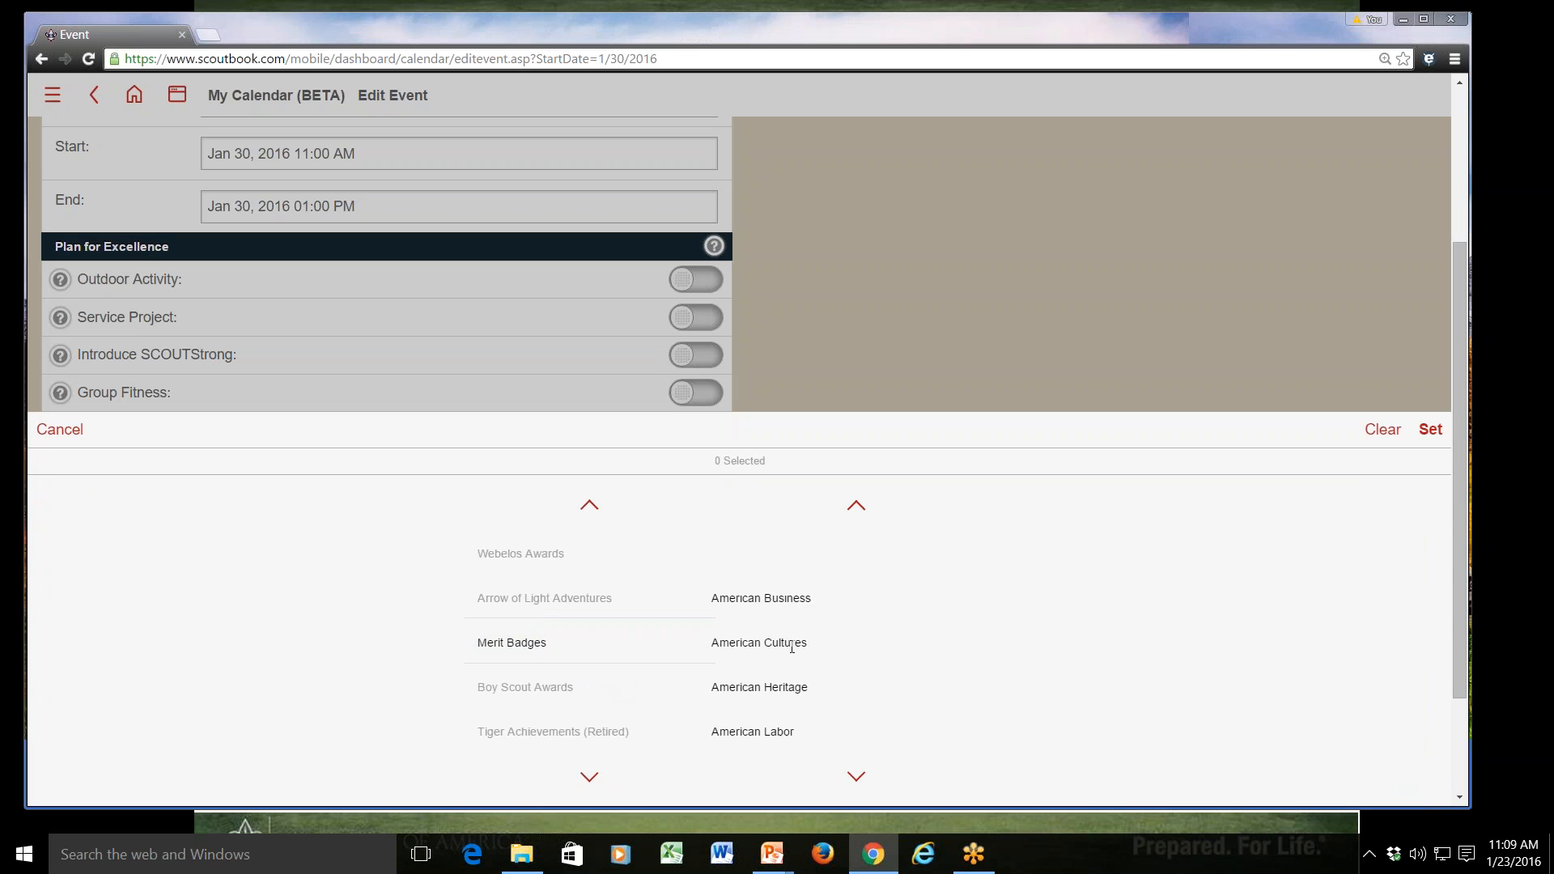
scroll(789, 648, down, 11)
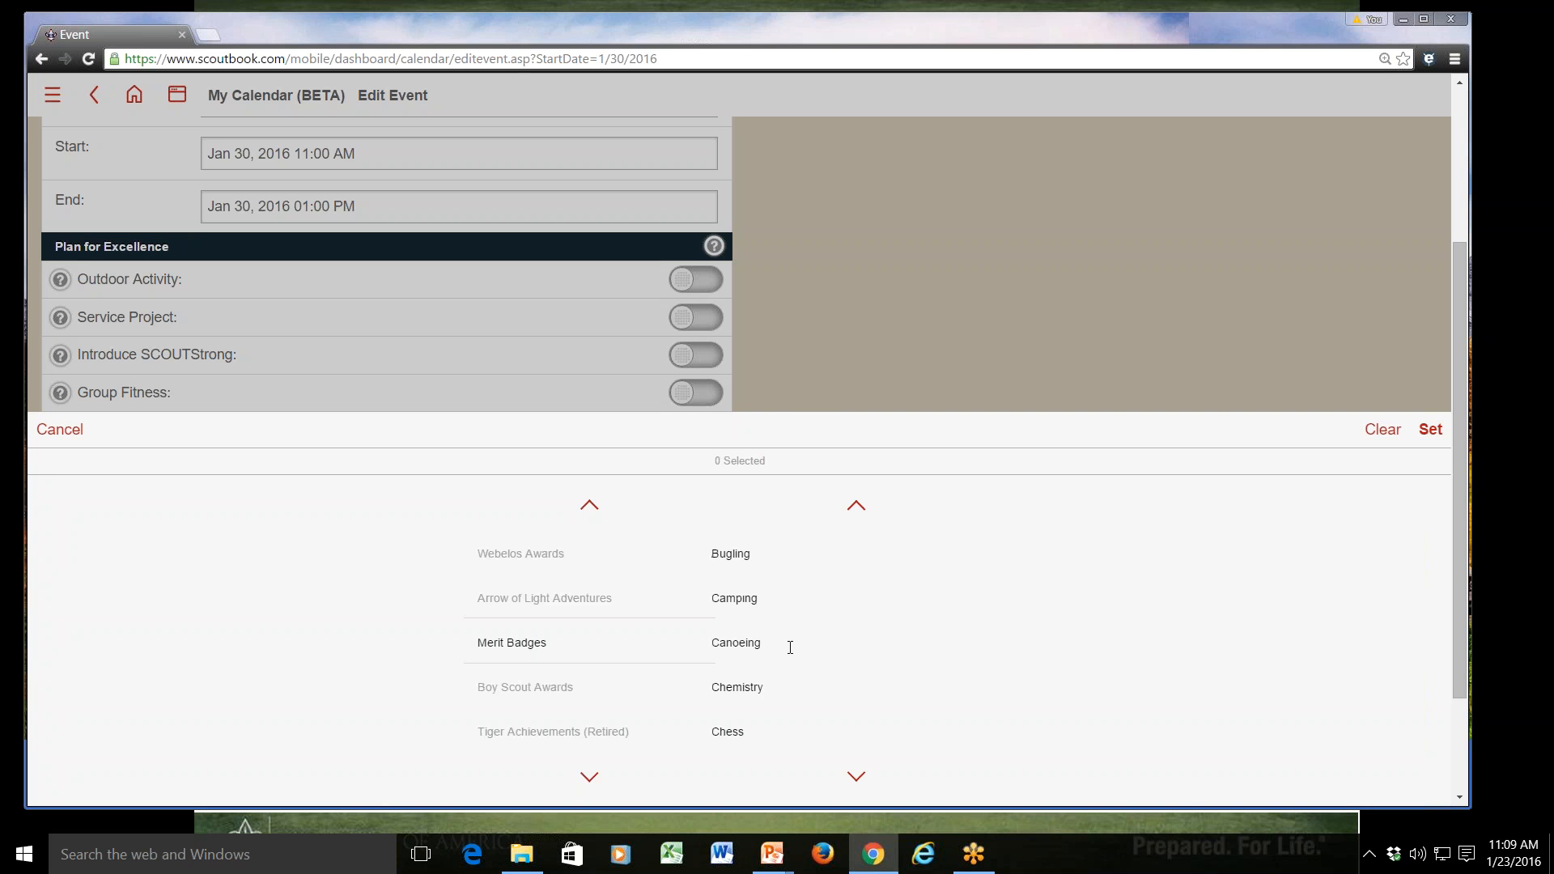
scroll(789, 647, down, 1)
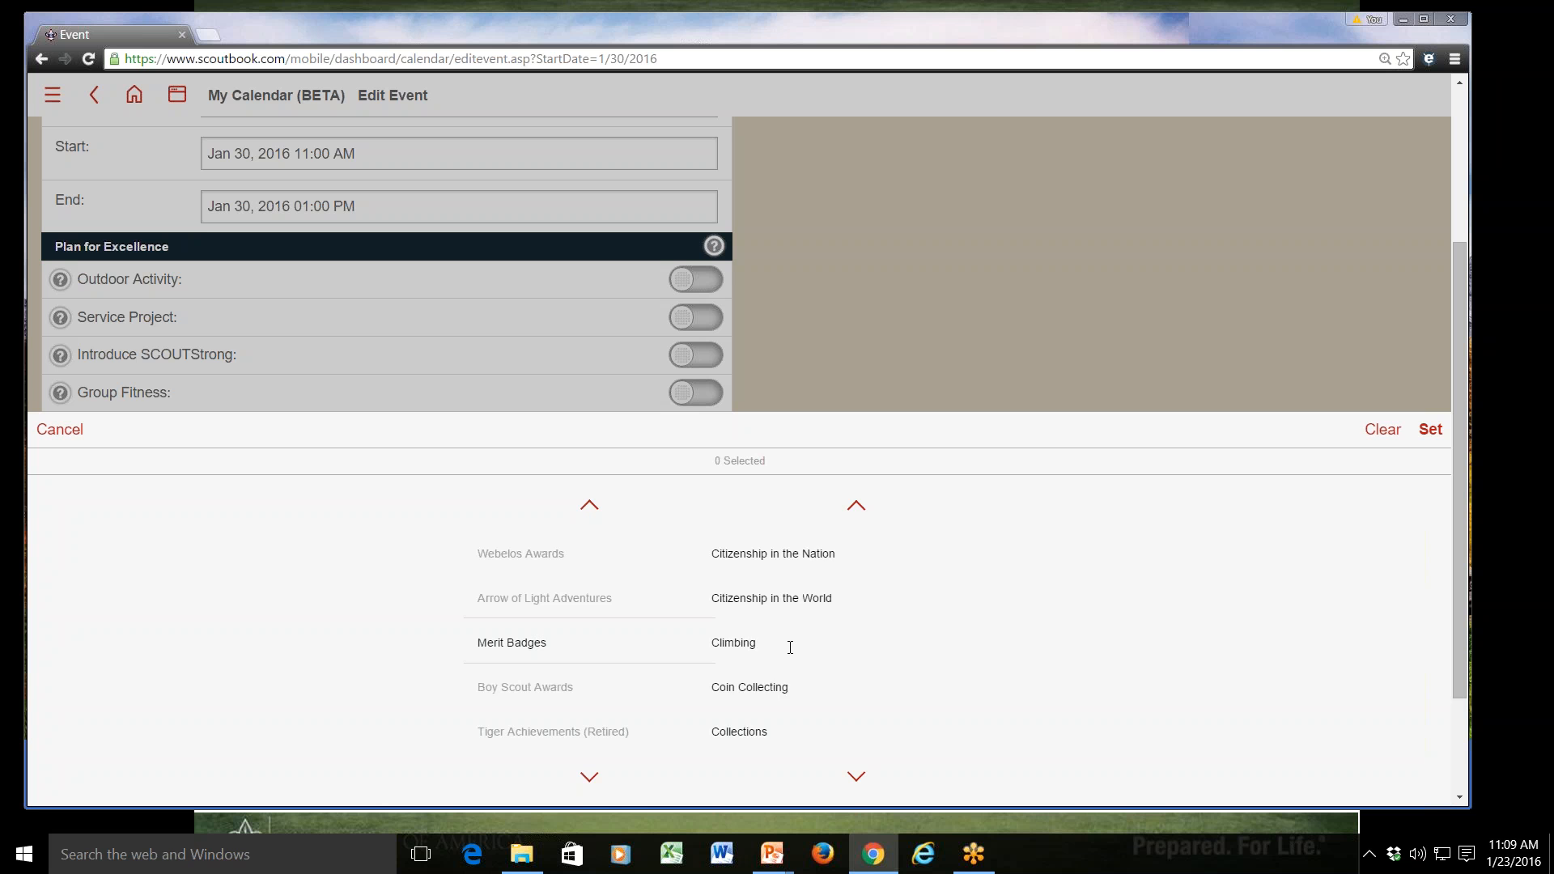
scroll(790, 648, down, 1)
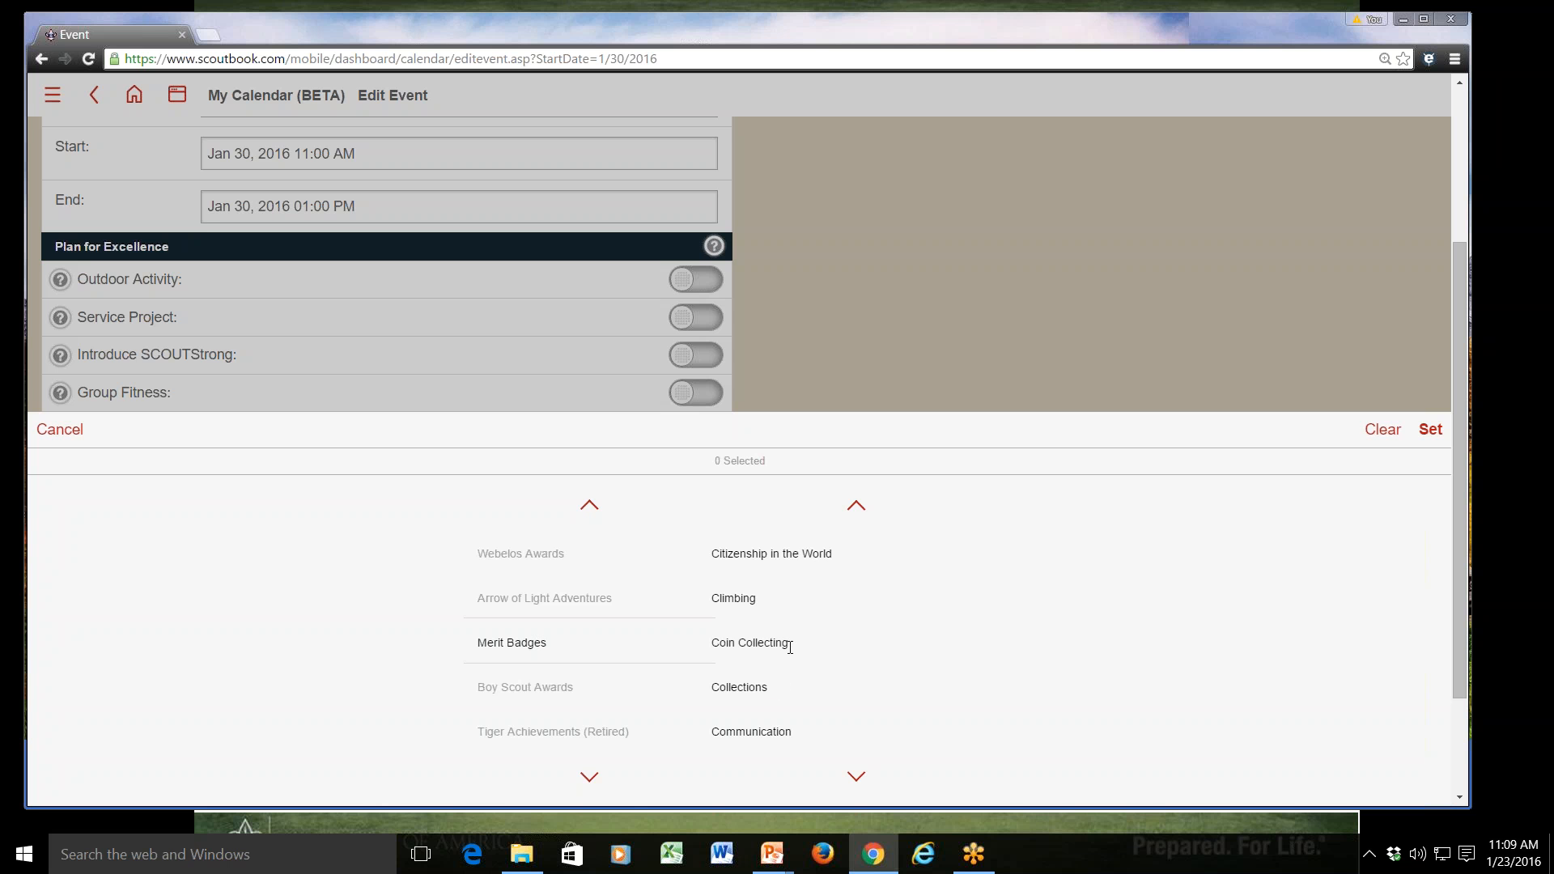
scroll(790, 647, down, 2)
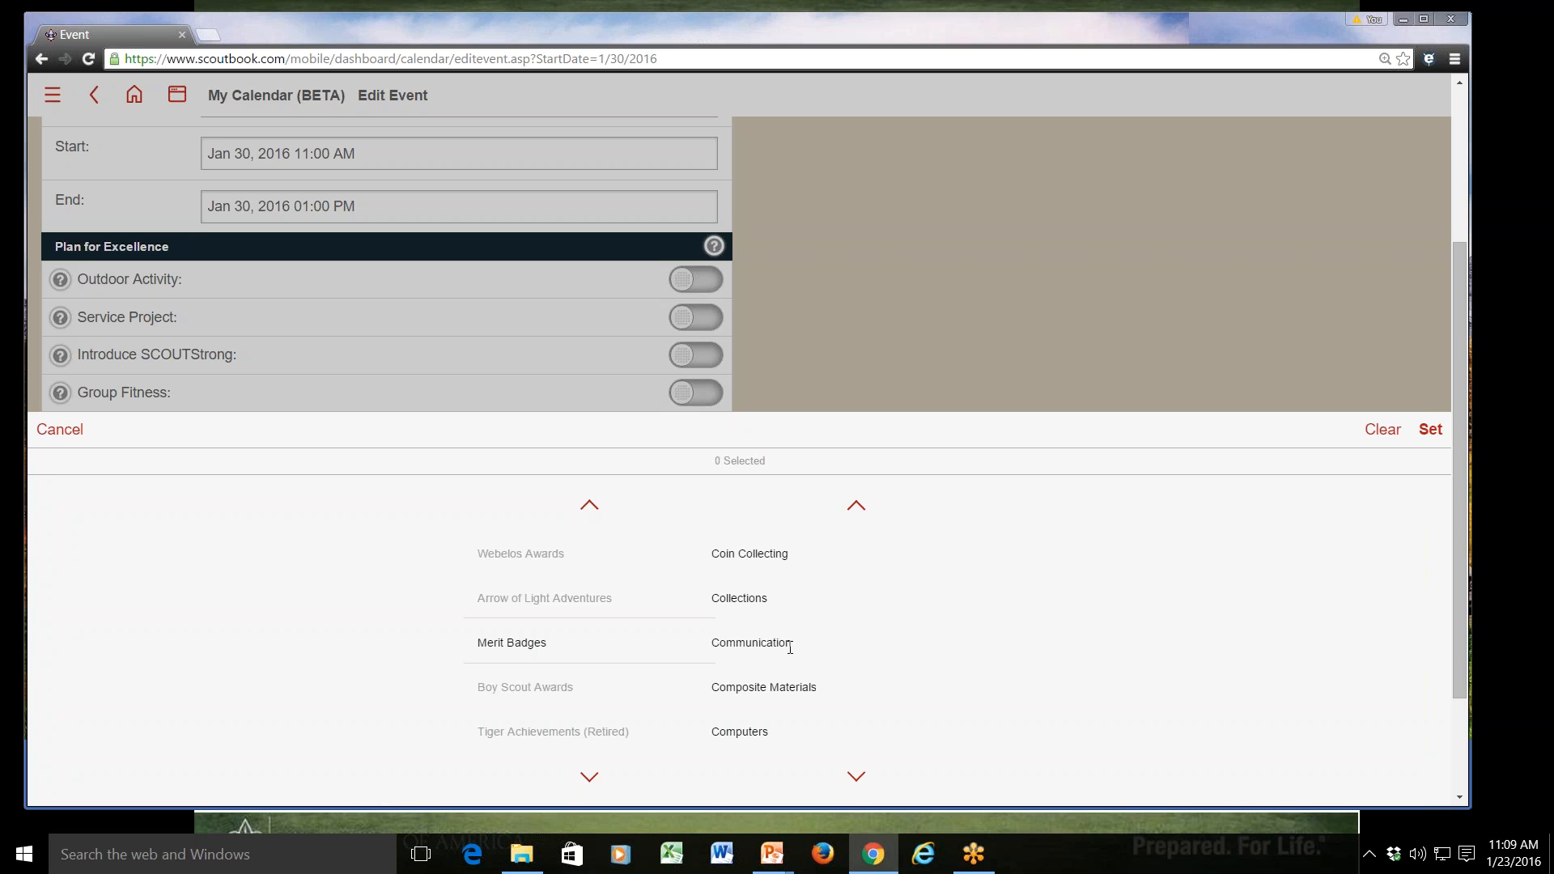
click(778, 643)
click(1431, 429)
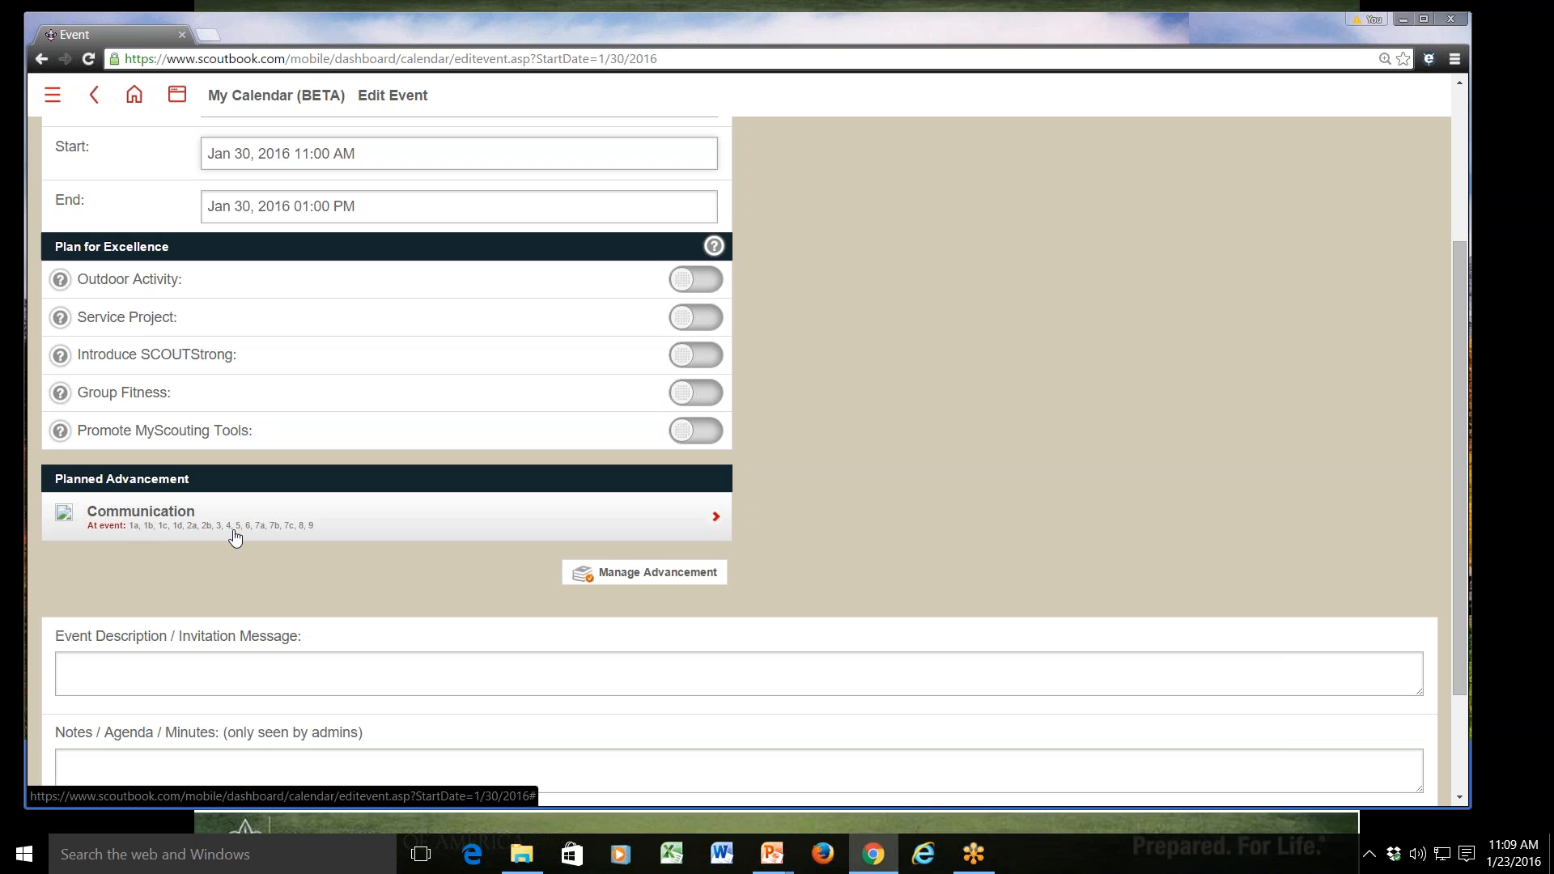
Step: Review the Communication merit badge requirements planned for completion at the event, keeping all of them selected
click(279, 533)
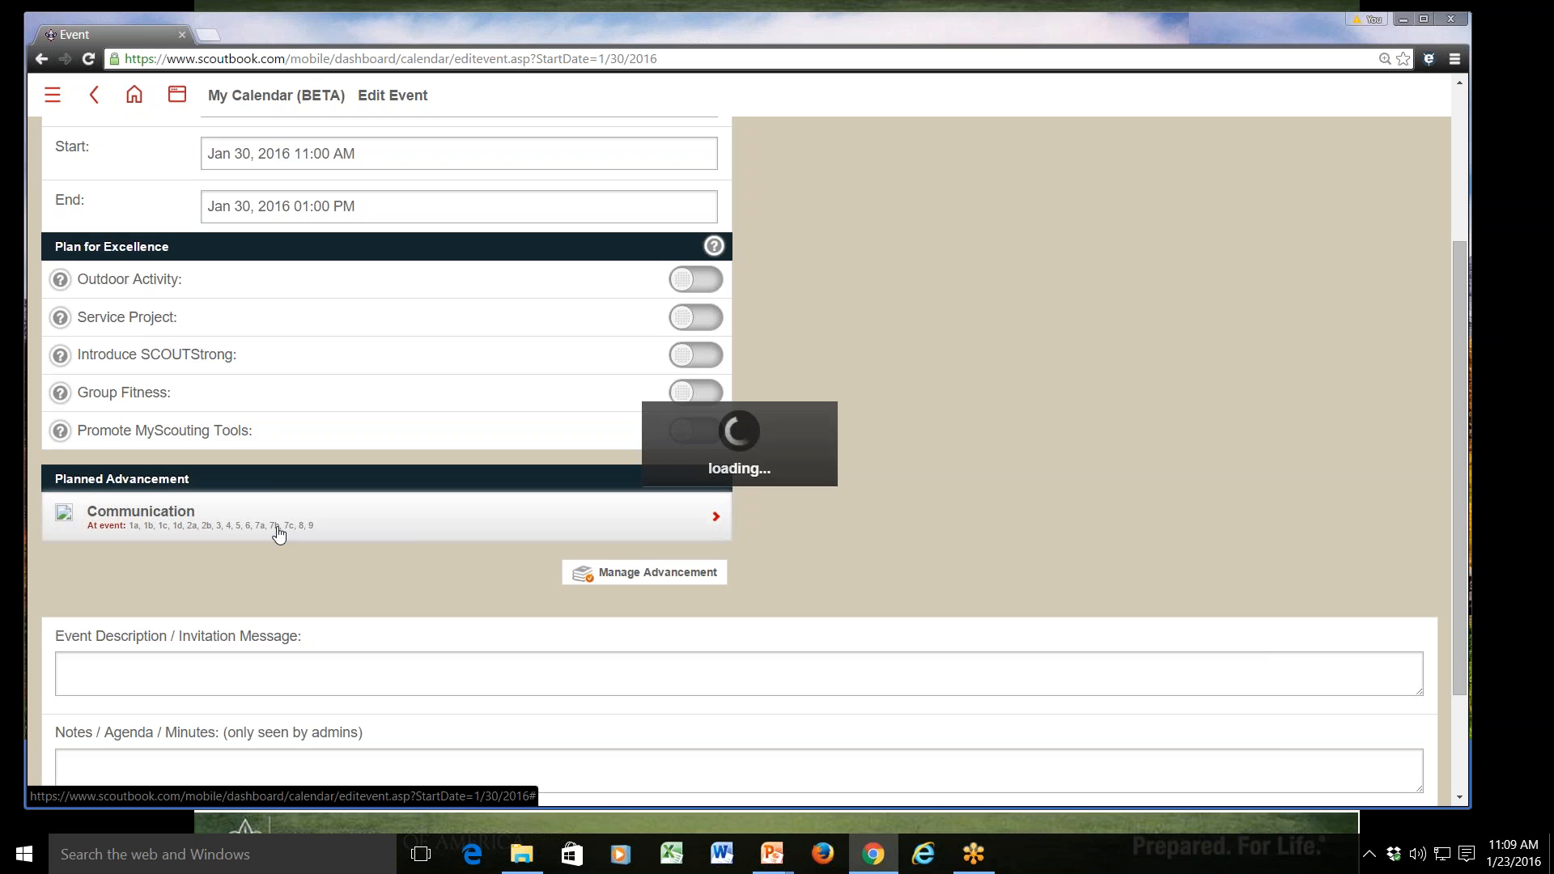
scroll(694, 680, down, 5)
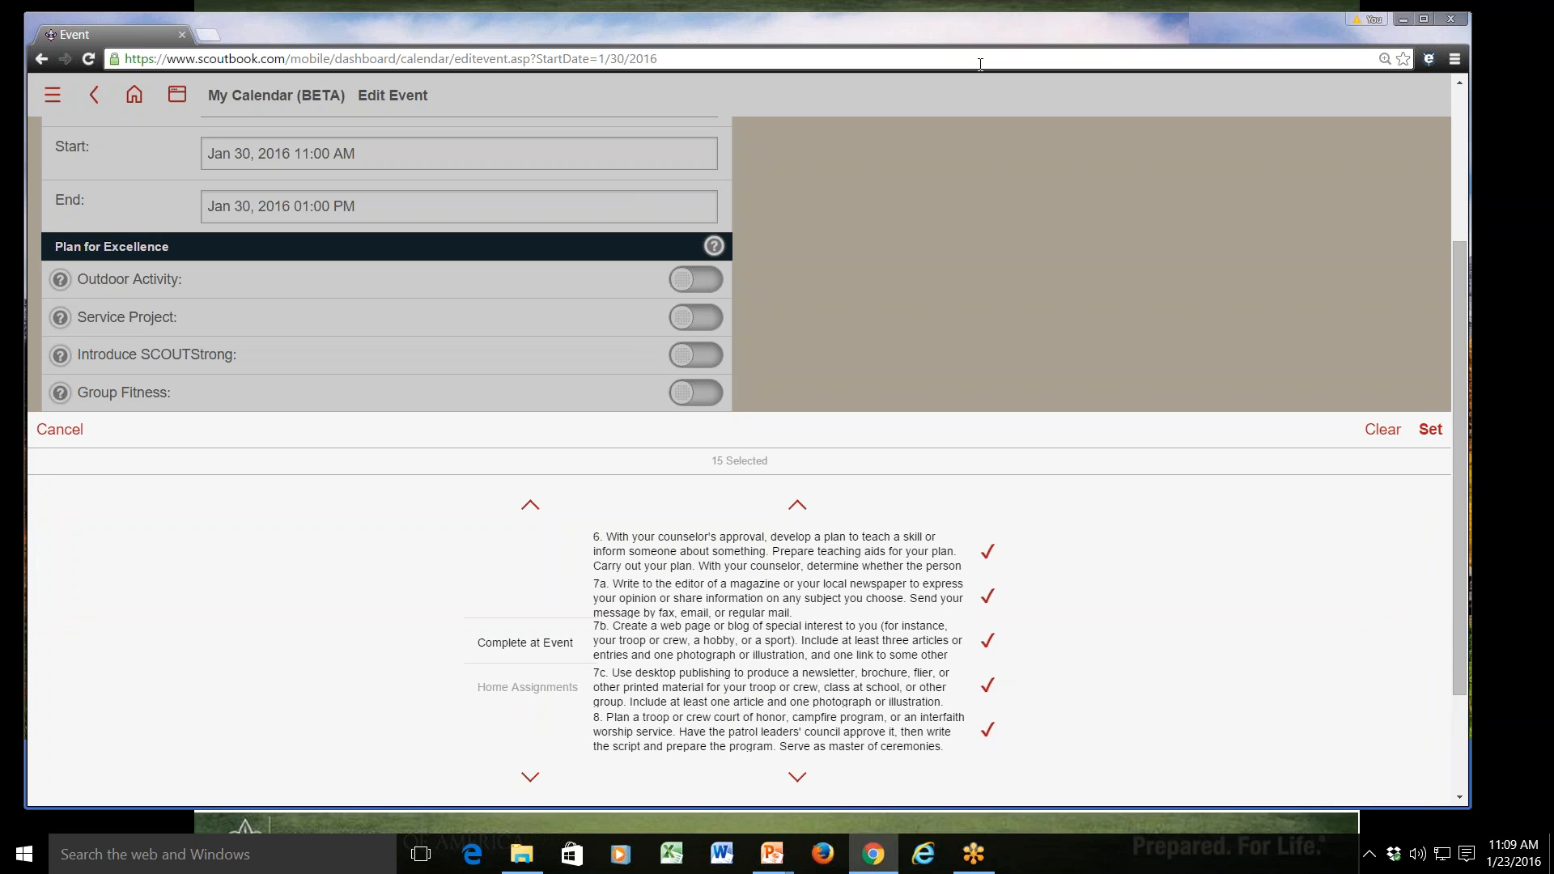
click(1430, 429)
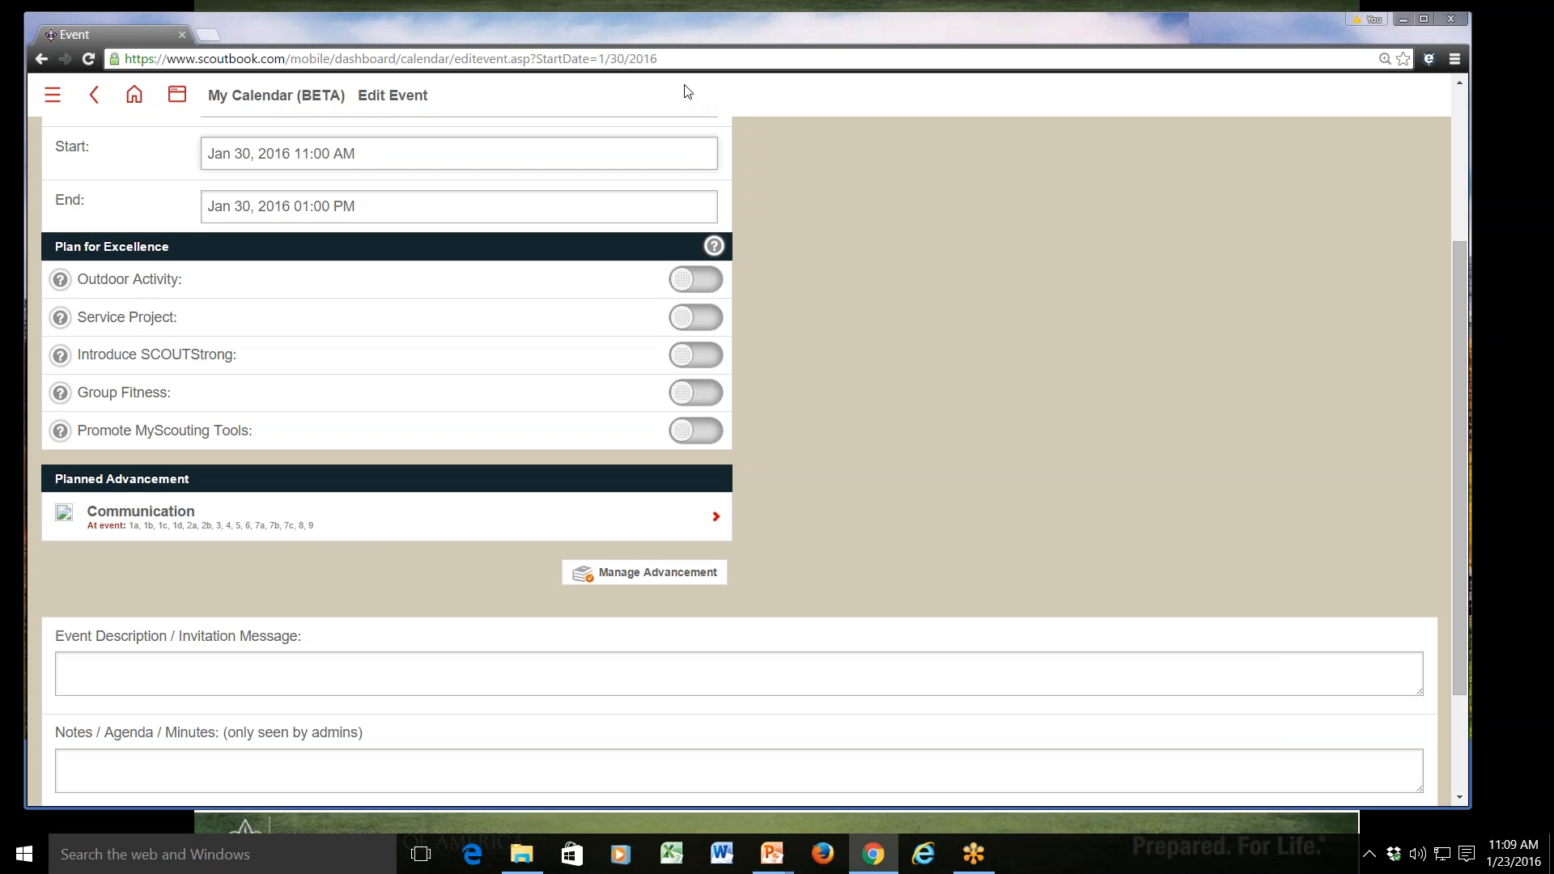
Step: Enter "Go over communications merit badge" as the event description and invitation message, leaving the admin notes empty
click(225, 668)
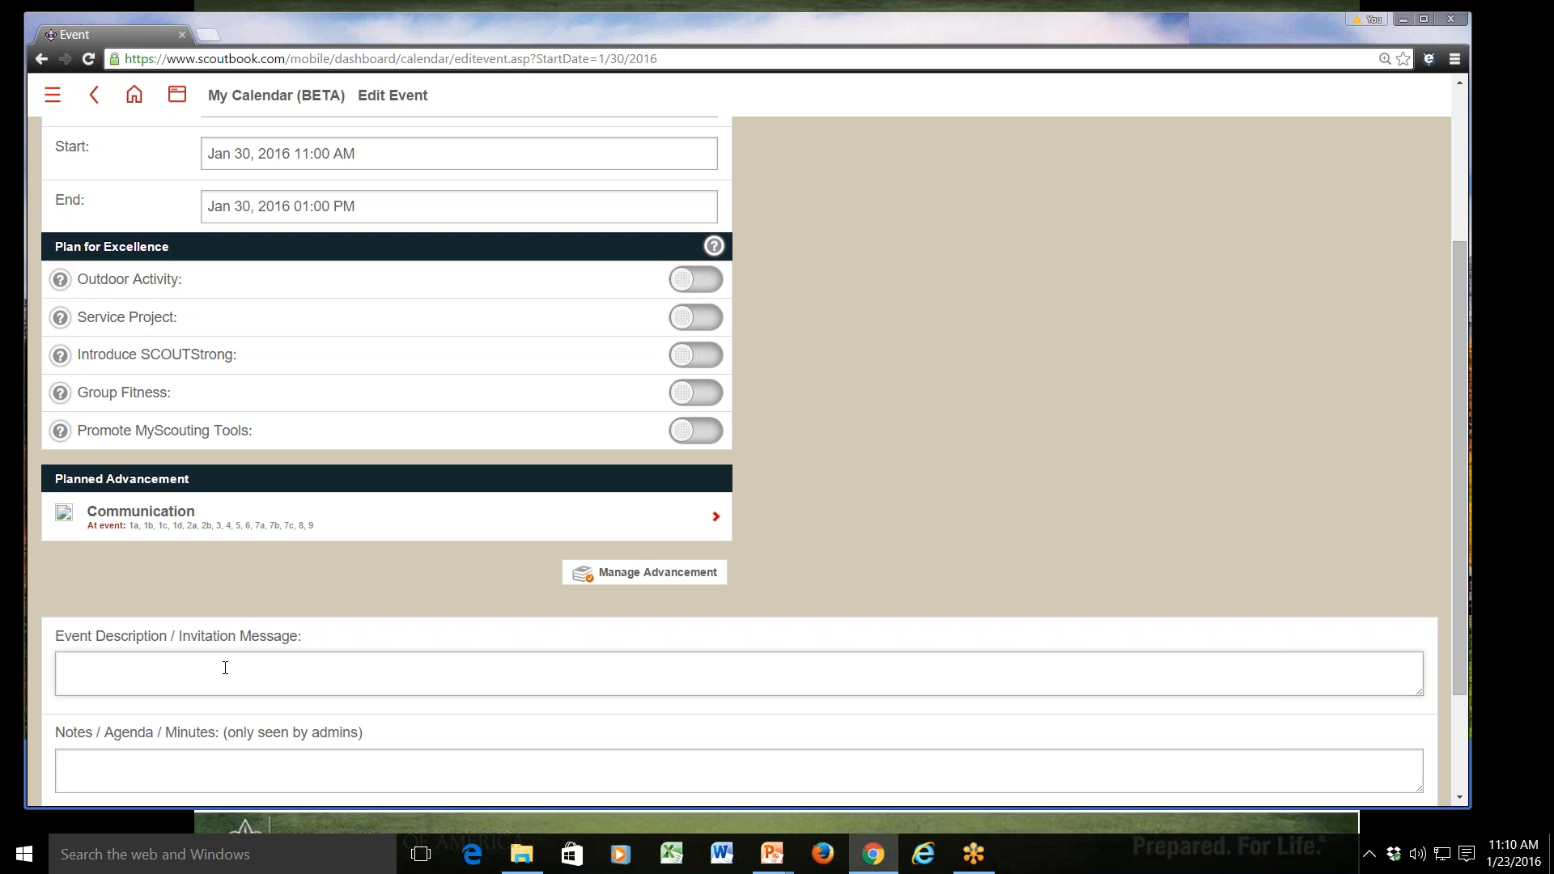
text(Go over communications merit badge)
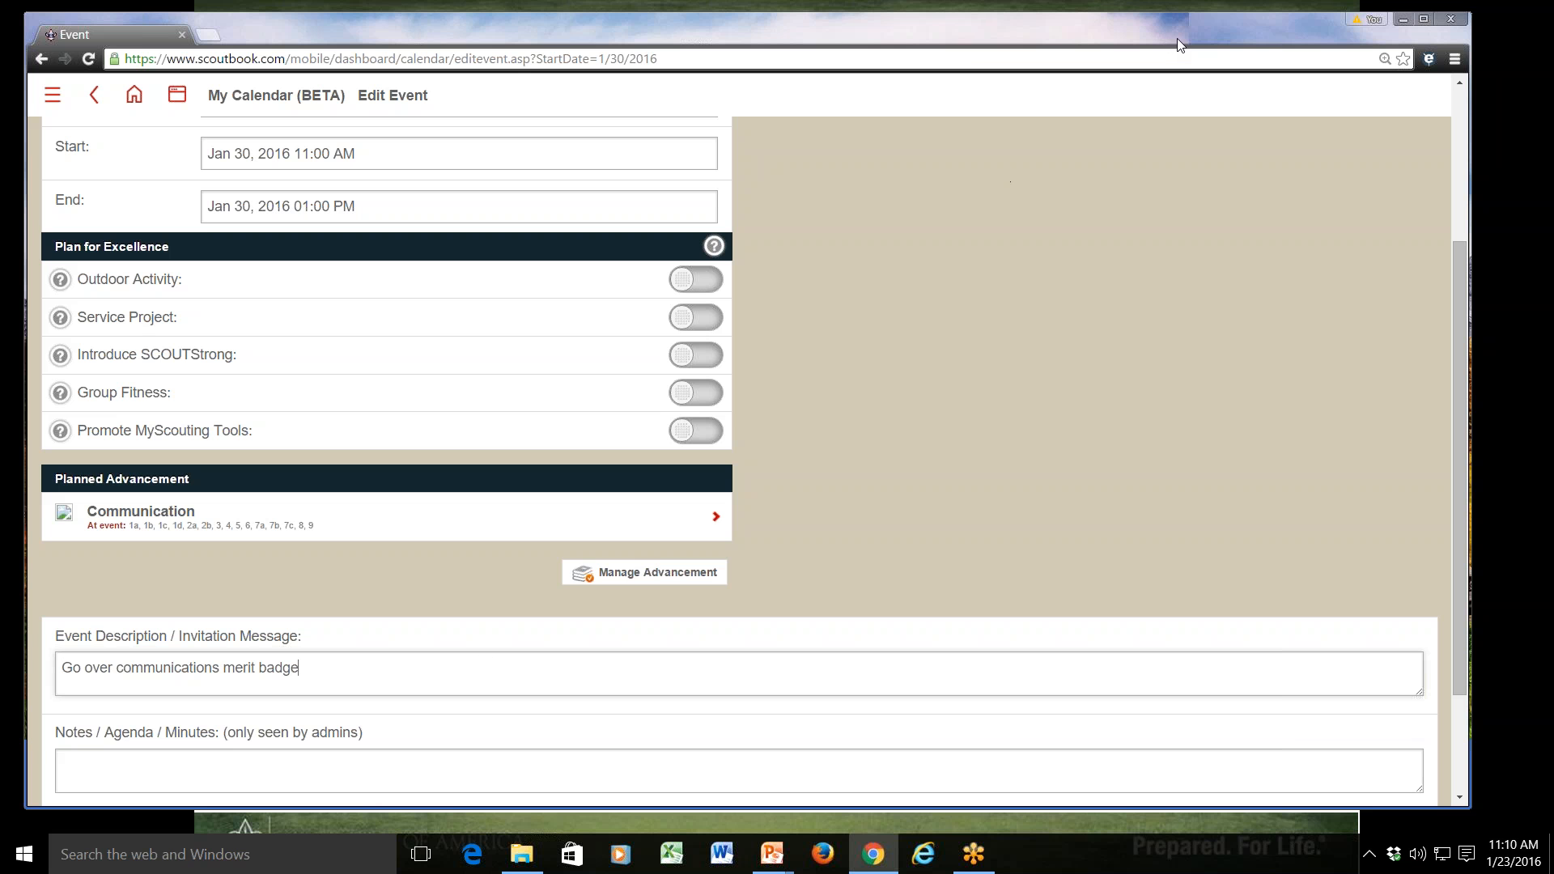
click(127, 751)
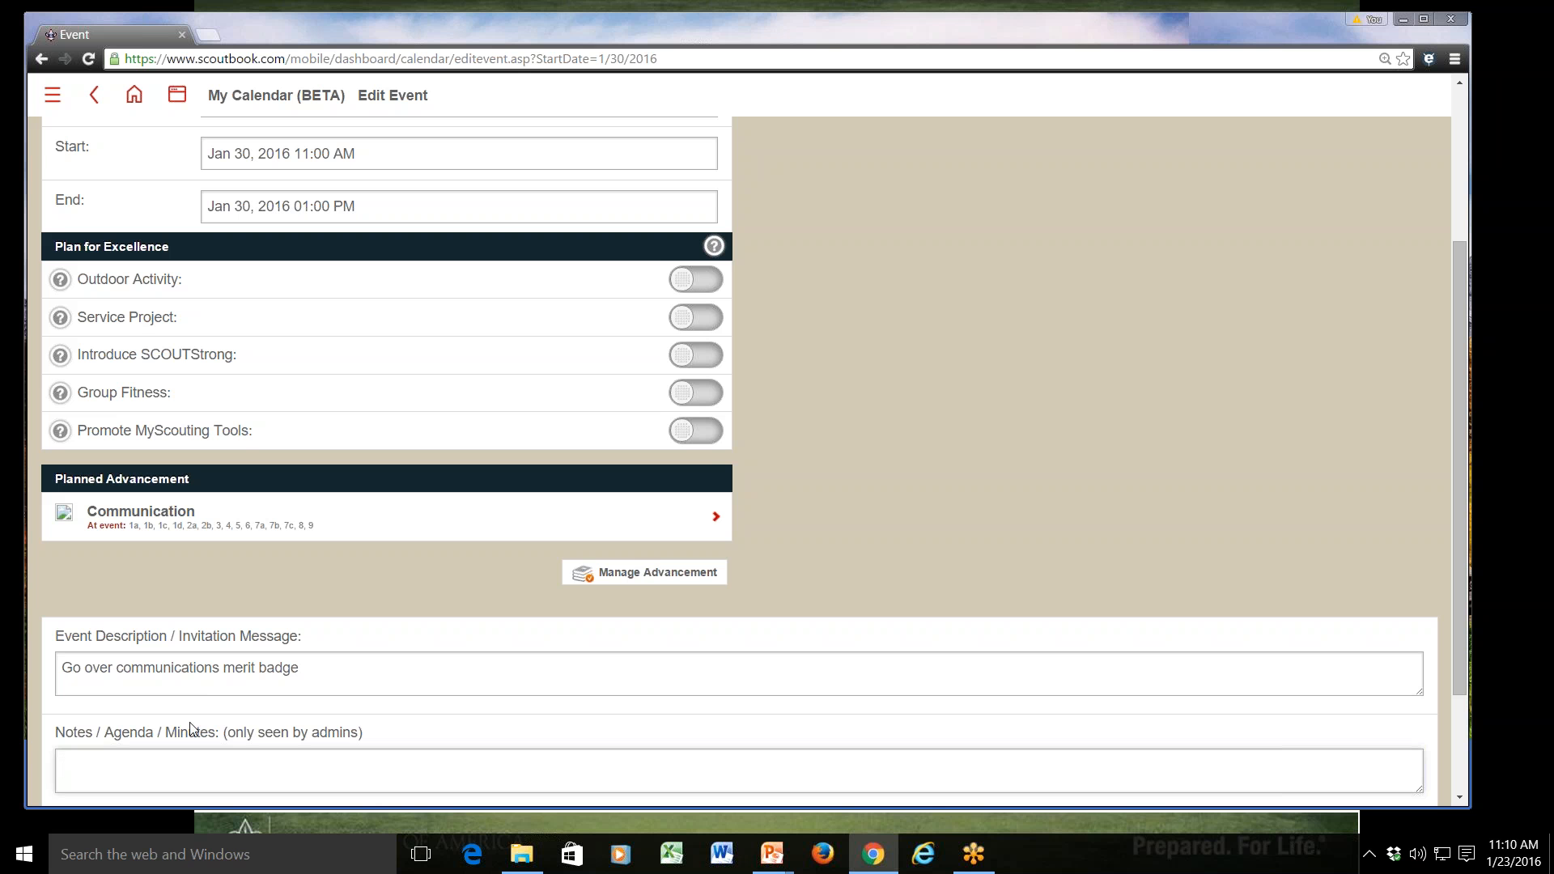
scroll(191, 729, down, 2)
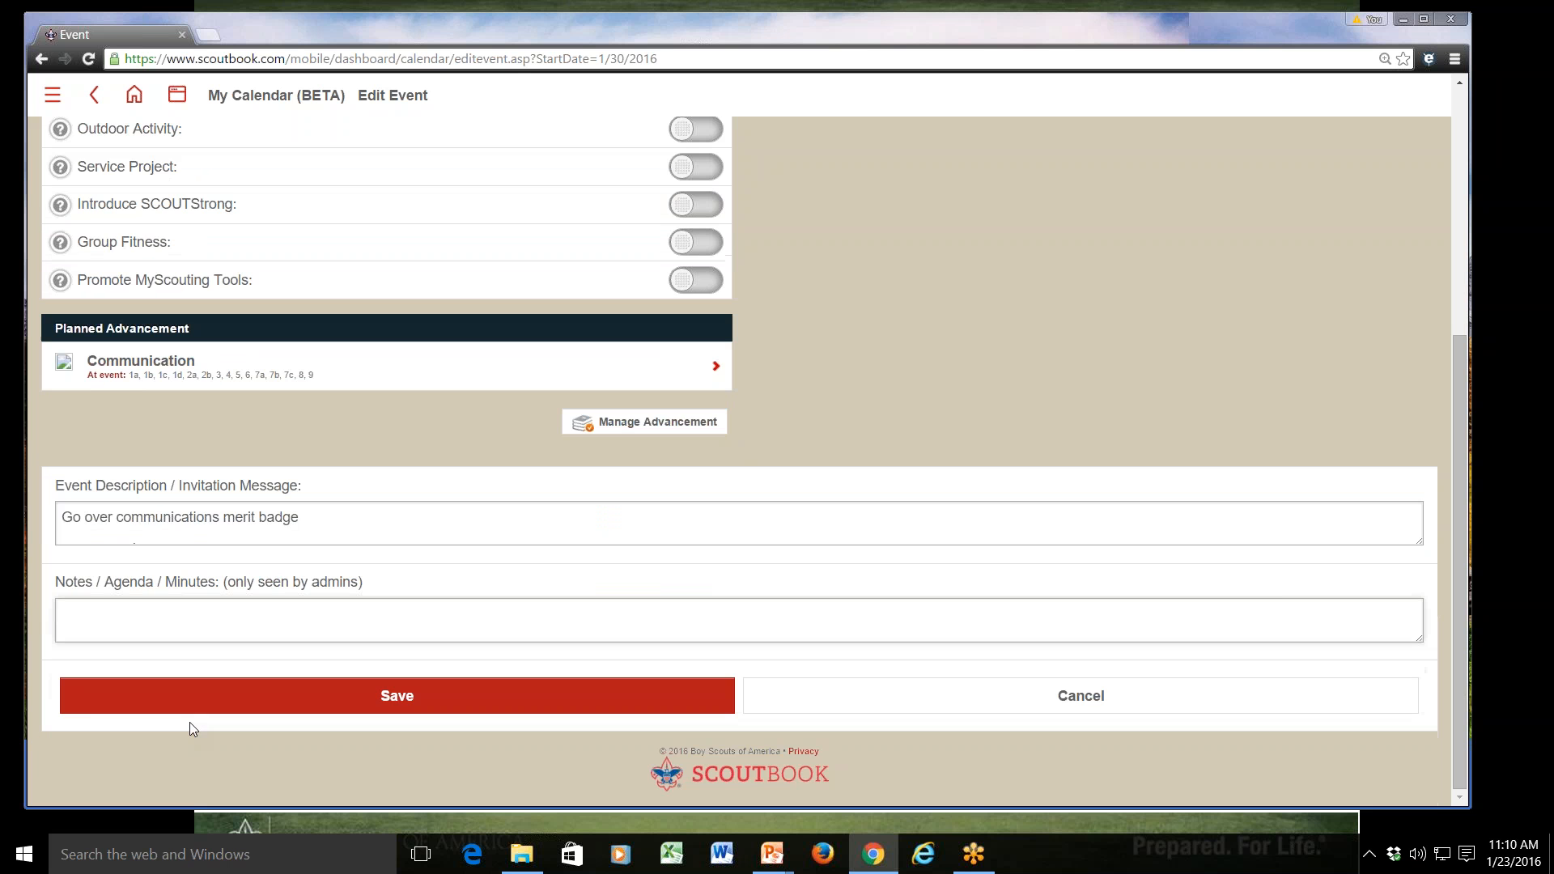
Step: Open the event's invitee selection and choose the Scout to invite from the Scouts group
scroll(191, 728, up, 5)
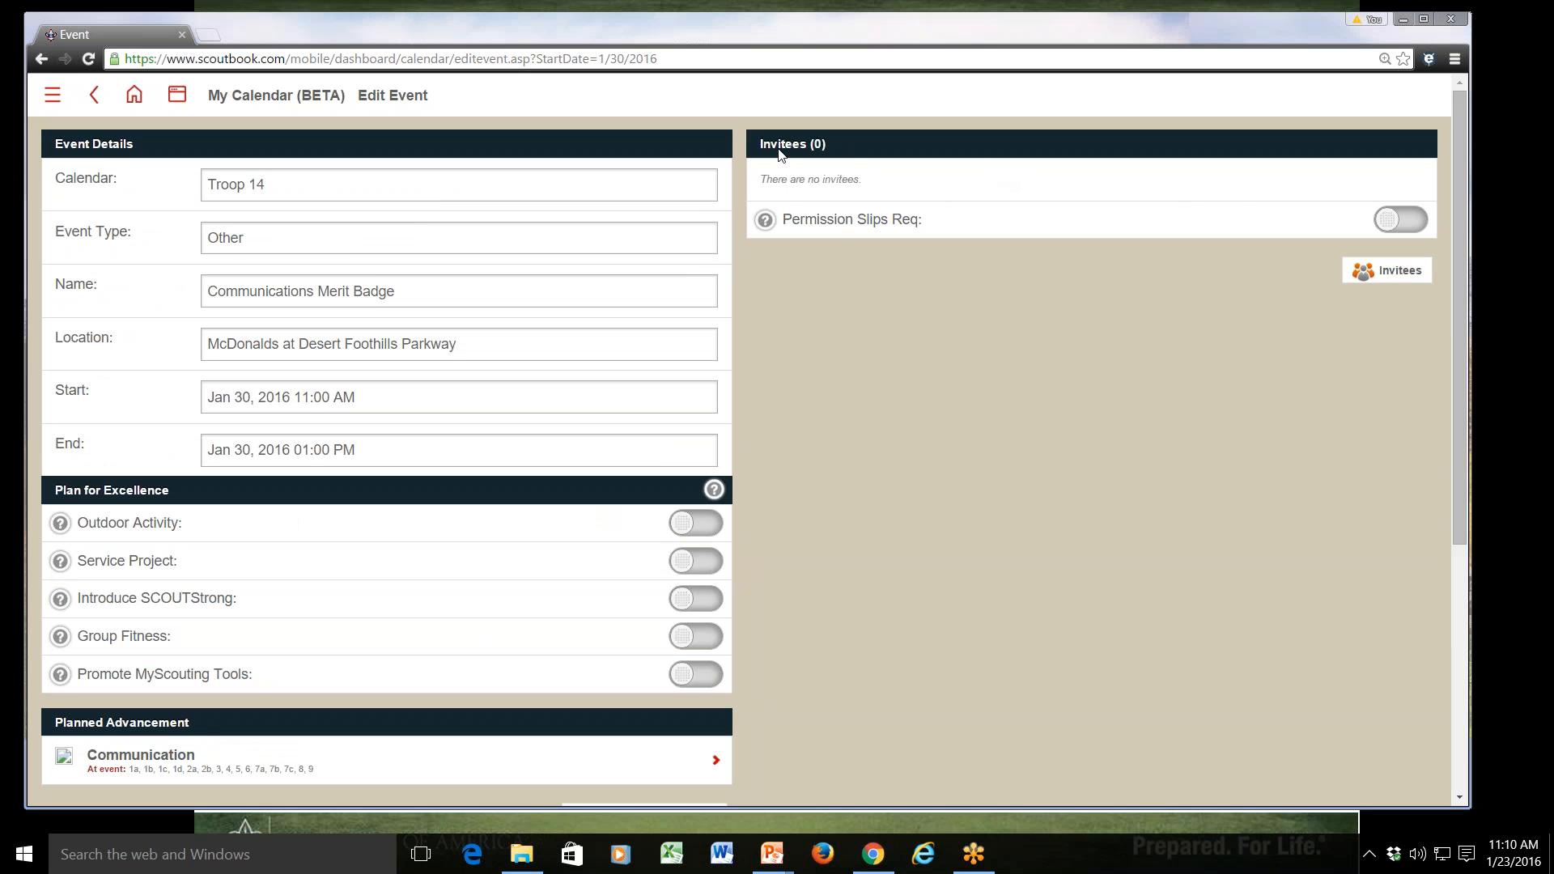
click(1386, 270)
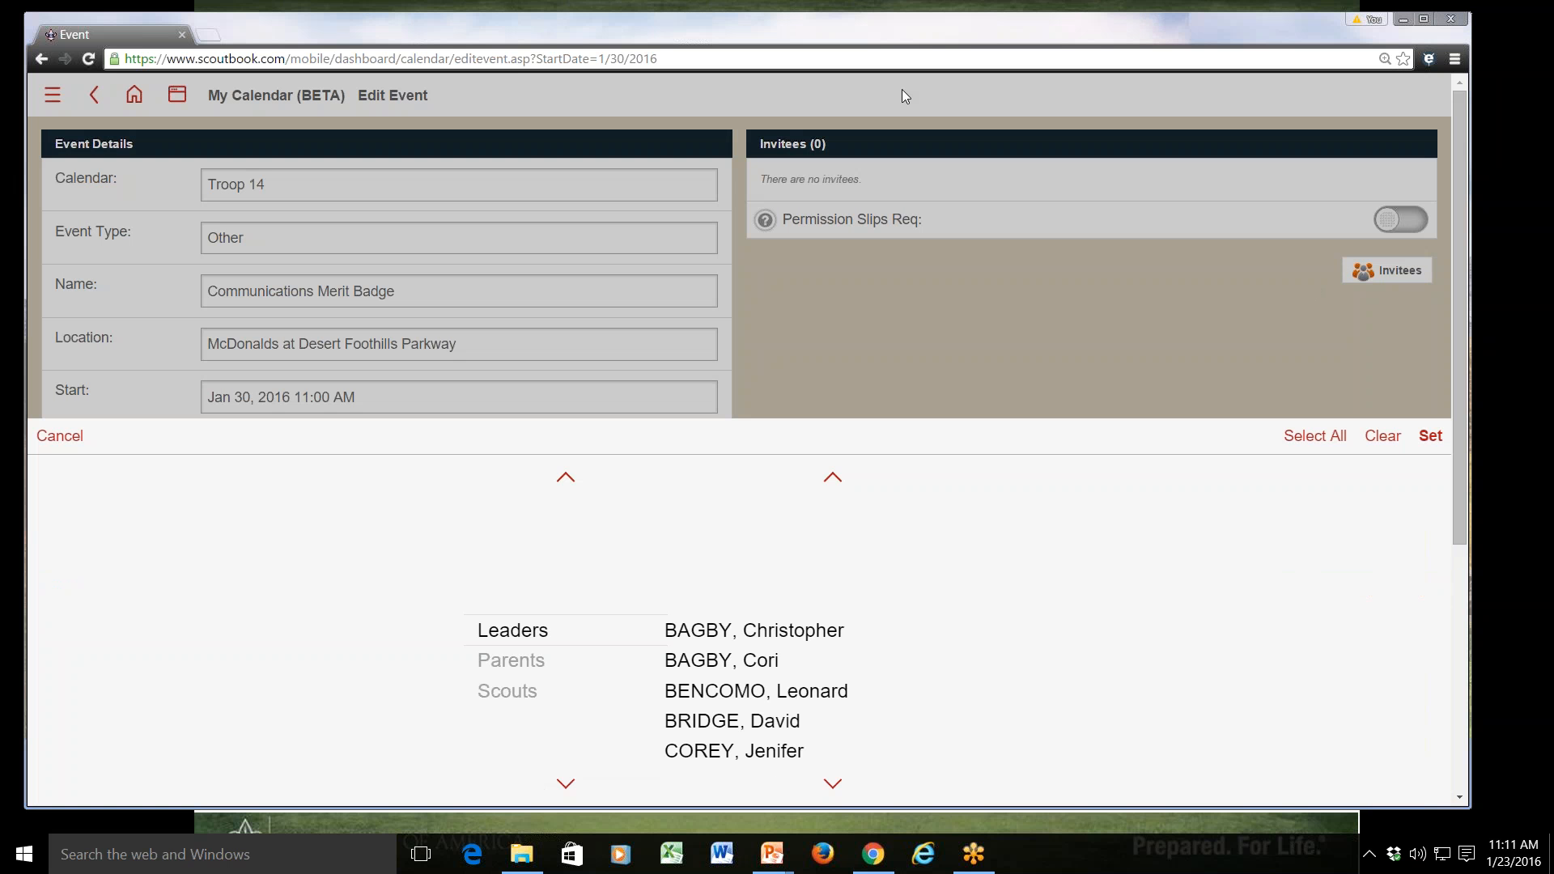
scroll(759, 668, down, 3)
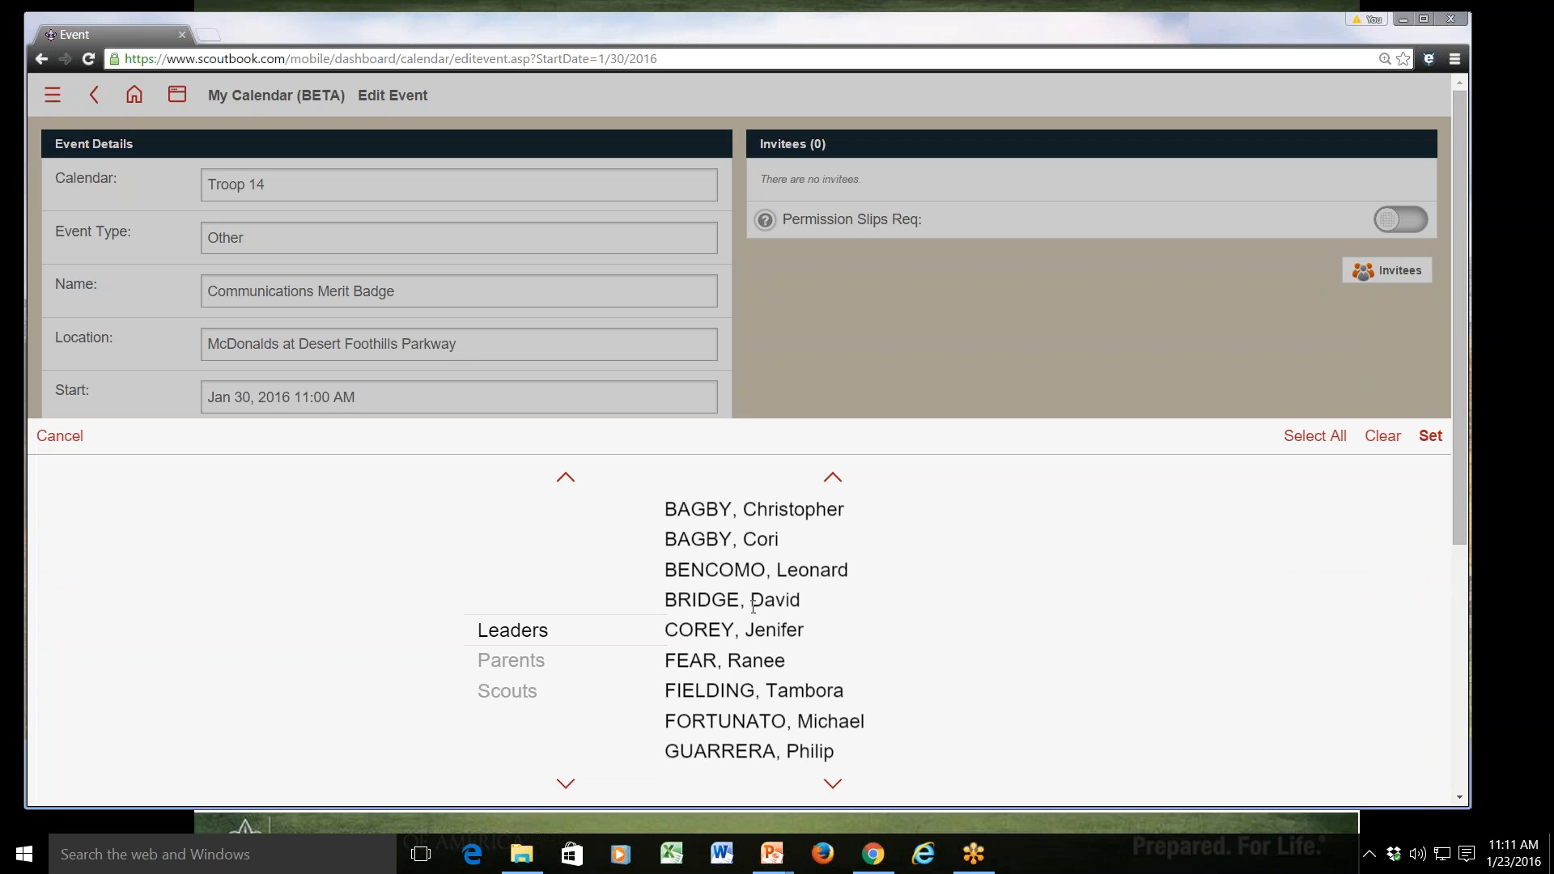
scroll(760, 605, down, 3)
scroll(753, 607, down, 1)
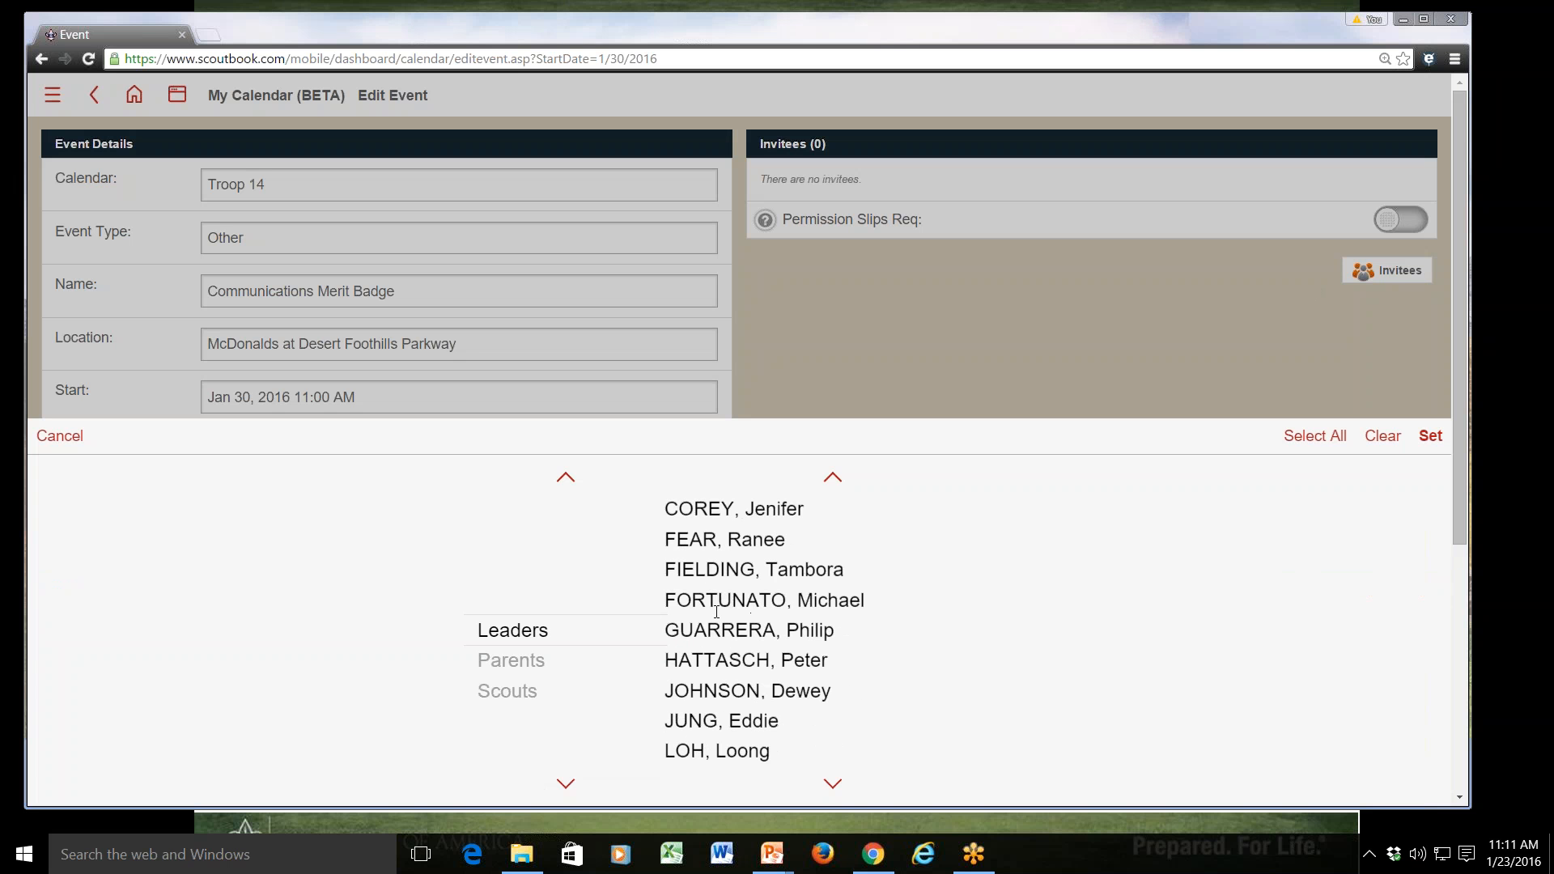
click(575, 683)
scroll(653, 632, down, 5)
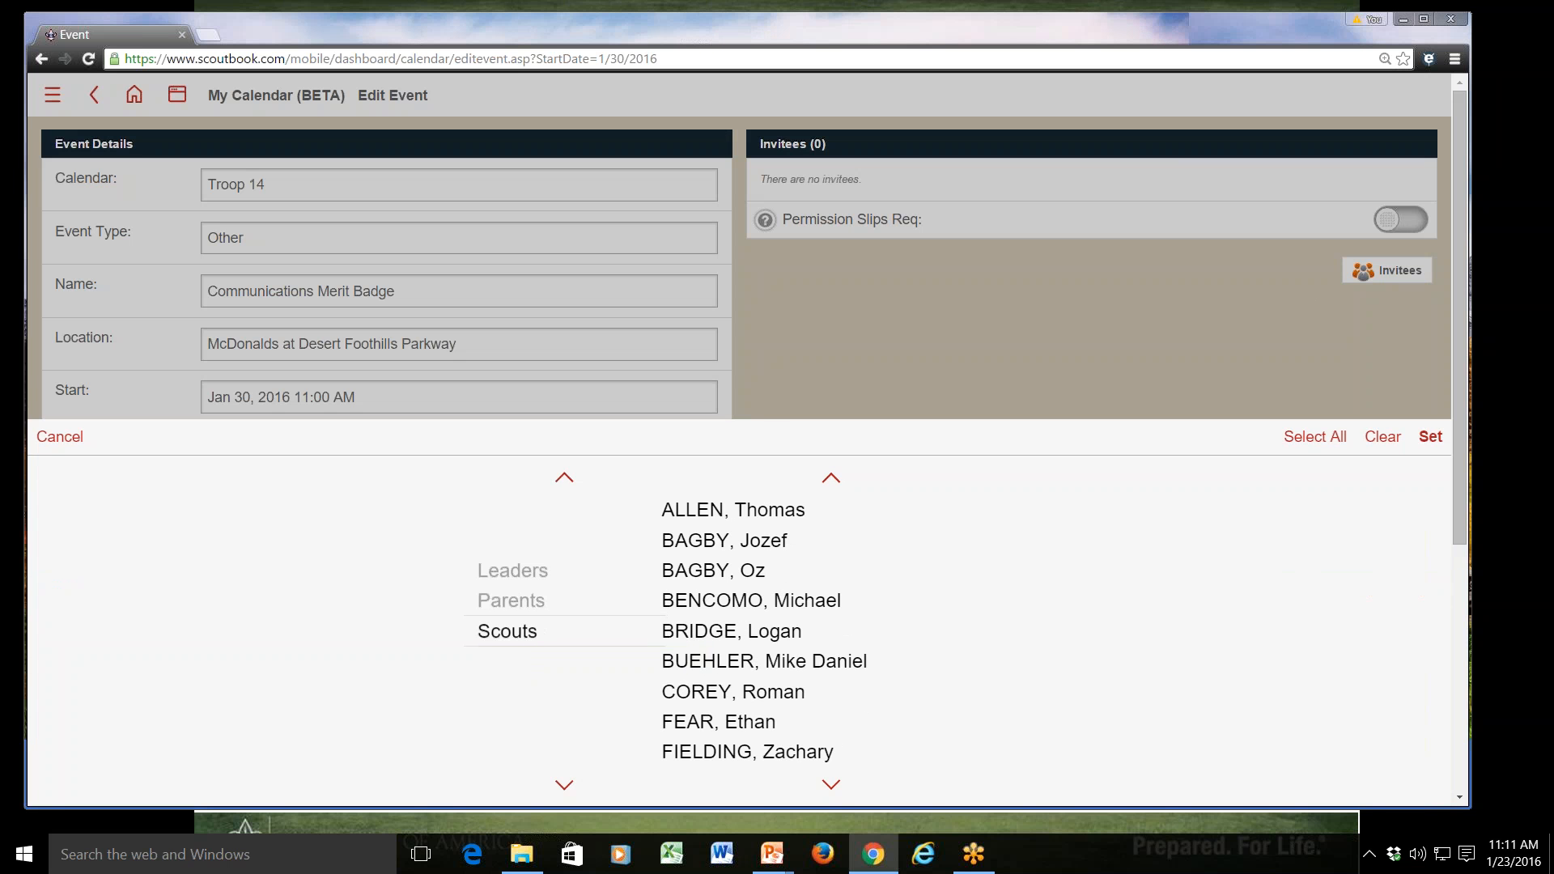
scroll(753, 643, down, 9)
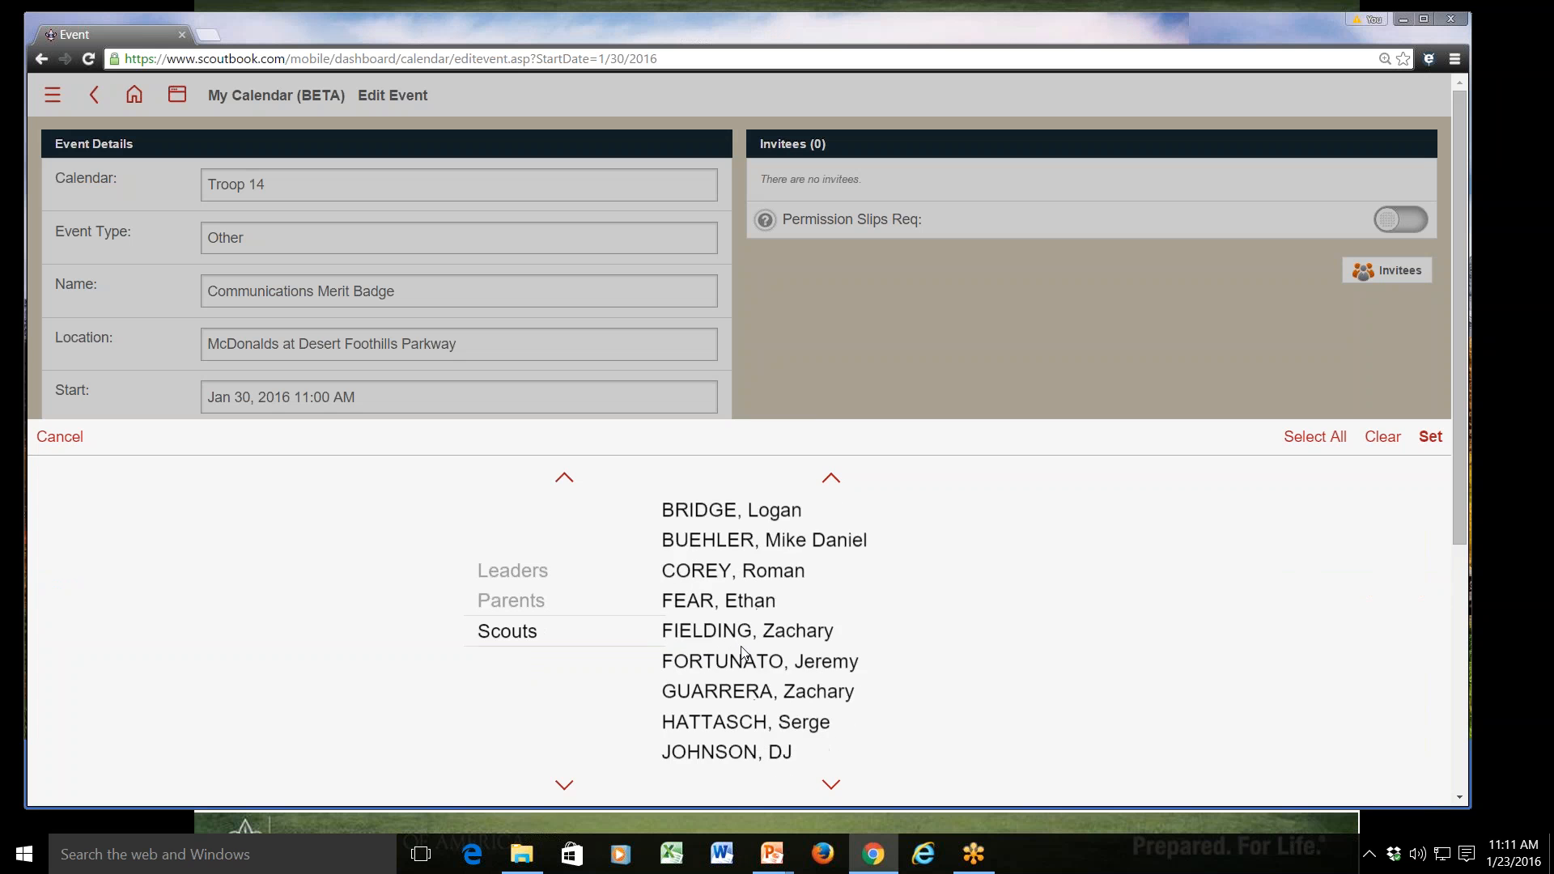
scroll(742, 651, down, 10)
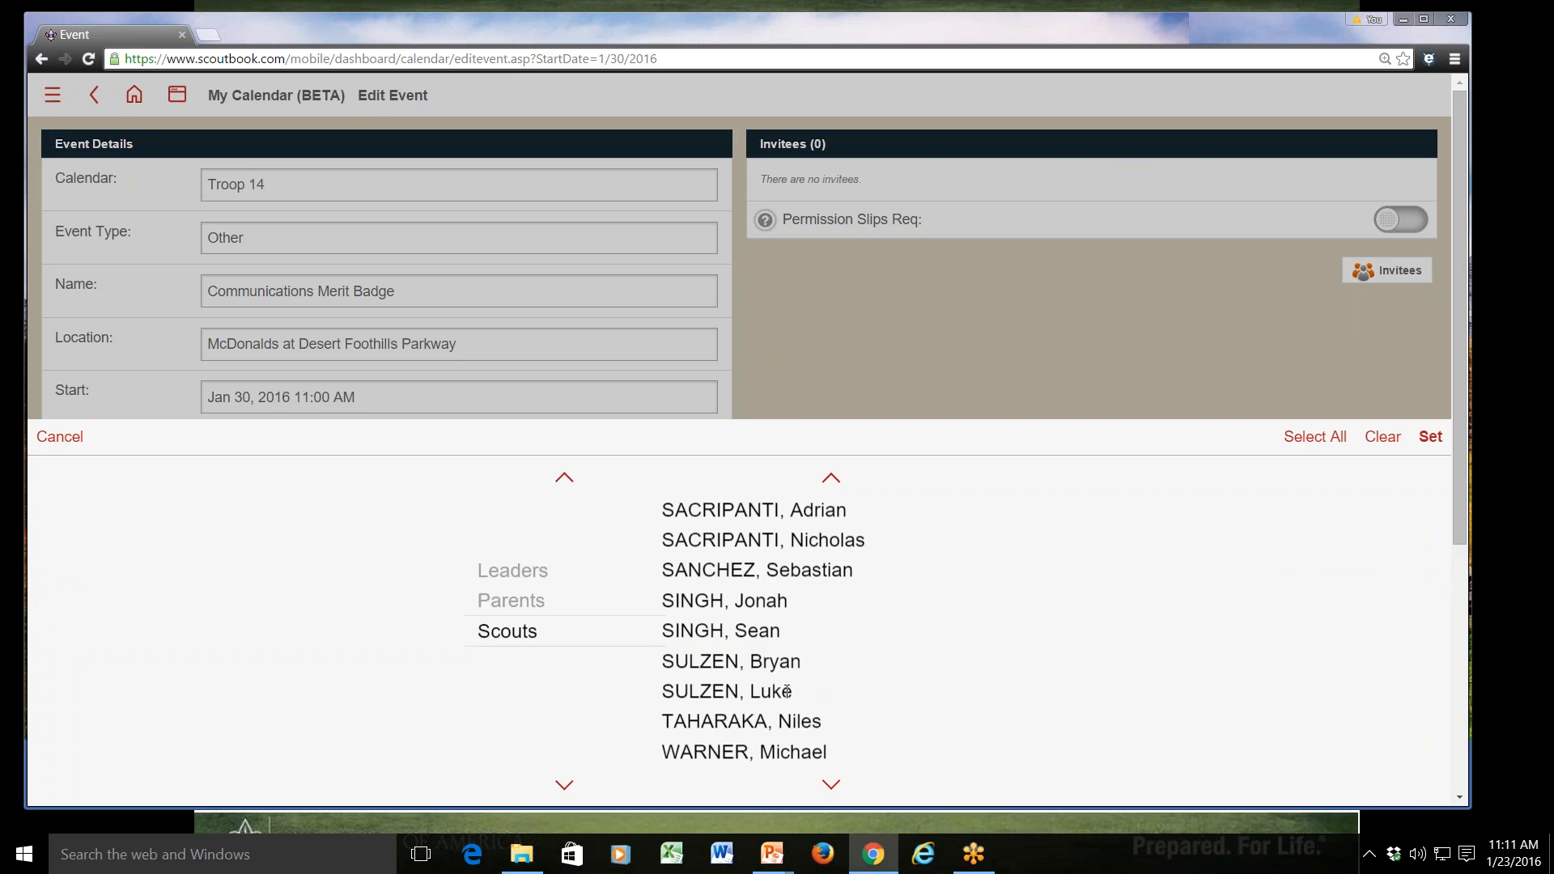
click(736, 690)
Step: Select the Scout's parent from the Parents group, apply the invitees and turn on RSVP for the event
click(547, 603)
scroll(692, 654, down, 5)
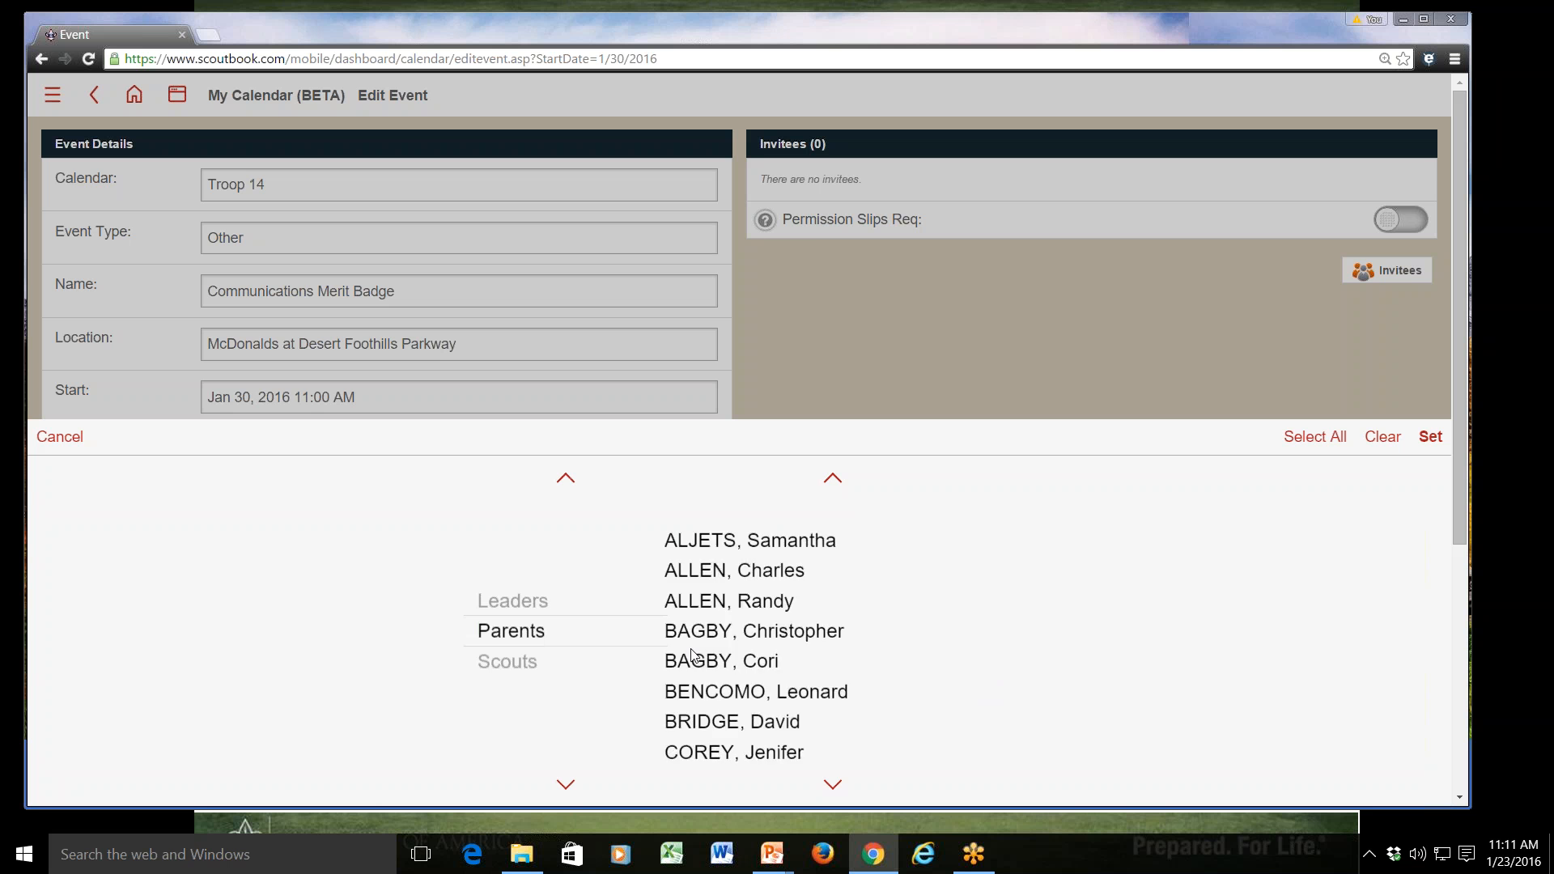
scroll(692, 653, down, 5)
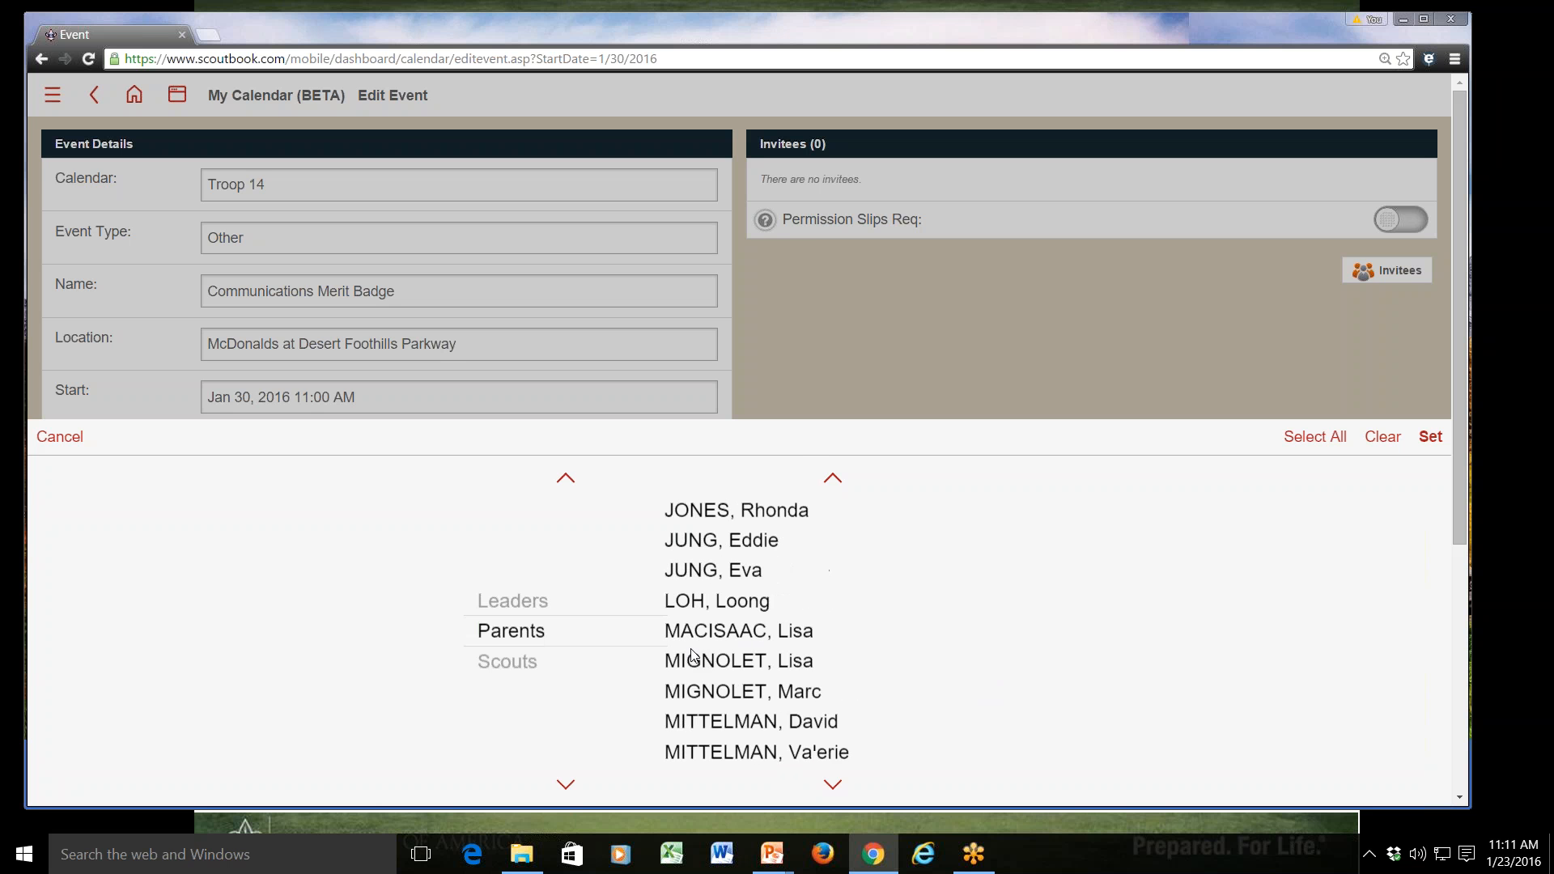
scroll(692, 654, down, 2)
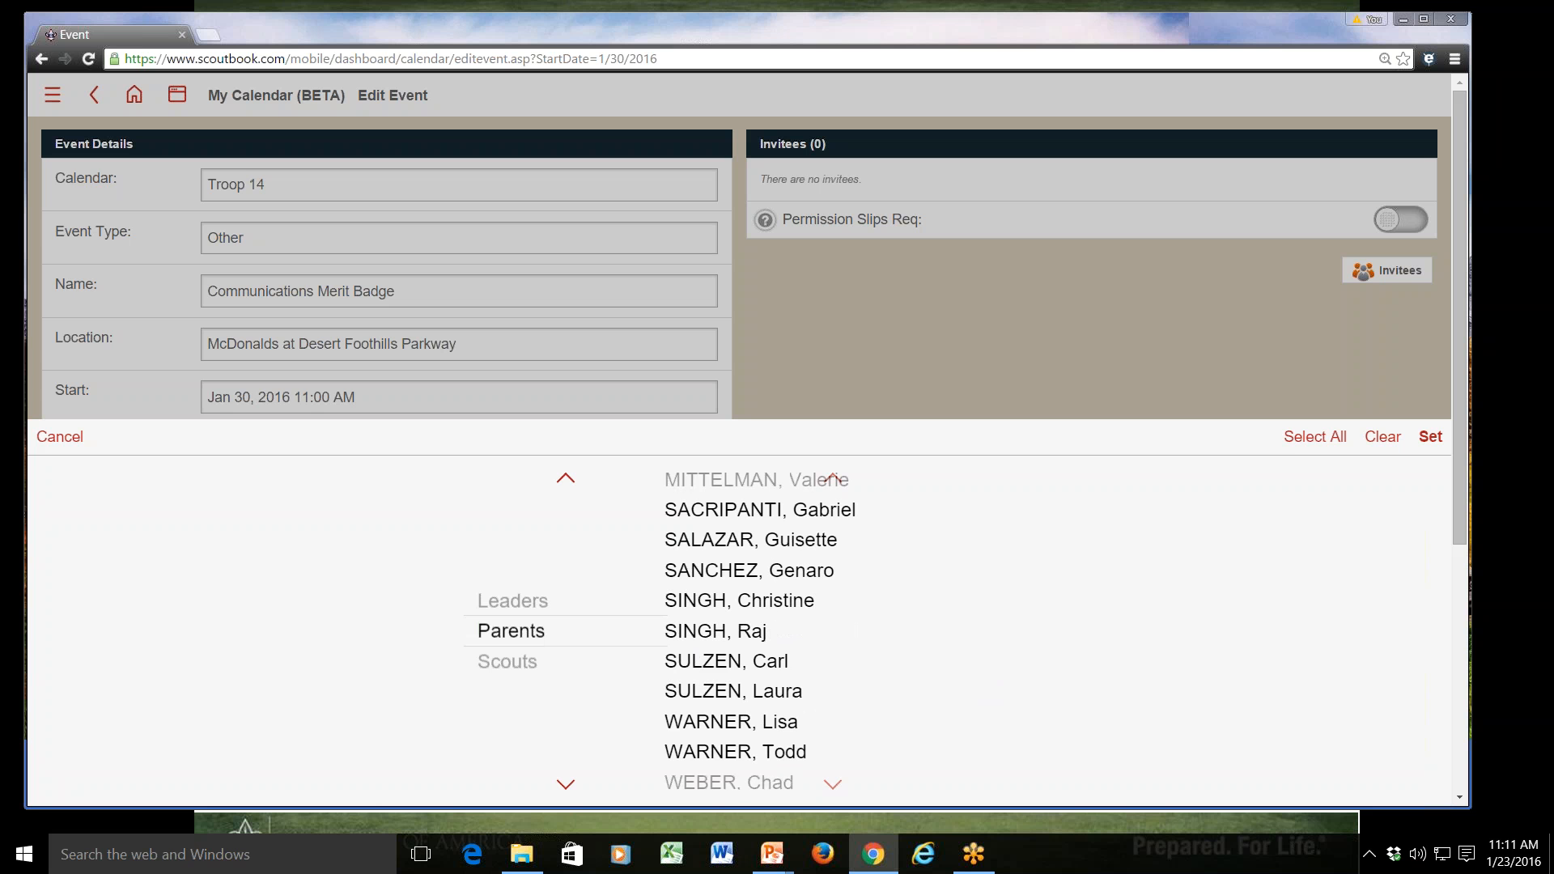
click(776, 690)
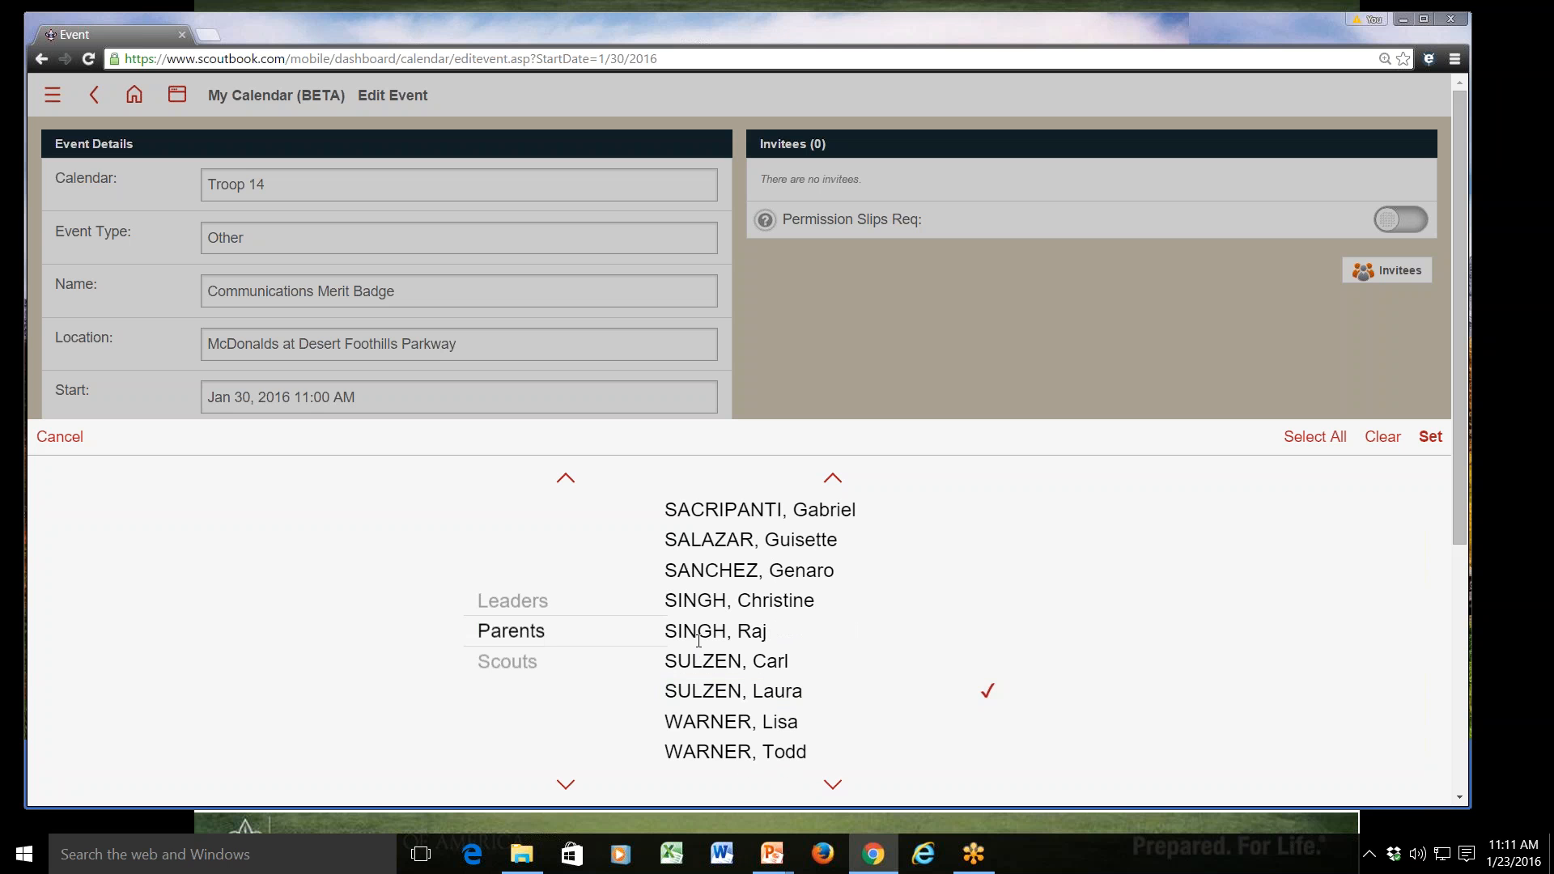
click(1430, 437)
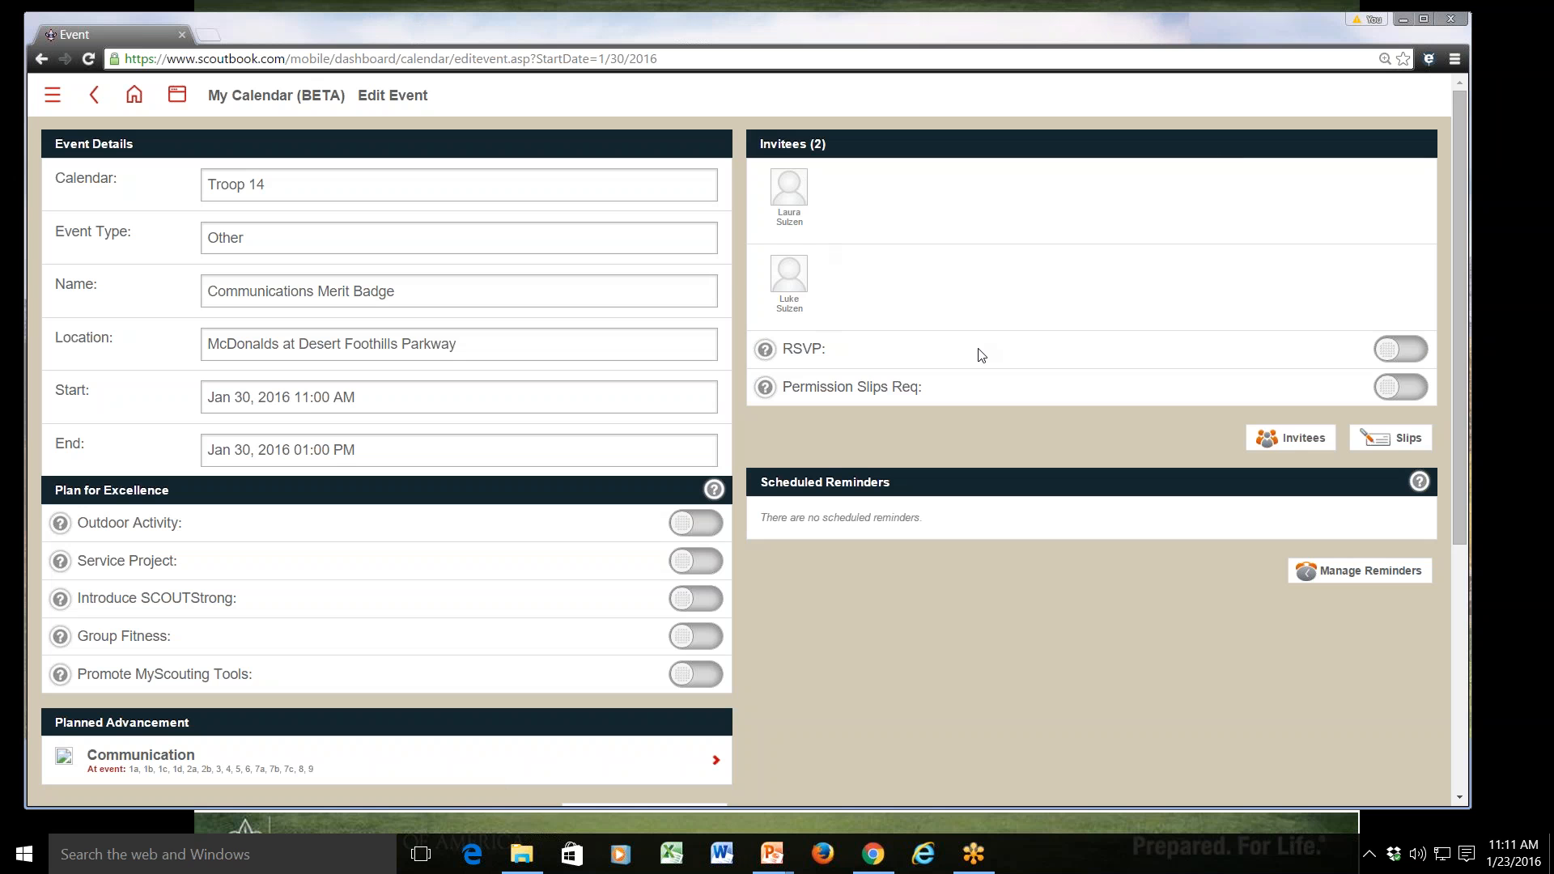
click(1410, 354)
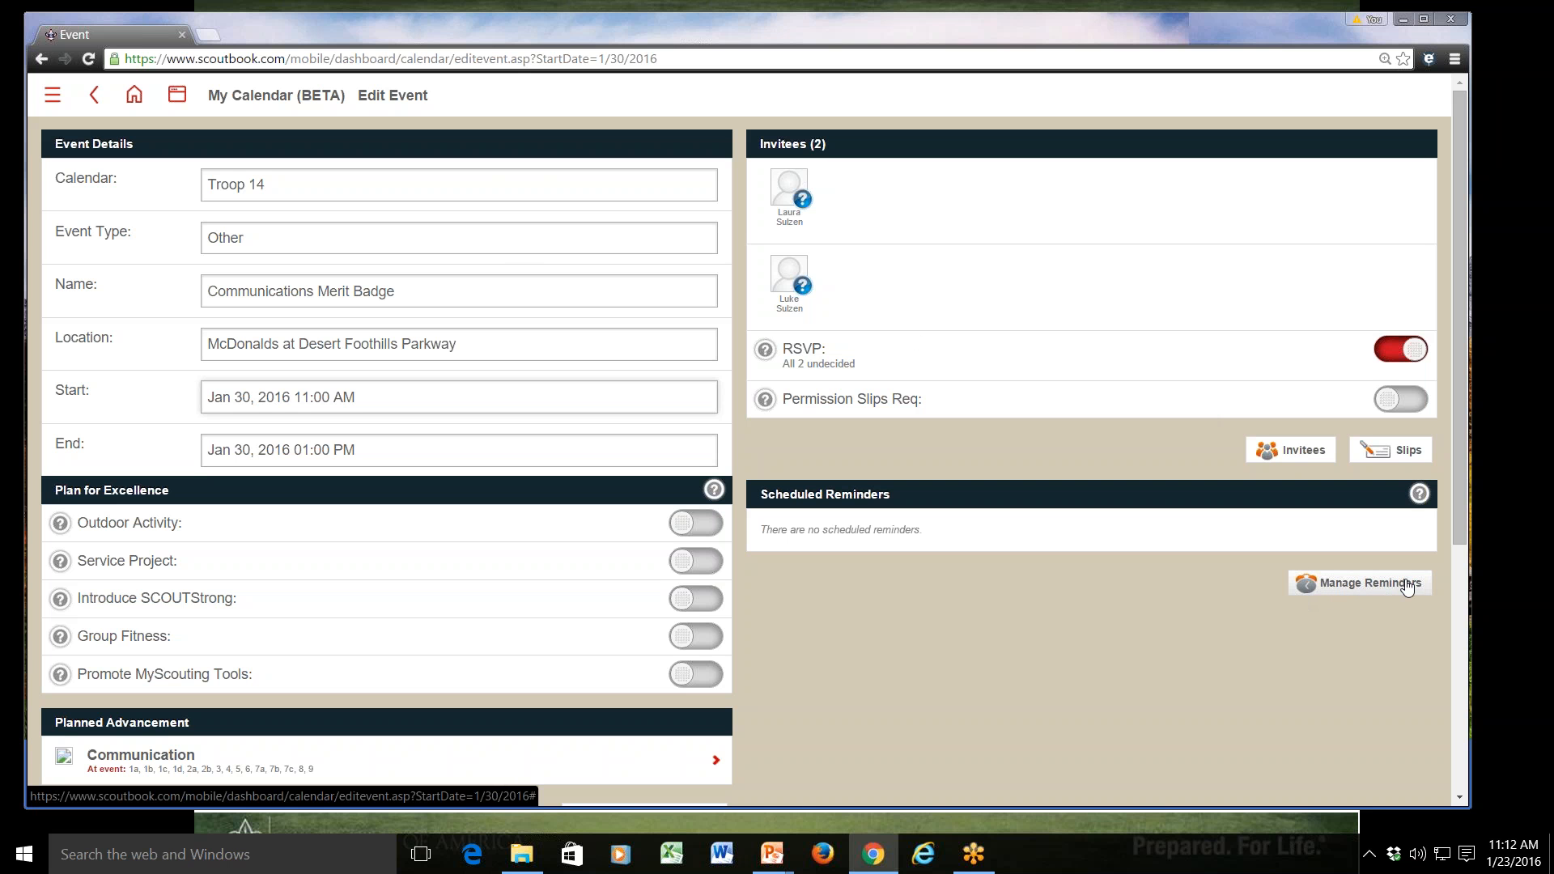
Step: Open the event's reminder choices and select reminders to send now and 3 hours before
click(1358, 589)
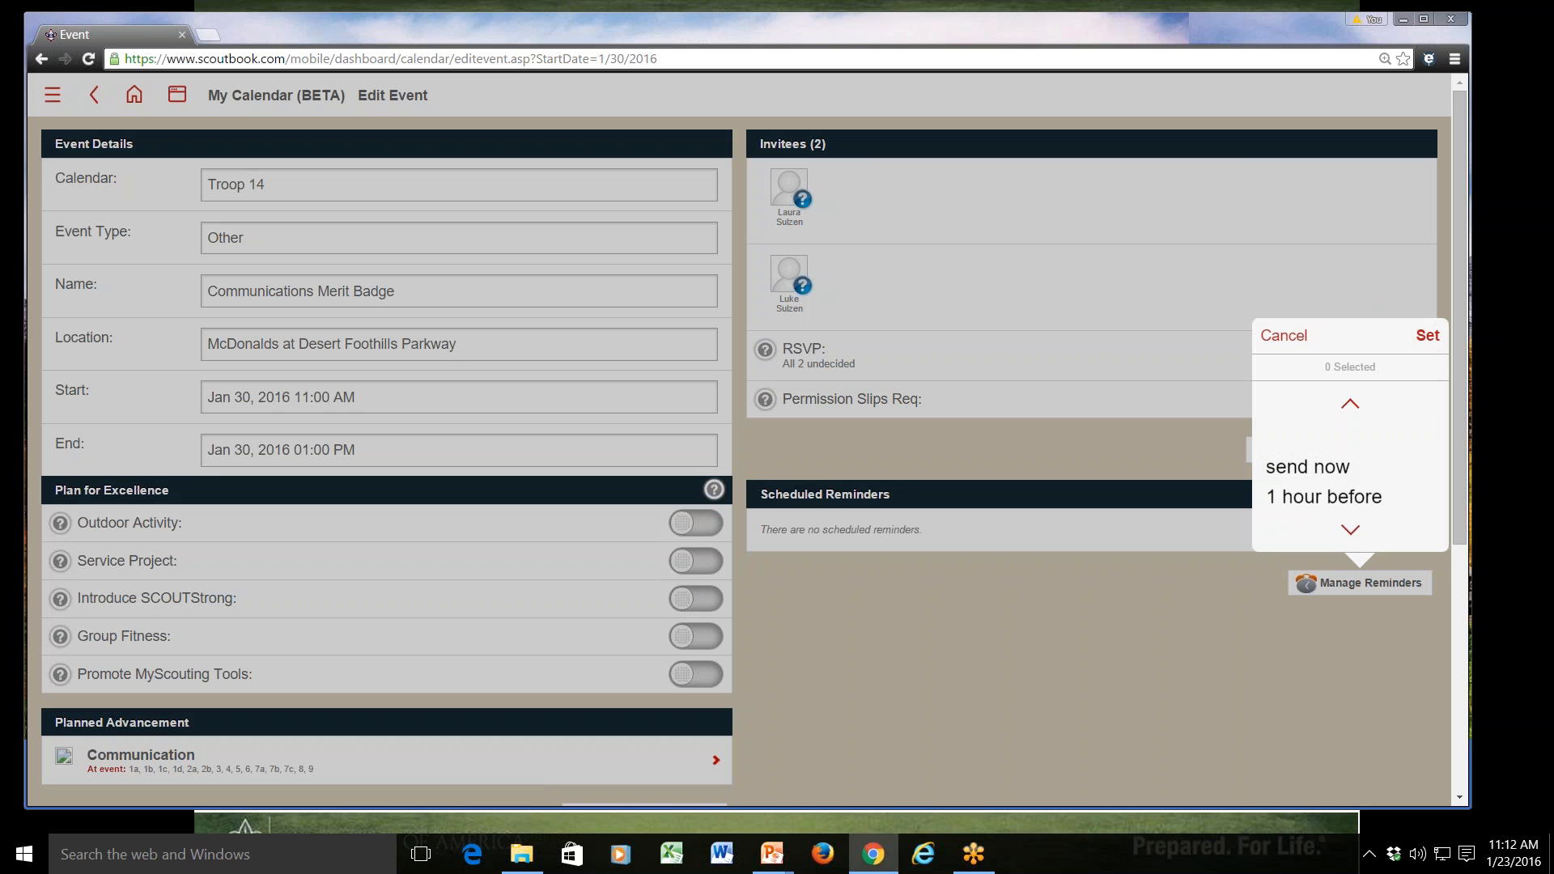
click(1351, 467)
click(1350, 522)
click(1350, 522)
scroll(1353, 522, down, 4)
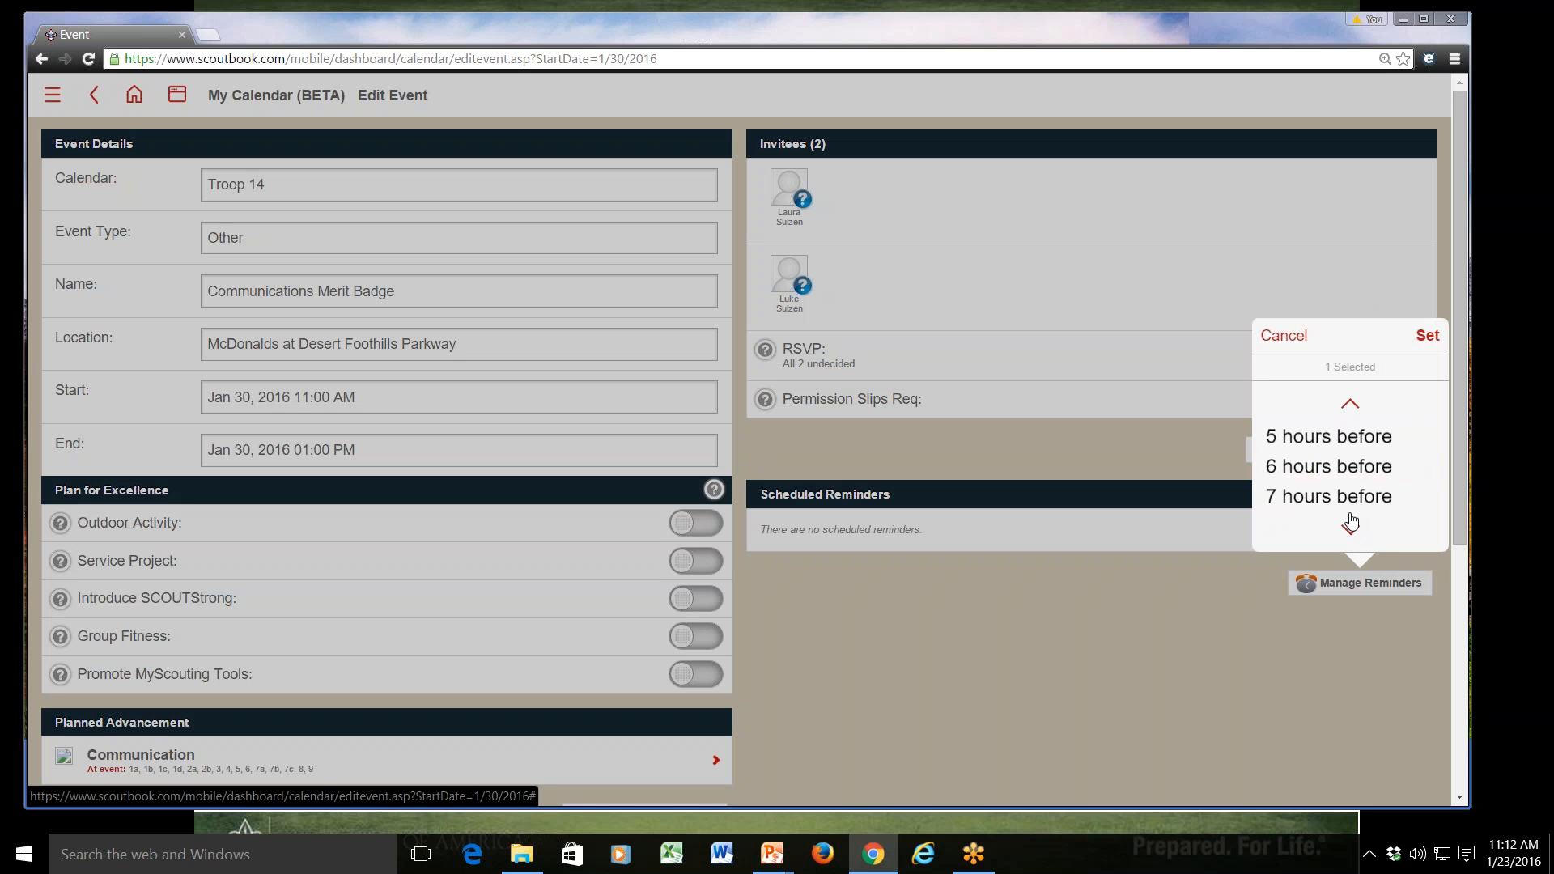
scroll(1353, 522, up, 5)
click(1350, 467)
Step: Add a reminder 3 days before the event and apply the selected reminders
scroll(1350, 467, down, 20)
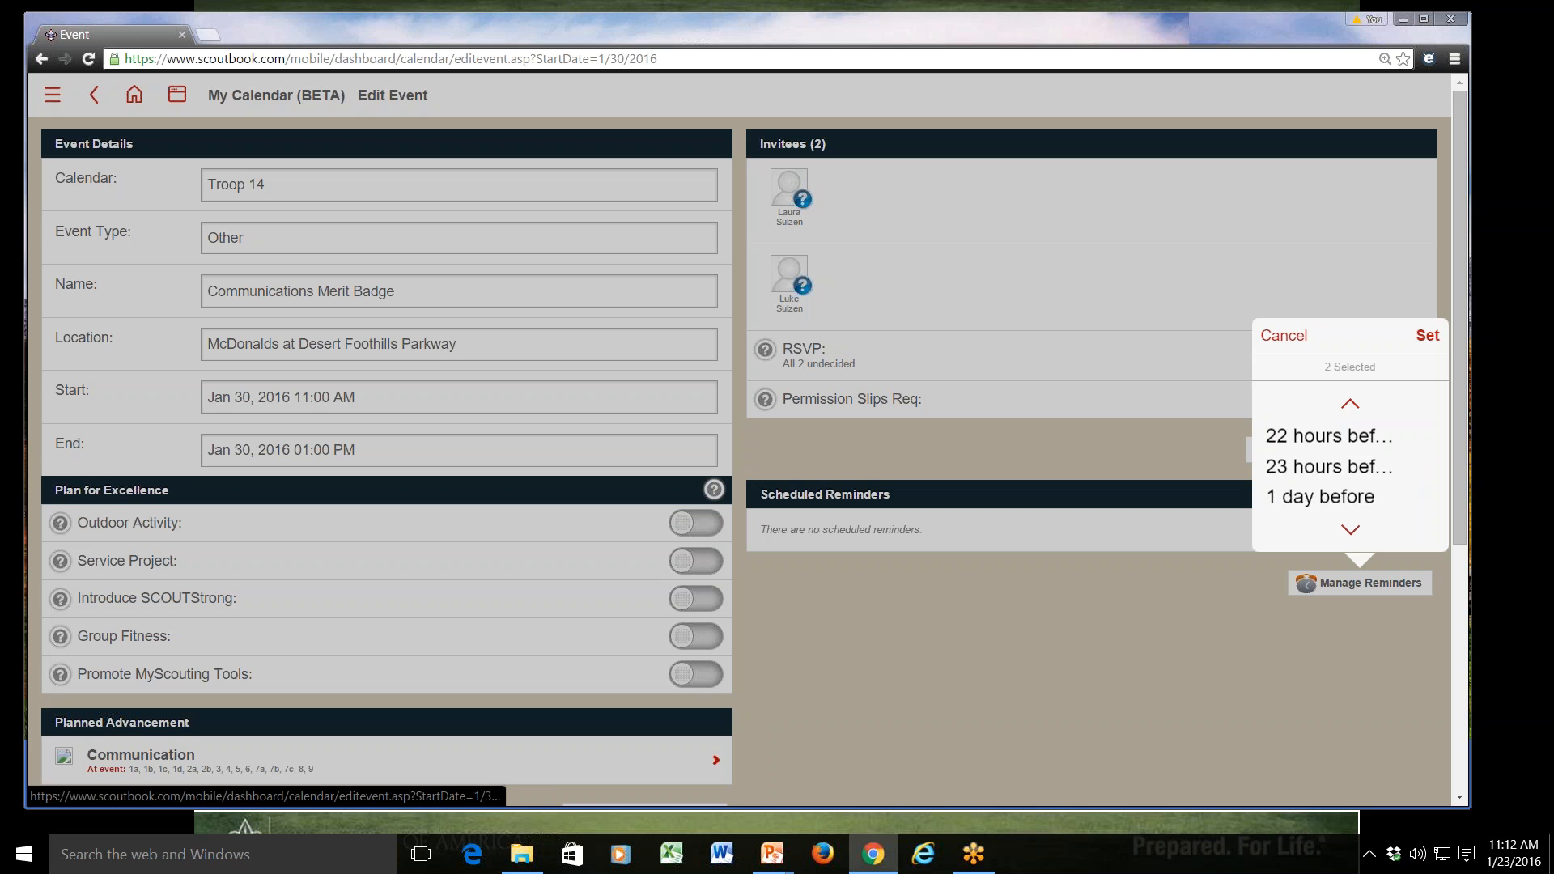
scroll(1350, 467, down, 12)
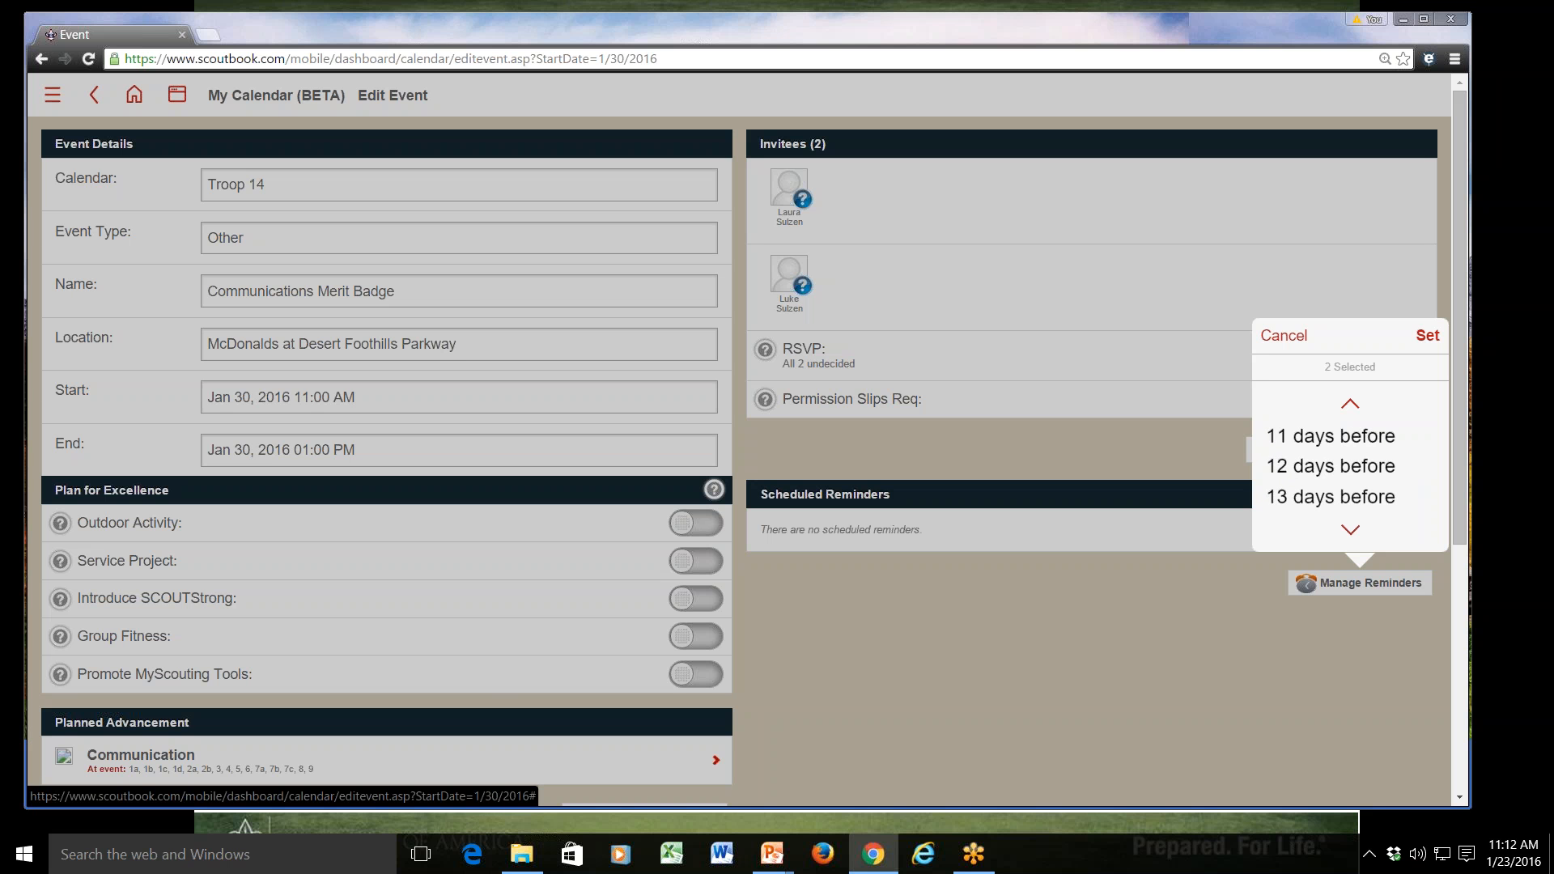
scroll(1417, 480, up, 9)
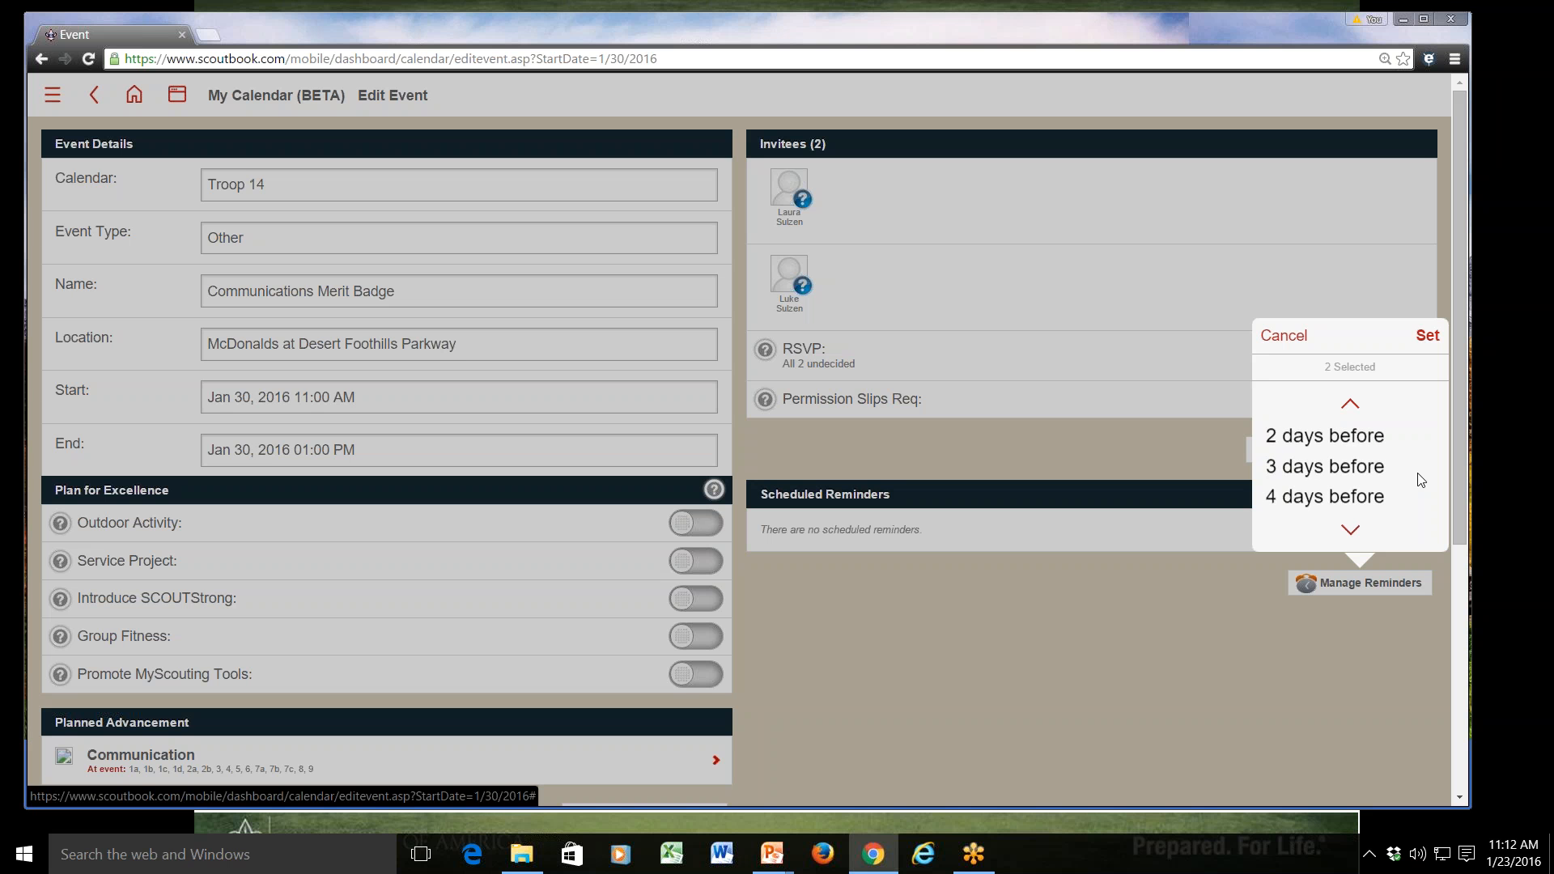
click(1350, 467)
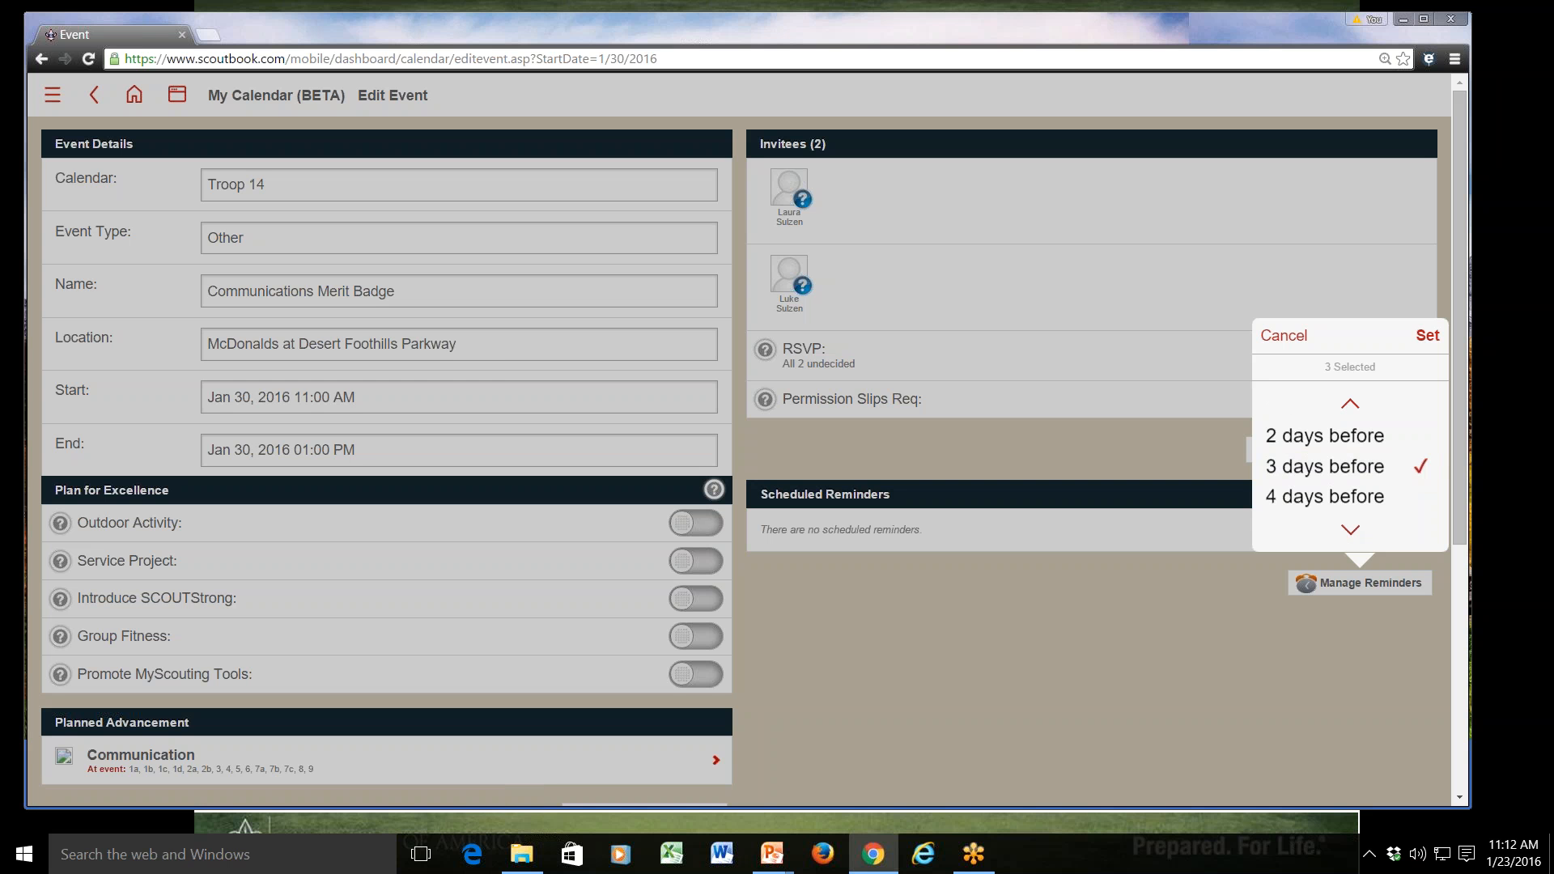
scroll(1350, 467, up, 12)
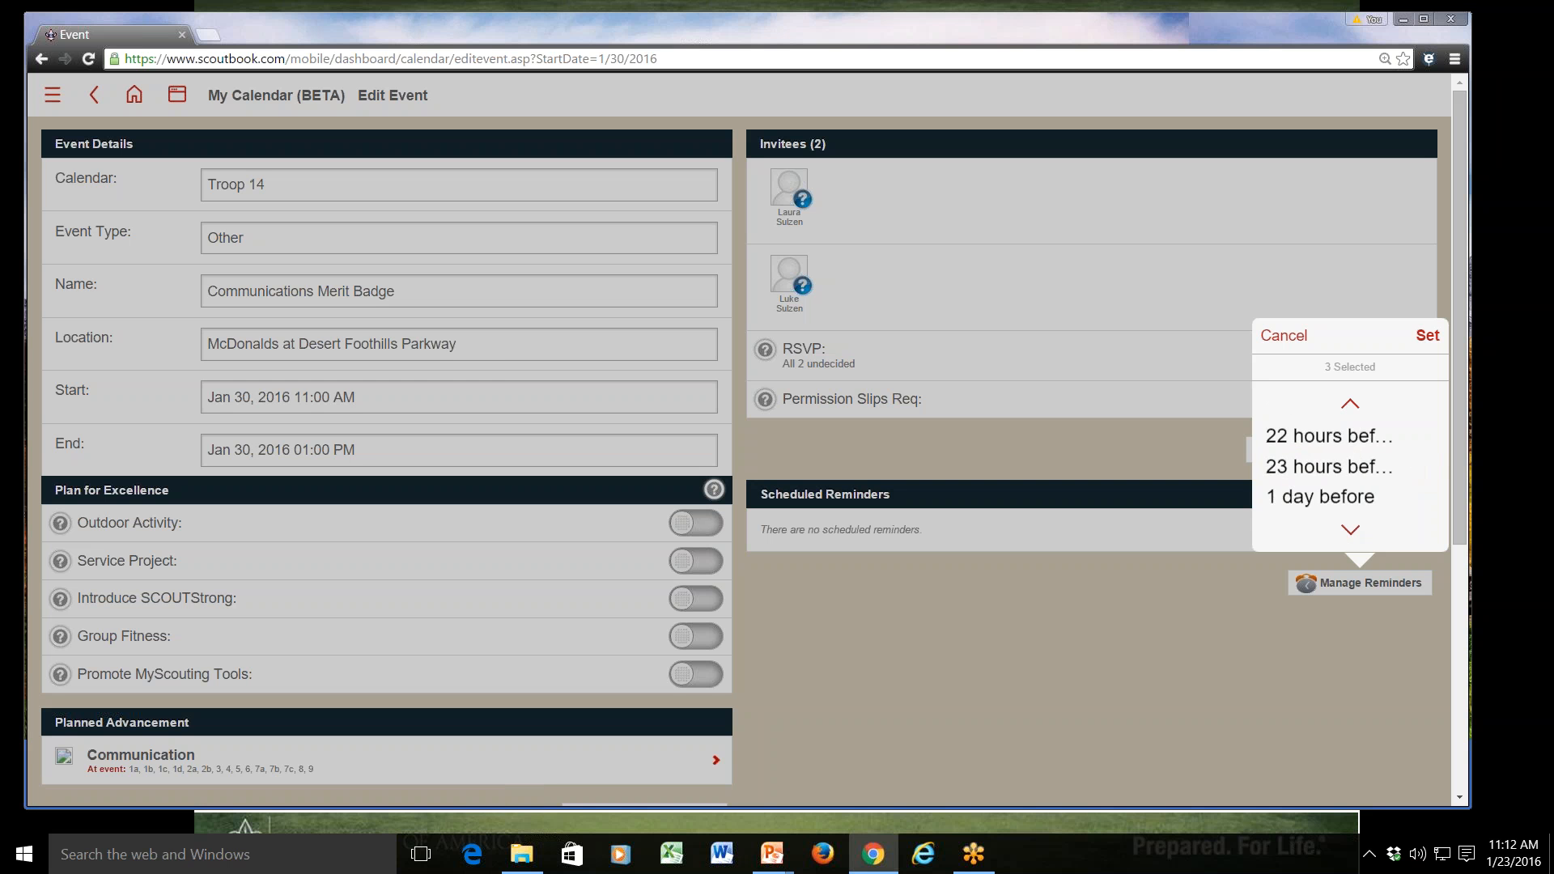
click(1434, 336)
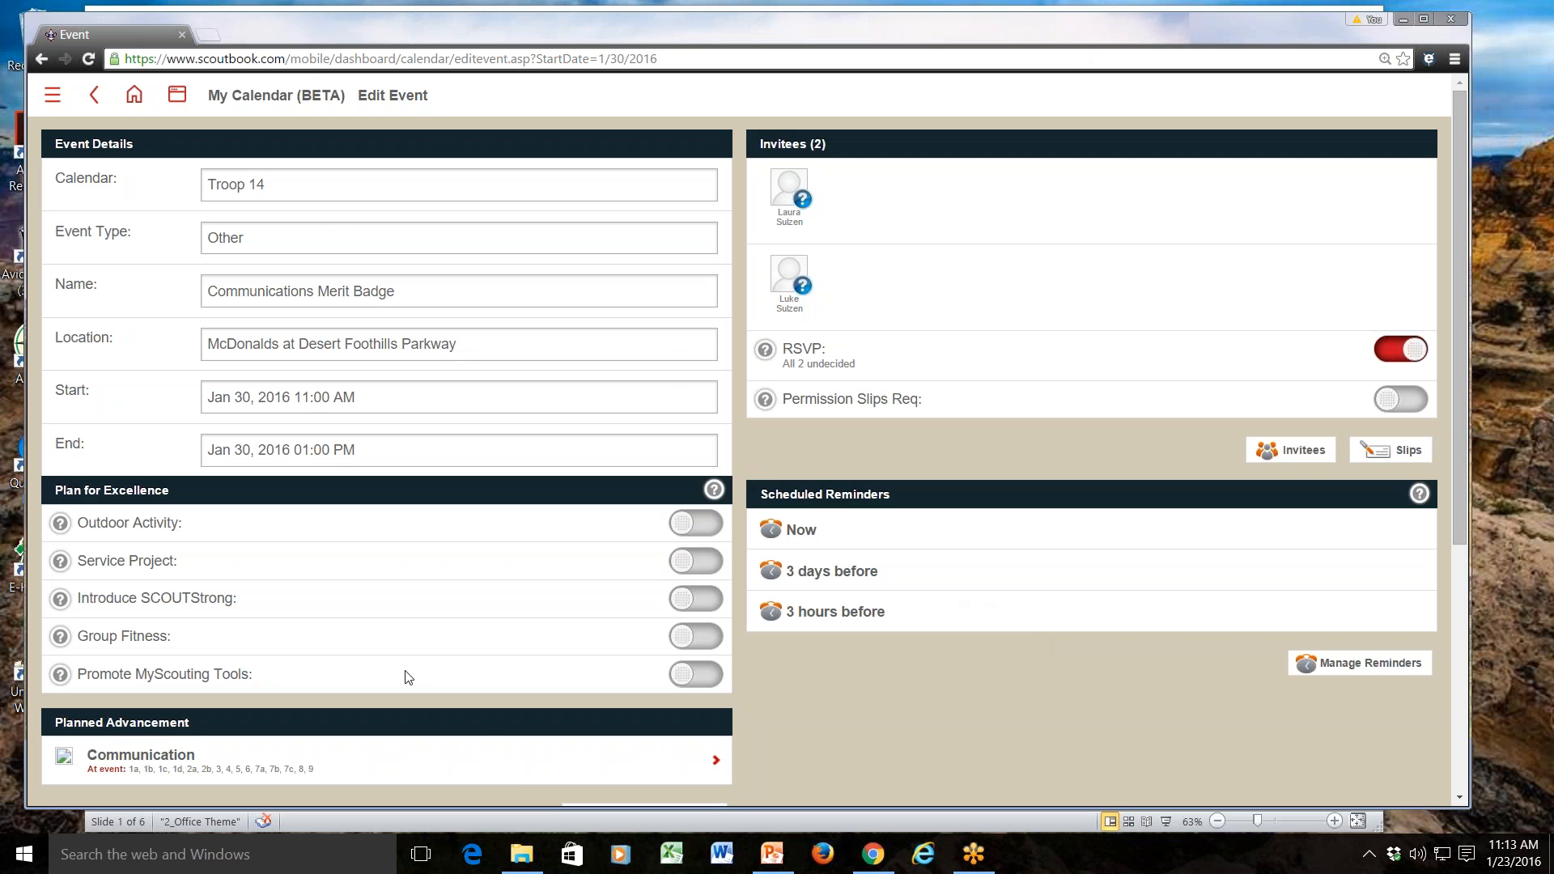
Step: Change the event's start time to 10:00 AM on Jan 30, 2016
scroll(409, 631, down, 4)
scroll(408, 631, down, 1)
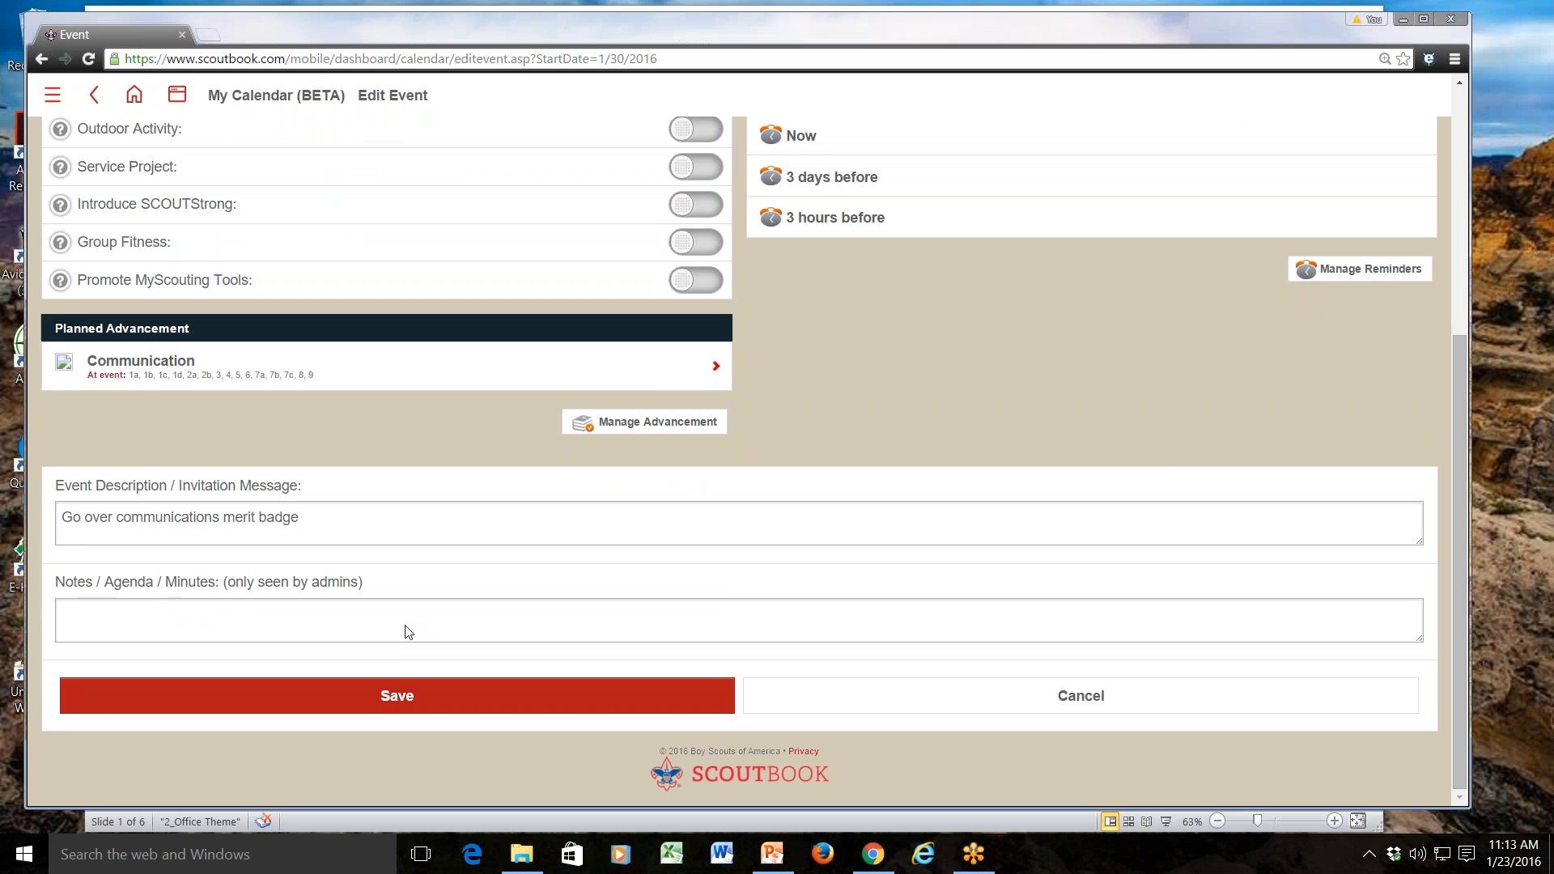
scroll(409, 631, up, 5)
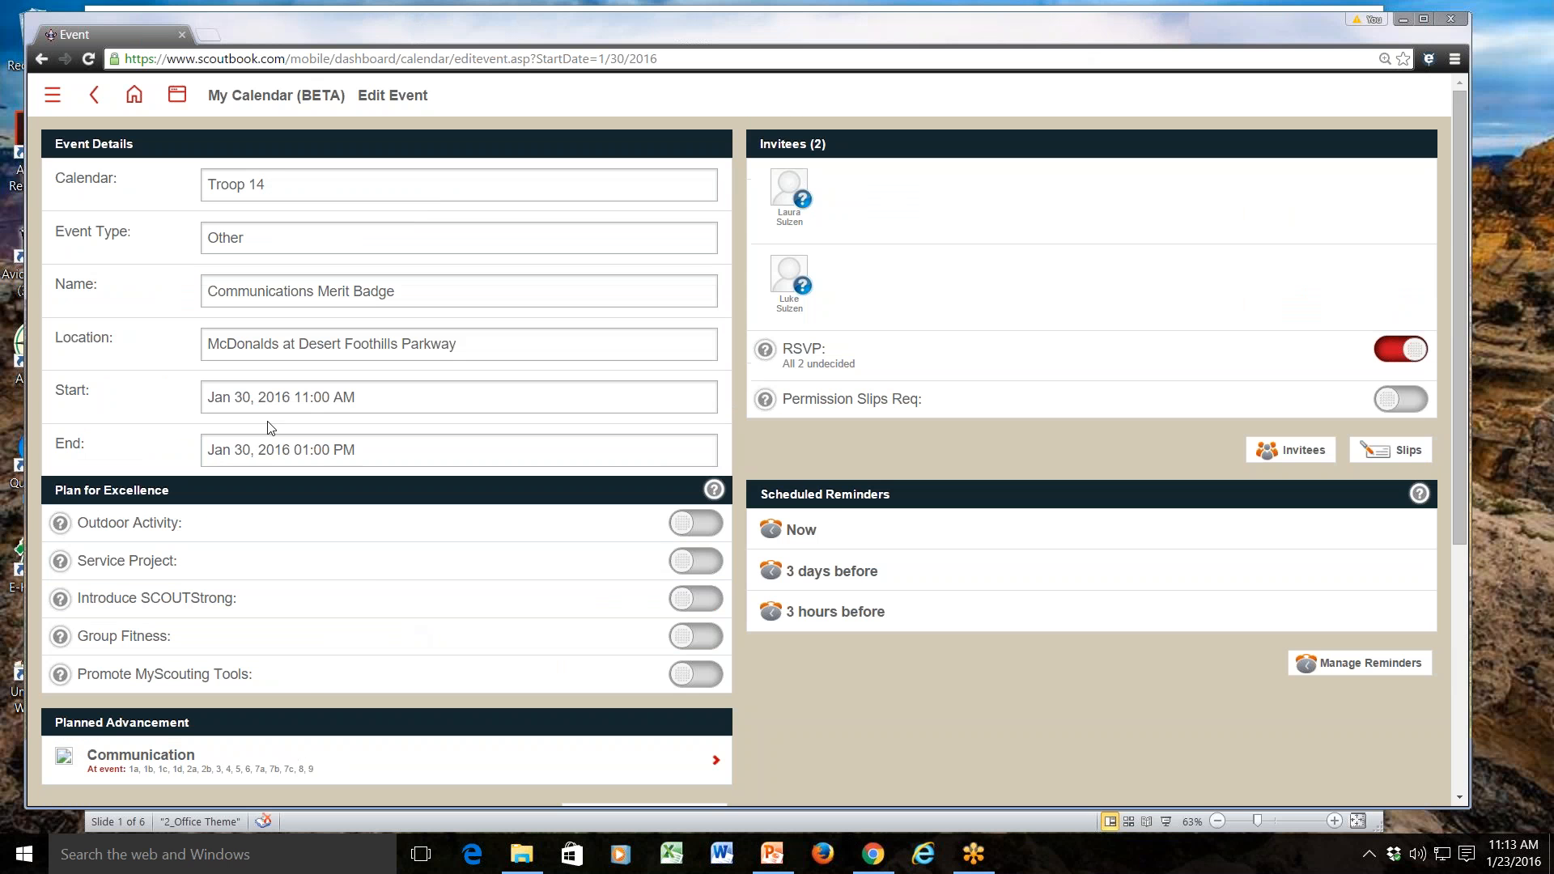
click(314, 397)
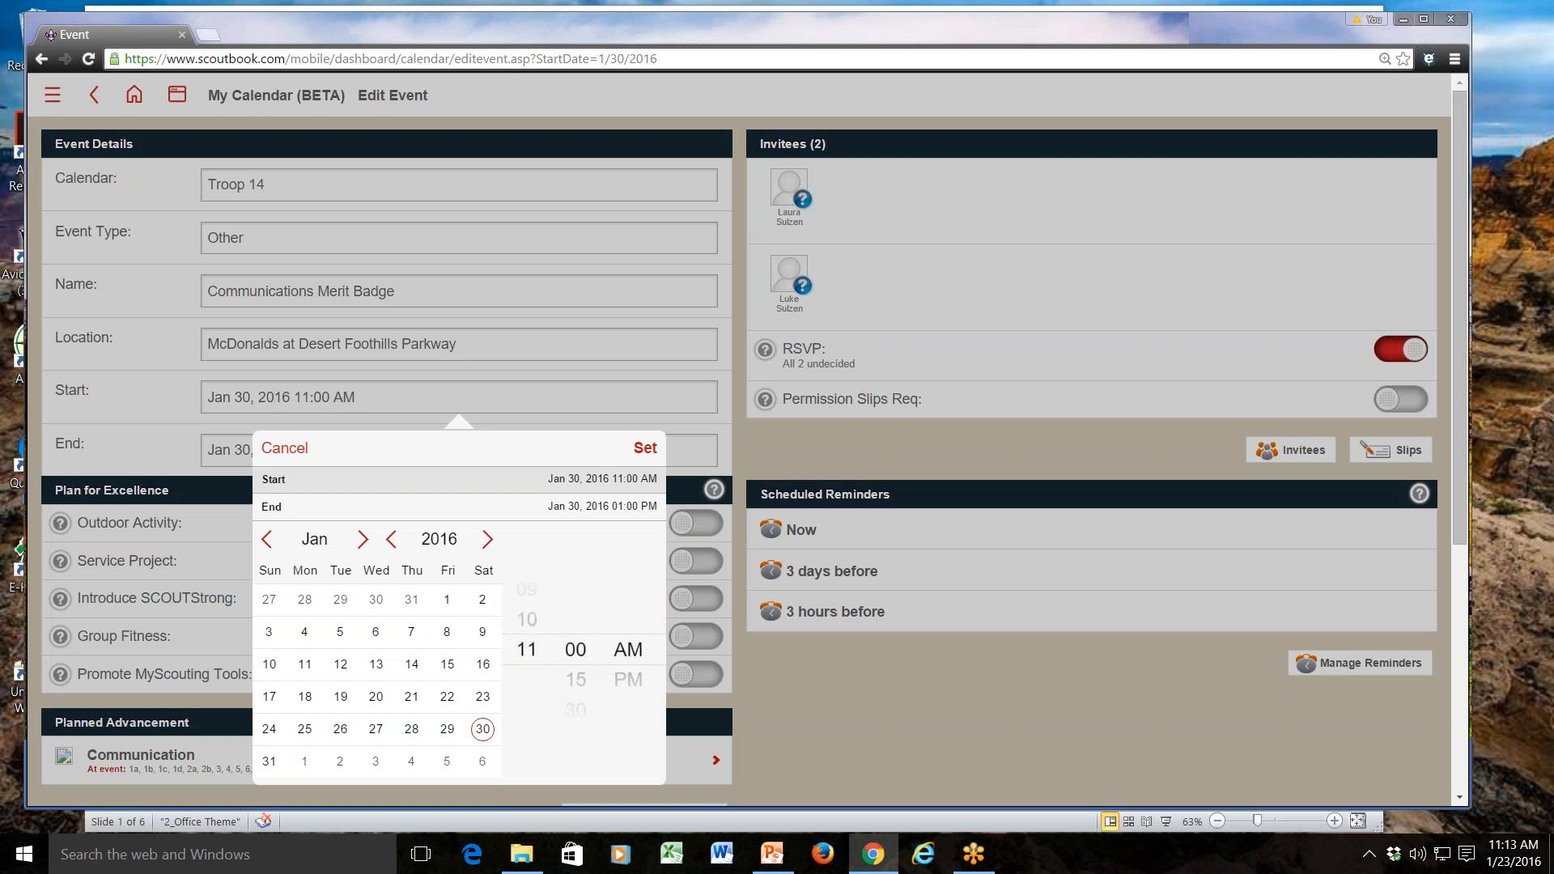
scroll(527, 650, up, 1)
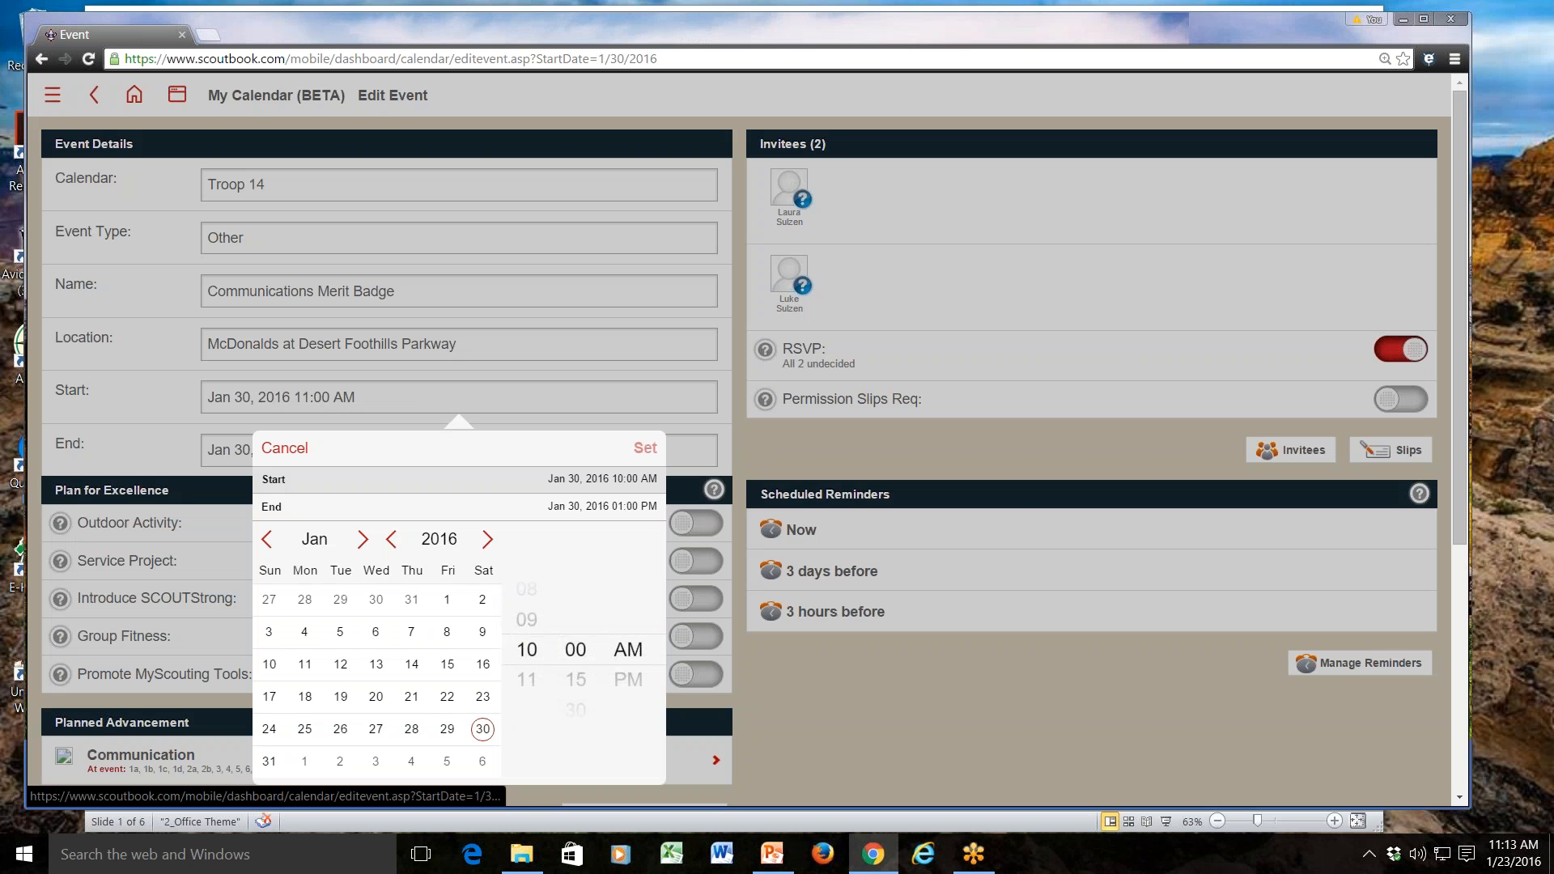
click(648, 450)
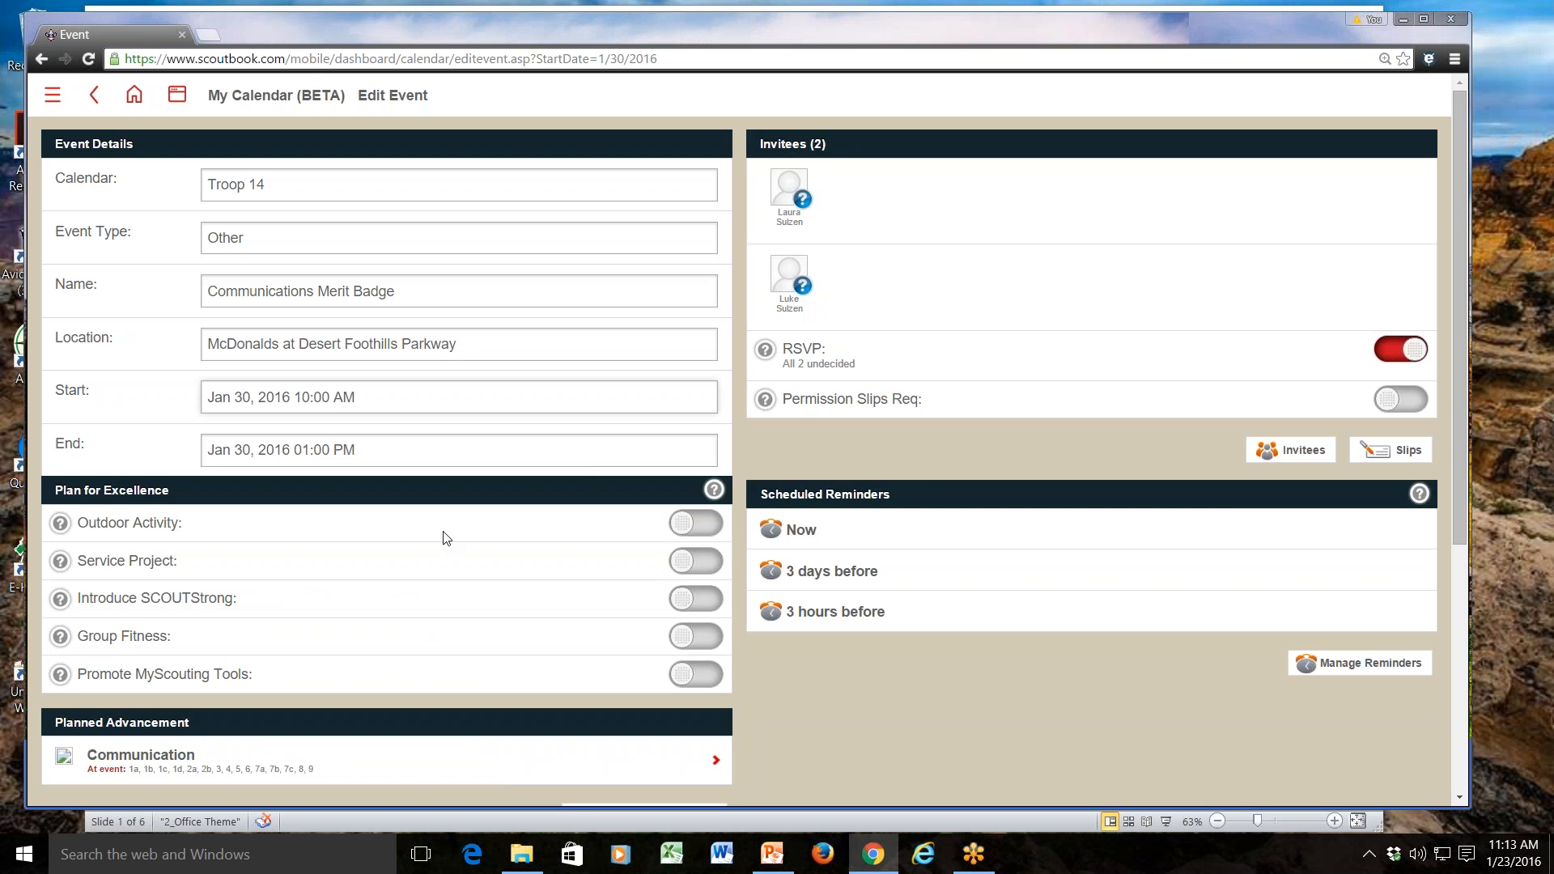
scroll(446, 539, down, 1)
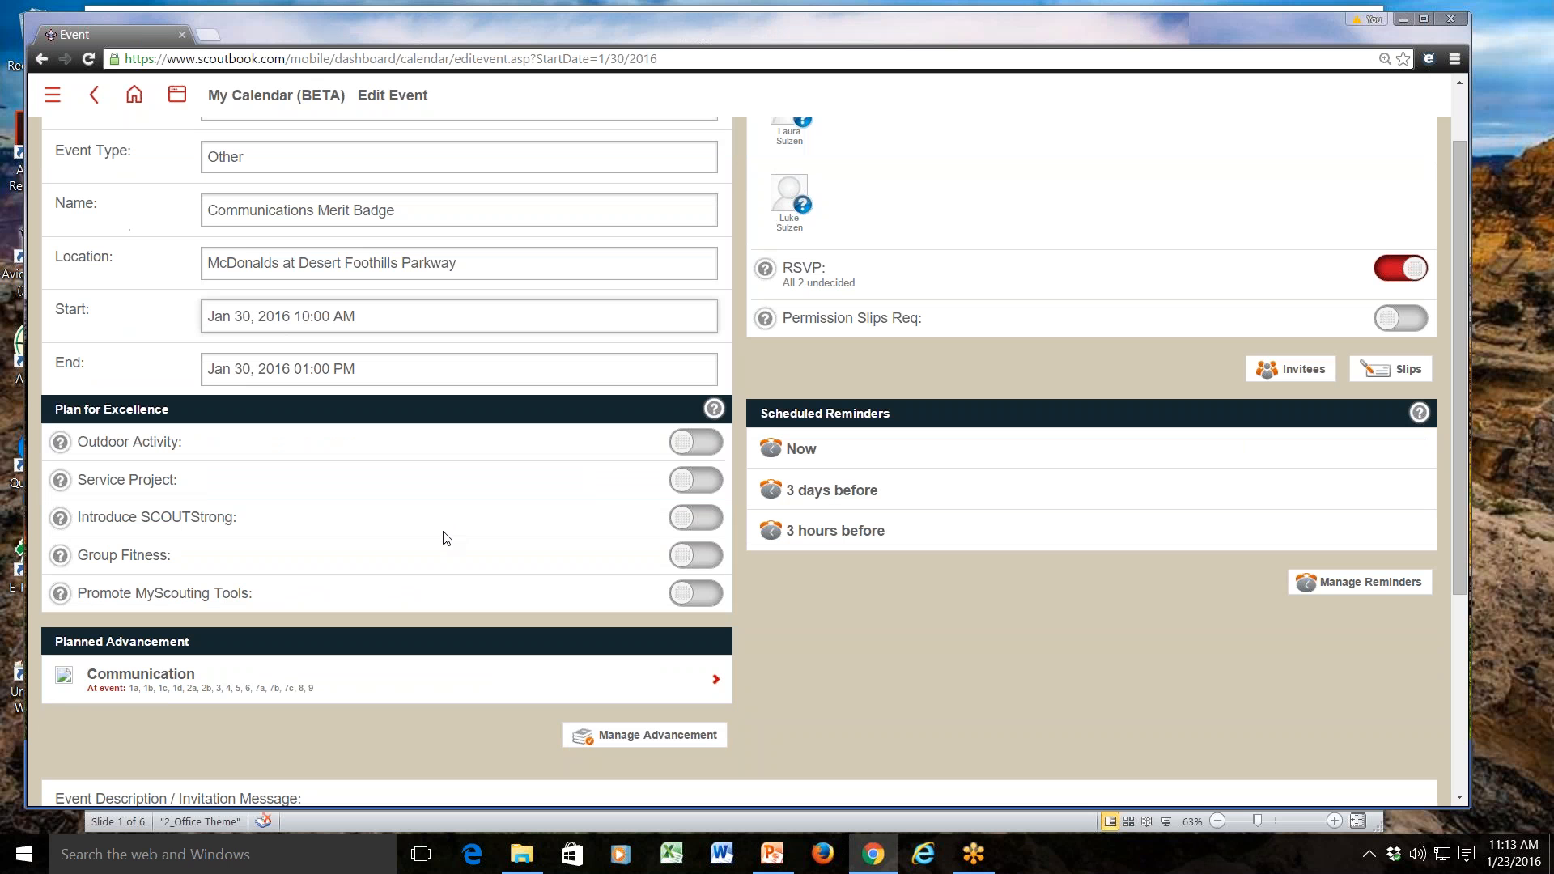
scroll(443, 538, down, 2)
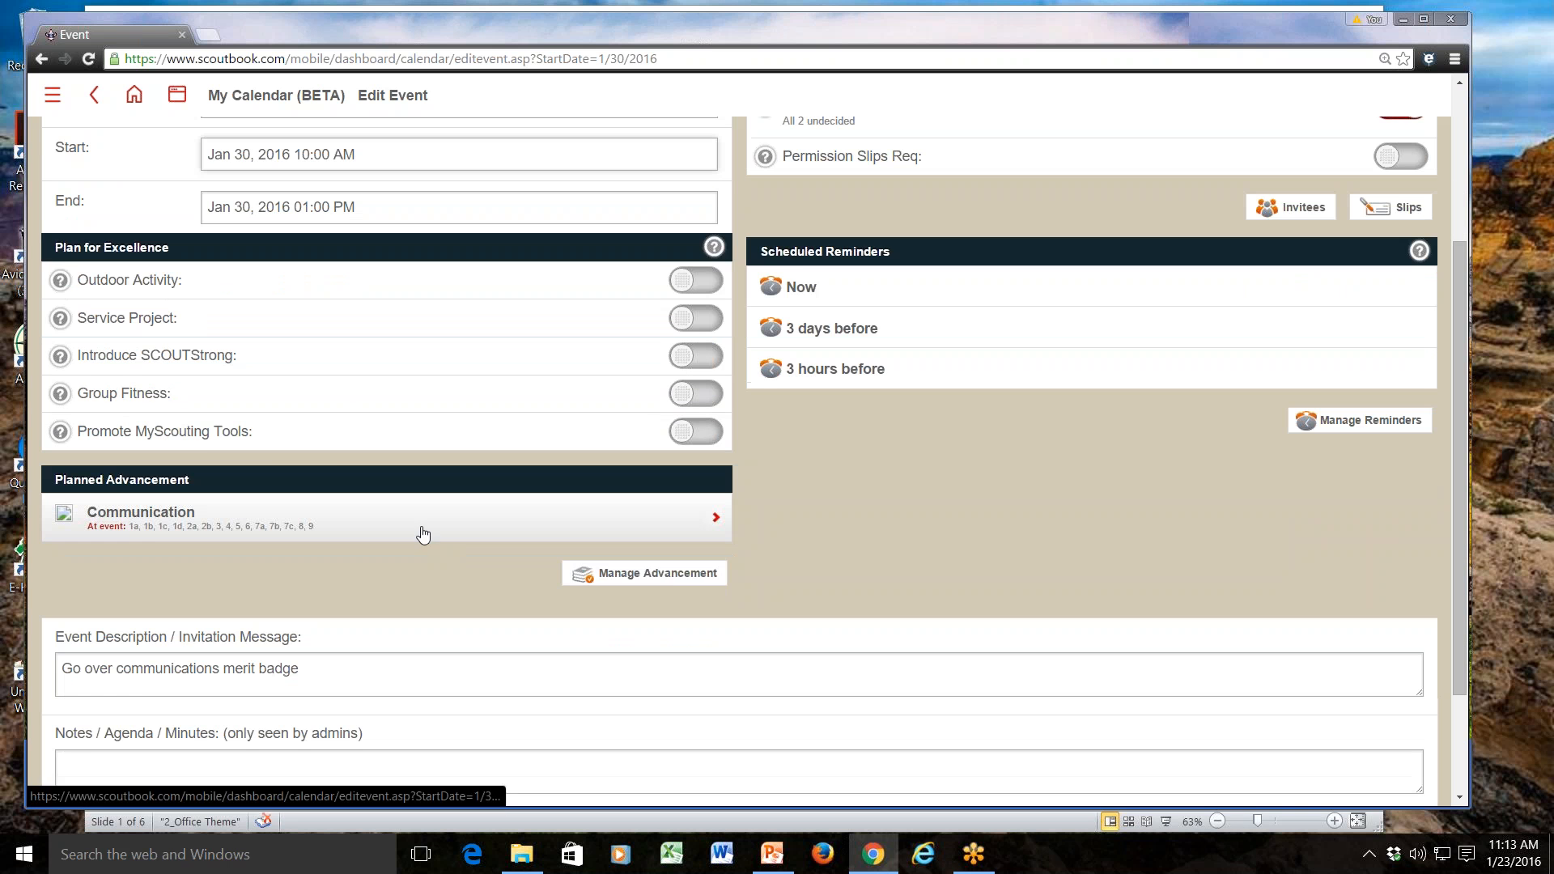
Step: Require permission slips for the event, download the slips and open the permission slips PDF
scroll(422, 534, up, 3)
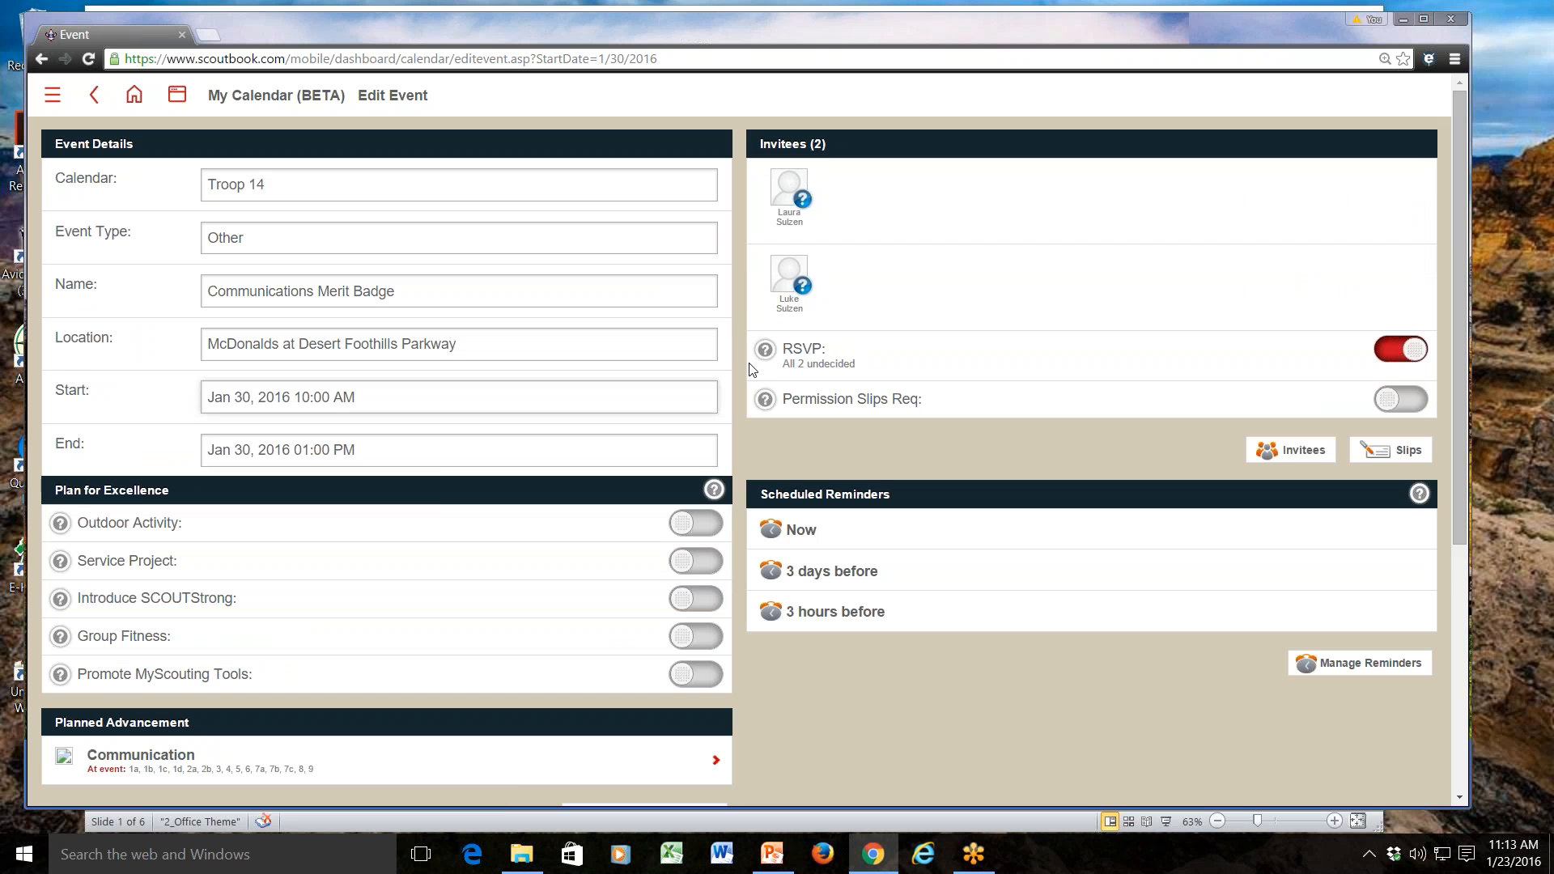
scroll(540, 433, down, 3)
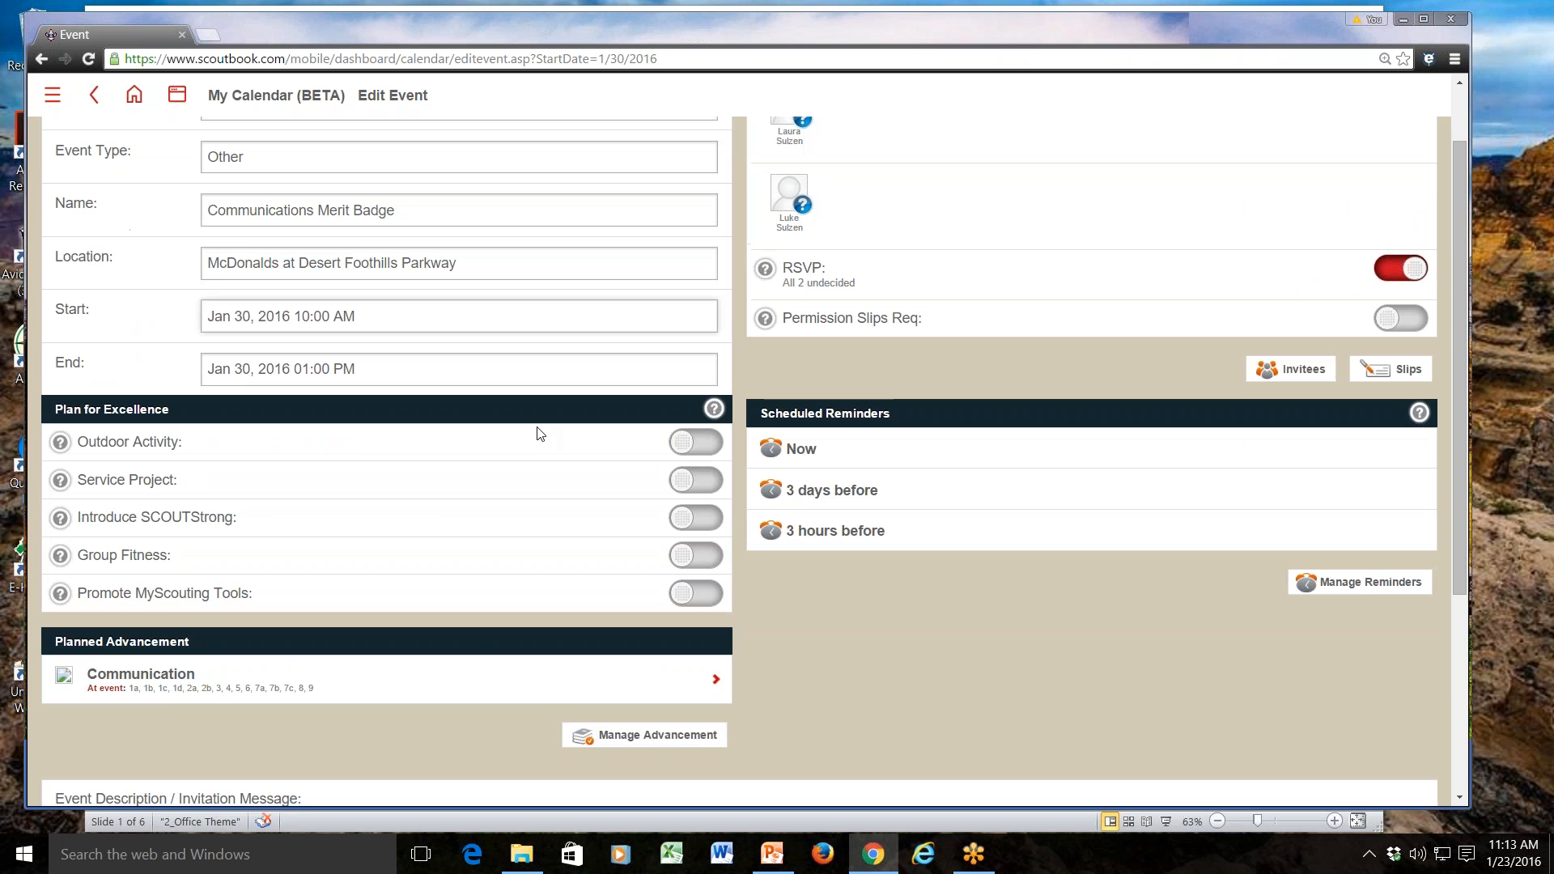
scroll(539, 433, up, 1)
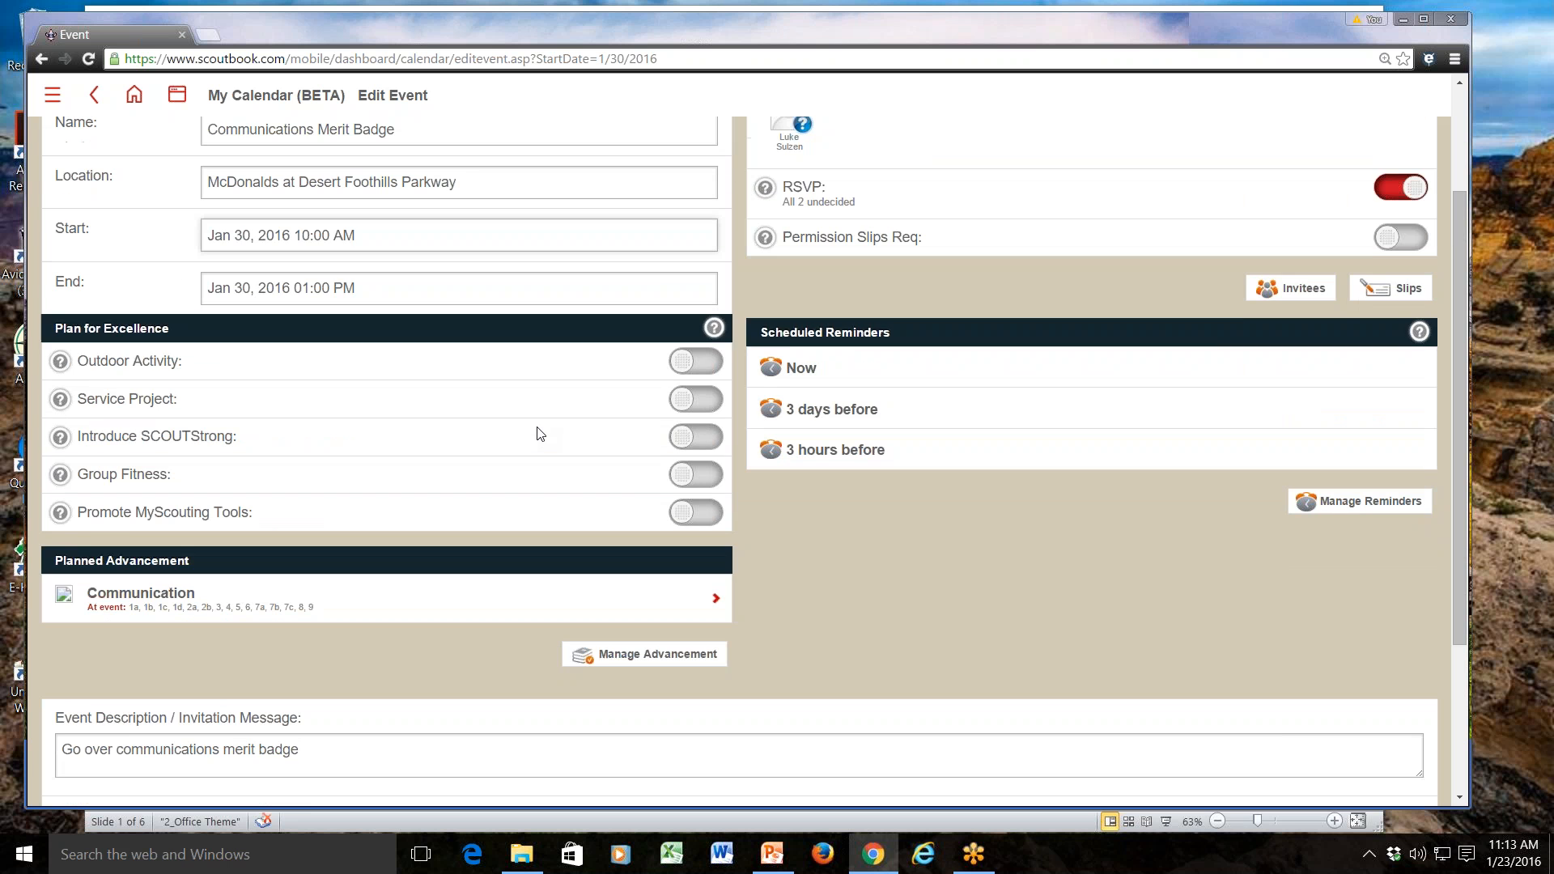
click(1392, 245)
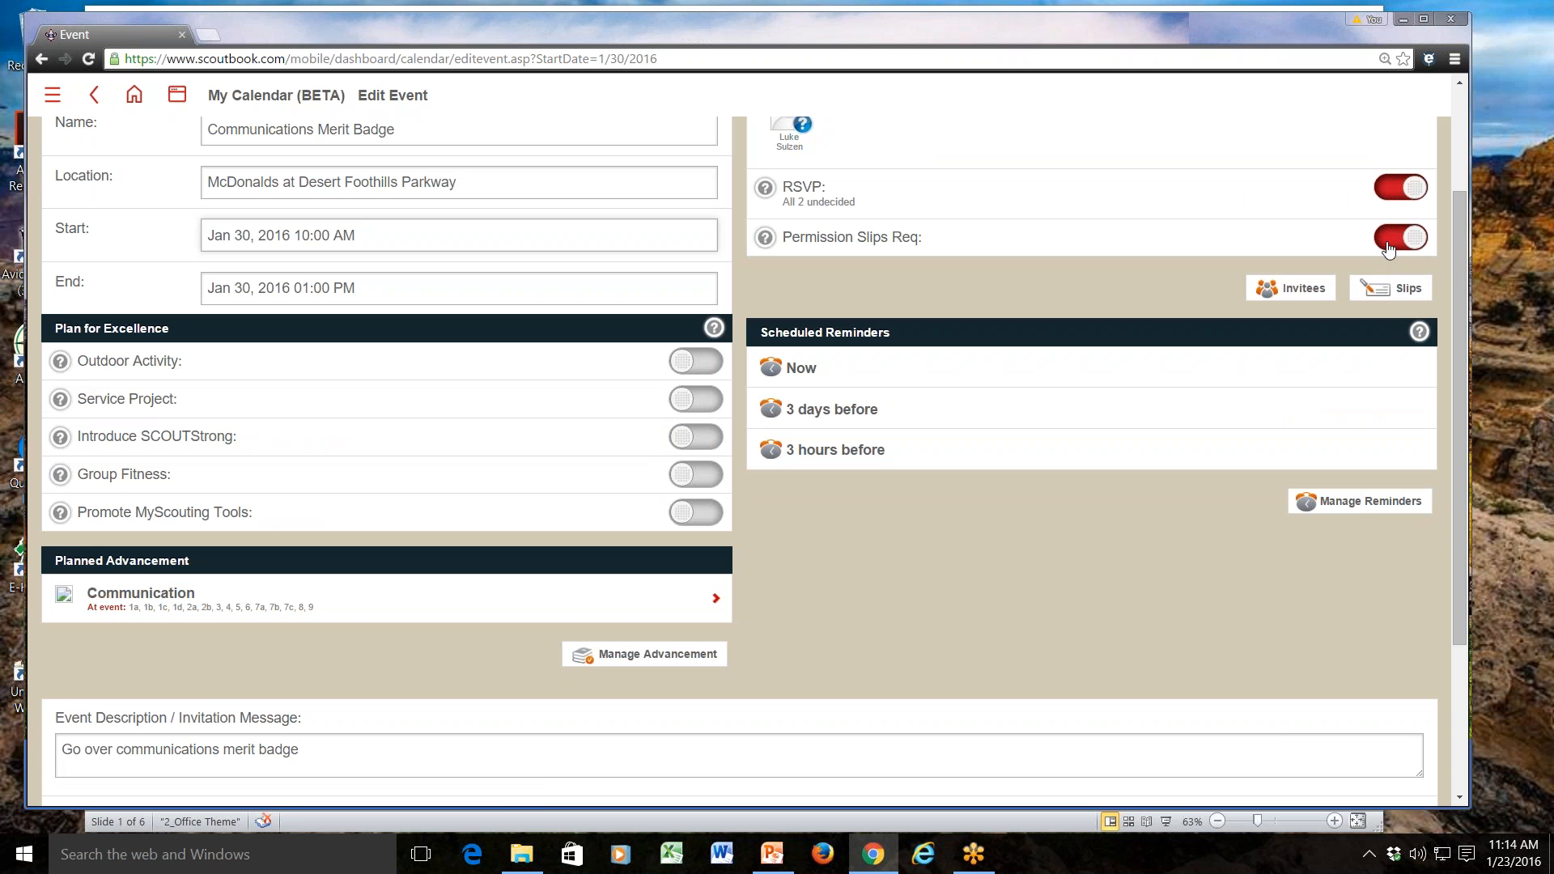
click(1389, 289)
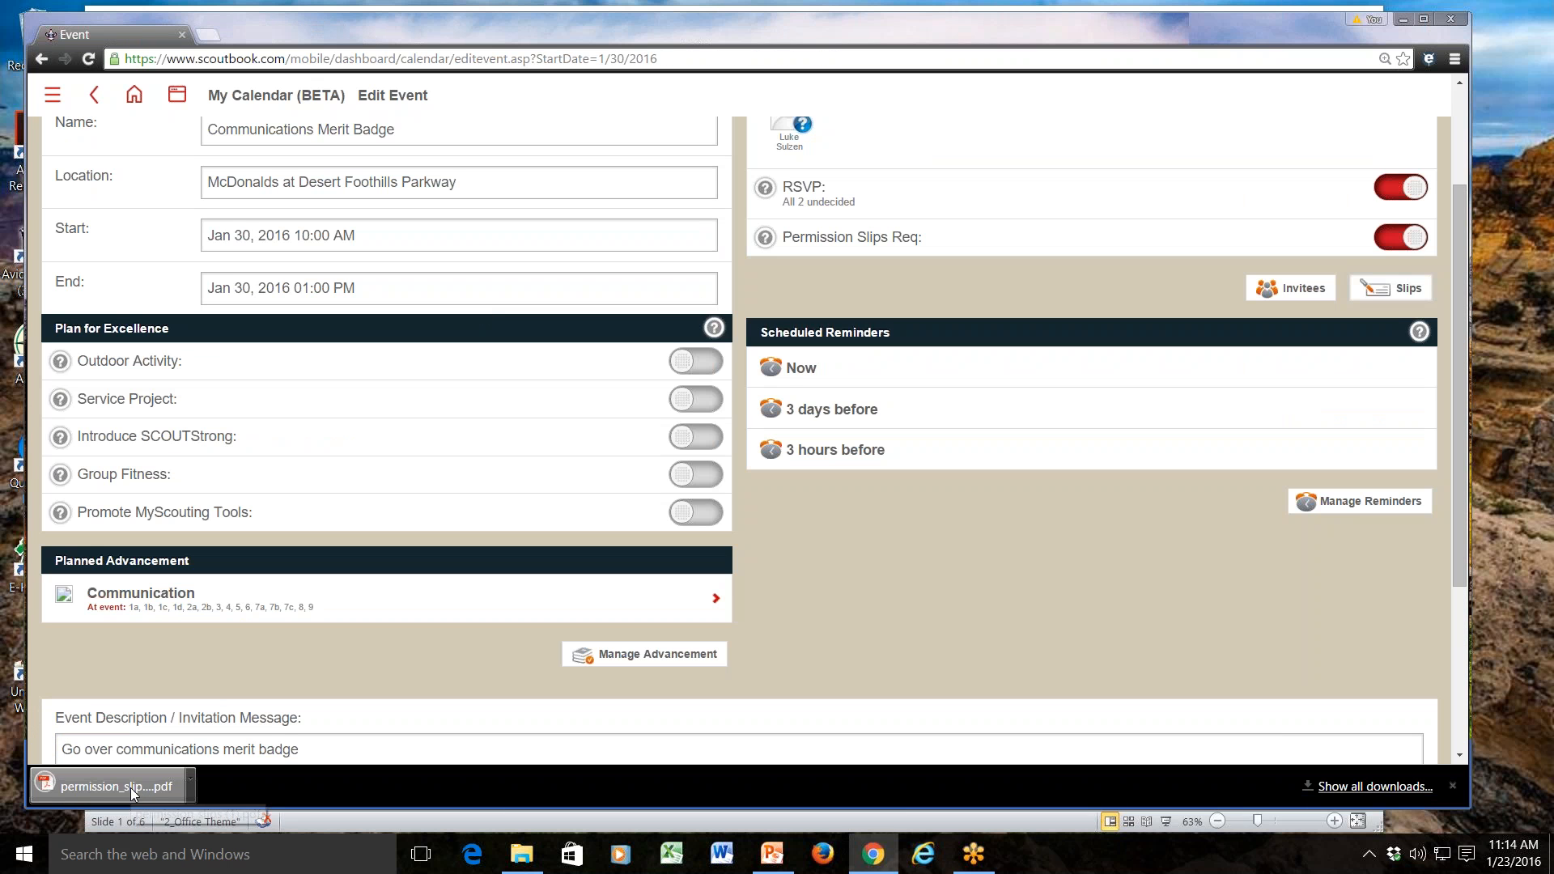
click(132, 790)
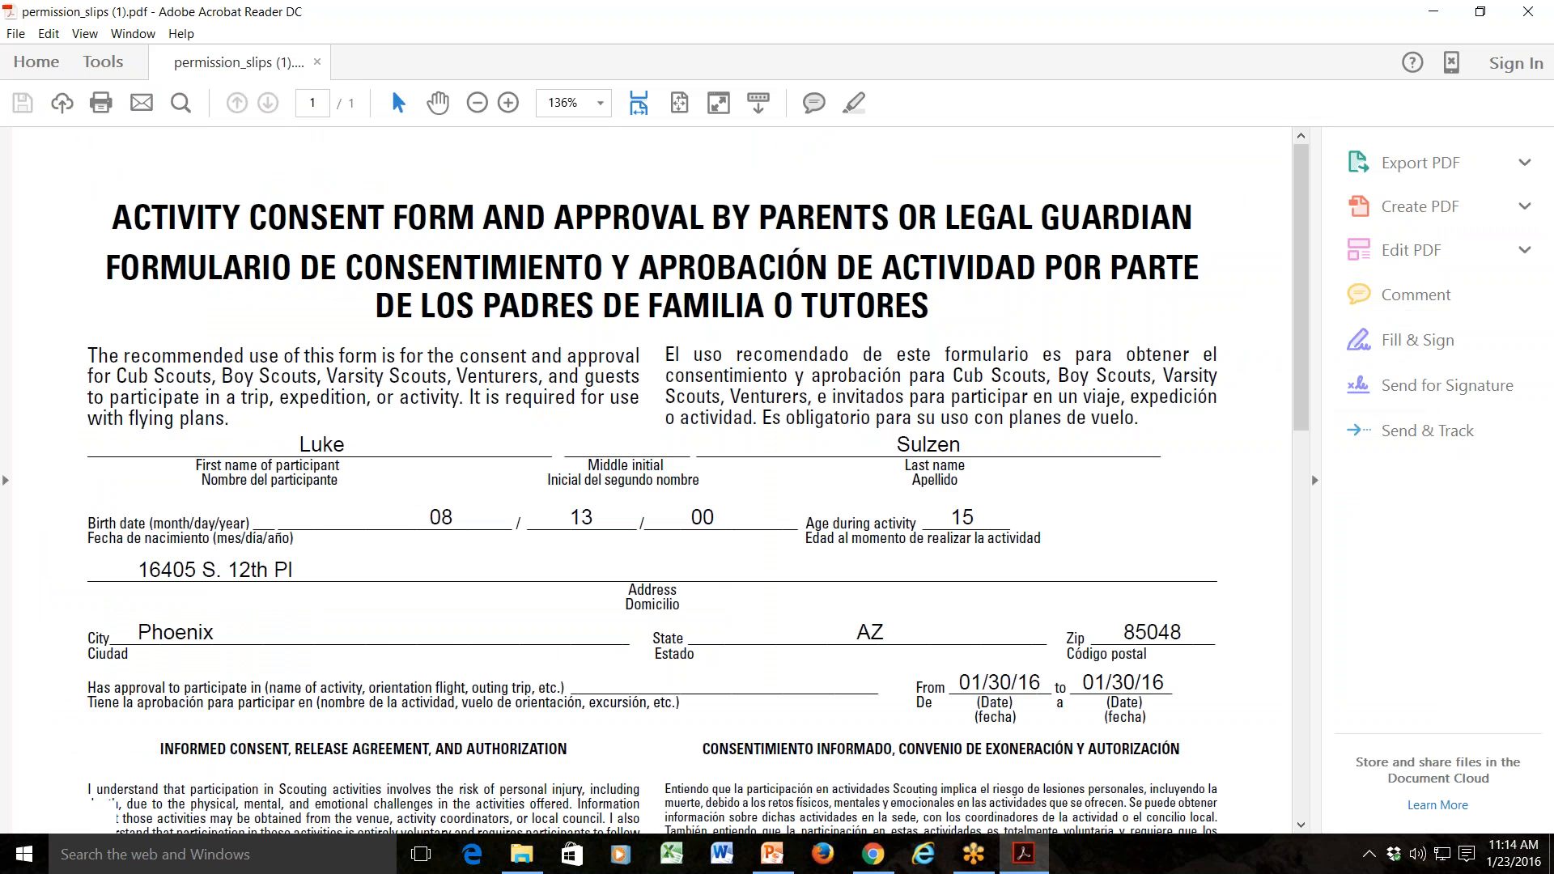
Step: Read through the prefilled activity consent form, from participant details to the signature and contact fields, and close the PDF
scroll(653, 470, down, 3)
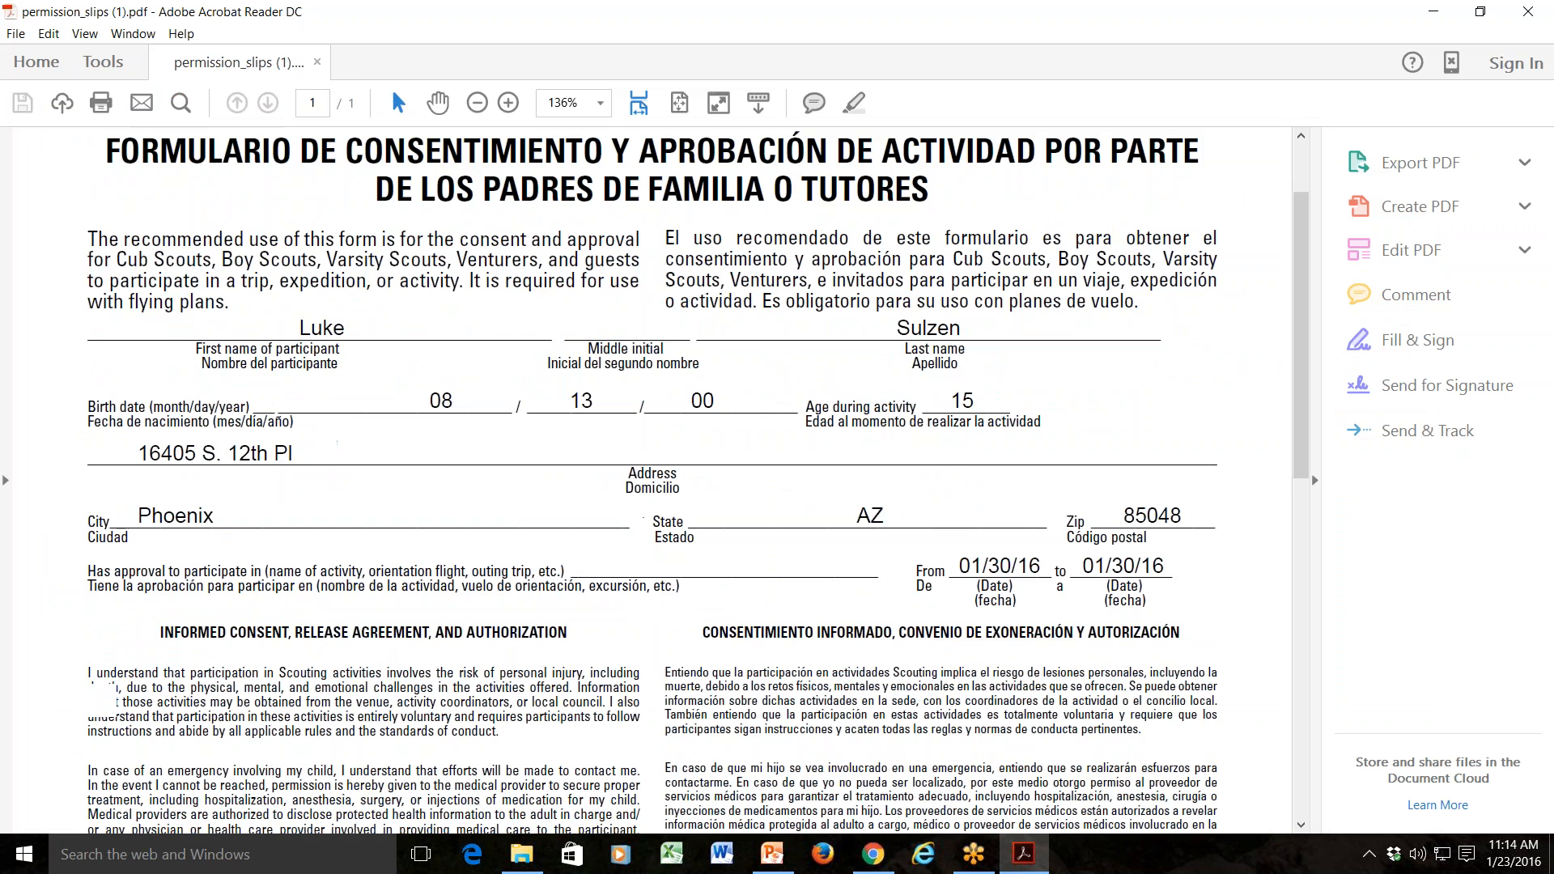
scroll(652, 469, down, 2)
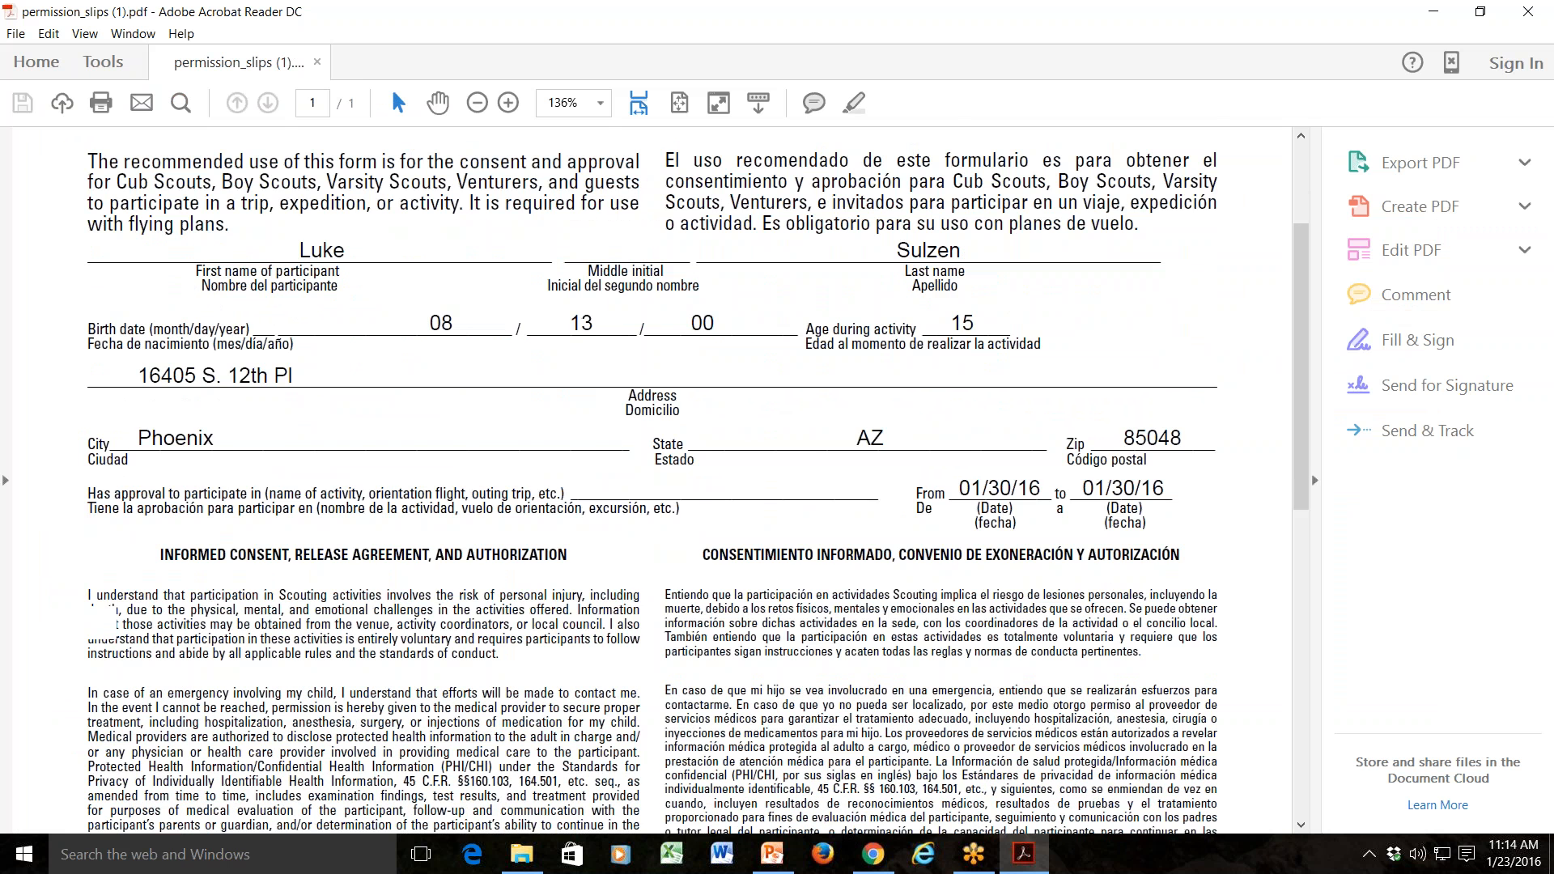
scroll(652, 469, down, 15)
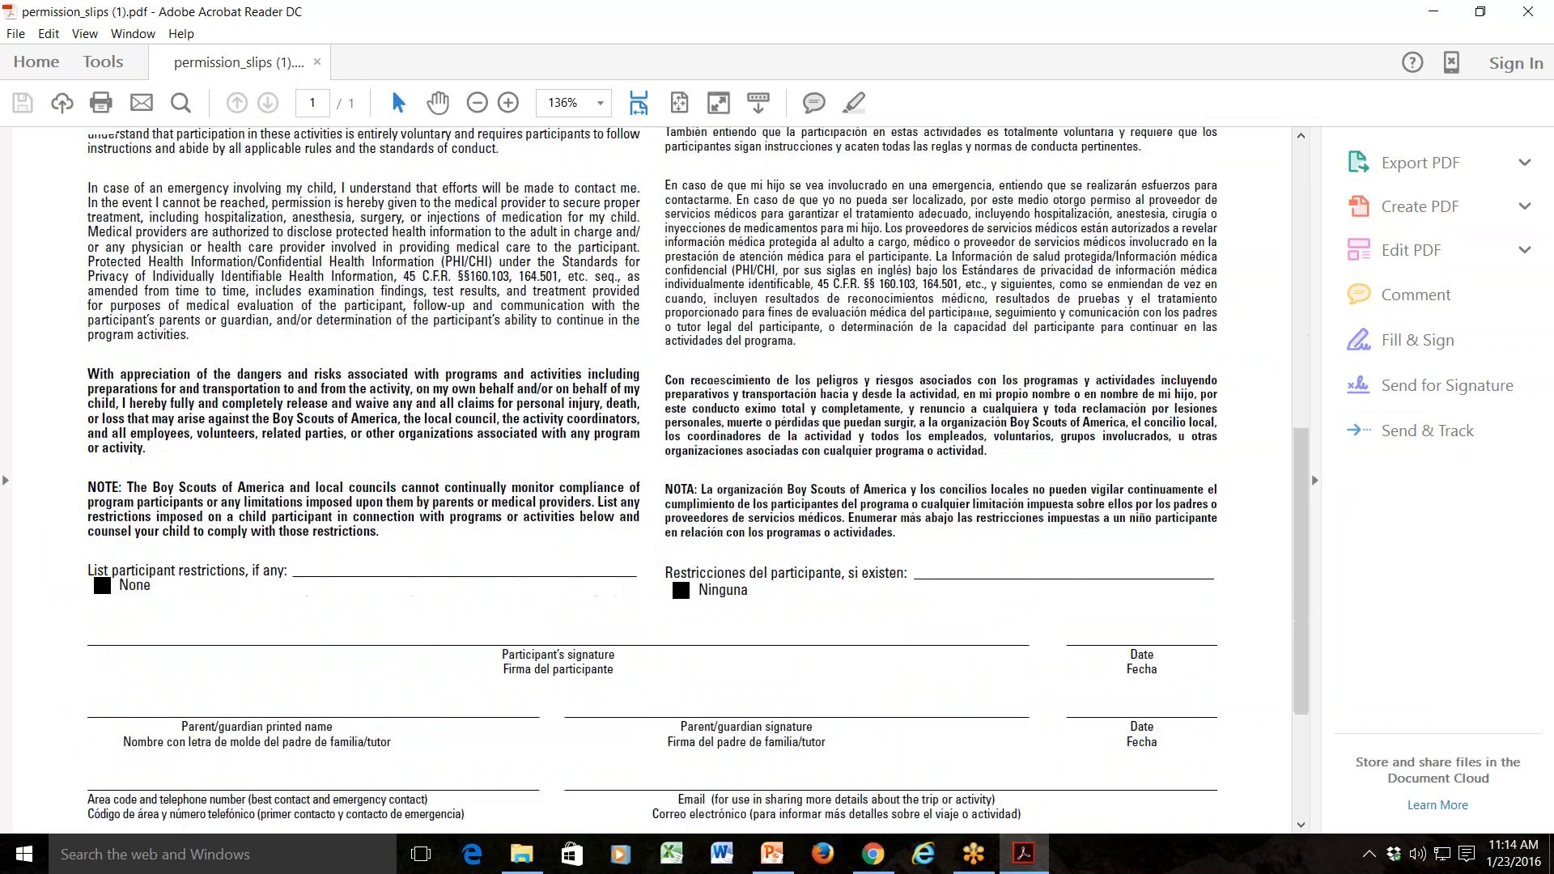
scroll(652, 469, down, 4)
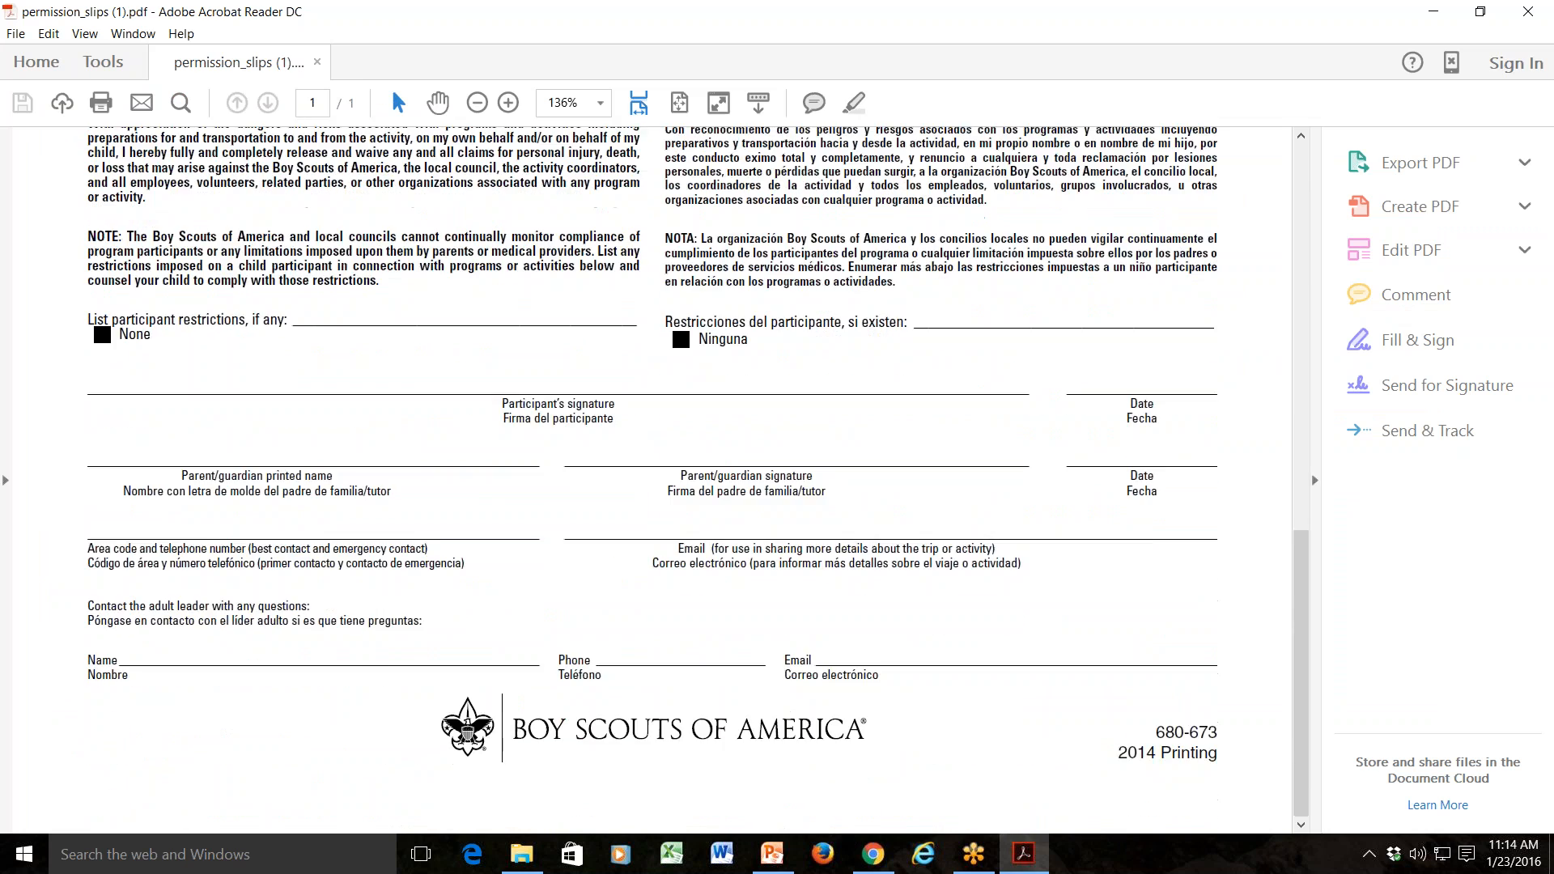
scroll(652, 470, up, 20)
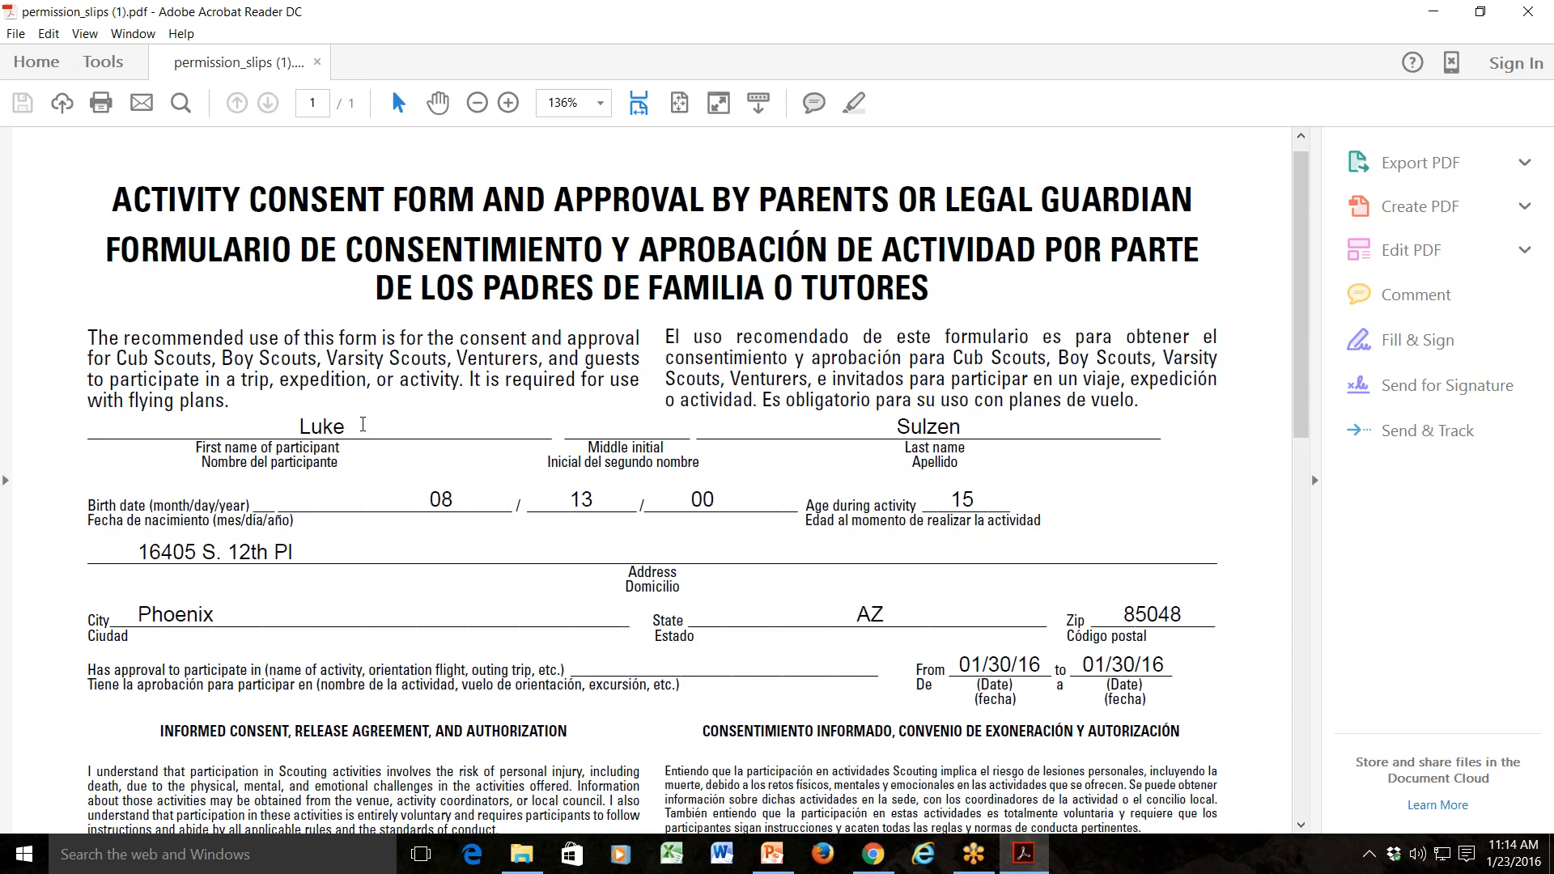
scroll(362, 424, down, 5)
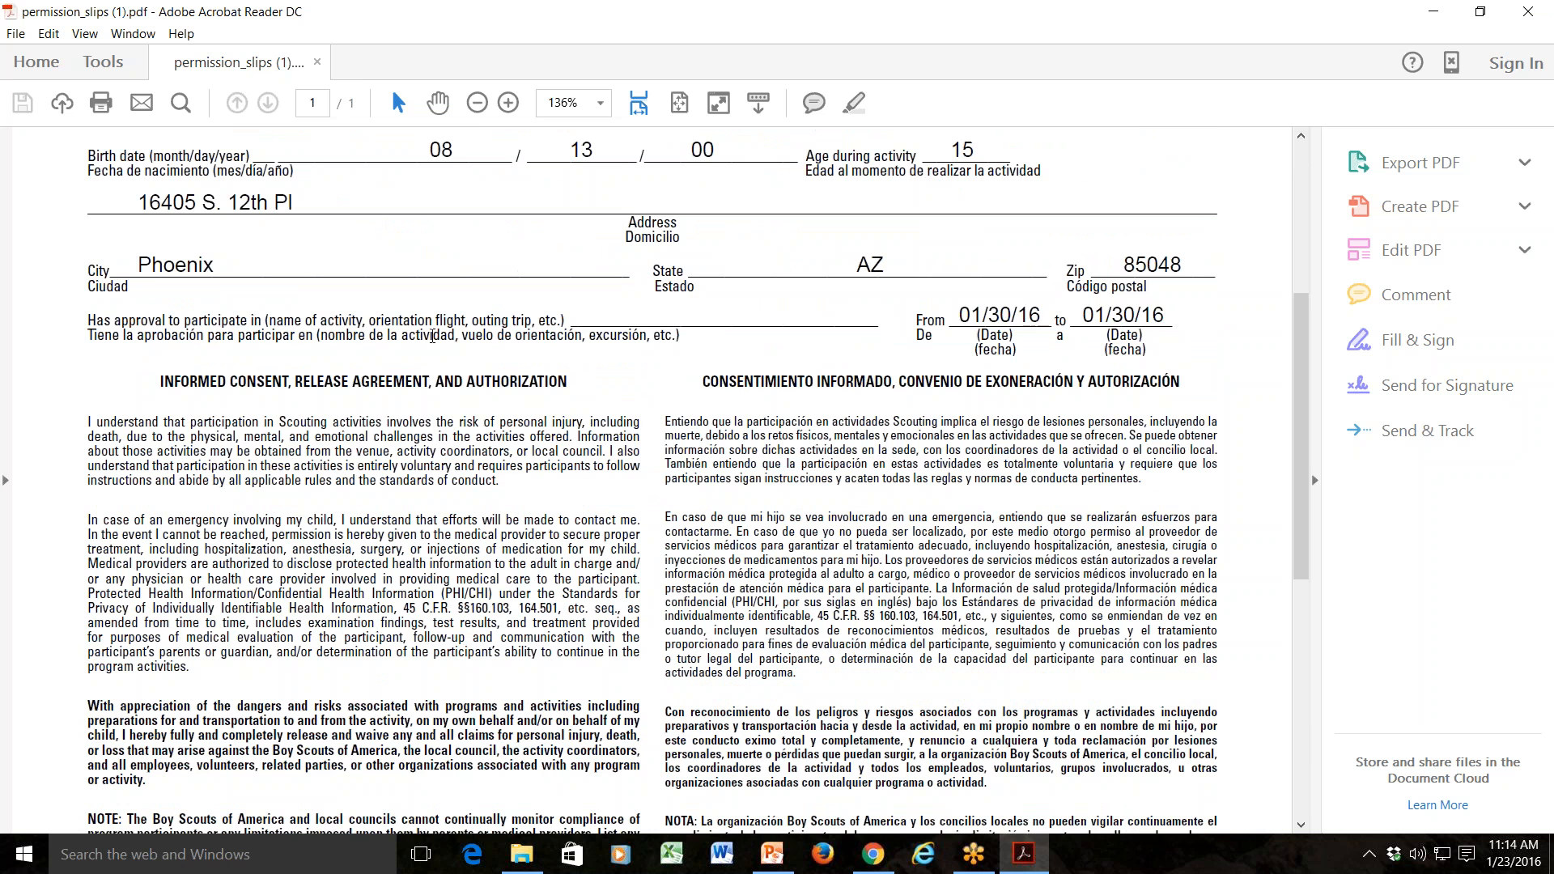
click(1528, 11)
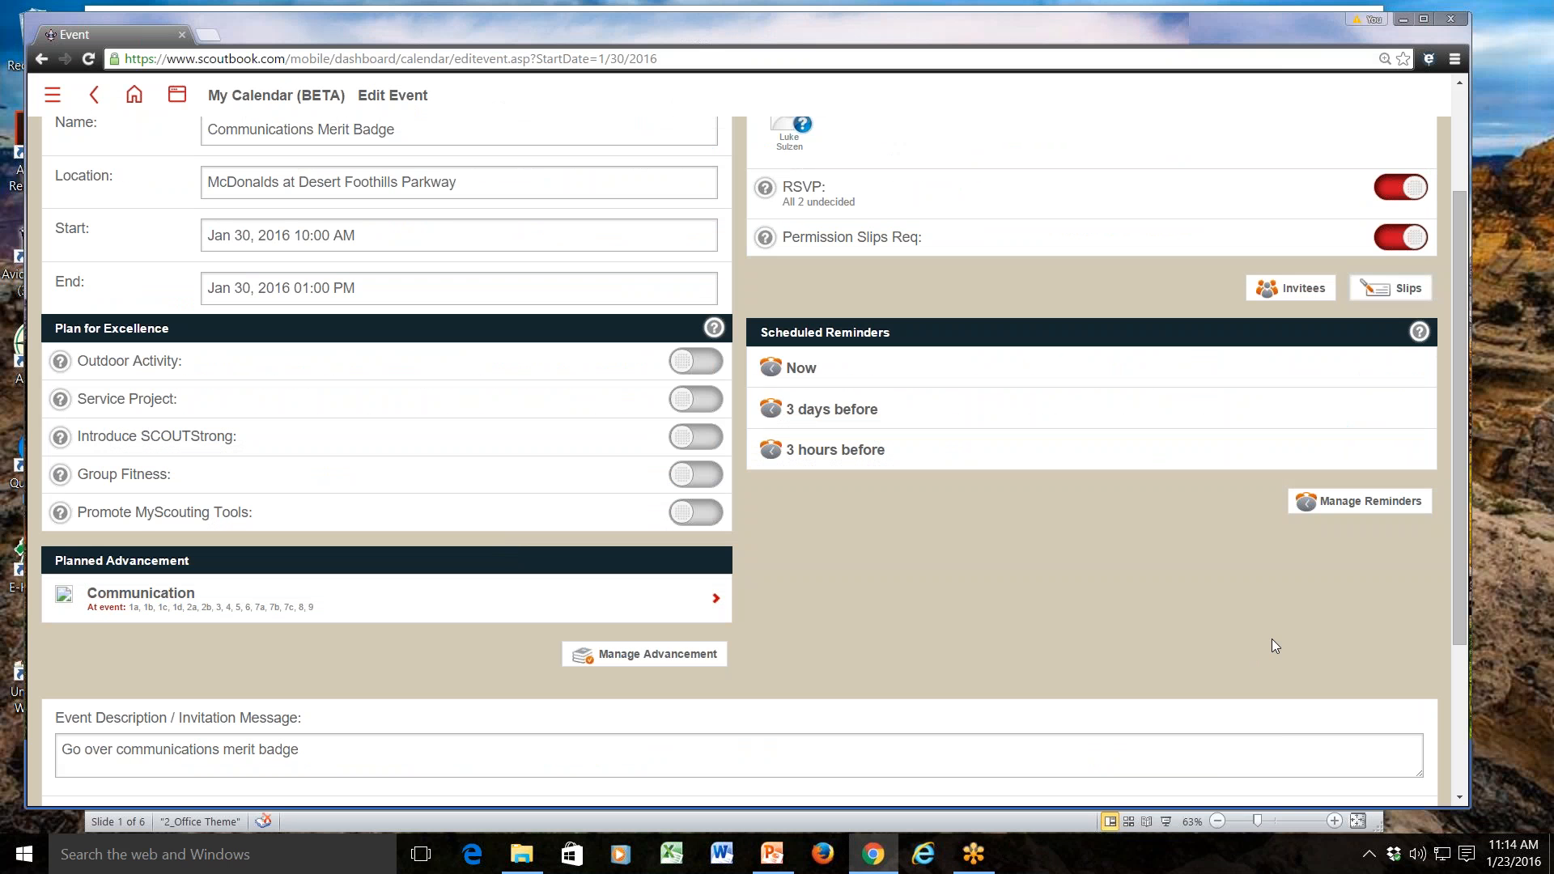
Step: Turn off the permission slip requirement and save the event
scroll(1275, 645, up, 2)
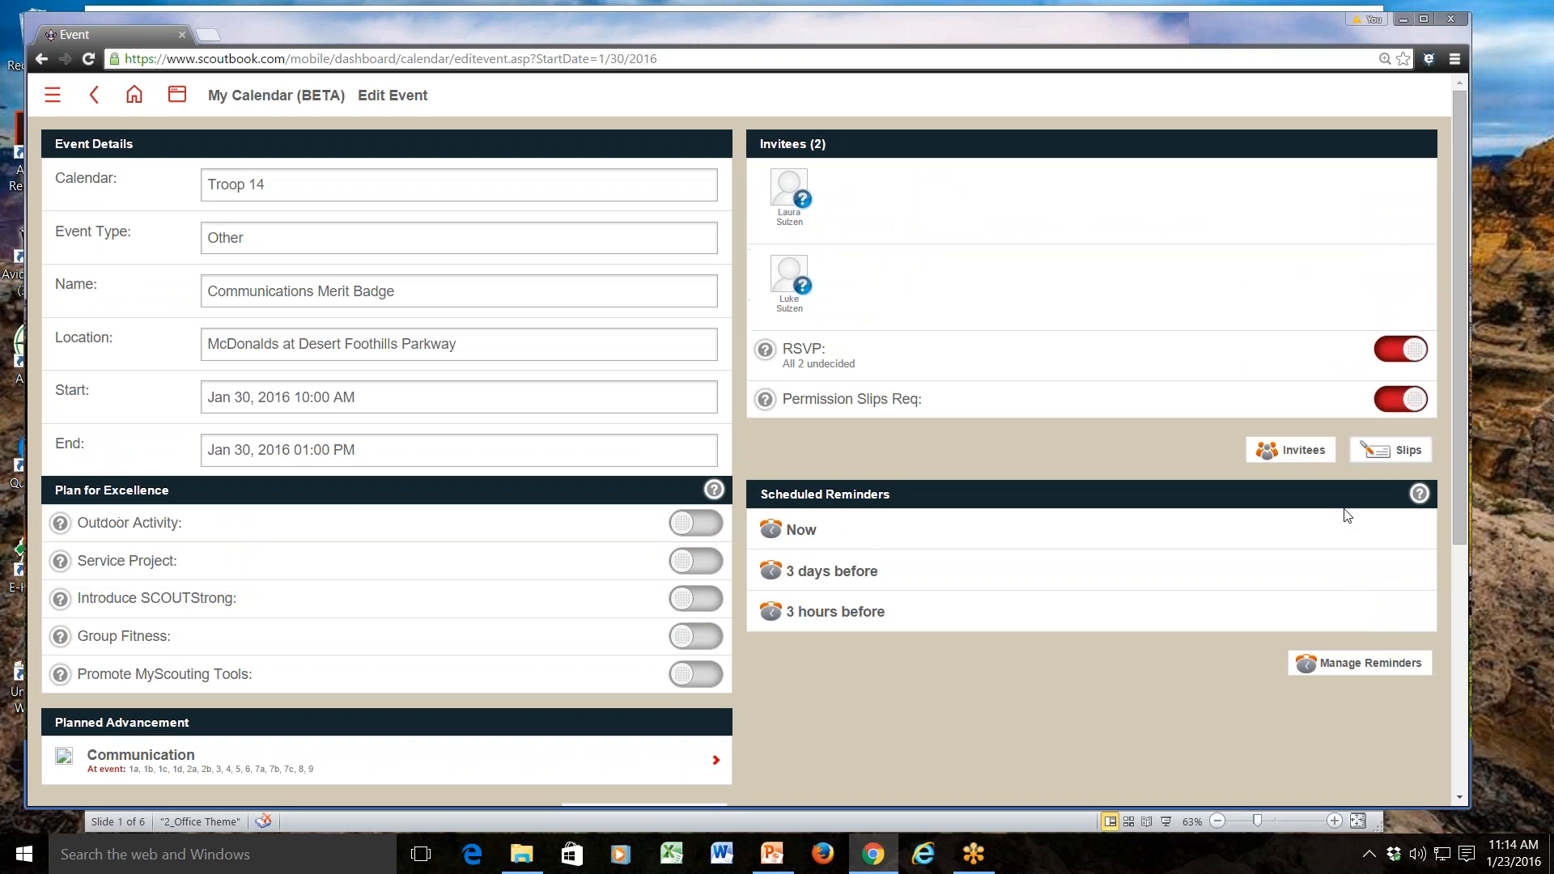
click(1401, 399)
scroll(768, 663, down, 4)
scroll(348, 558, down, 1)
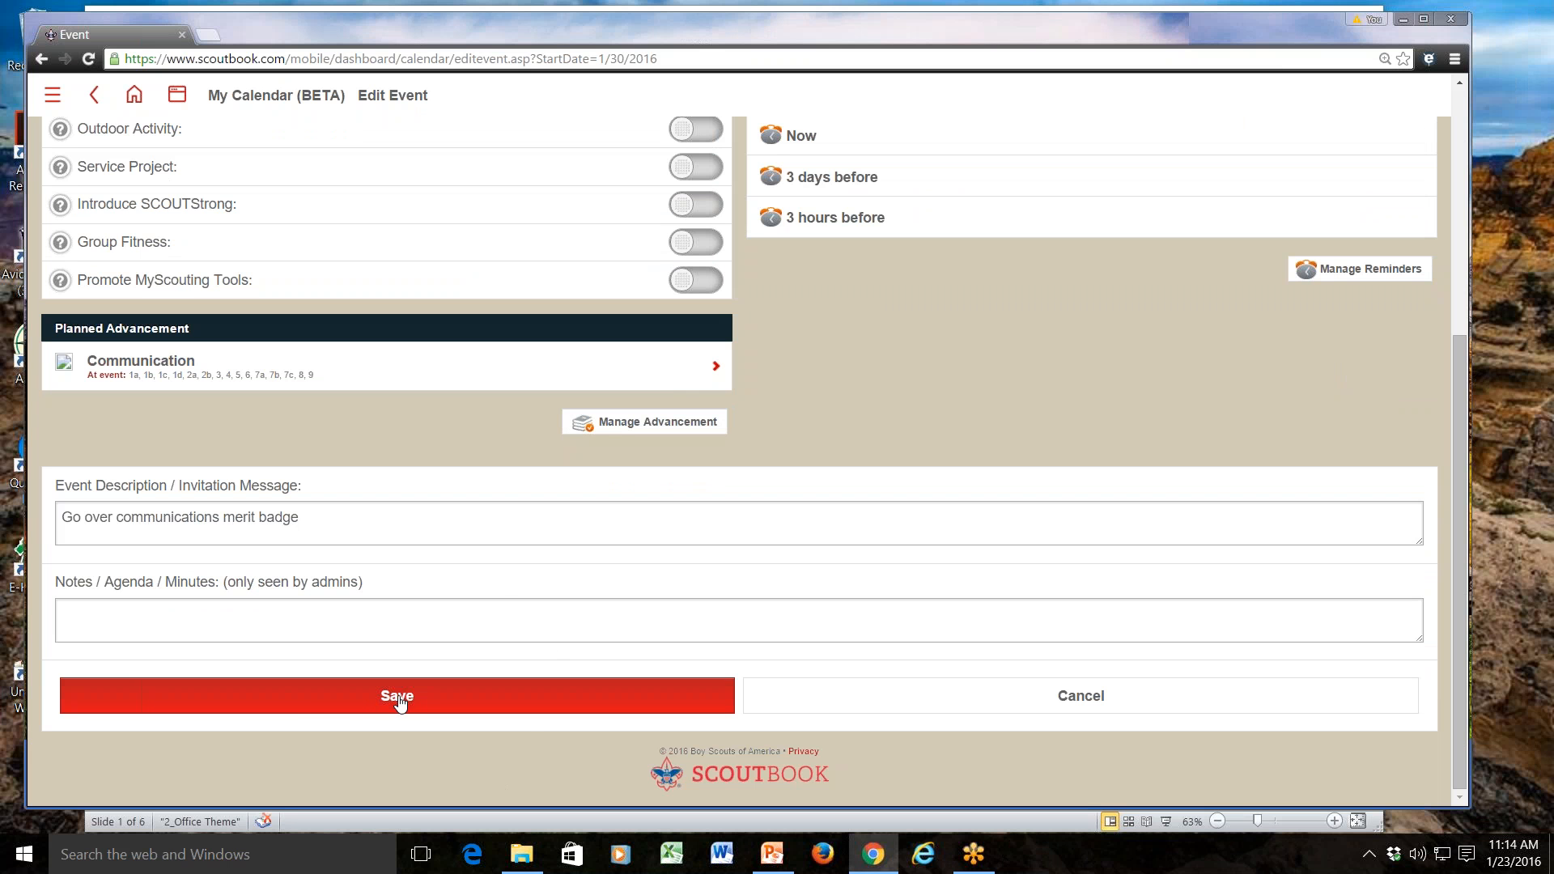
click(427, 708)
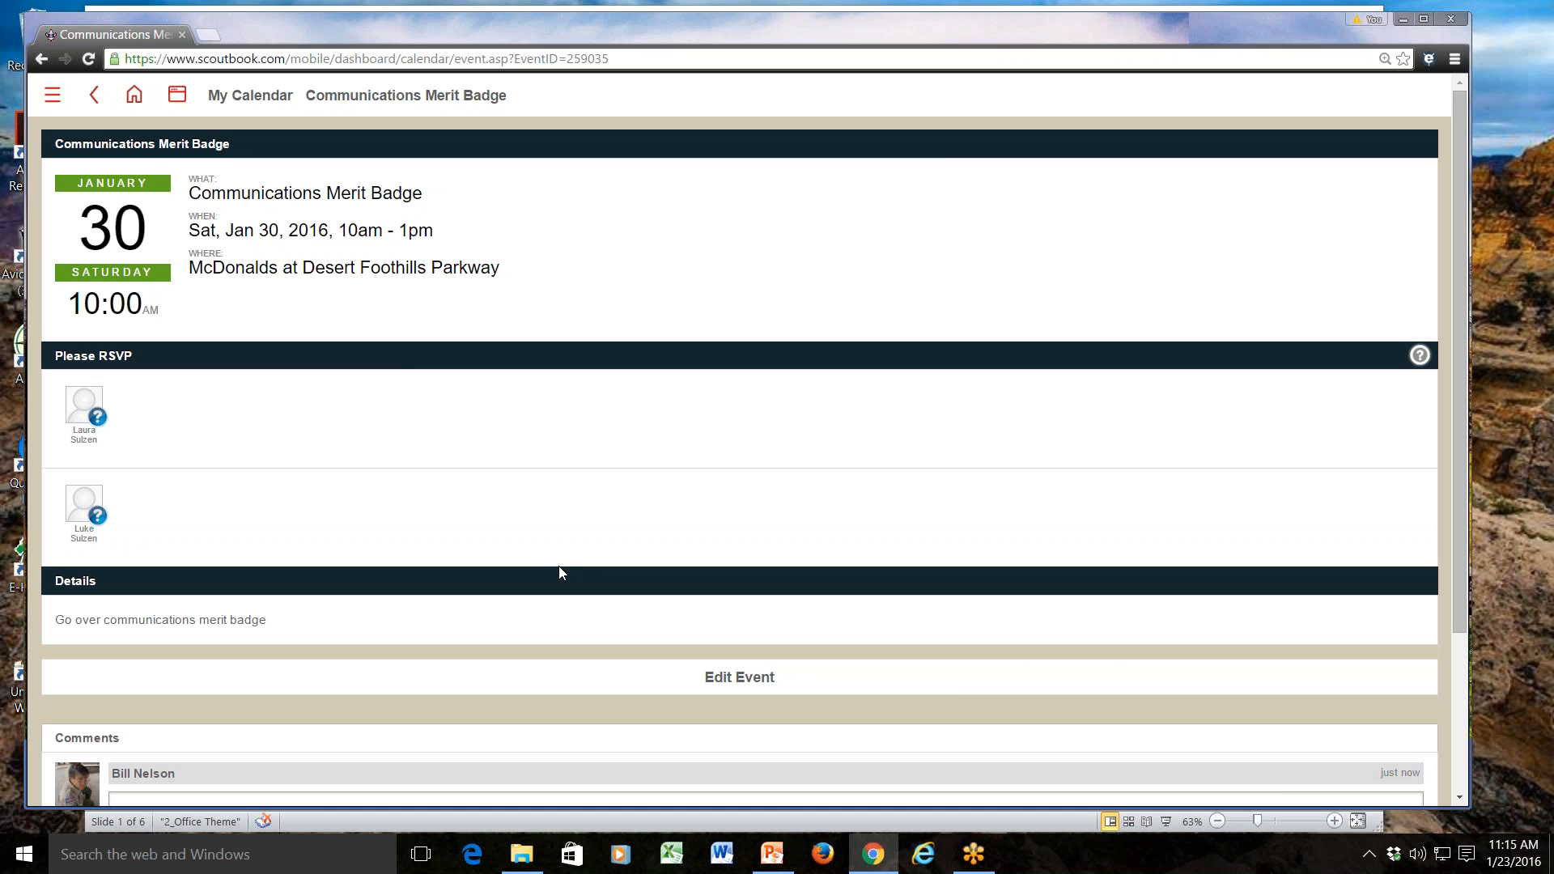
Step: Reopen the saved event for editing, add your own name from the Leaders group to the invitees and save the event
click(736, 677)
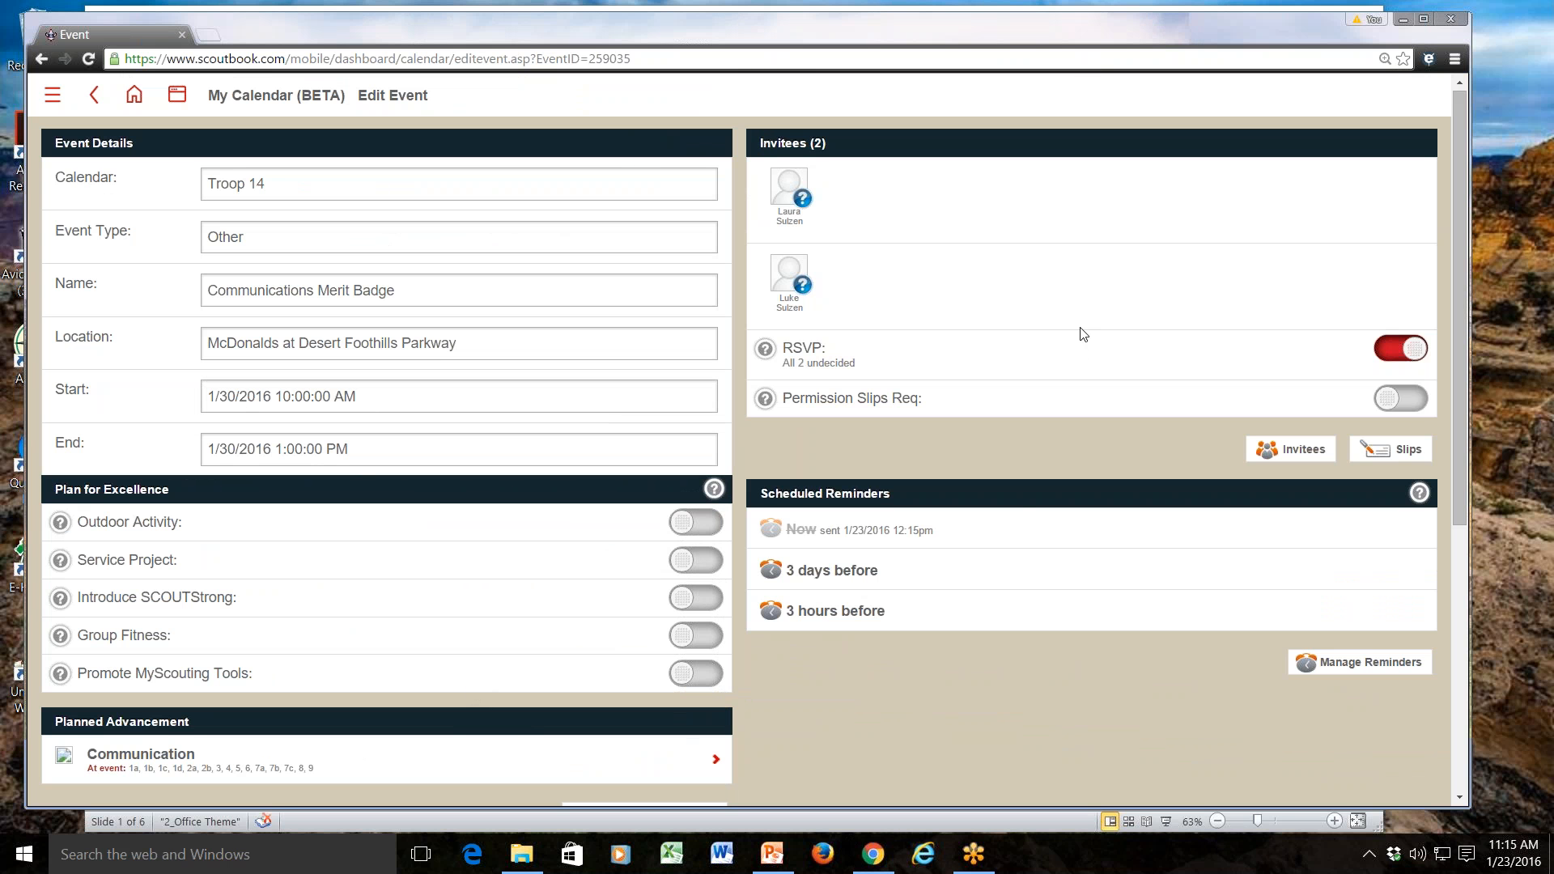
click(1291, 452)
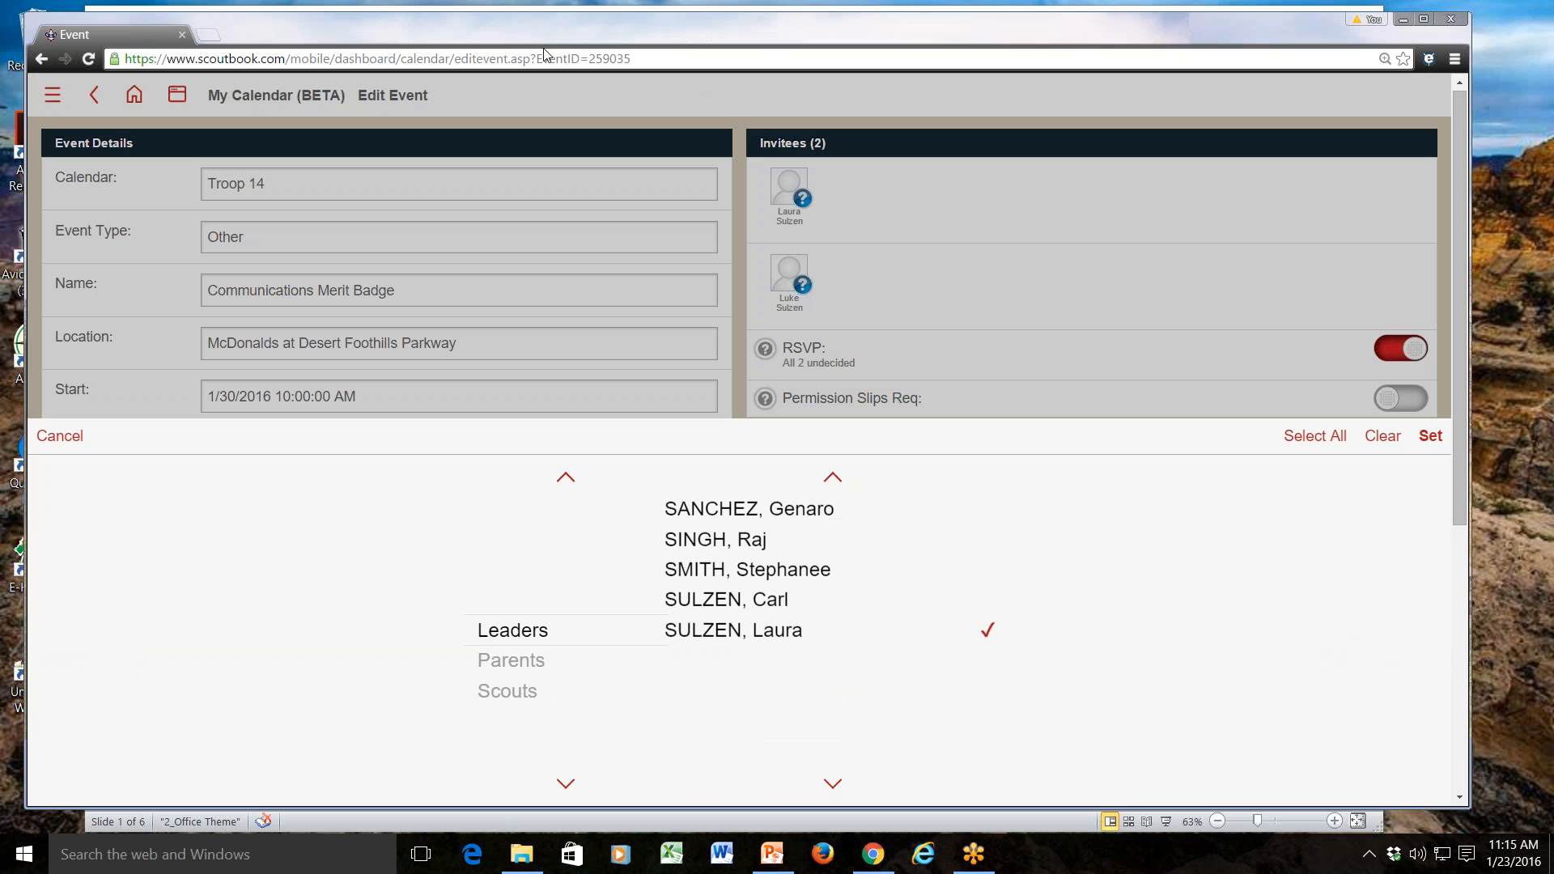
scroll(801, 545, up, 10)
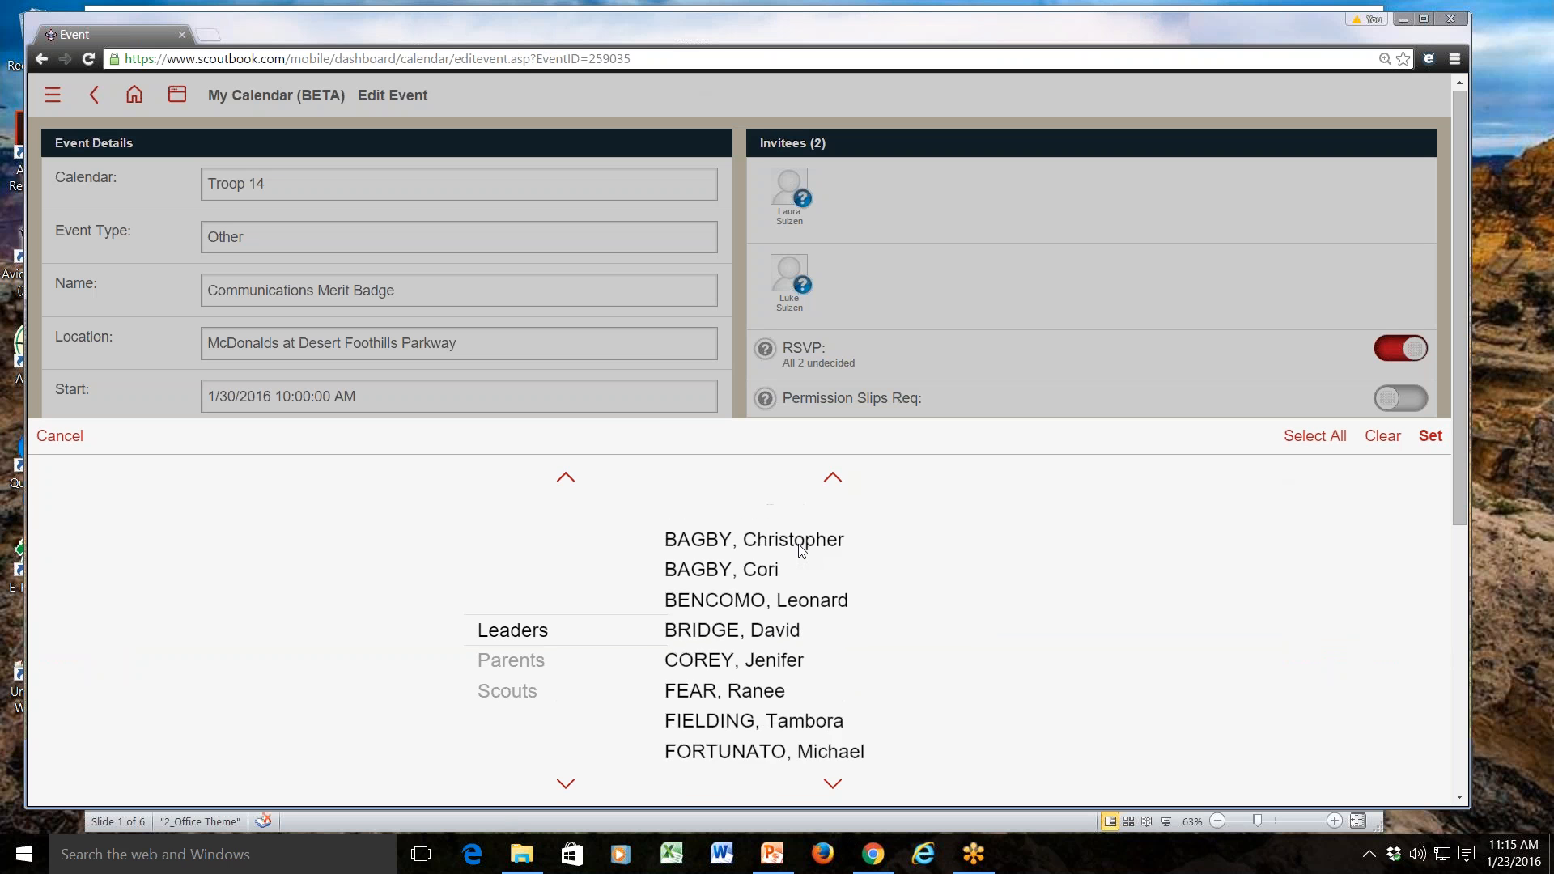
scroll(802, 549, down, 10)
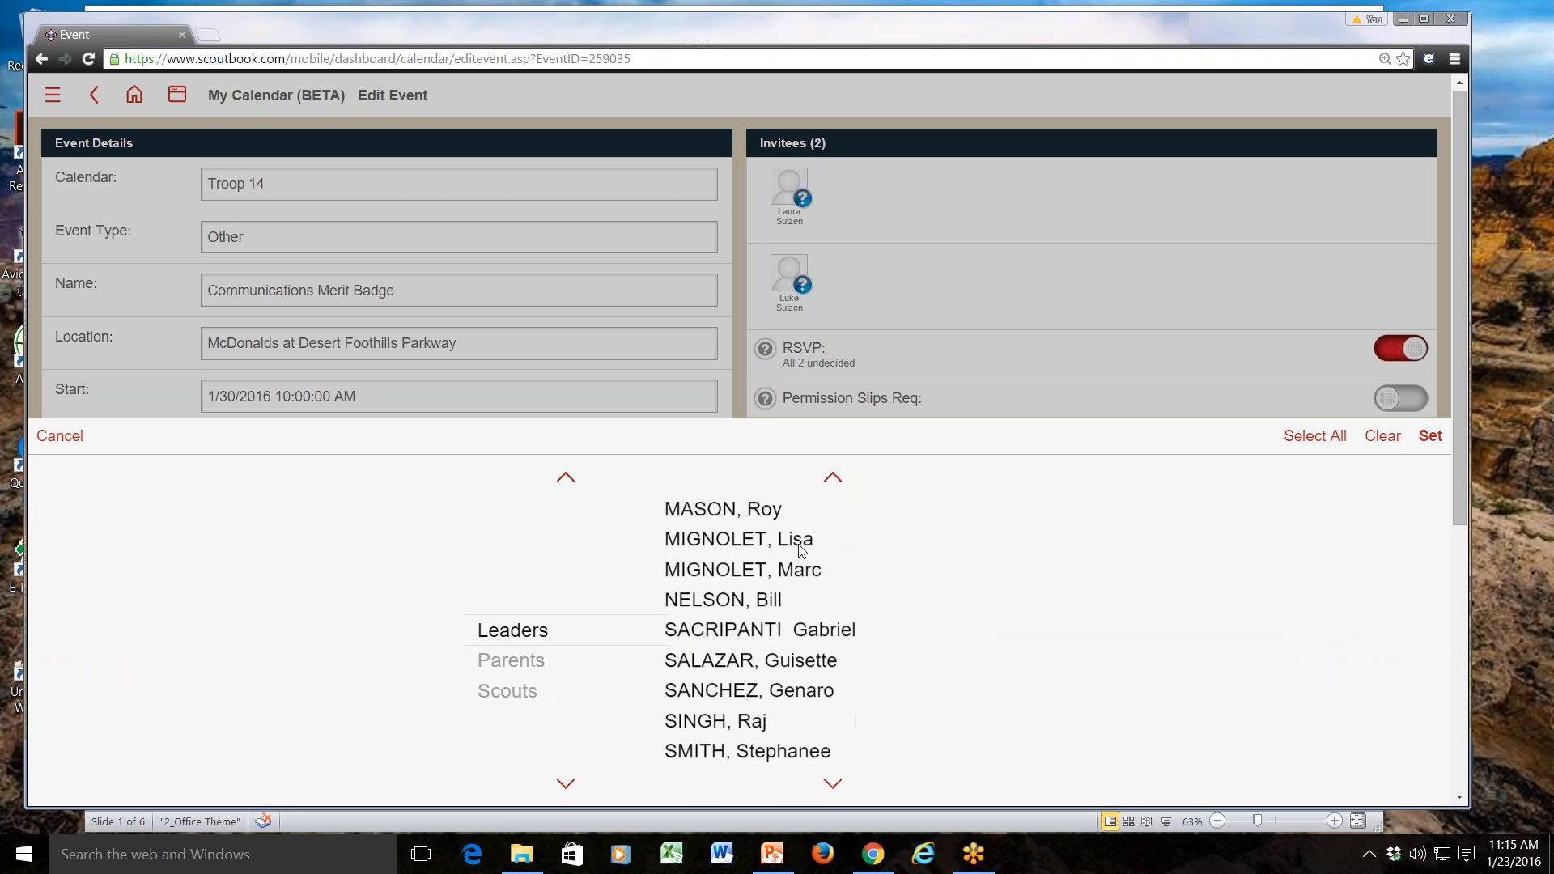
scroll(801, 551, down, 1)
click(800, 566)
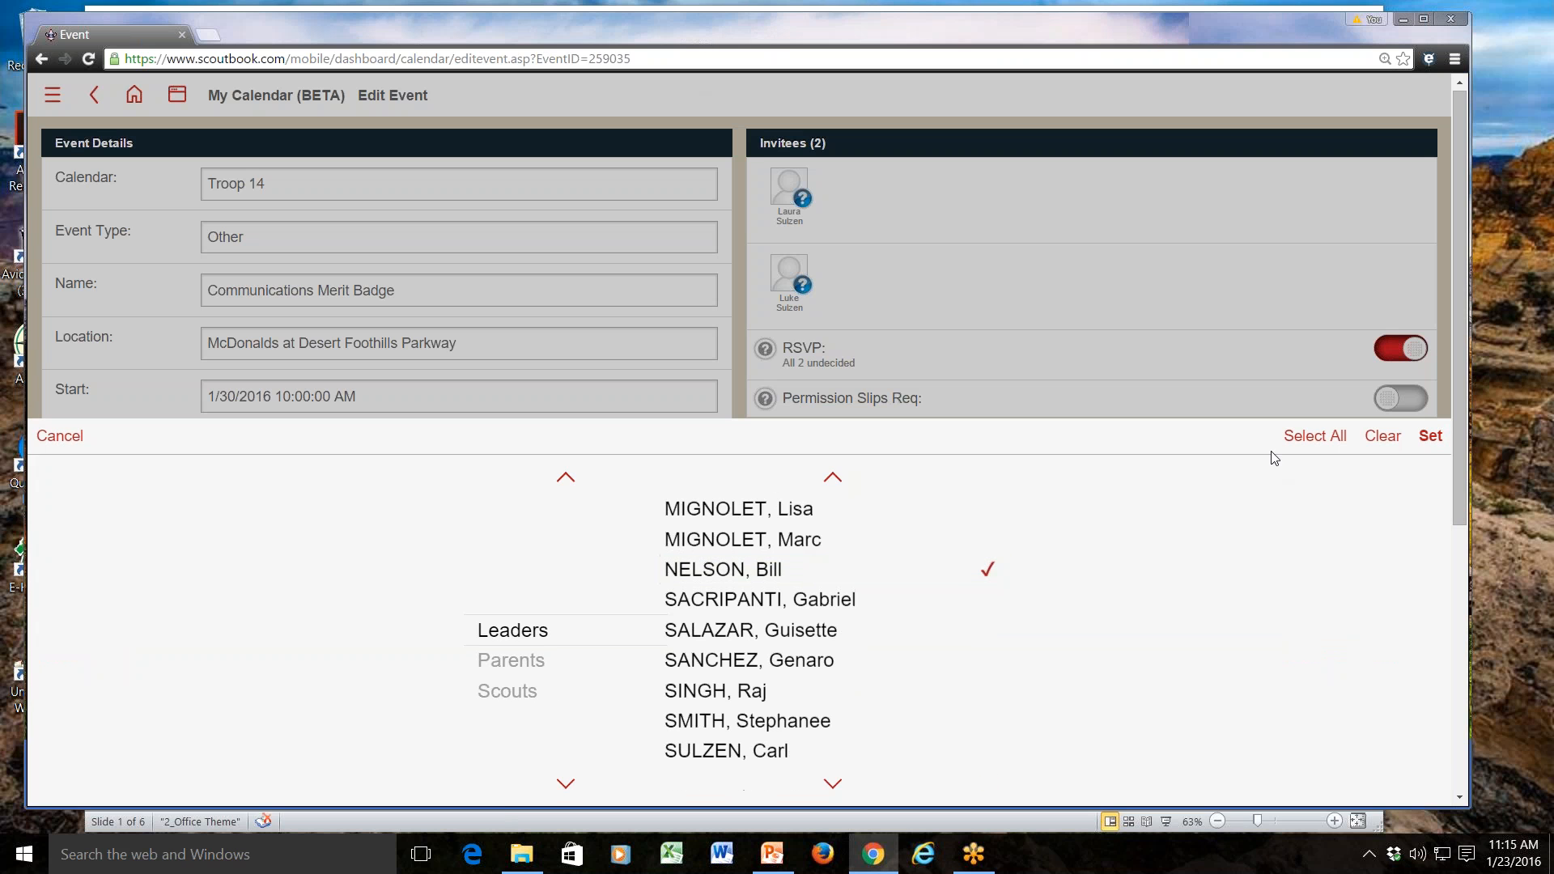
click(1430, 435)
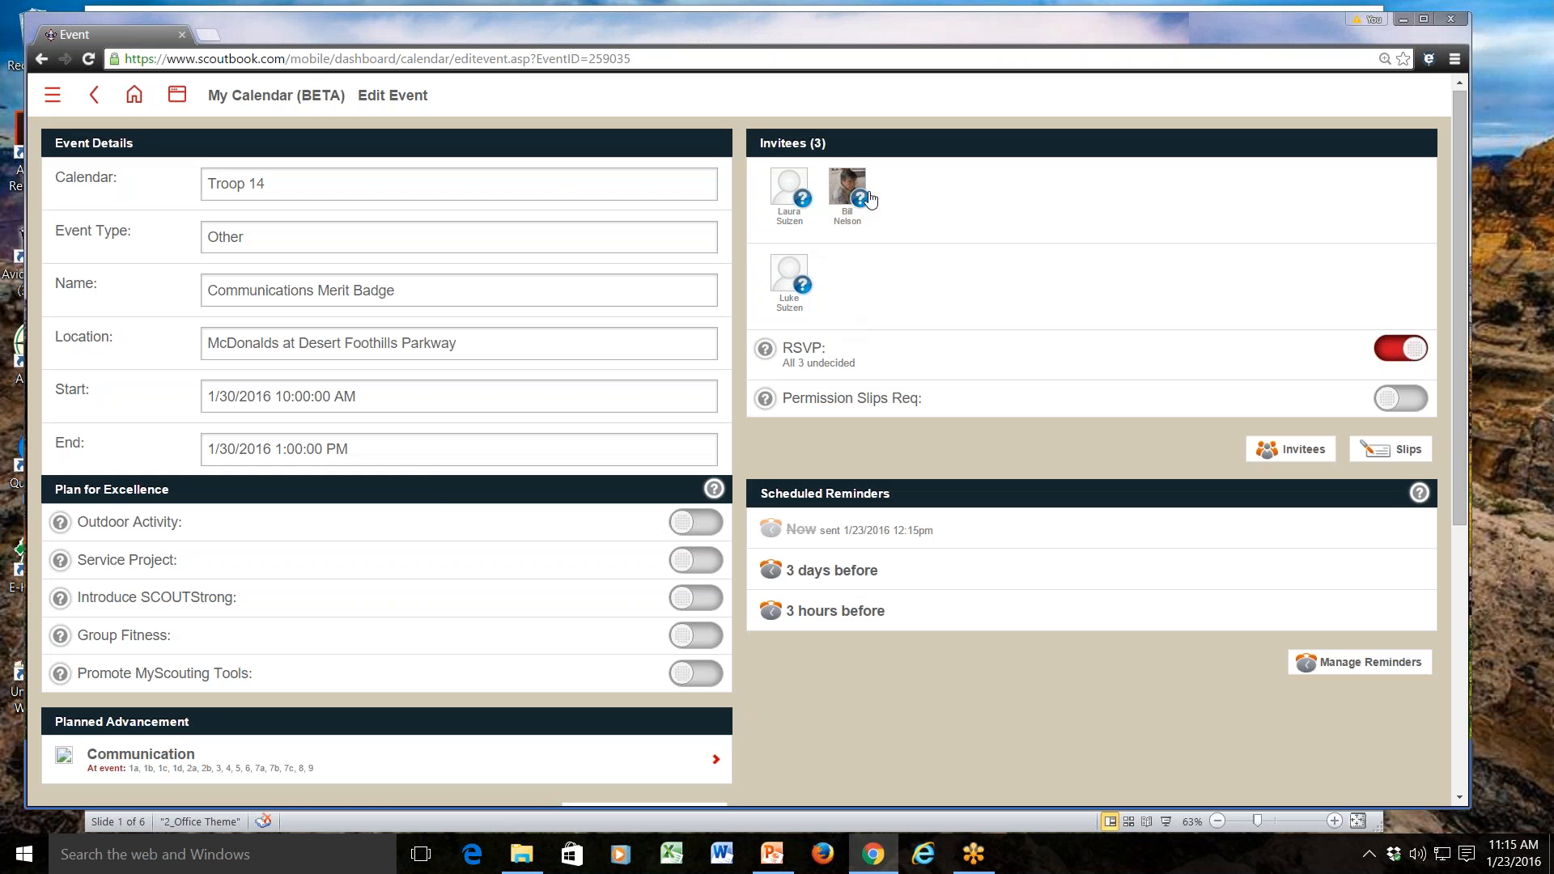
scroll(1207, 709, down, 5)
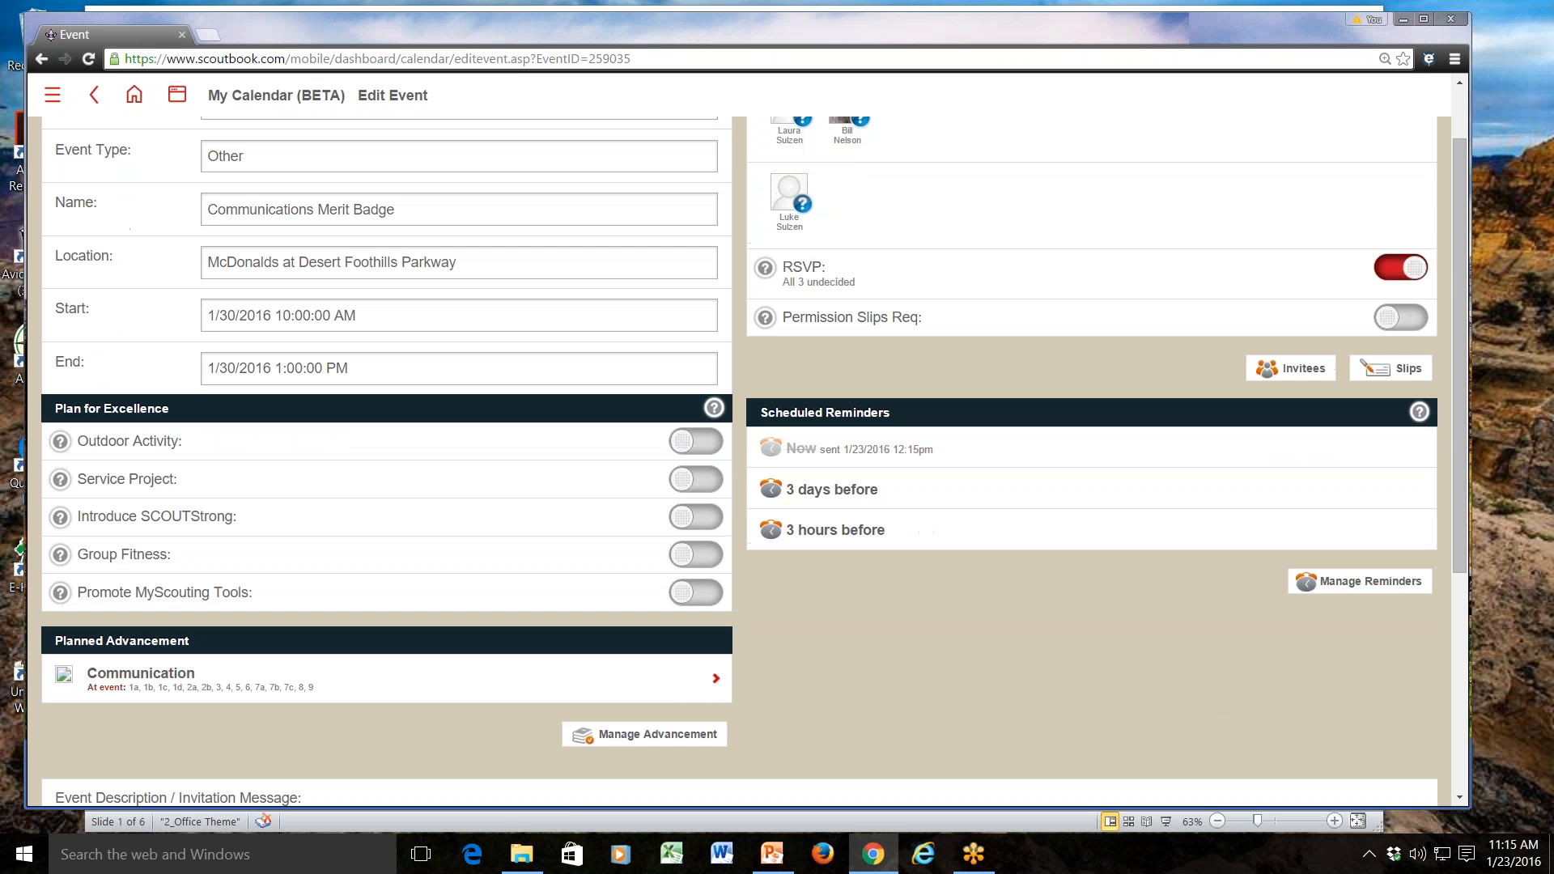
click(702, 644)
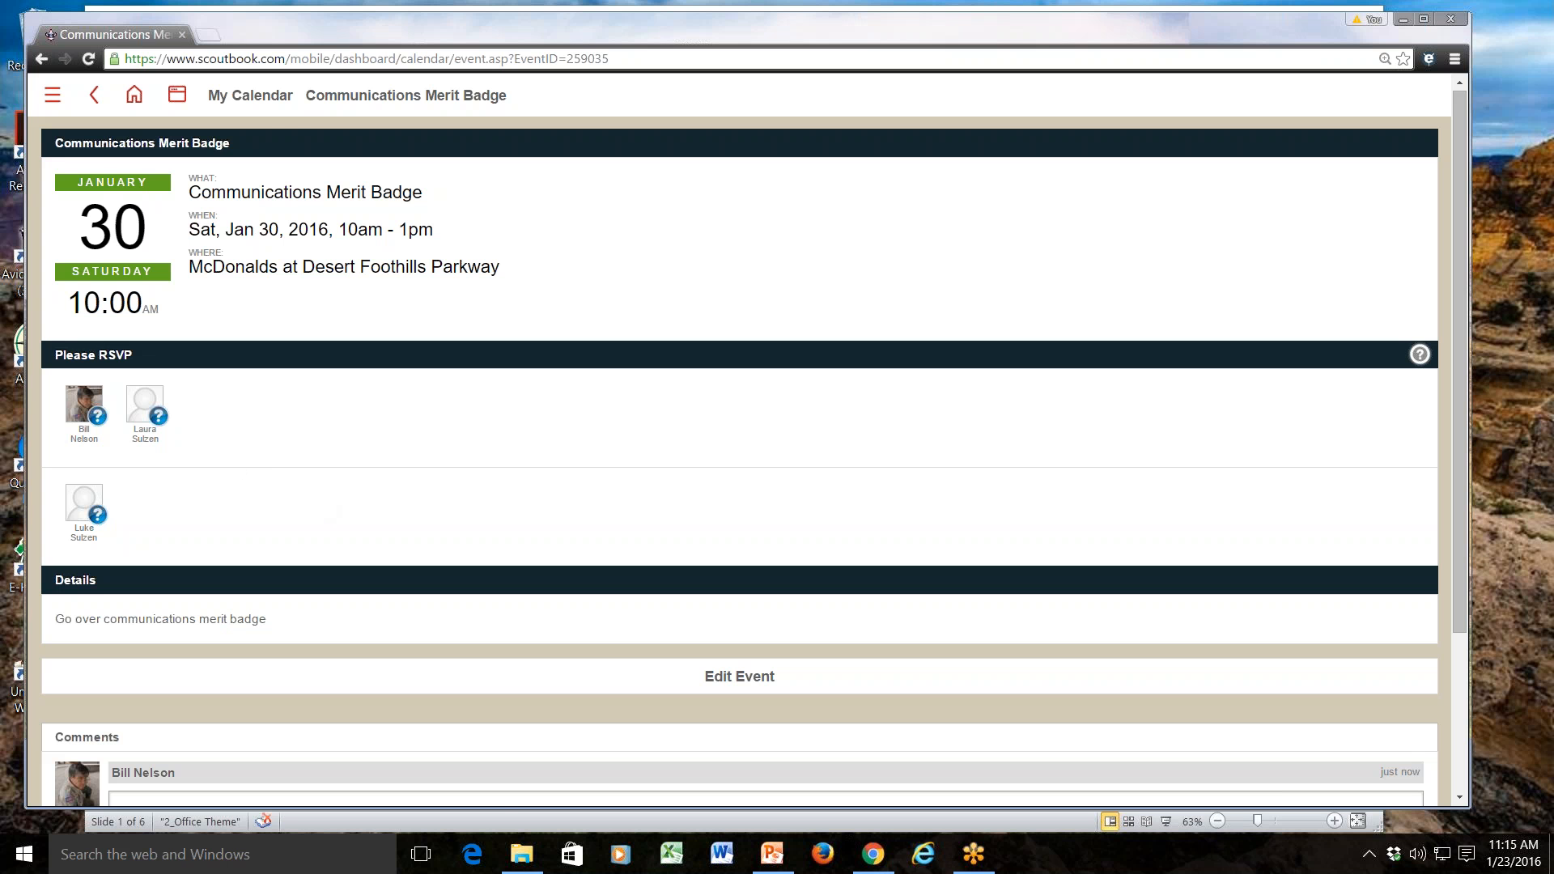
Step: Go to the Troop 14 page and view the Communications Merit Badge event from its upcoming events
click(176, 98)
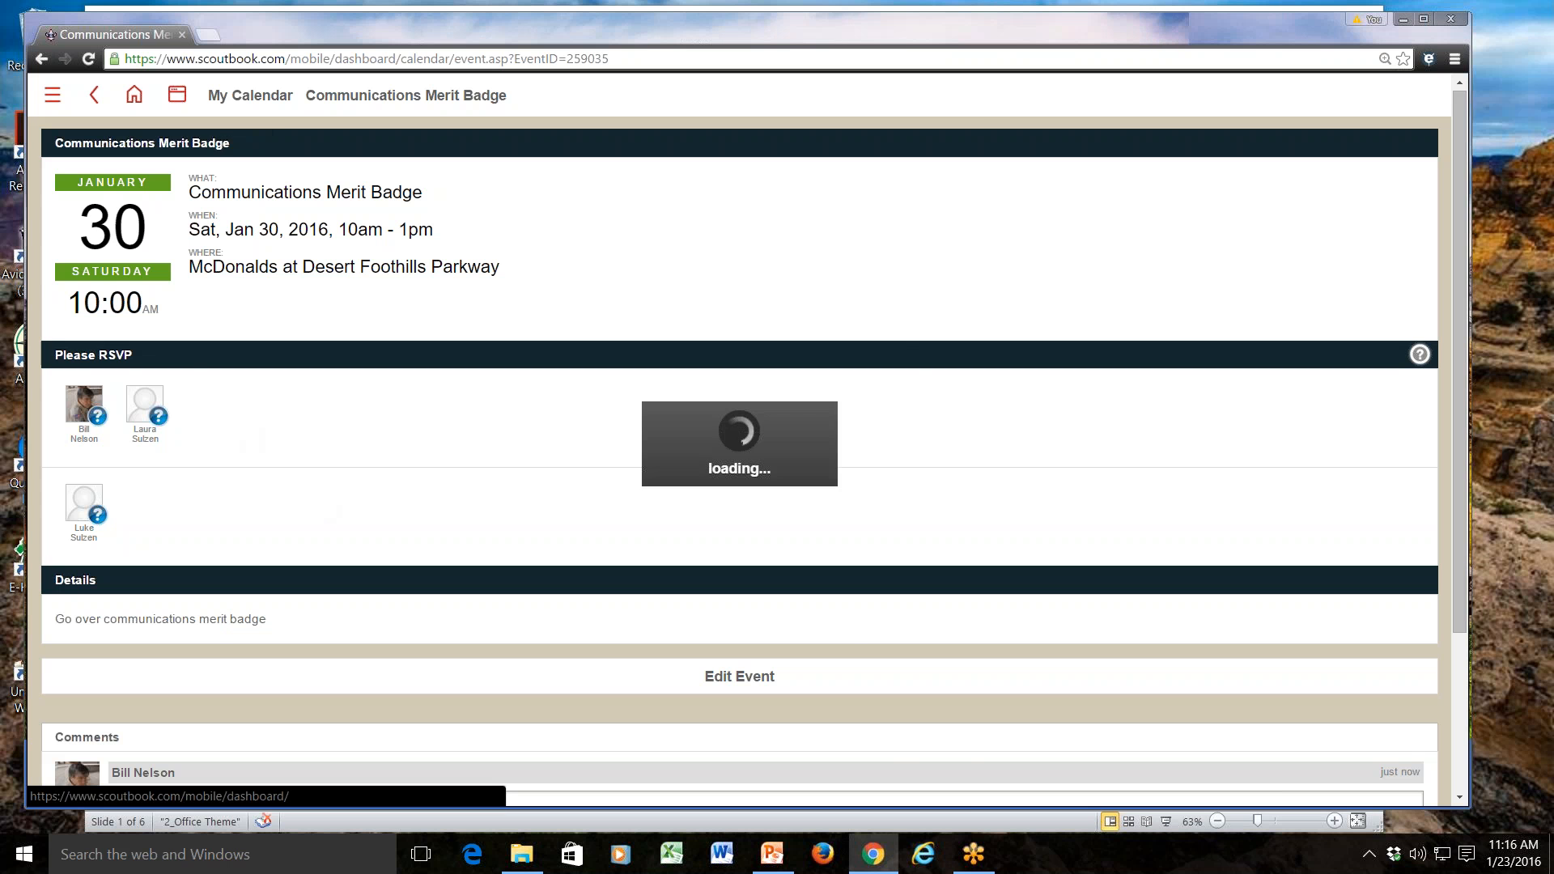
click(773, 327)
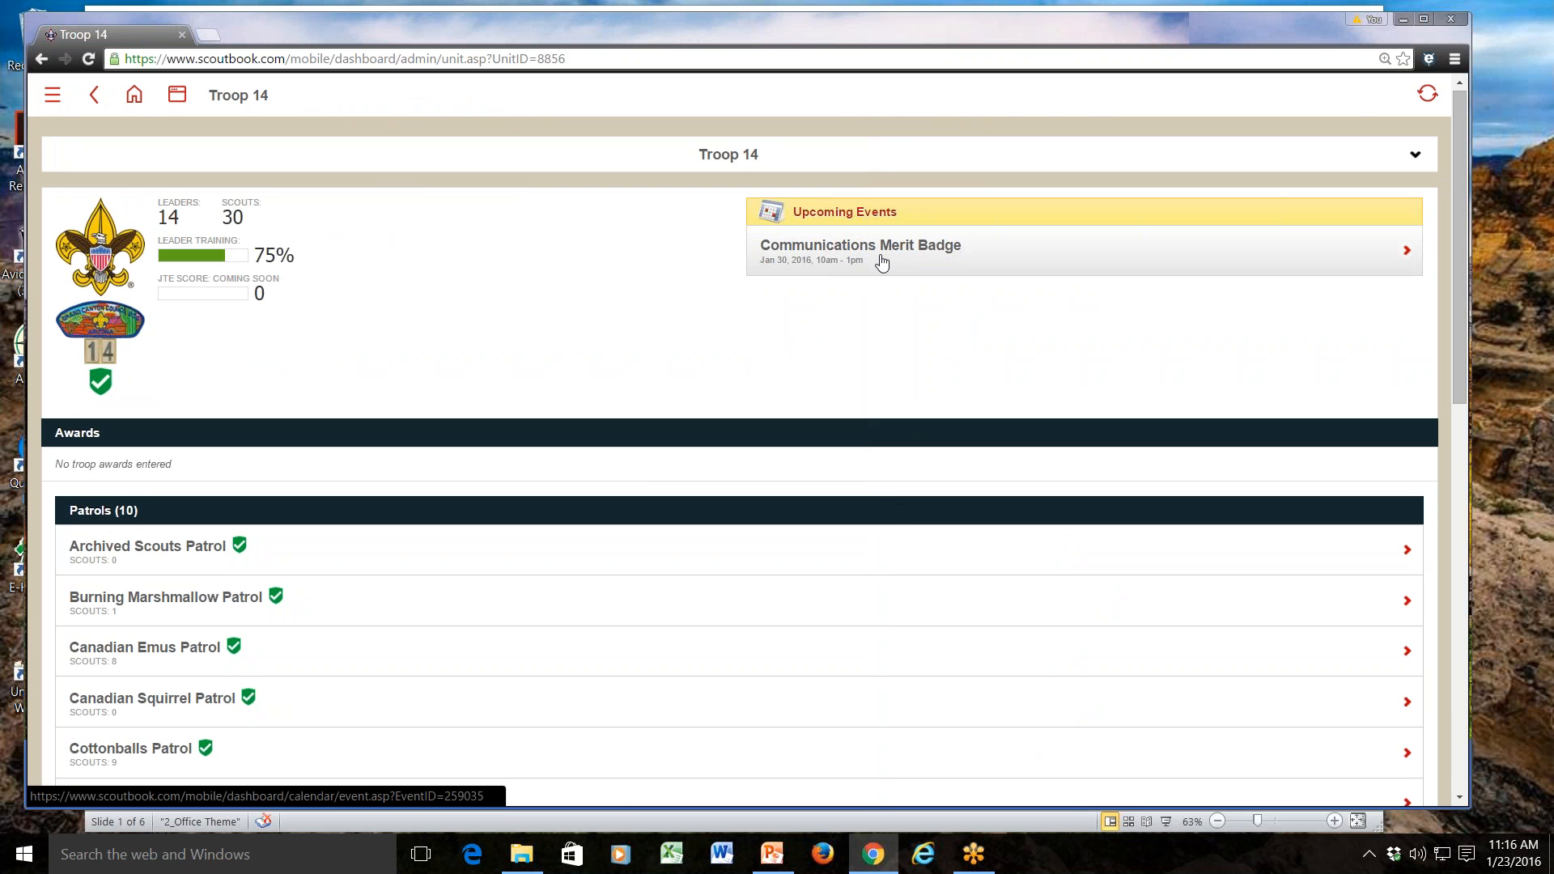
click(853, 249)
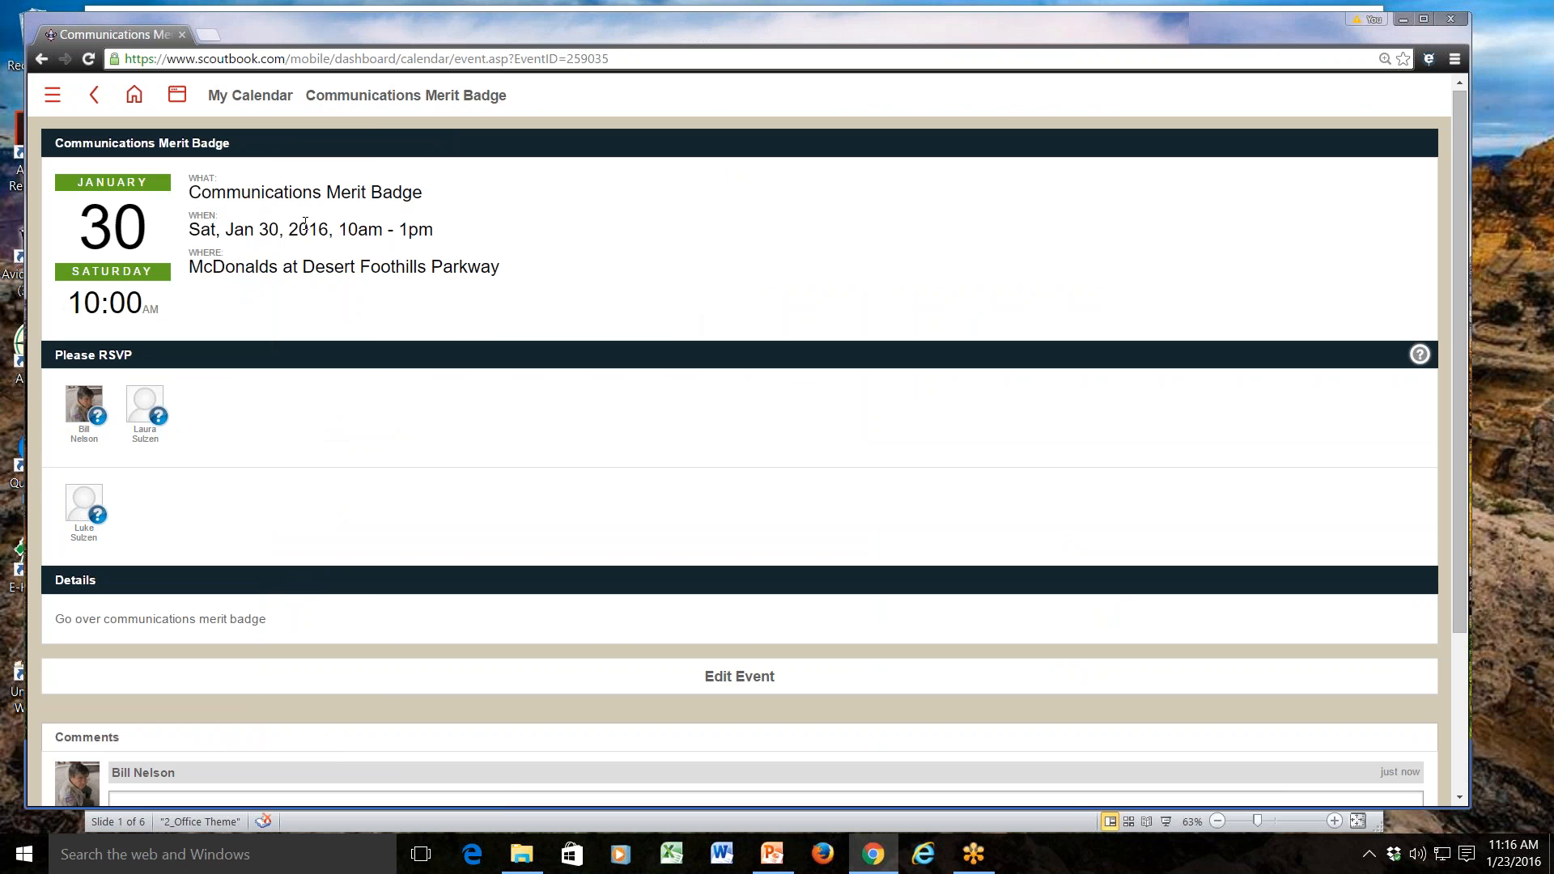
Step: Return to My Calendar and view the Communications Merit Badge event from its January 30 entry
click(261, 96)
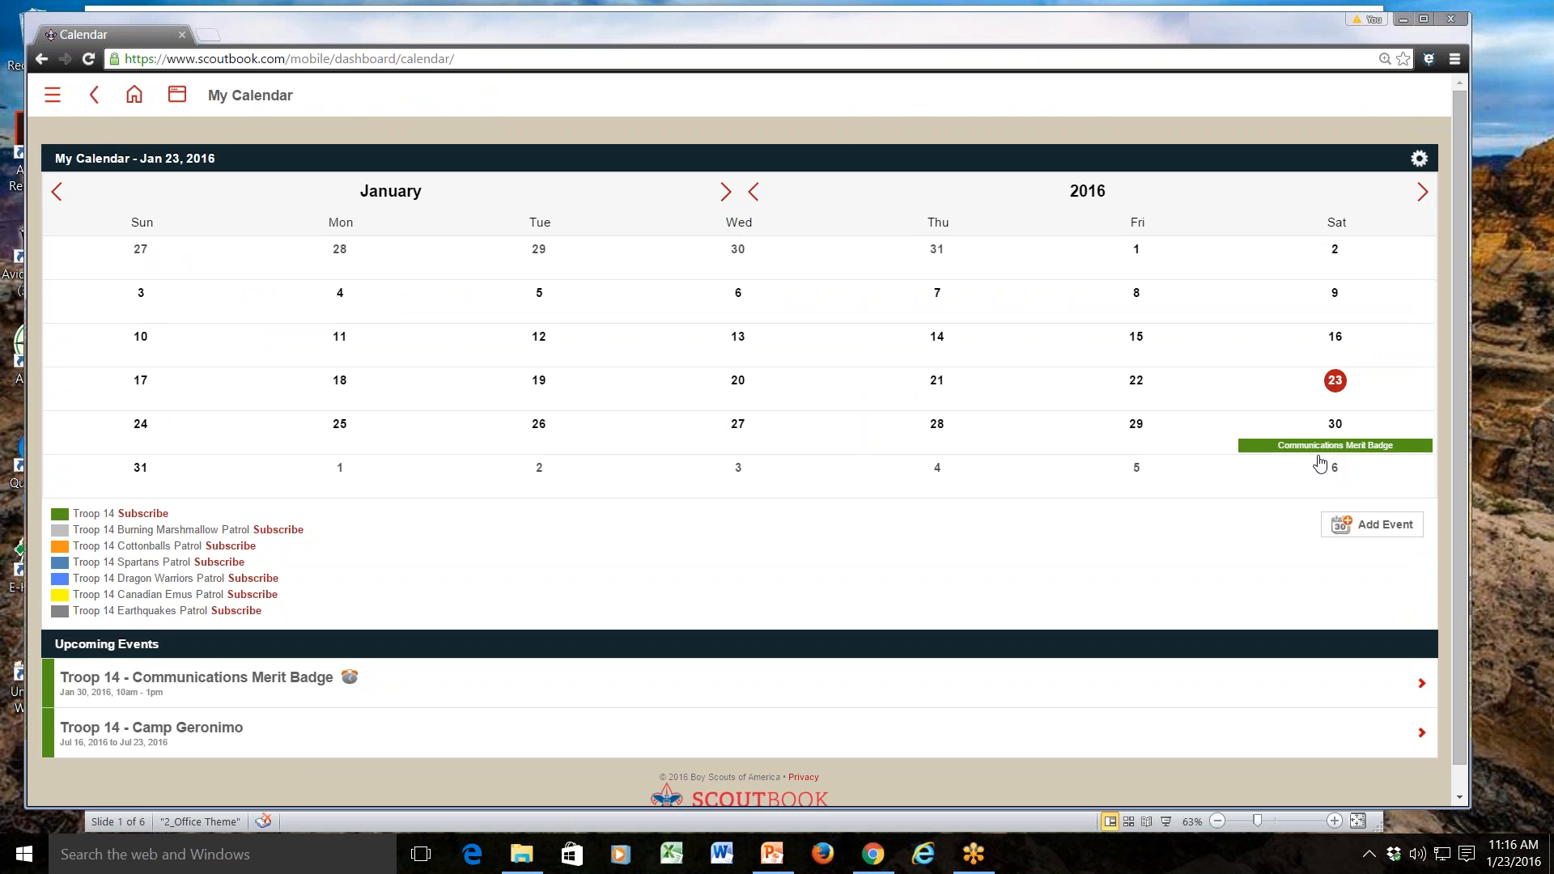
click(1275, 446)
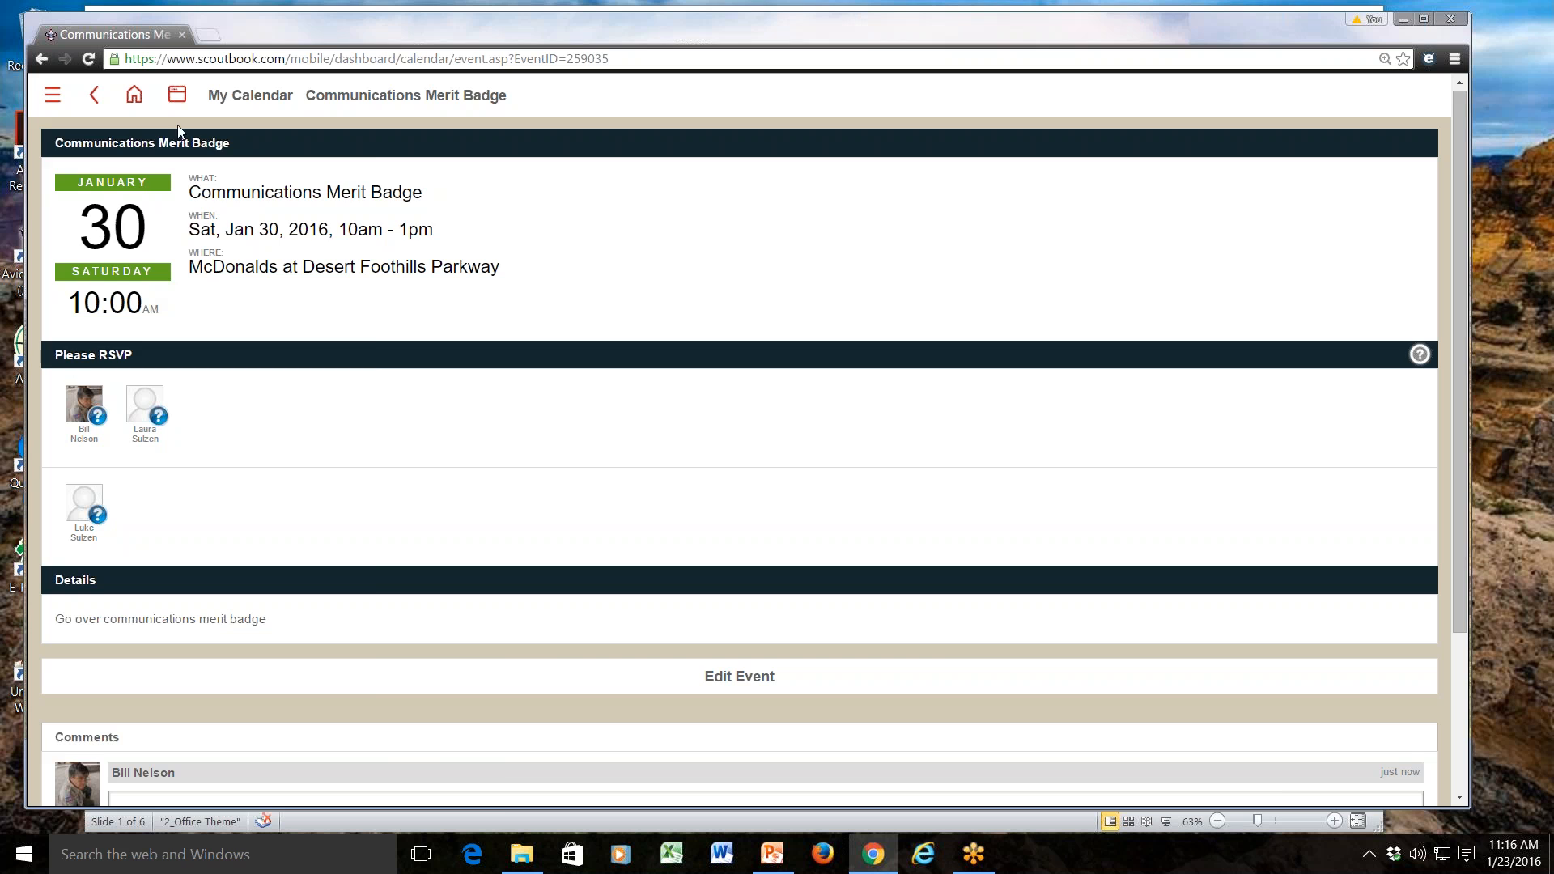
click(243, 95)
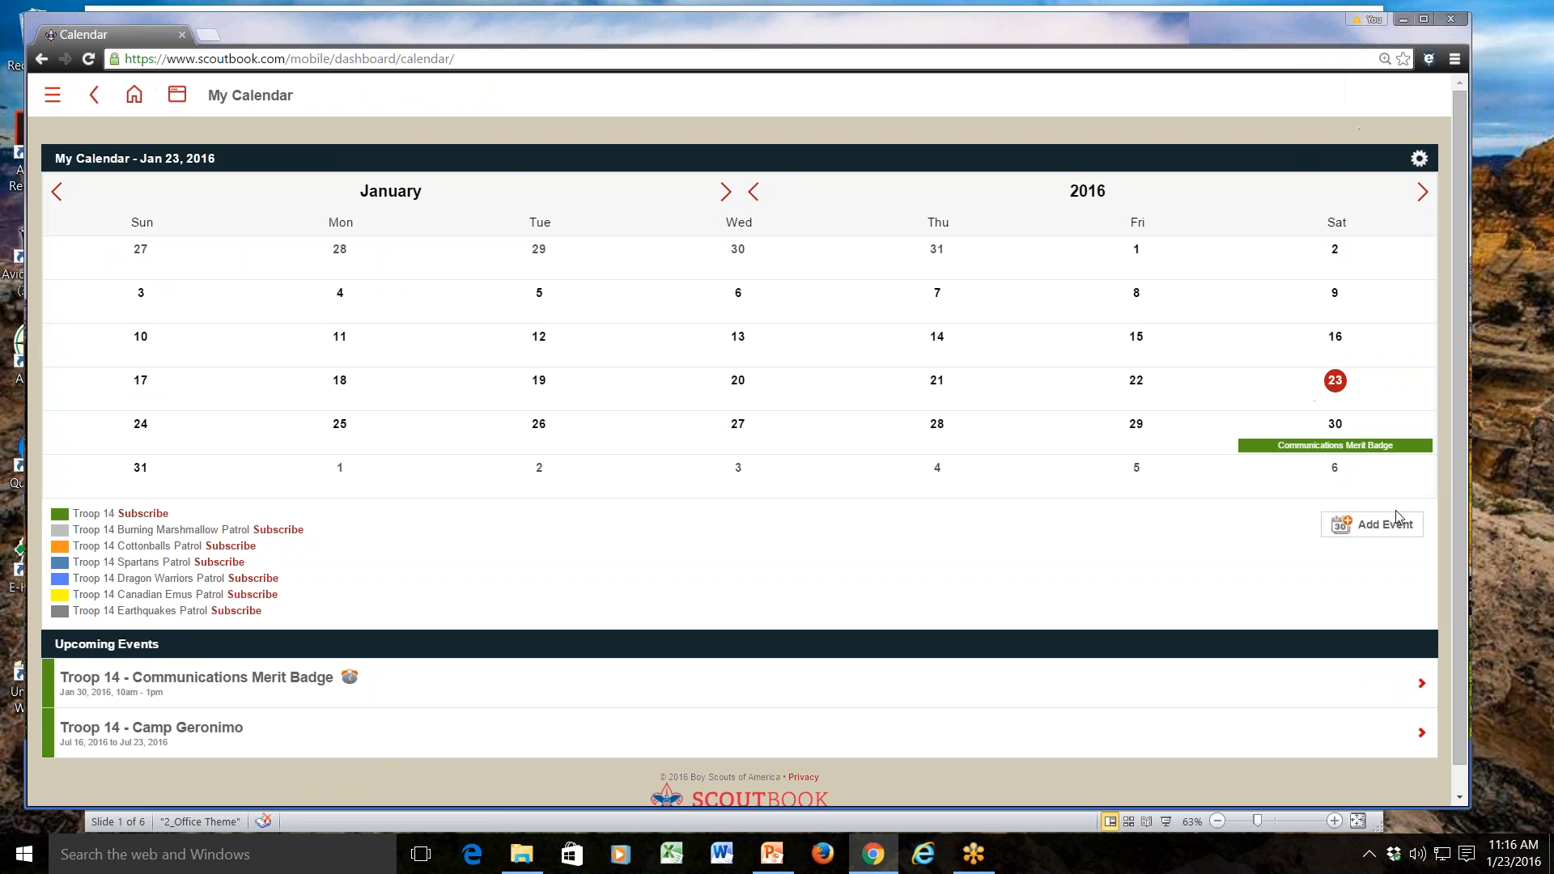
click(1353, 445)
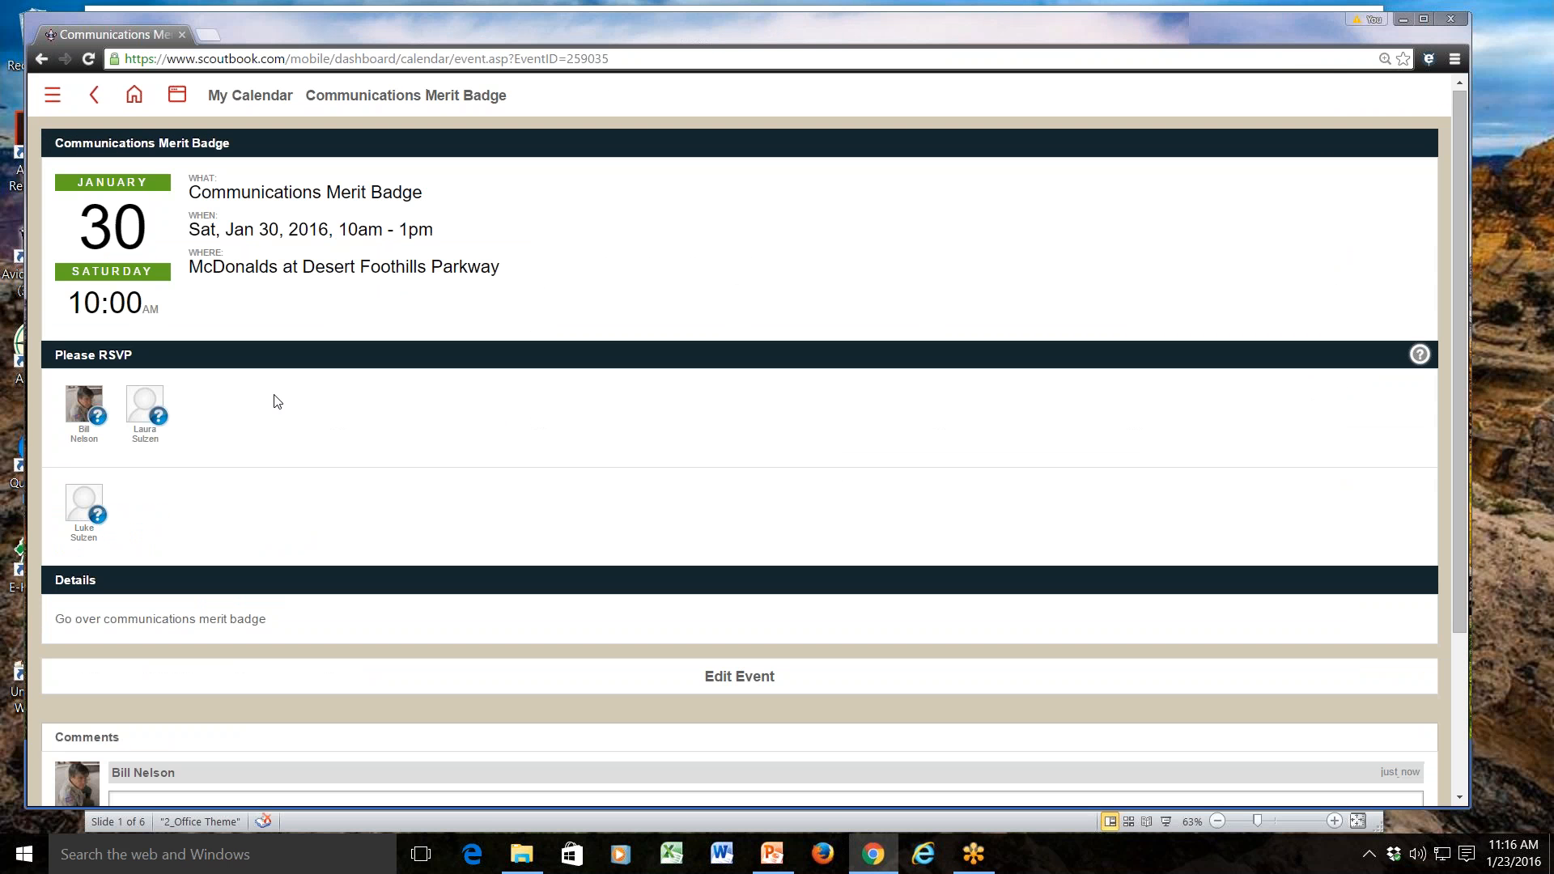
Step: Set the RSVP for your own invitee entry on the event page to Yes
click(84, 409)
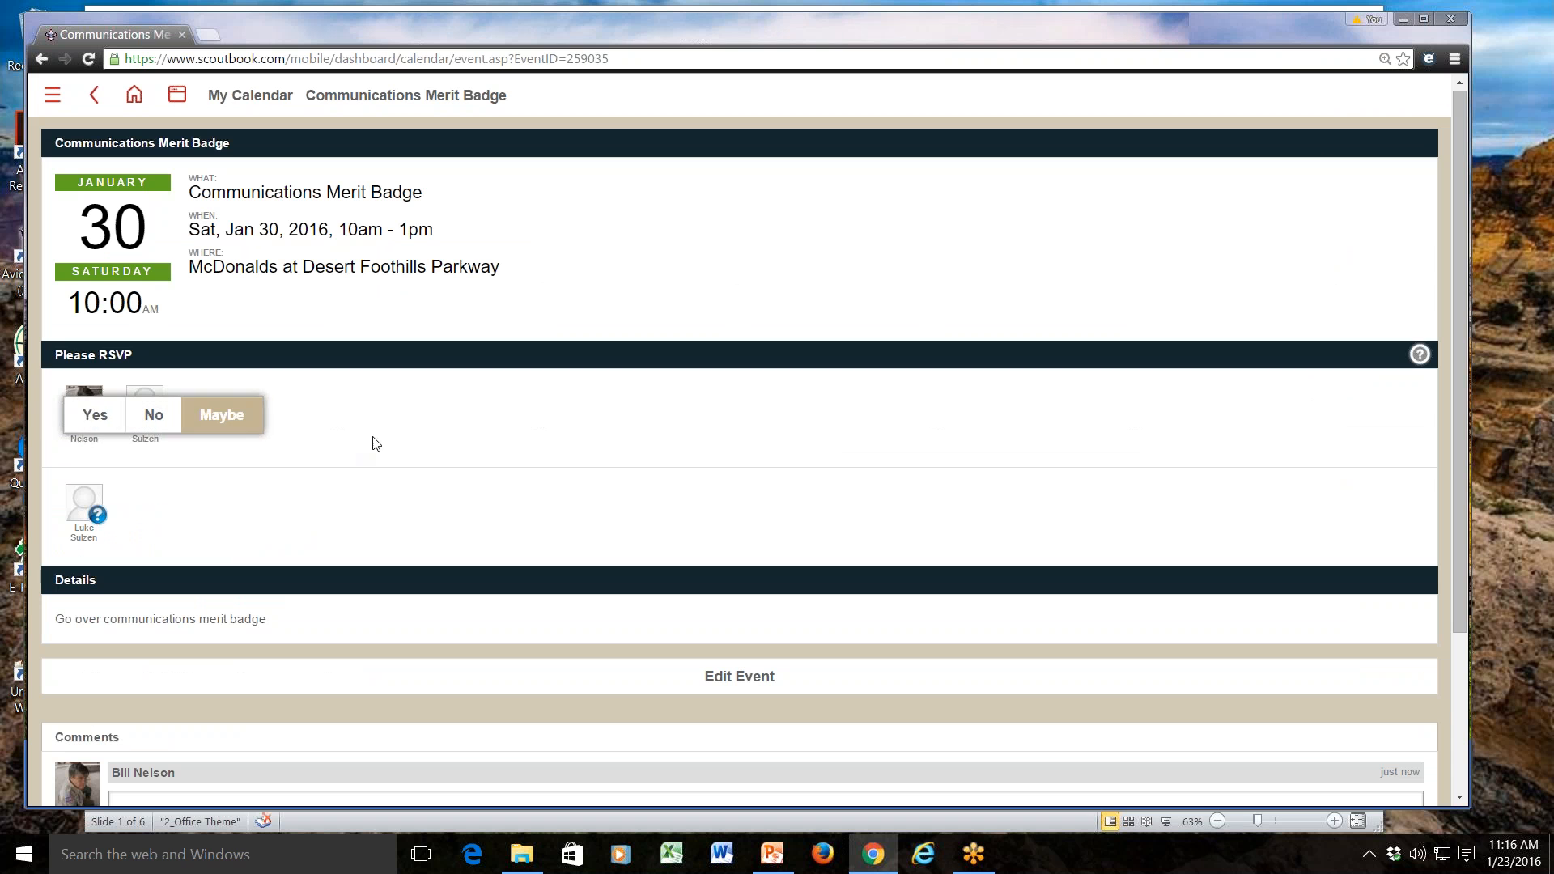
click(94, 414)
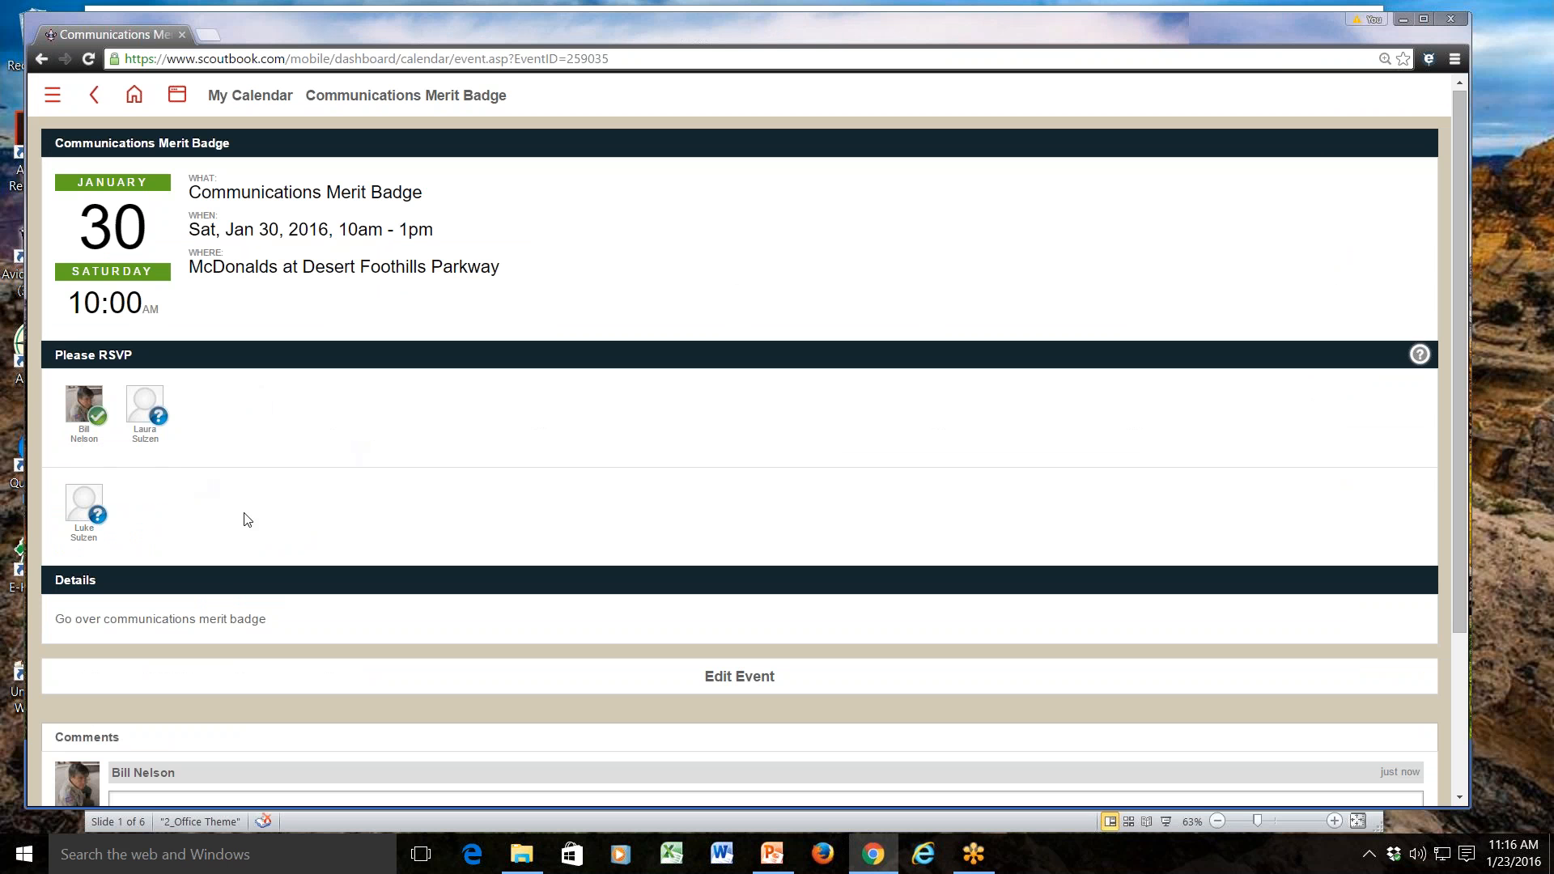
click(79, 413)
click(97, 413)
scroll(410, 421, down, 2)
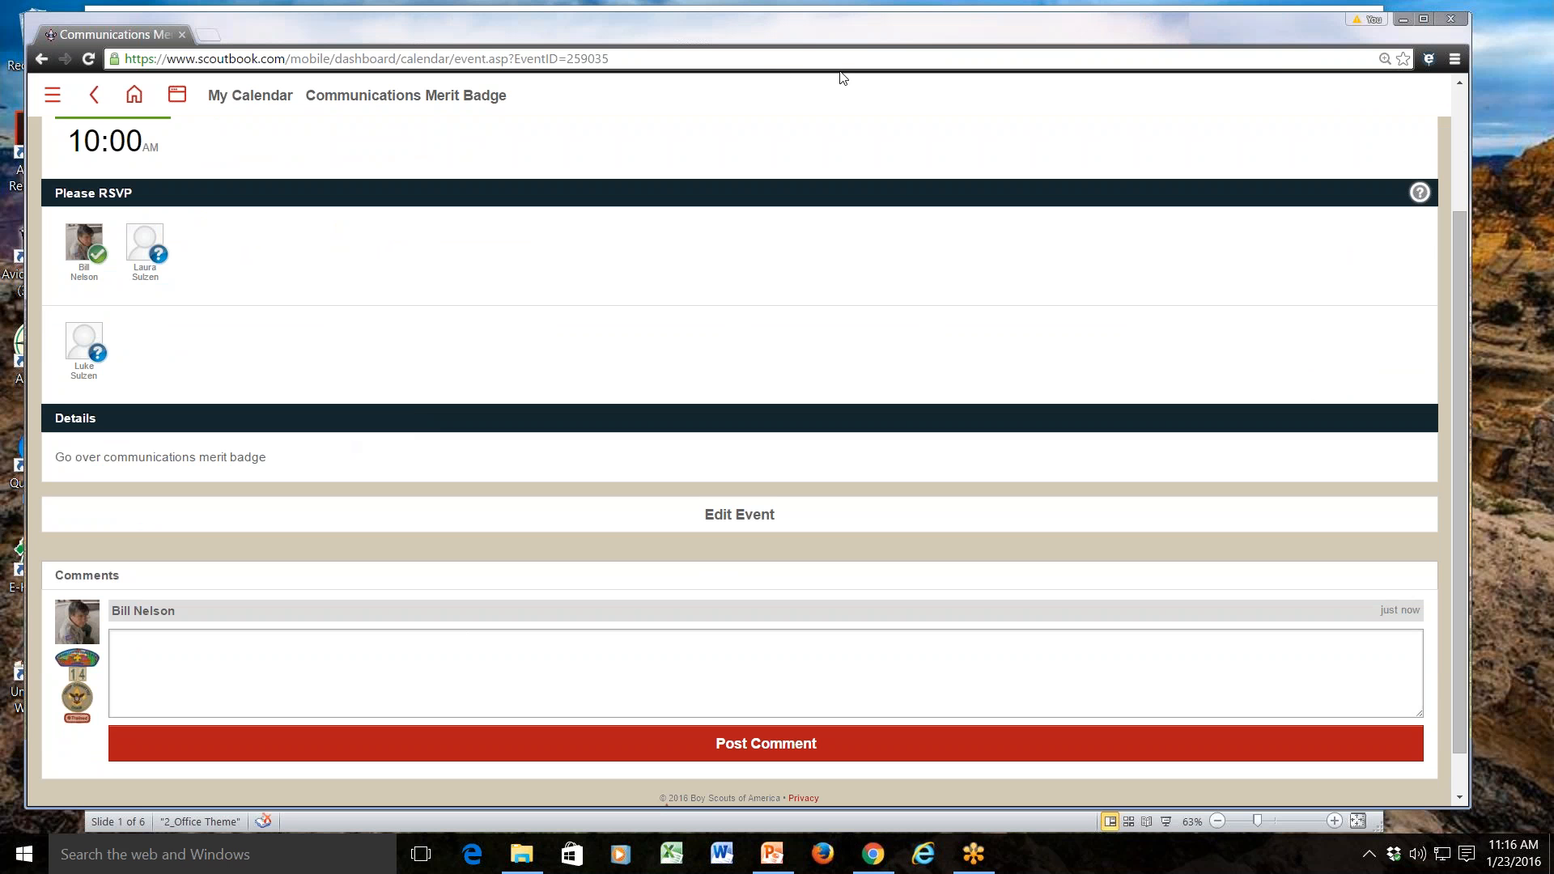
scroll(617, 637, down, 1)
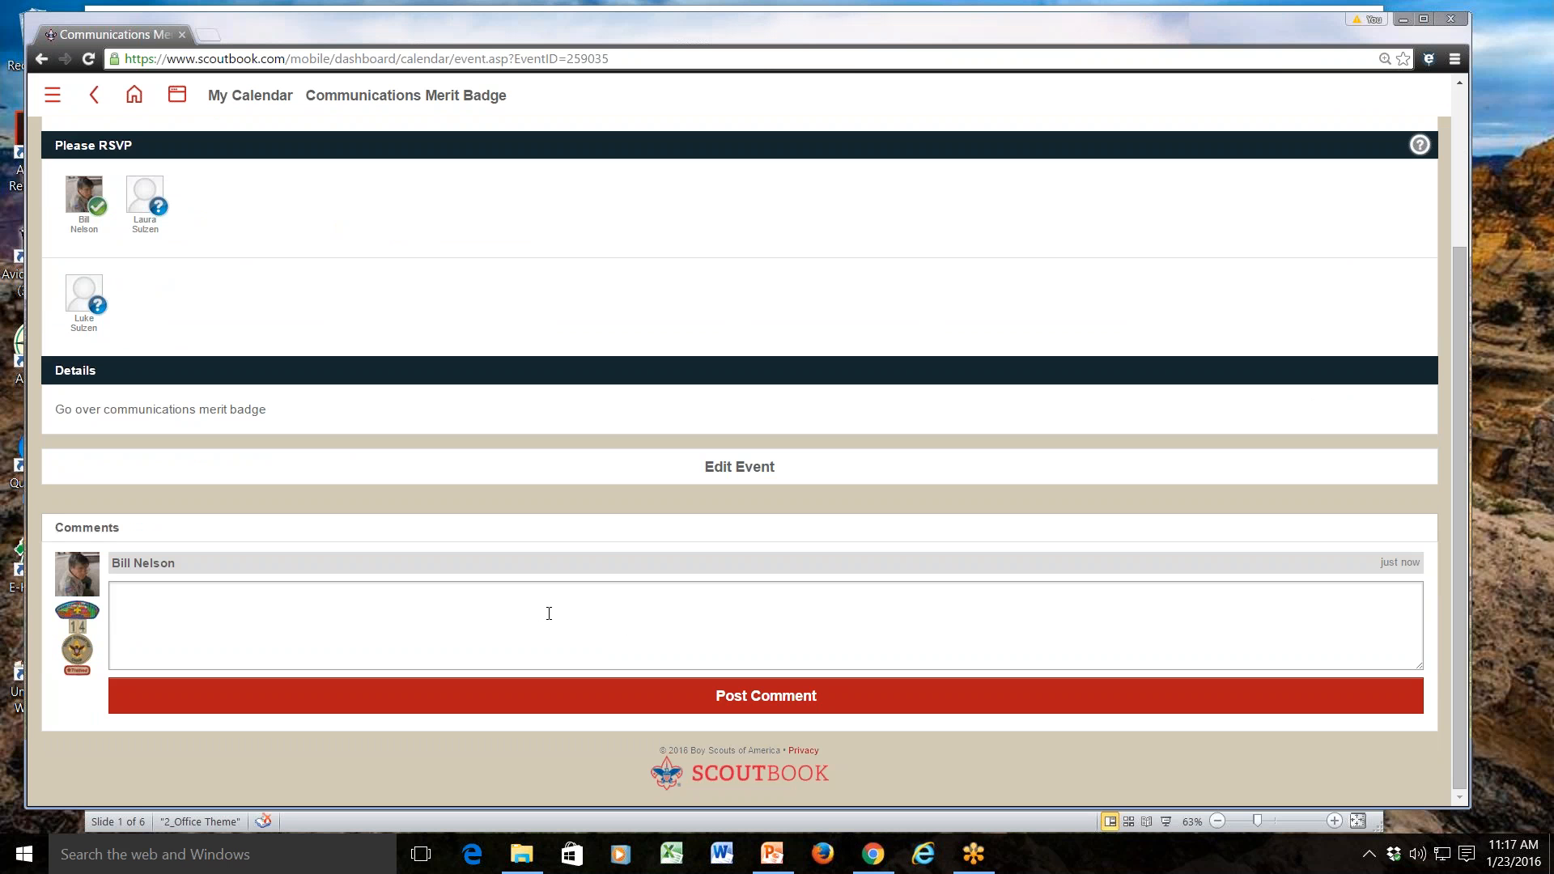
Step: Return to My Calendar, open the Troop 14 subscription details, select the iCal feed URL for copying and close the details
scroll(607, 560, up, 3)
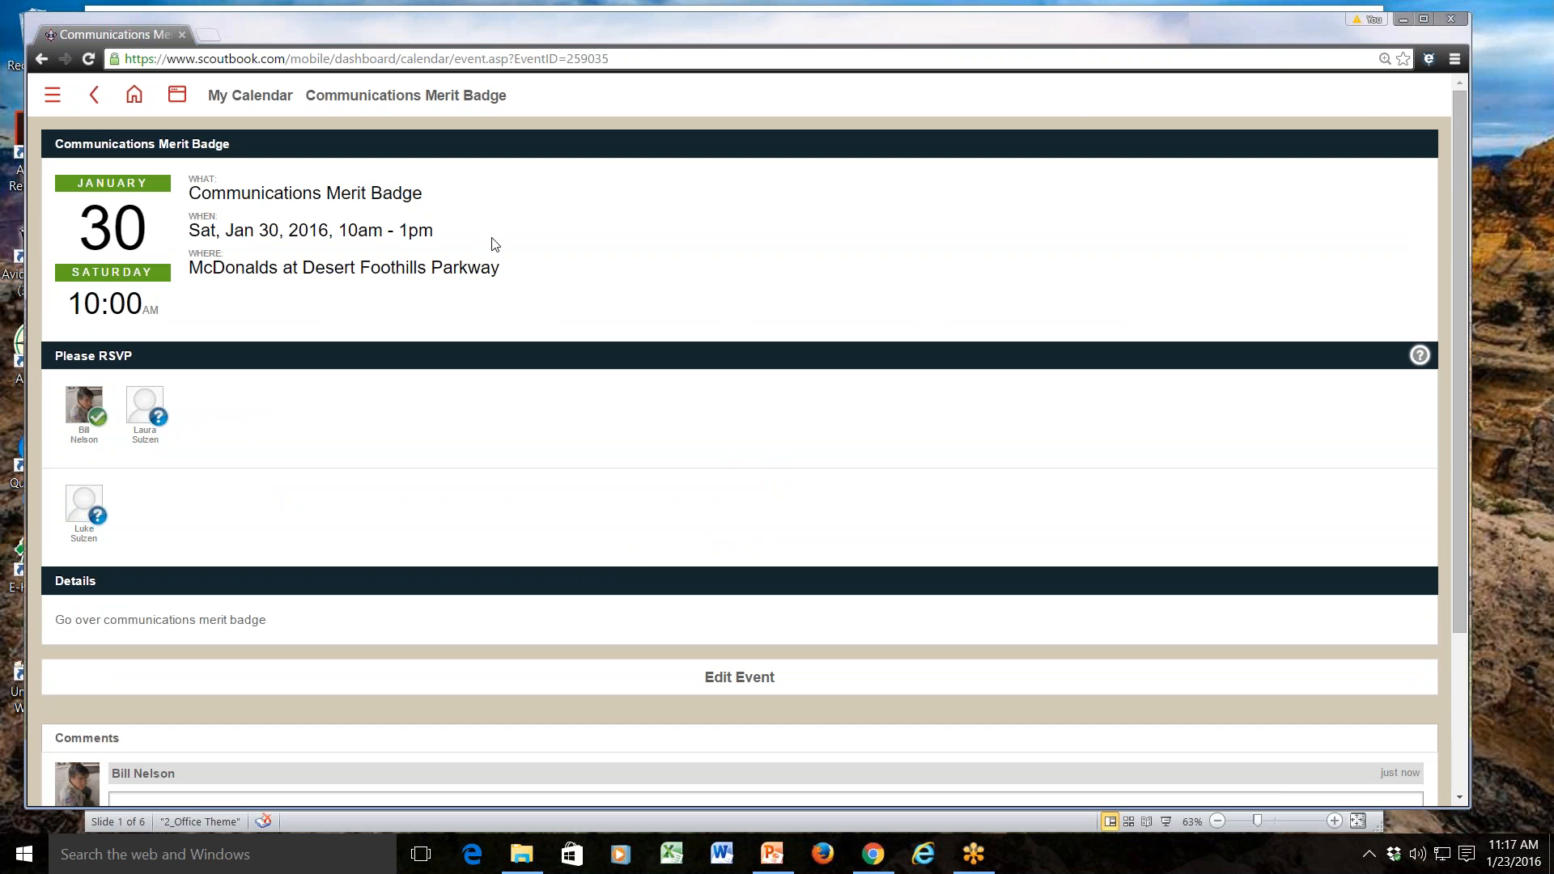
click(229, 99)
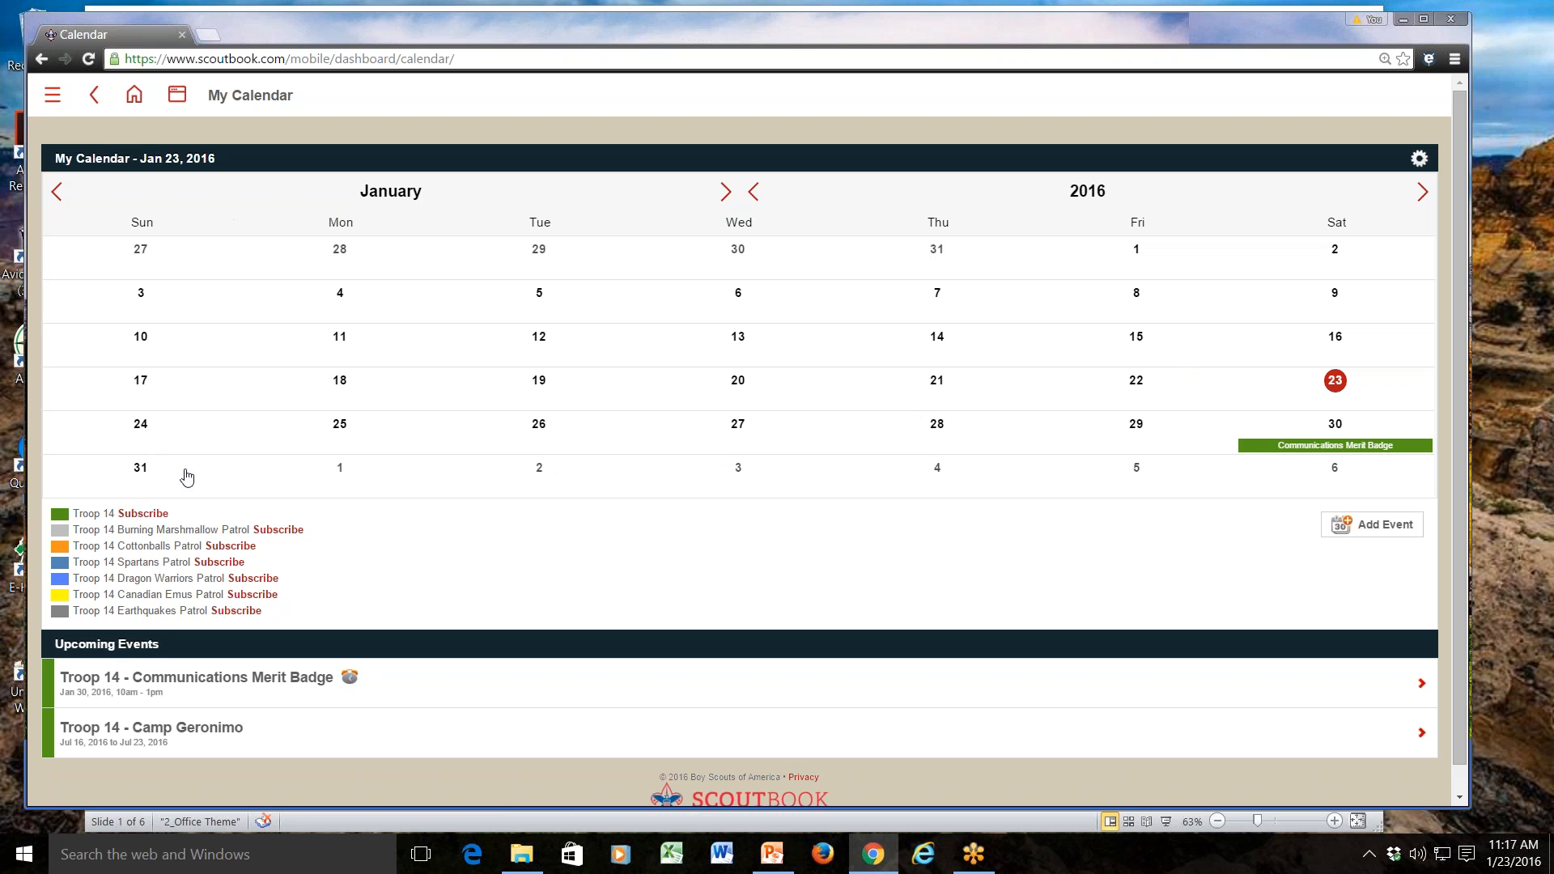
click(153, 514)
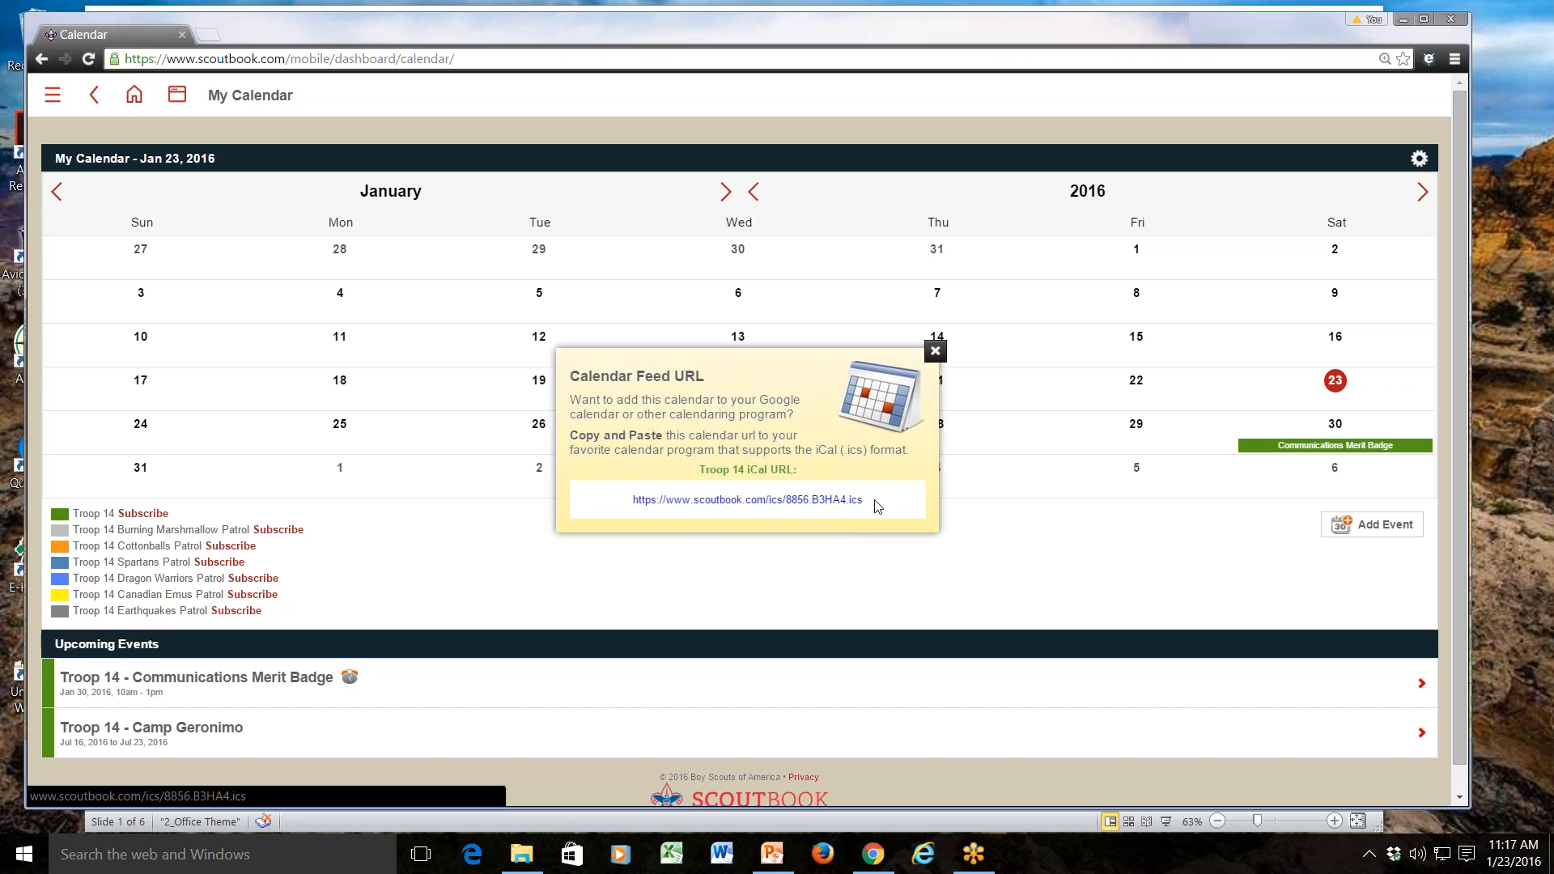
drag(877, 506, 616, 516)
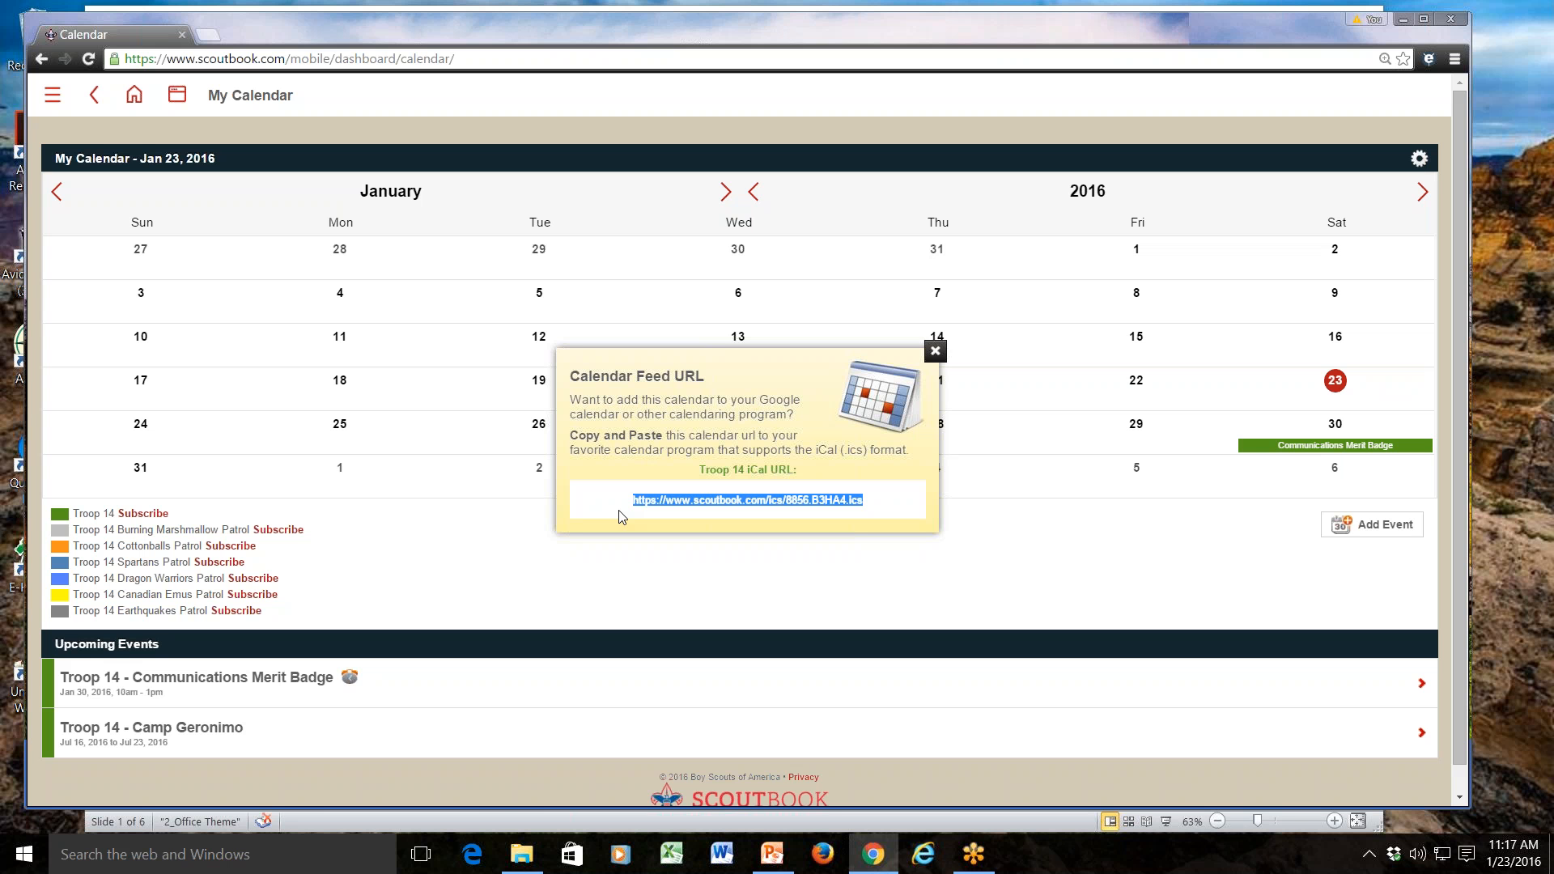
click(934, 350)
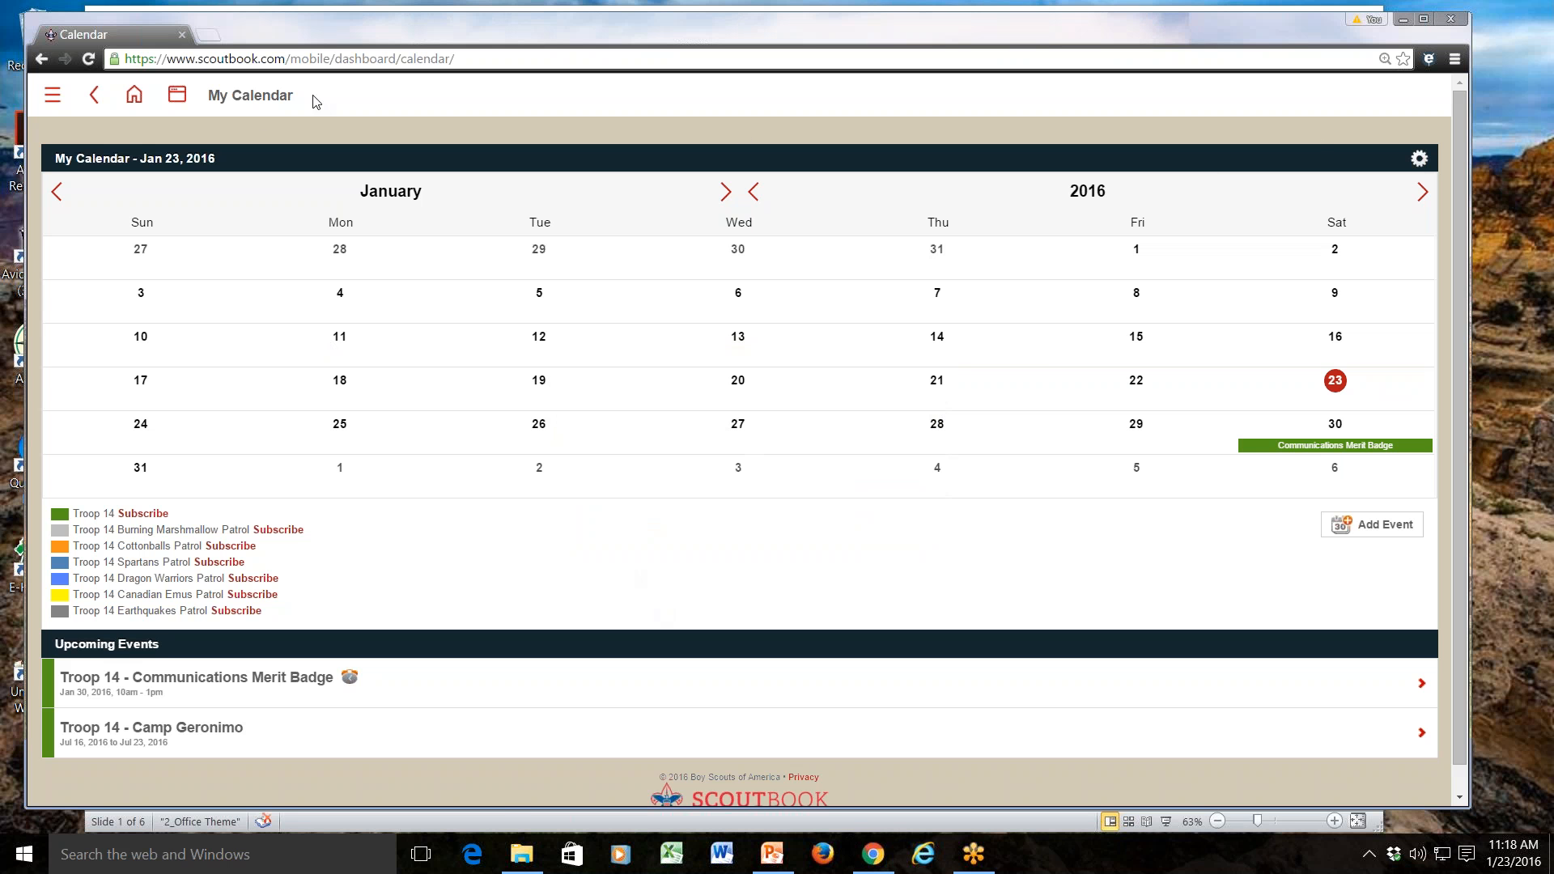
Step: View the list of Scoutbook forums from the home page, then return to the home page
click(134, 97)
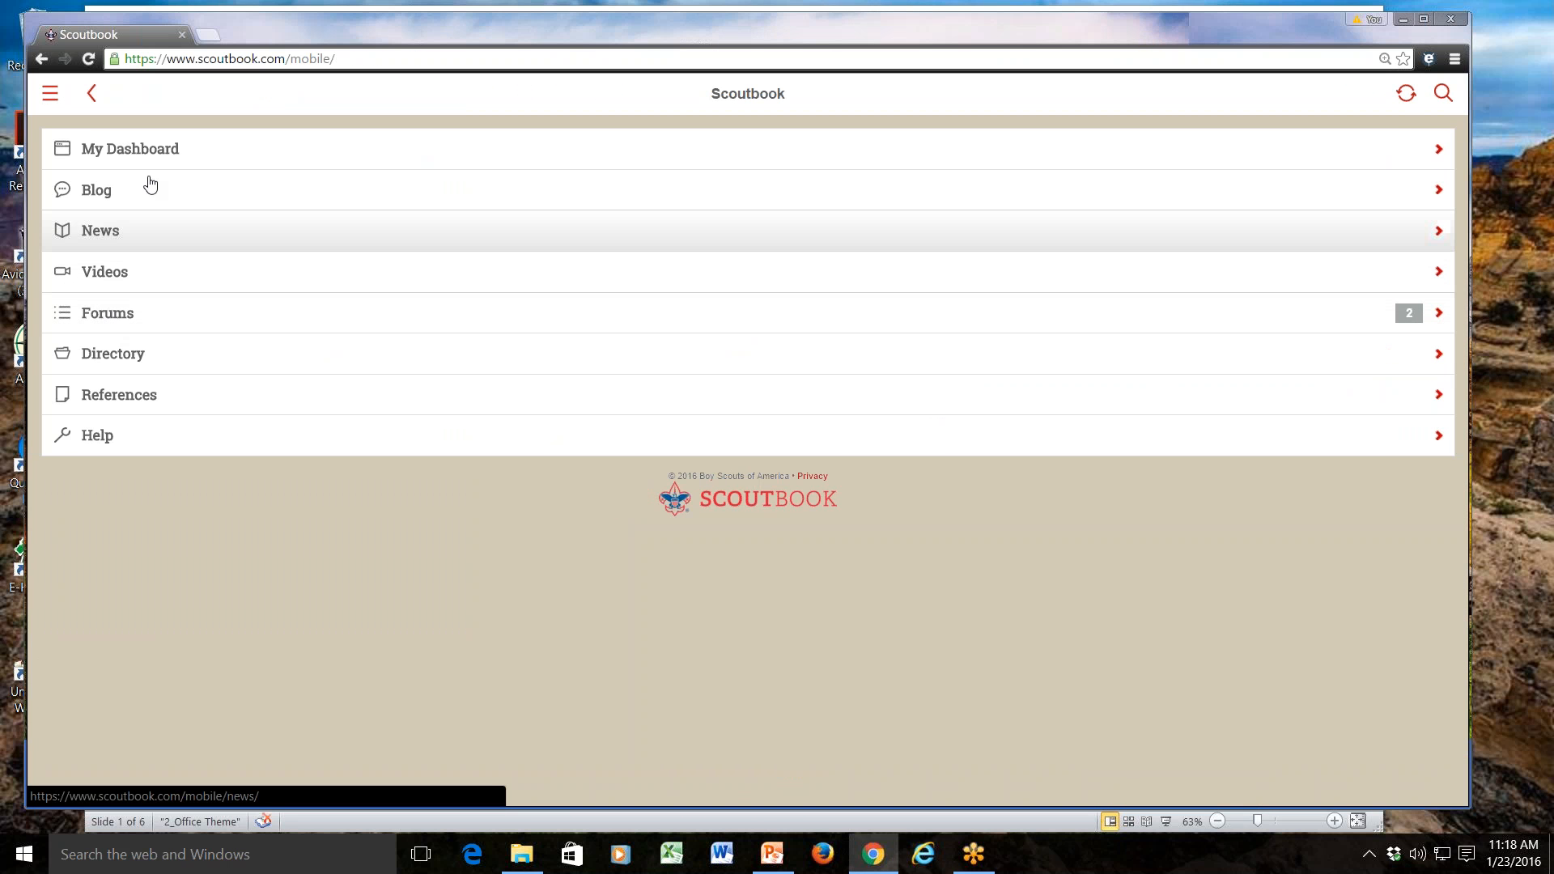
click(114, 315)
scroll(324, 349, down, 1)
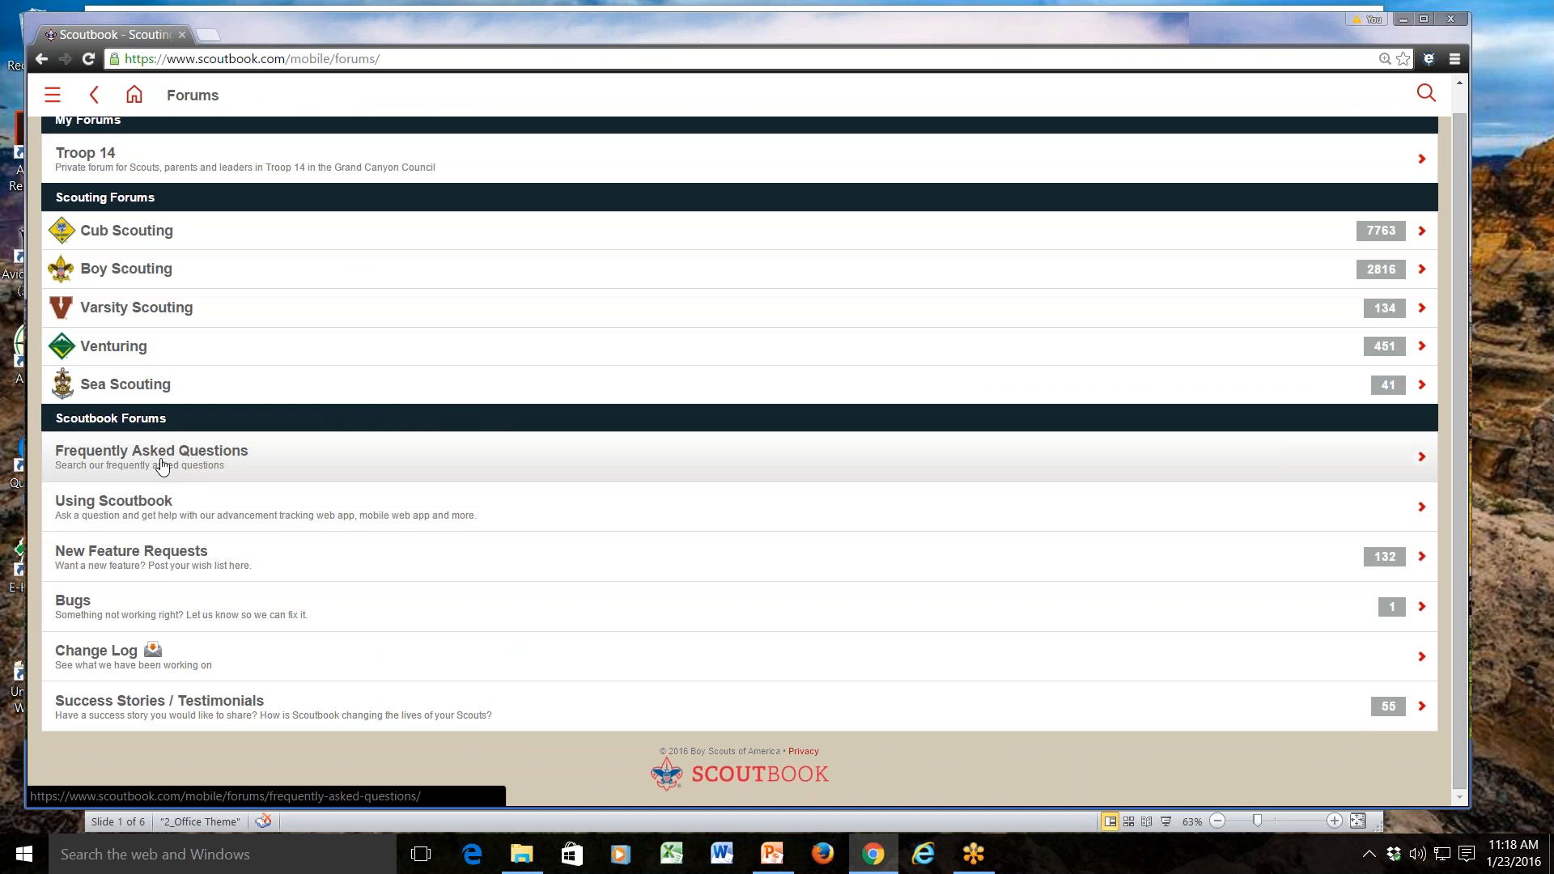
click(127, 95)
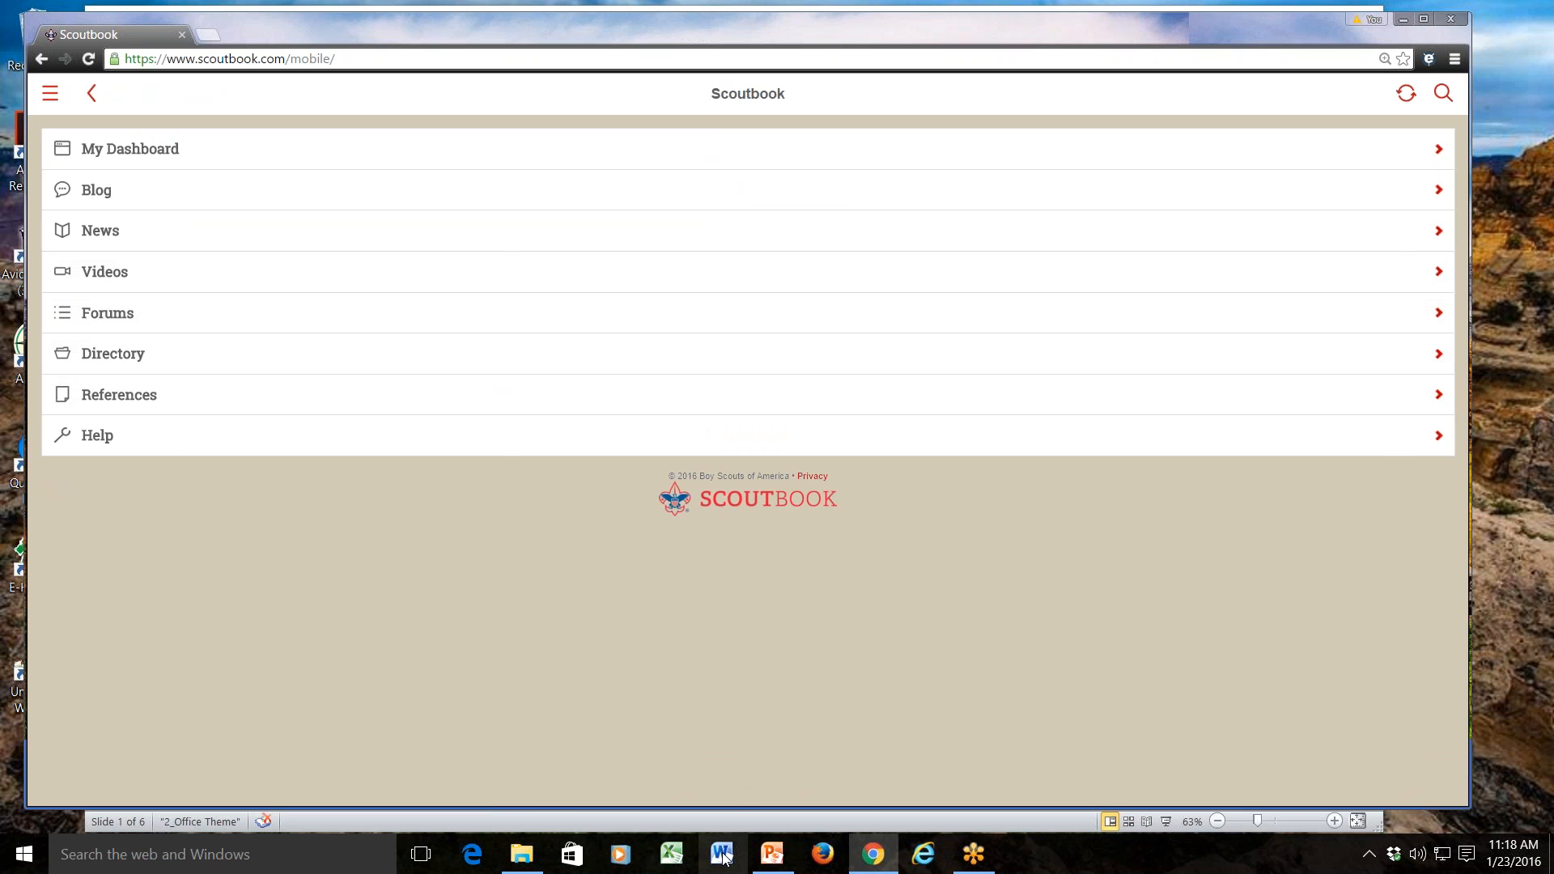
Step: Switch to the Scoutbook.pptx presentation in PowerPoint and show the Questions? slide in the slide show
click(772, 853)
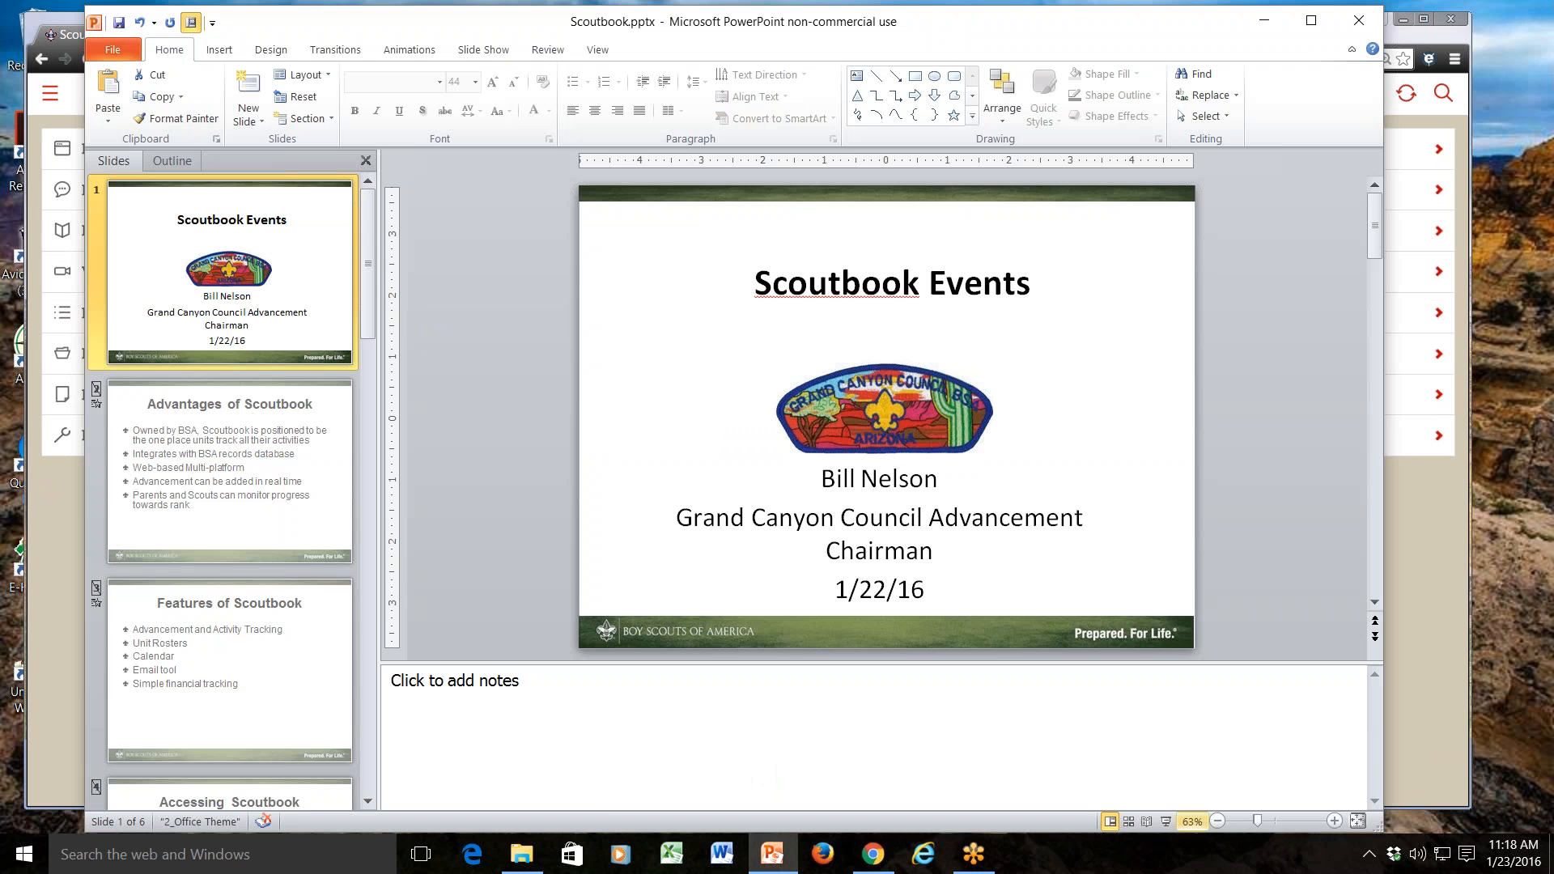
click(1171, 822)
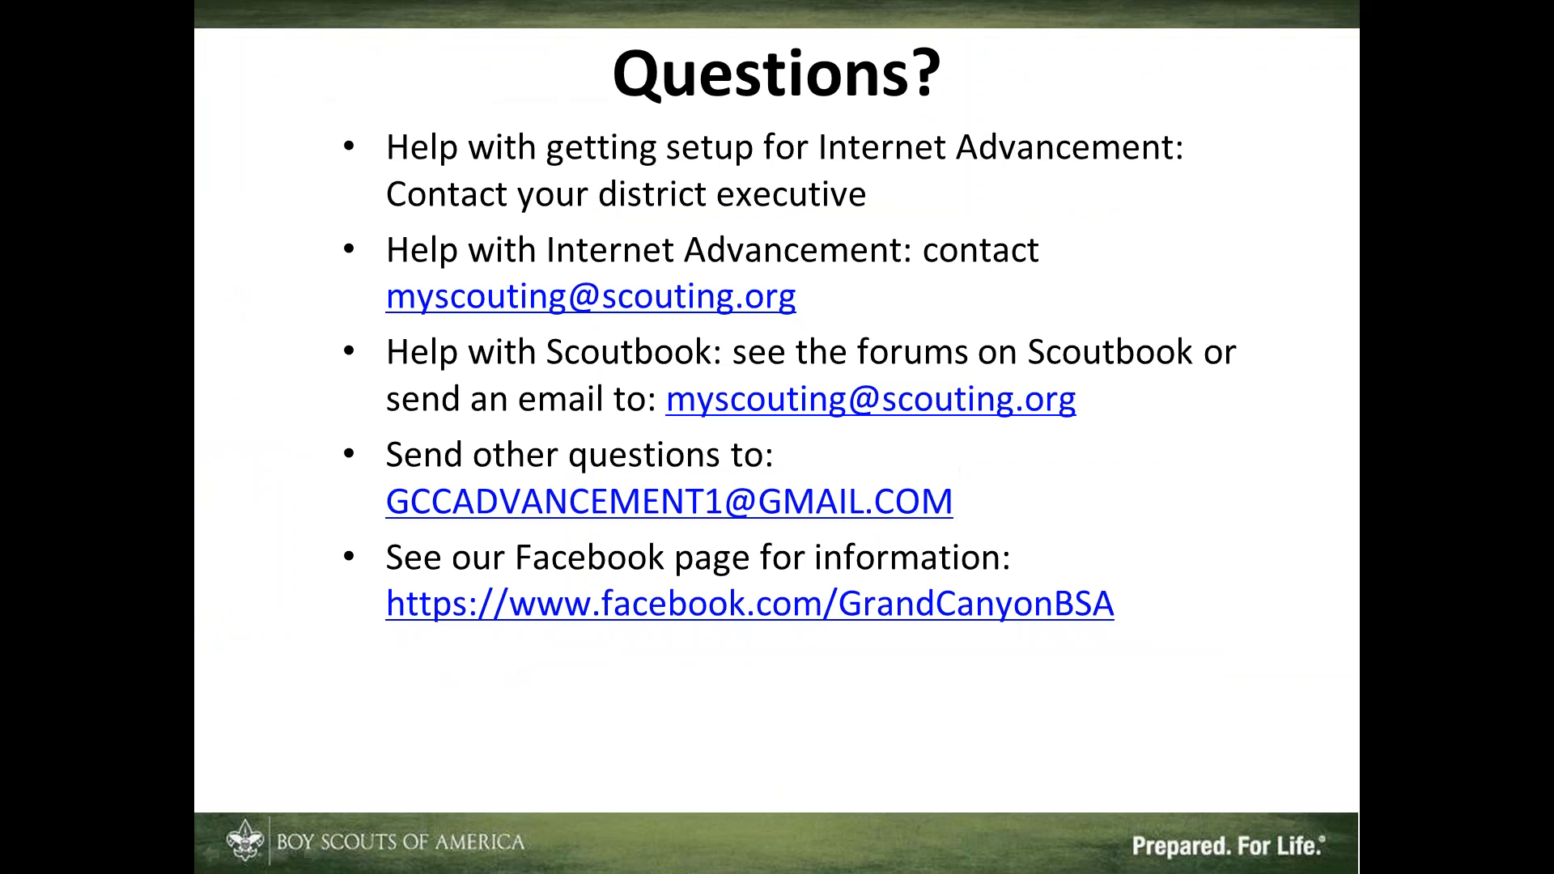
click(1165, 101)
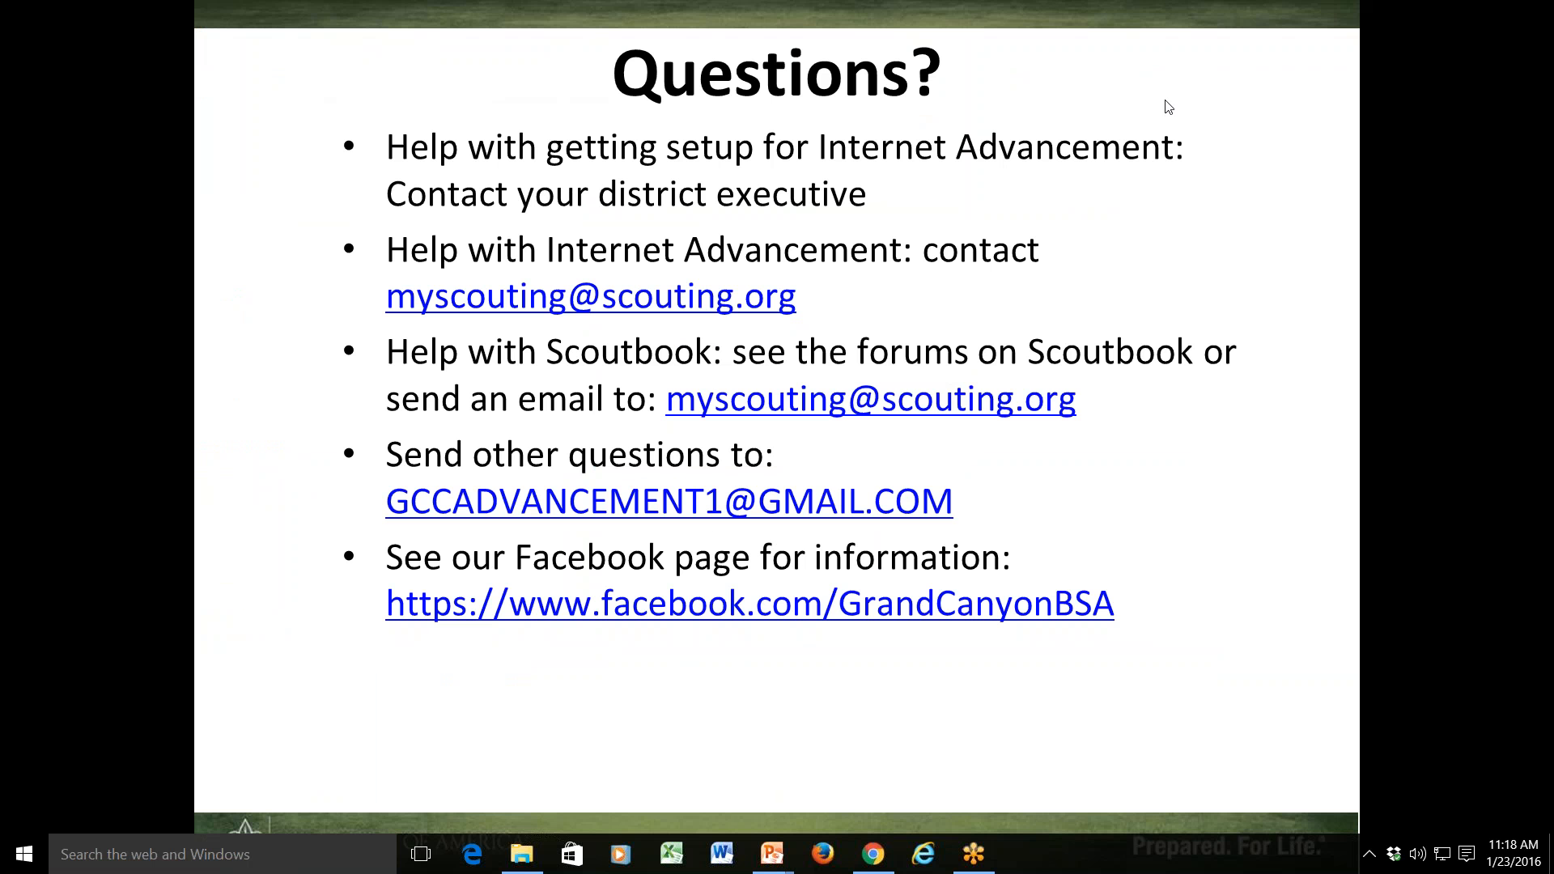